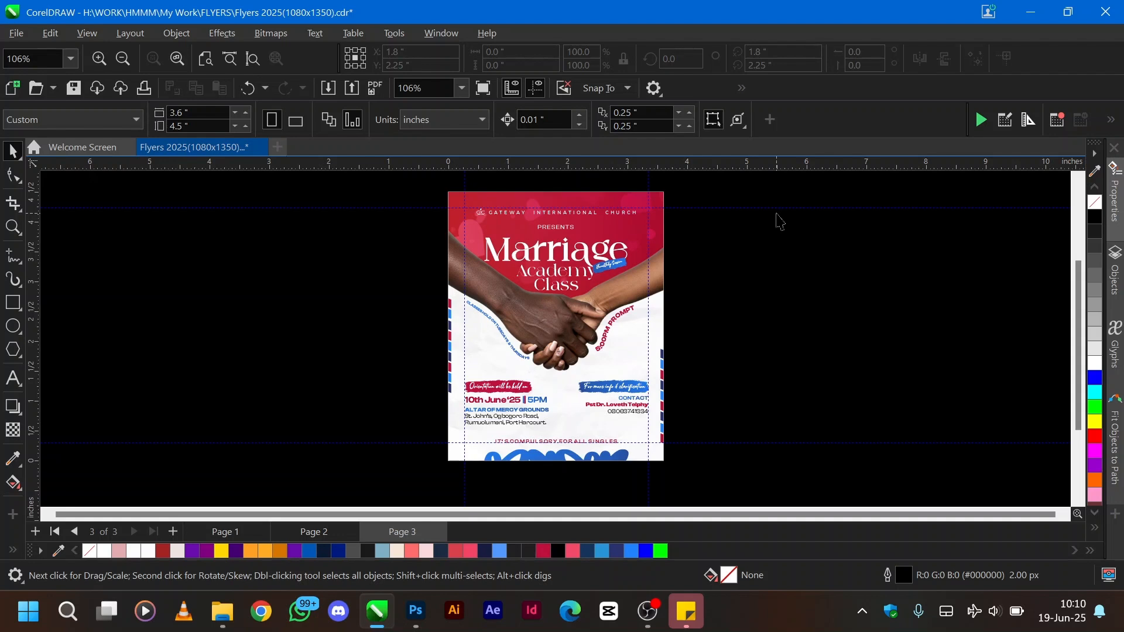
# - Open the Objects docker and remove it from the workspace's enabled dockers
pyautogui.scroll(1, 689, 270)
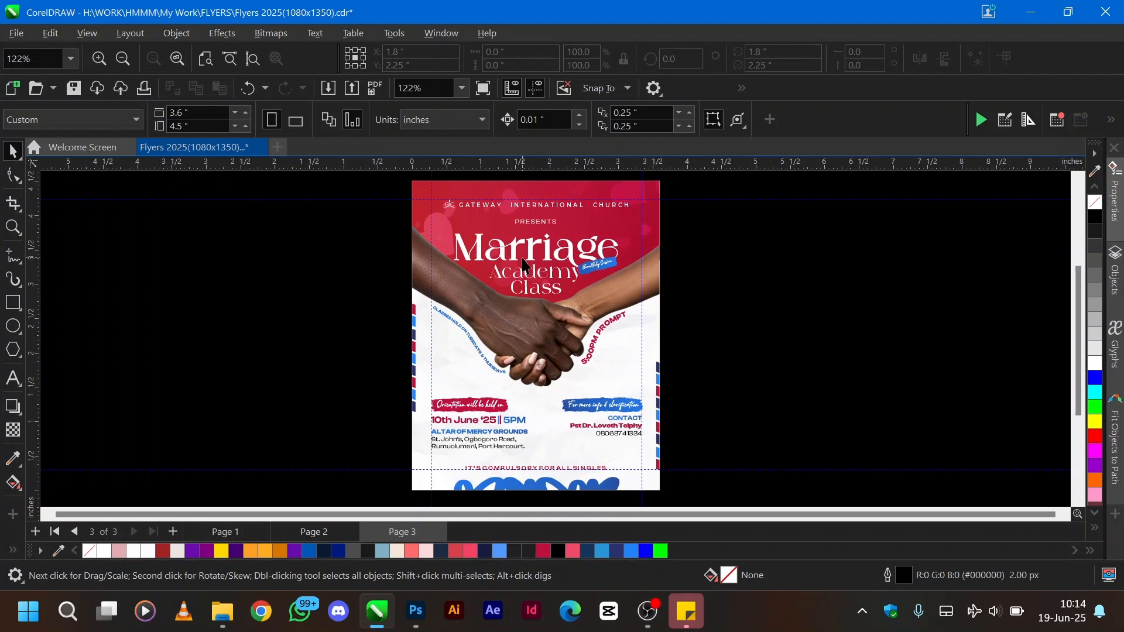
pyautogui.click(1115, 269)
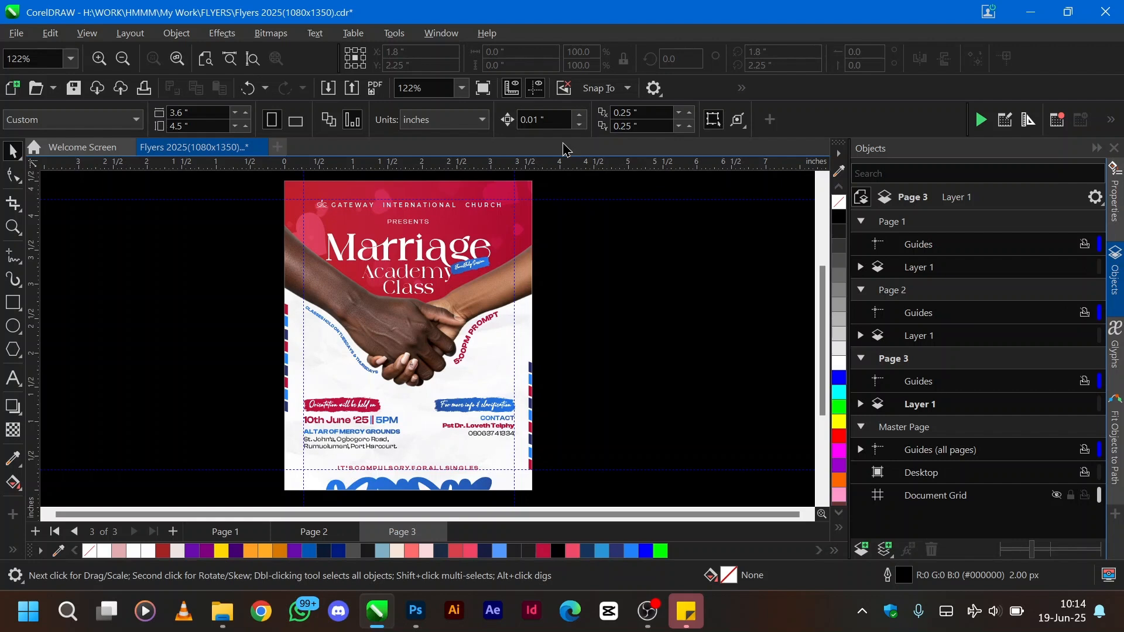
pyautogui.click(447, 37)
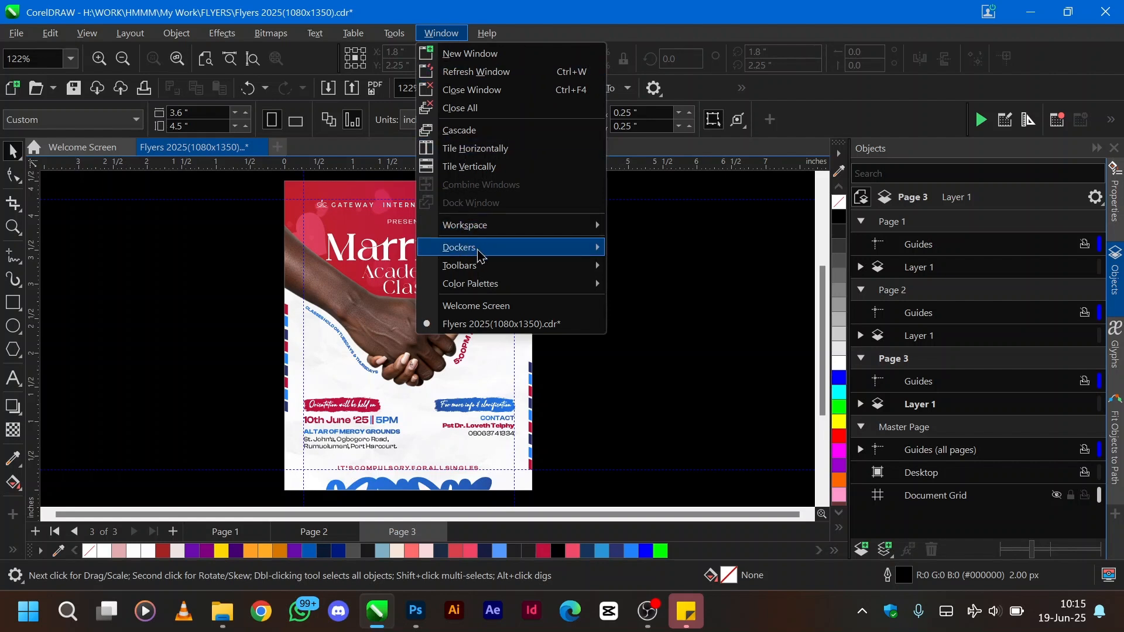
pyautogui.moveTo(480, 256)
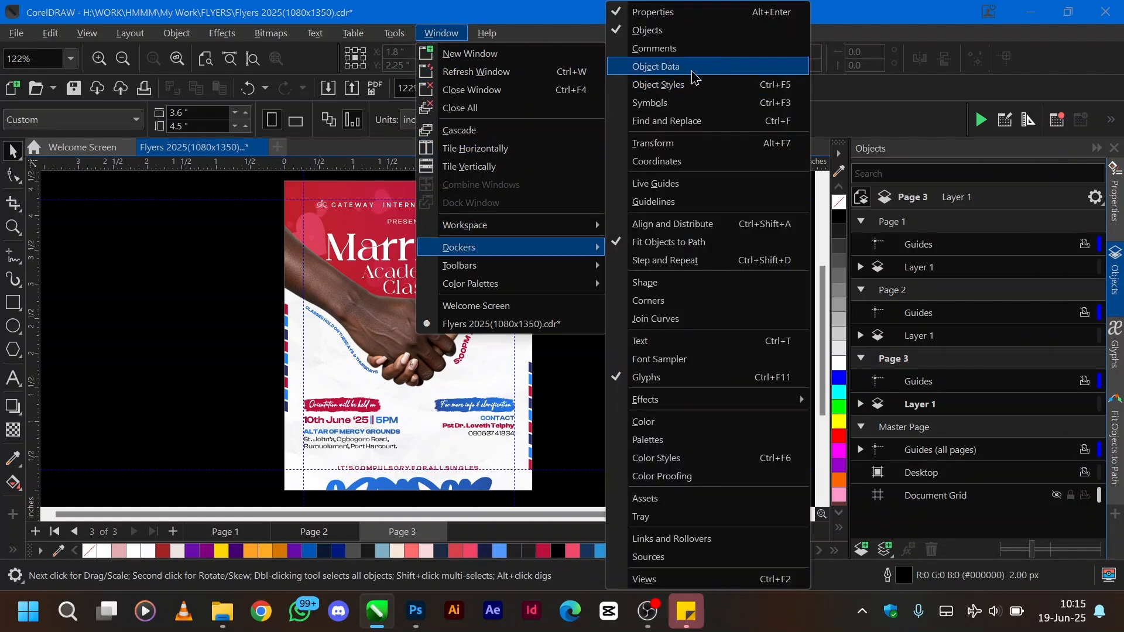
pyautogui.click(649, 36)
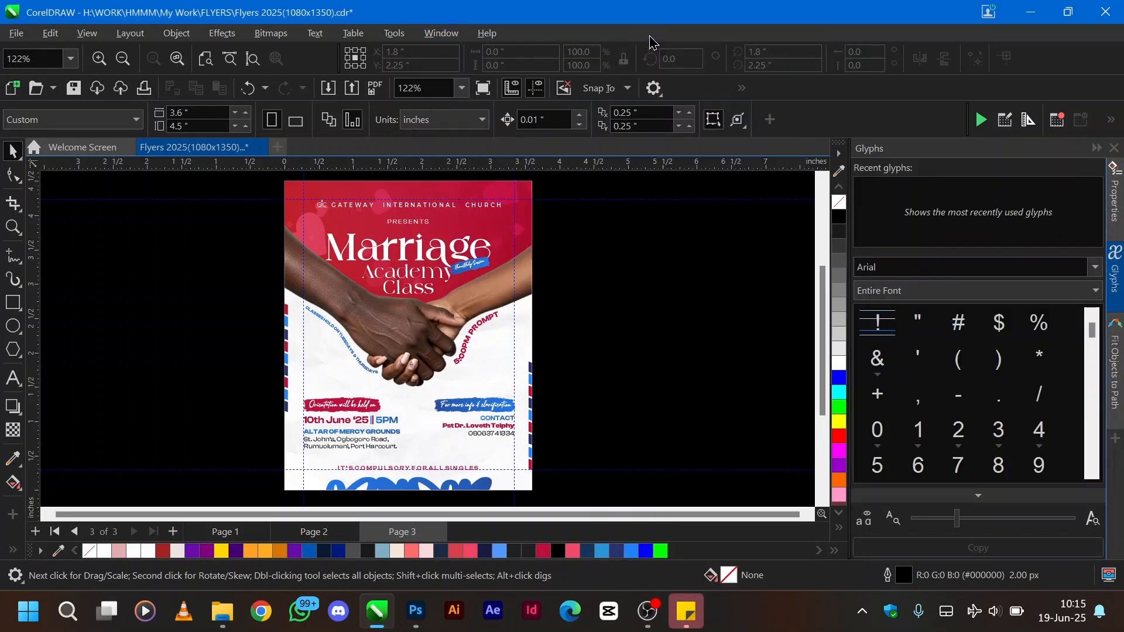
# - Enable the Objects docker again and leave it expanded beside the canvas
pyautogui.click(451, 35)
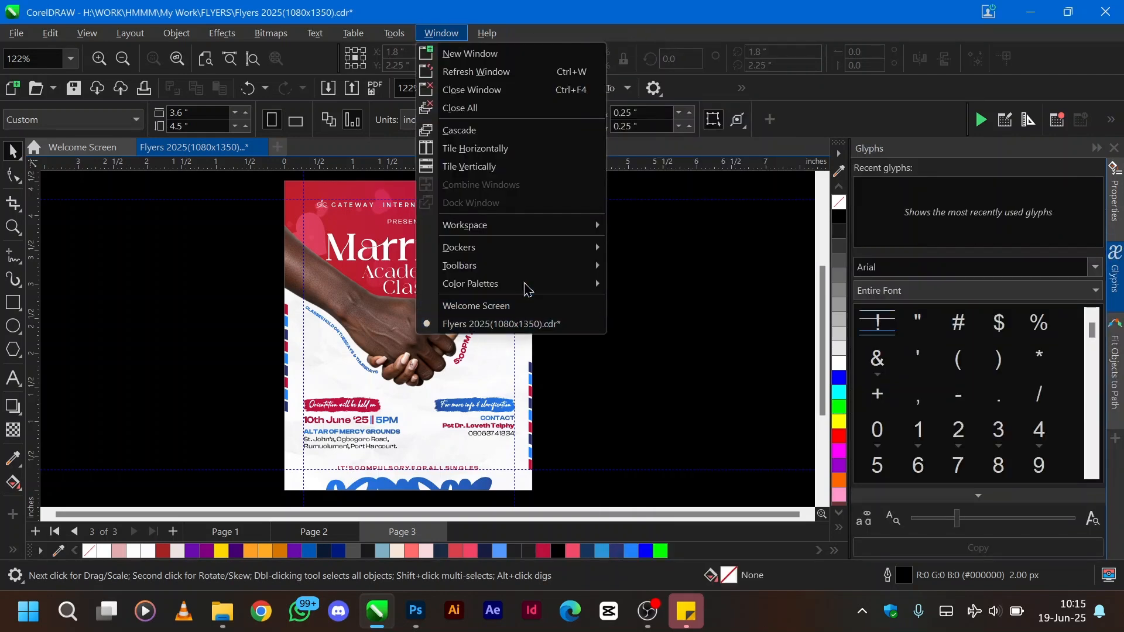
pyautogui.moveTo(526, 250)
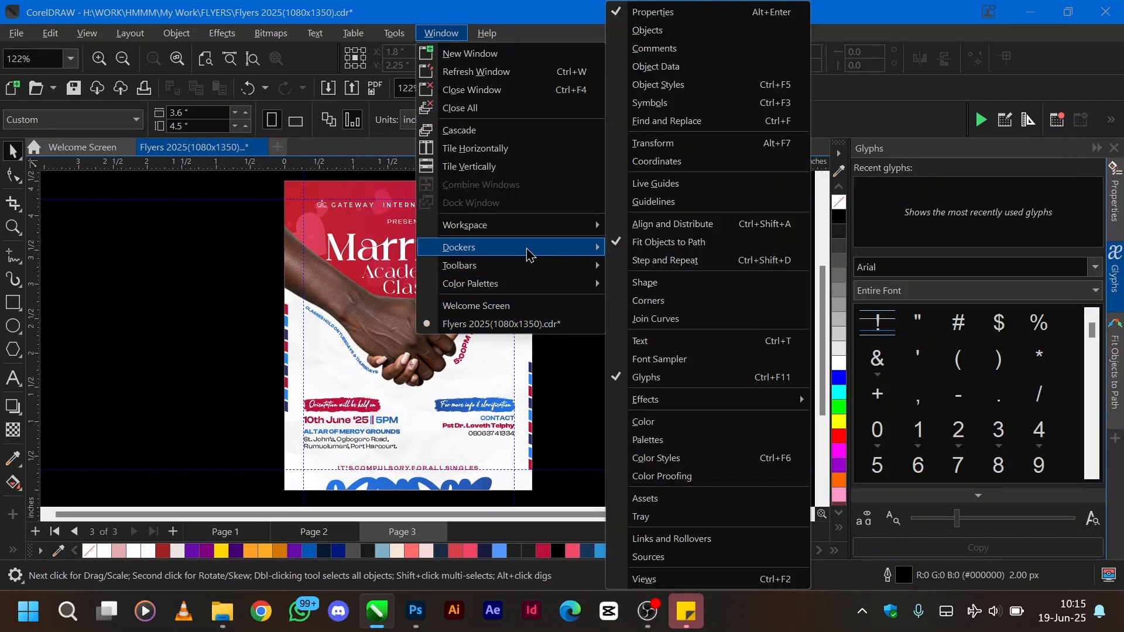
pyautogui.click(660, 33)
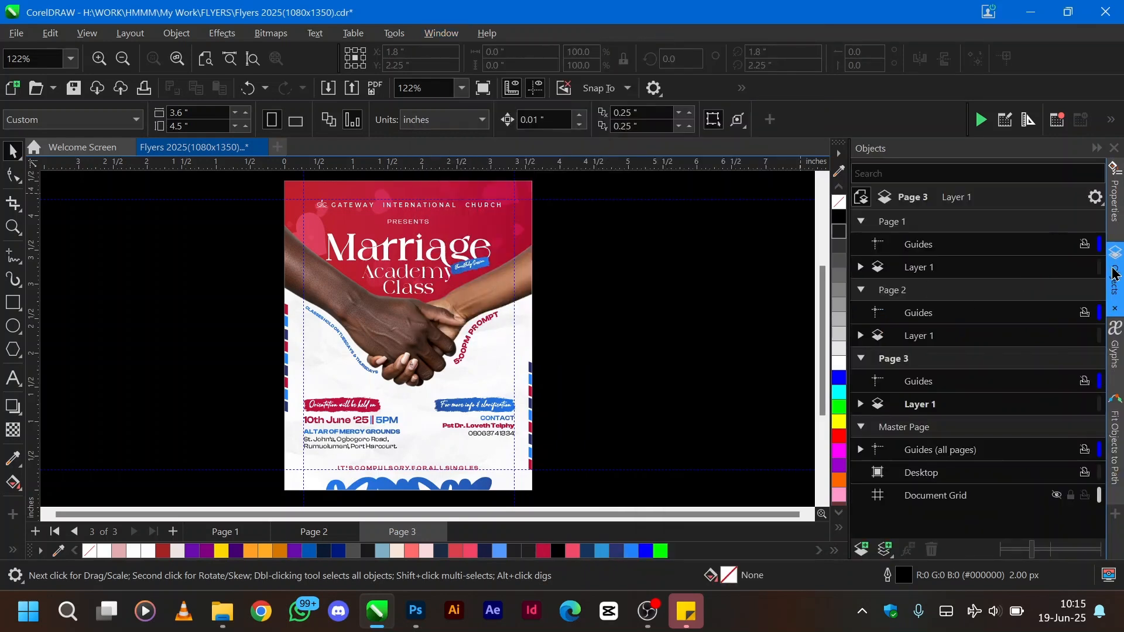
pyautogui.click(1115, 275)
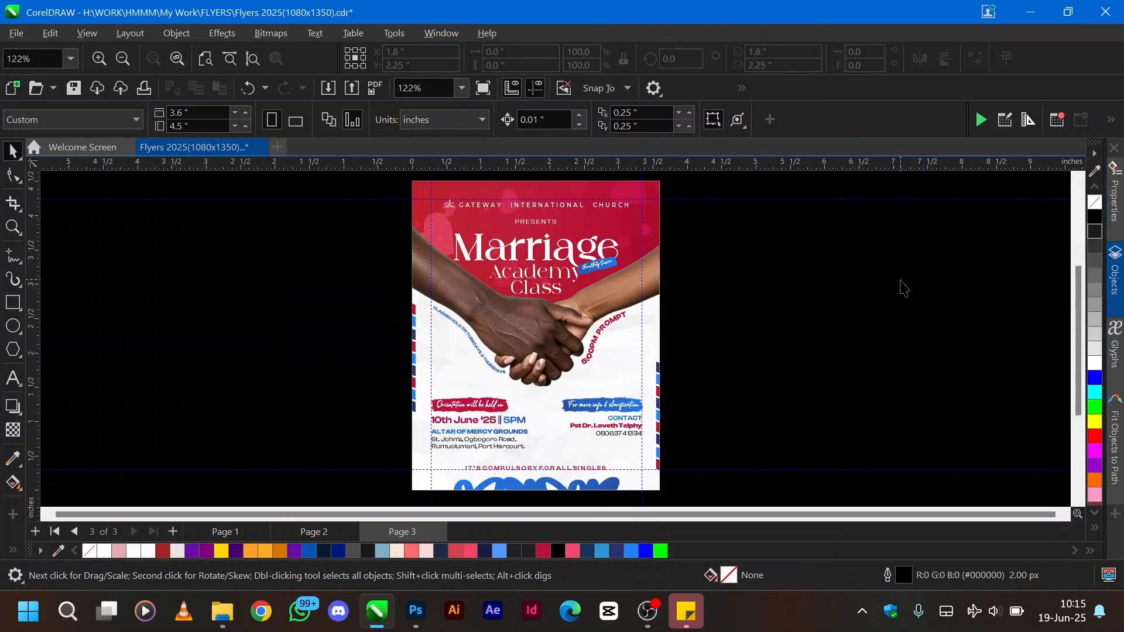
pyautogui.click(1116, 279)
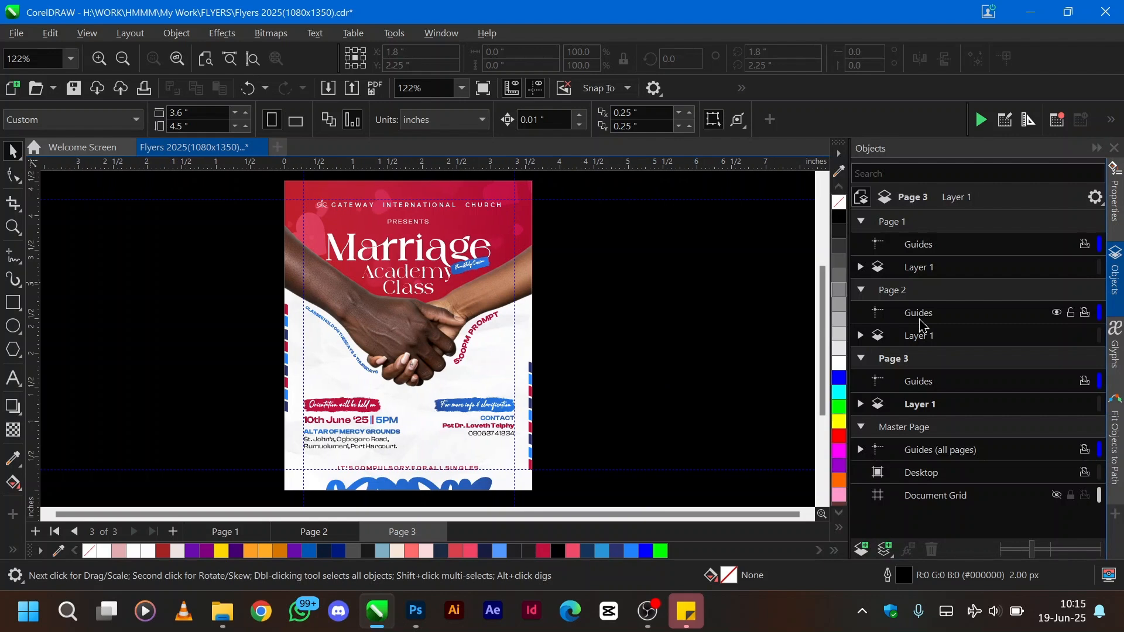
# - Collapse the Page 1, Page 2 and Page 3 entries in the object list
pyautogui.click(861, 222)
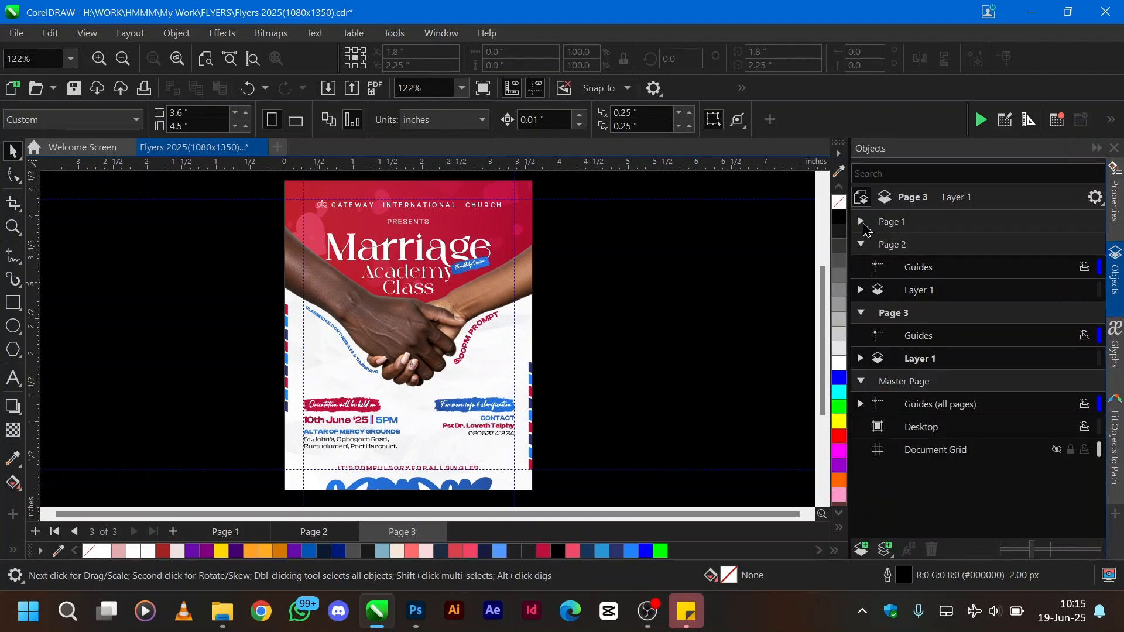
pyautogui.click(862, 244)
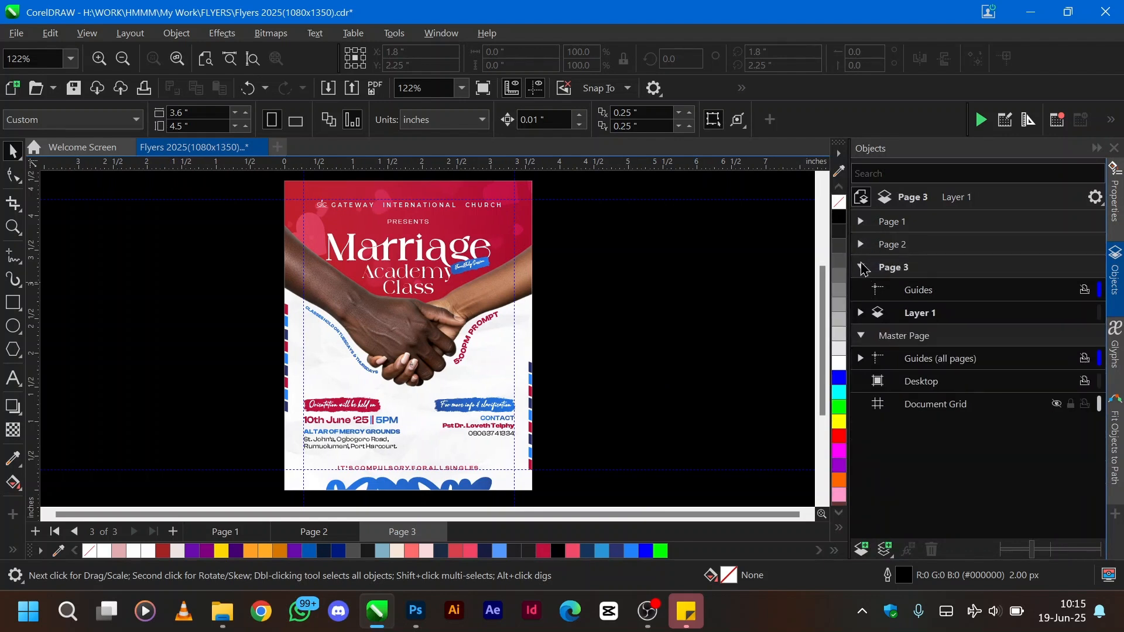
pyautogui.click(862, 267)
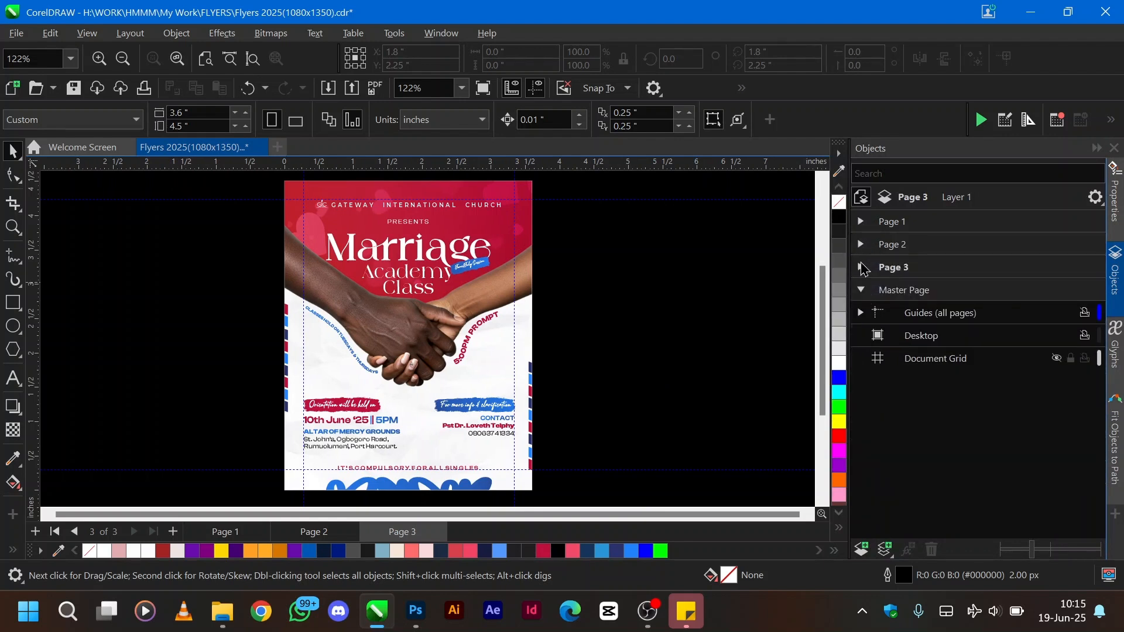
# - View the flyer designs on Page 1, Page 2 and Page 3 one after another
pyautogui.click(917, 224)
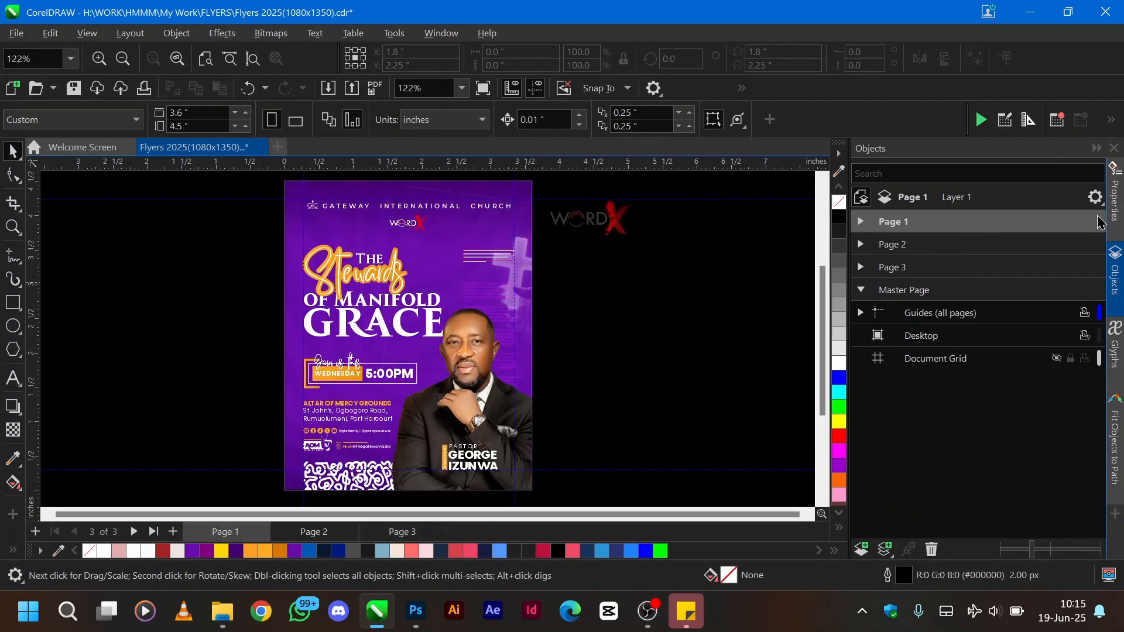
pyautogui.click(914, 247)
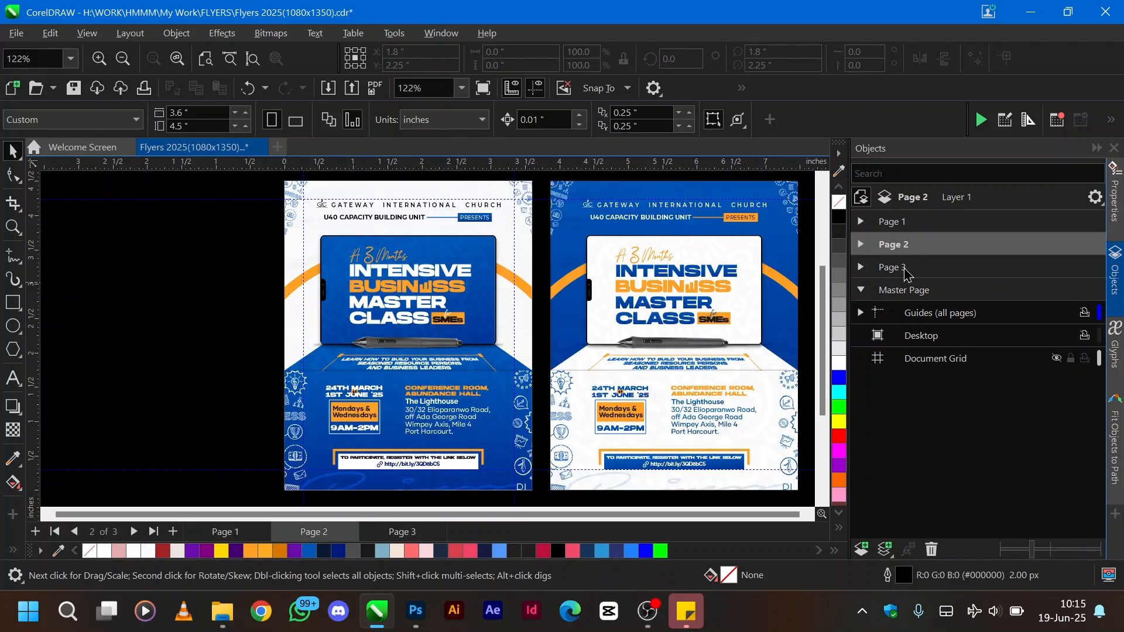
pyautogui.click(907, 273)
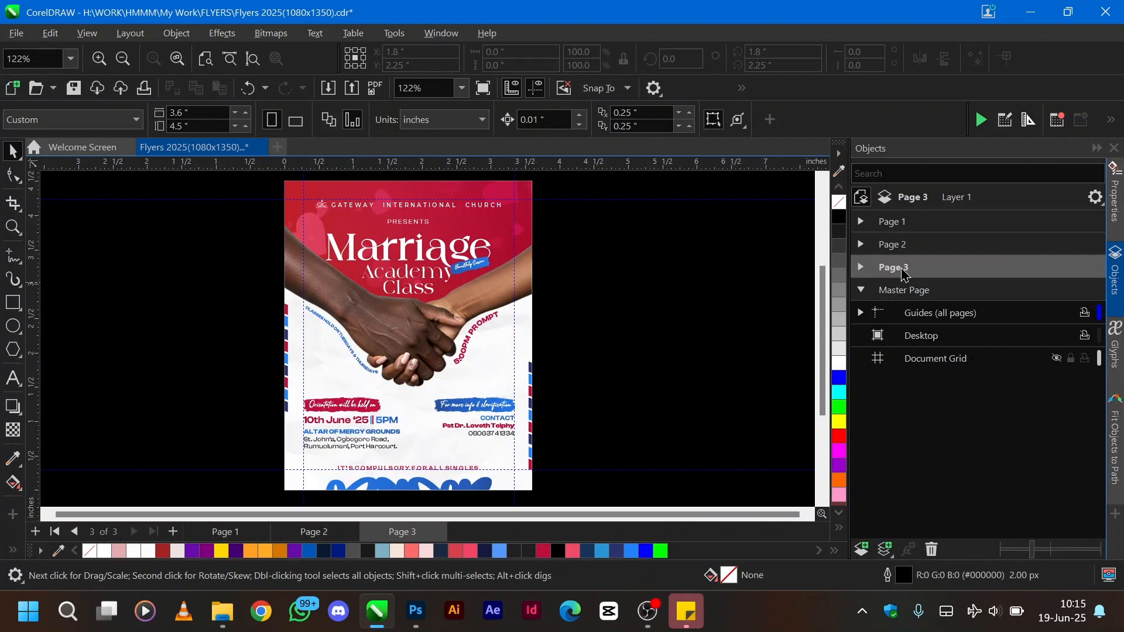
# - Expand Page 3 and its Layer 1 and look through the objects it contains
pyautogui.click(861, 268)
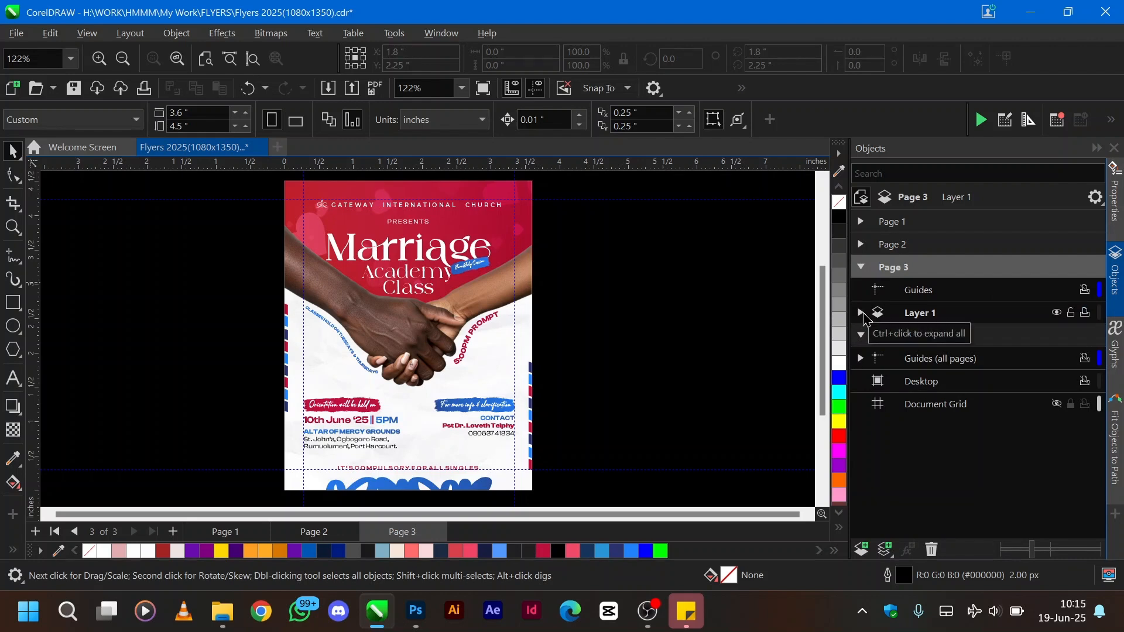
pyautogui.click(862, 315)
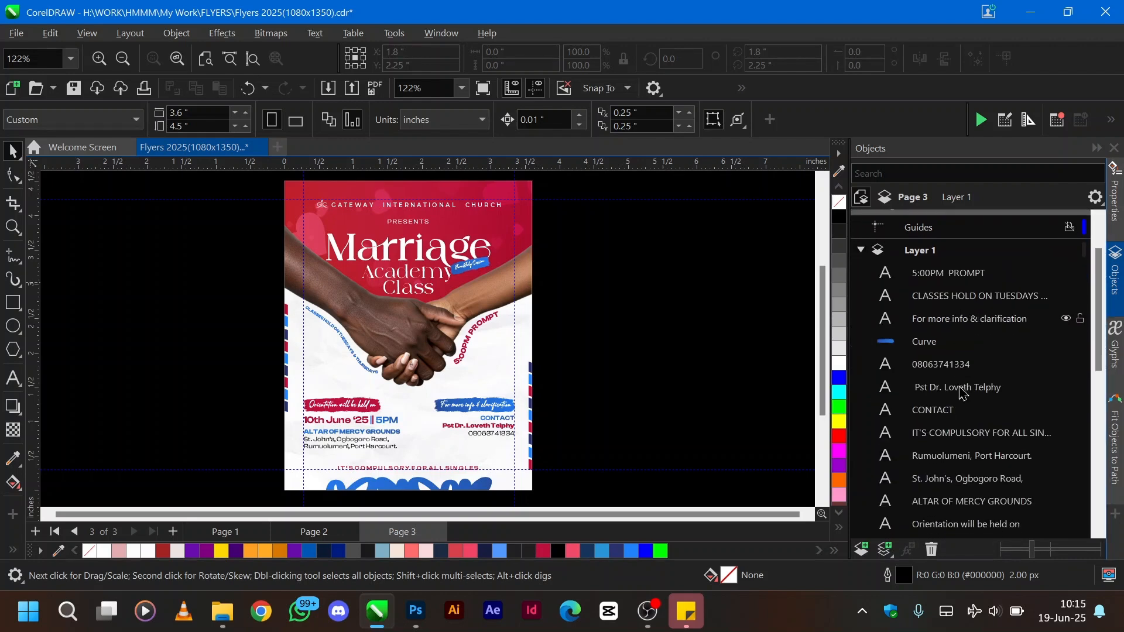
pyautogui.scroll(-1, 961, 389)
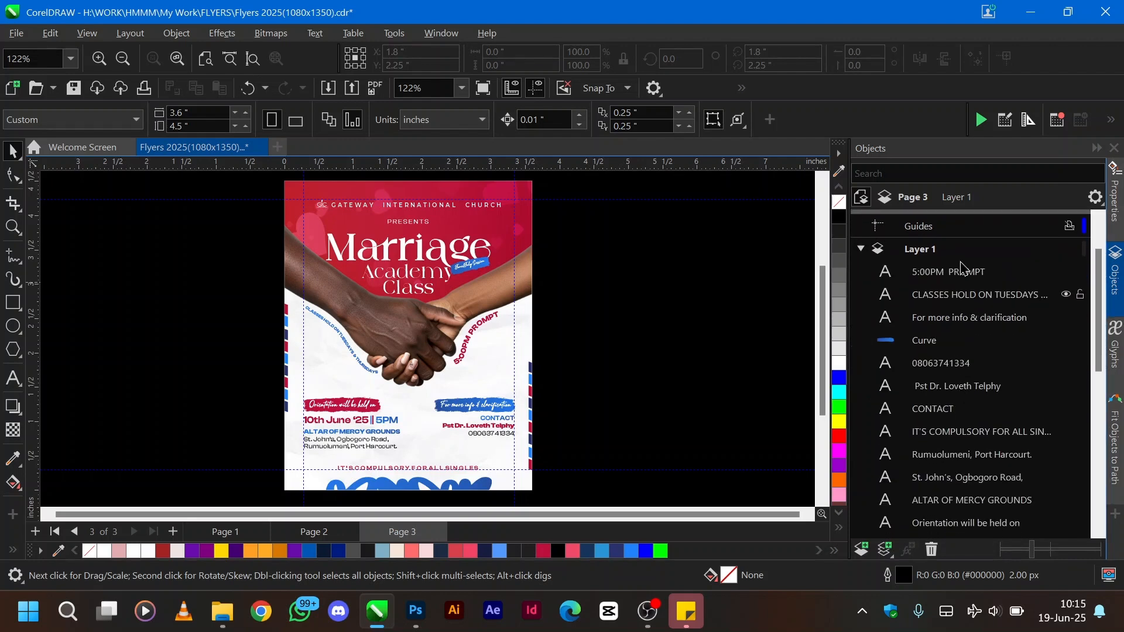
pyautogui.click(1066, 273)
pyautogui.scroll(-5, 1043, 451)
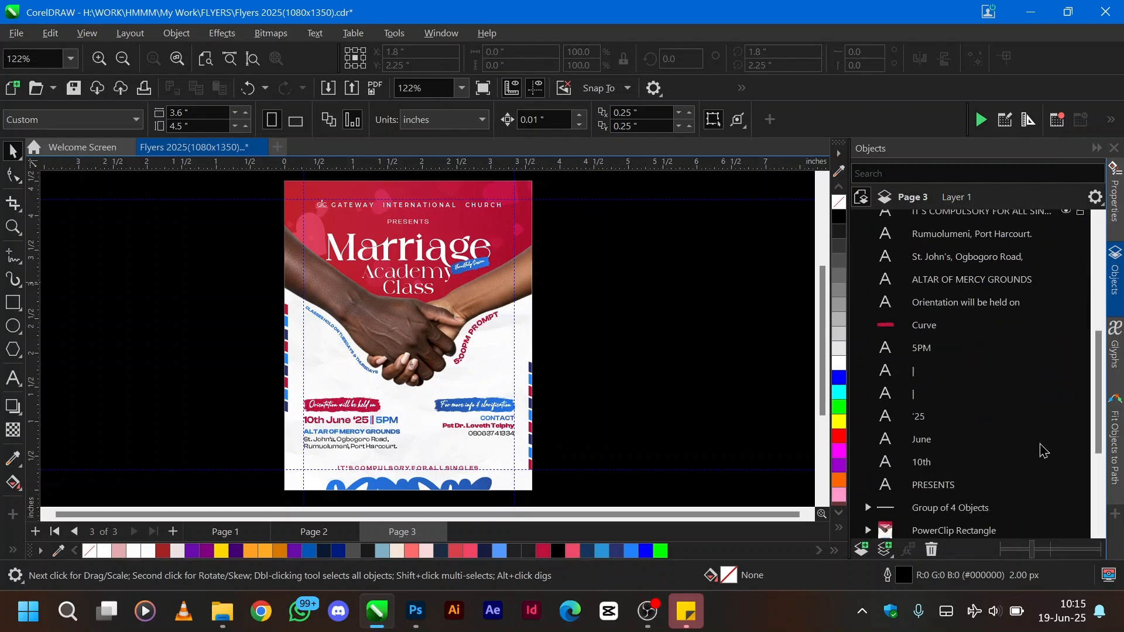
pyautogui.scroll(4, 1044, 452)
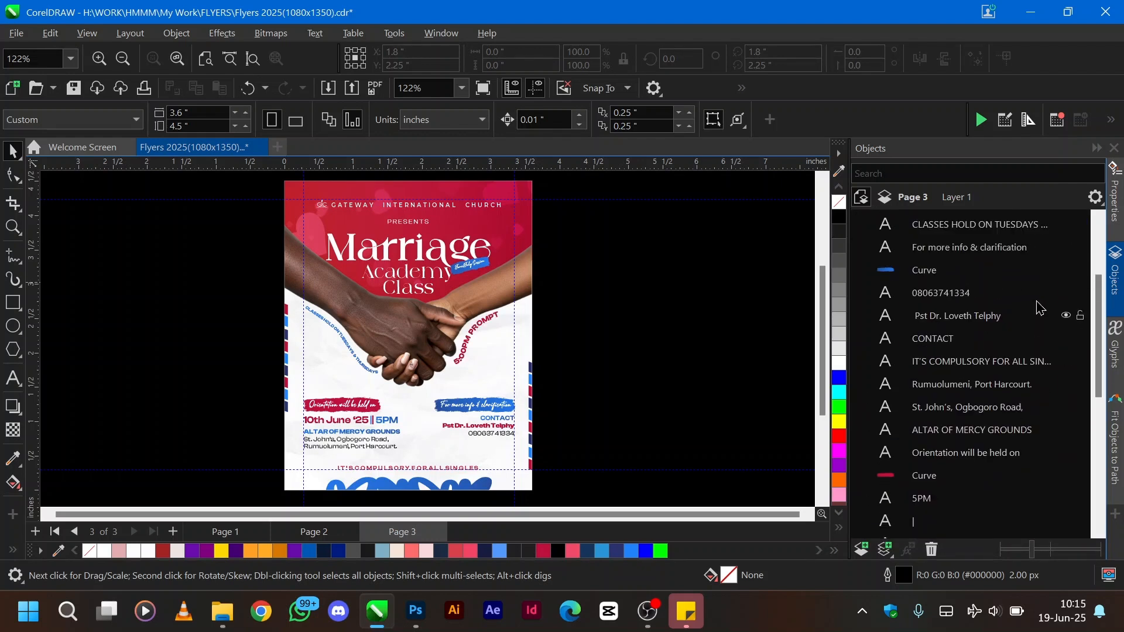
pyautogui.scroll(2, 1047, 262)
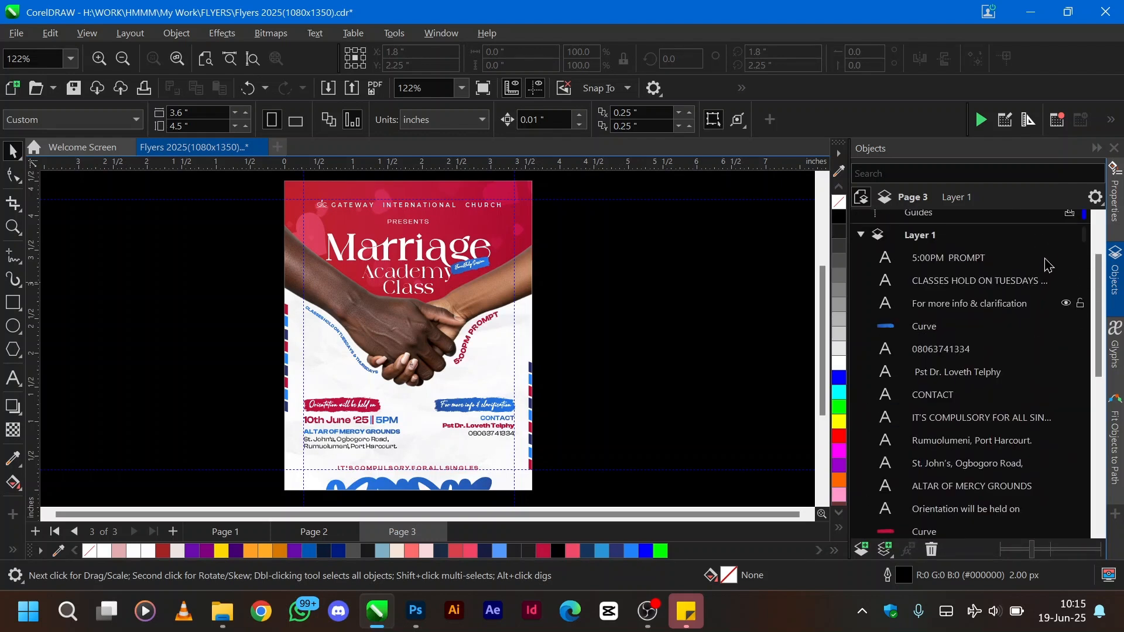
# - Select all Layer 1 objects on Page 3 from the 5:00PM PROMPT text through the PowerClip Rectangle
pyautogui.click(948, 263)
pyautogui.scroll(-4, 947, 360)
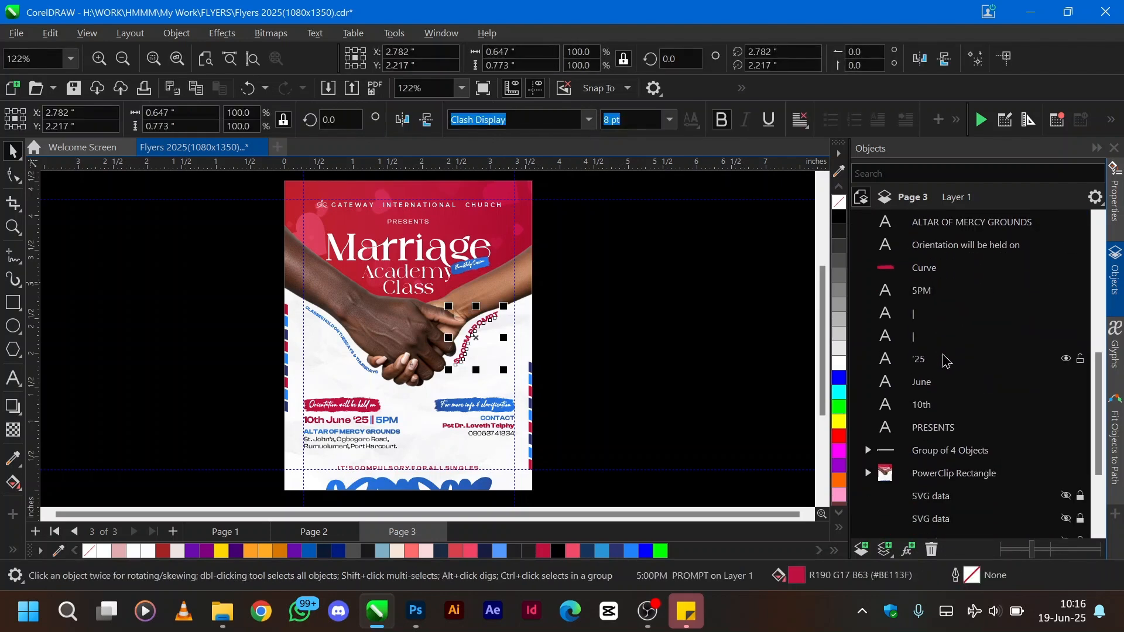
pyautogui.scroll(-2, 947, 360)
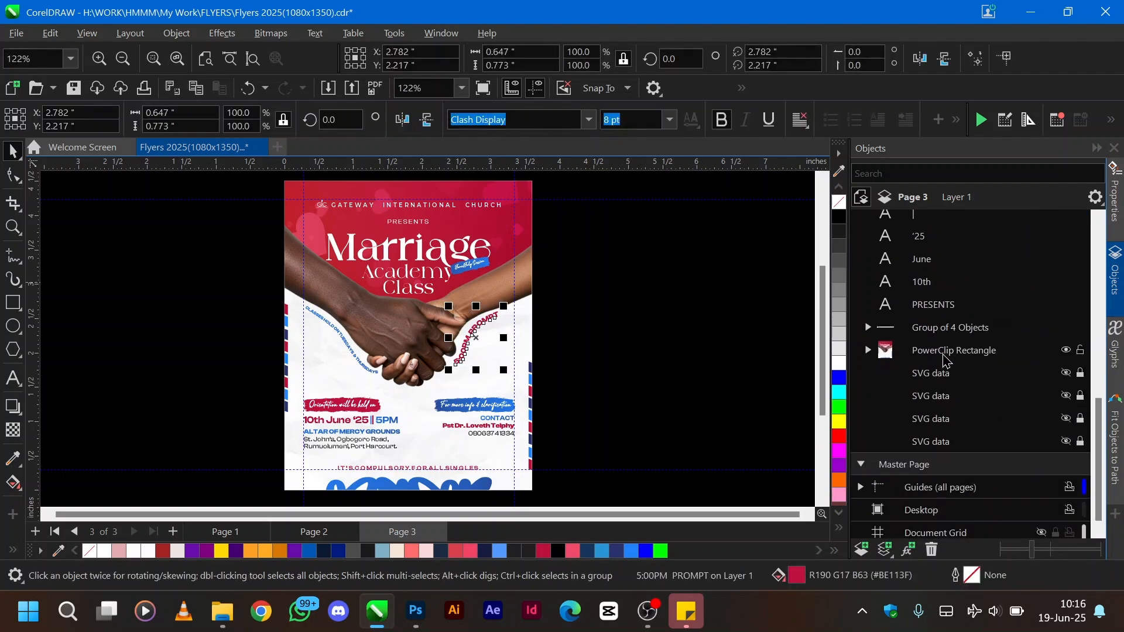
pyautogui.keyDown('shift'); pyautogui.click(979, 354); pyautogui.keyUp('shift')
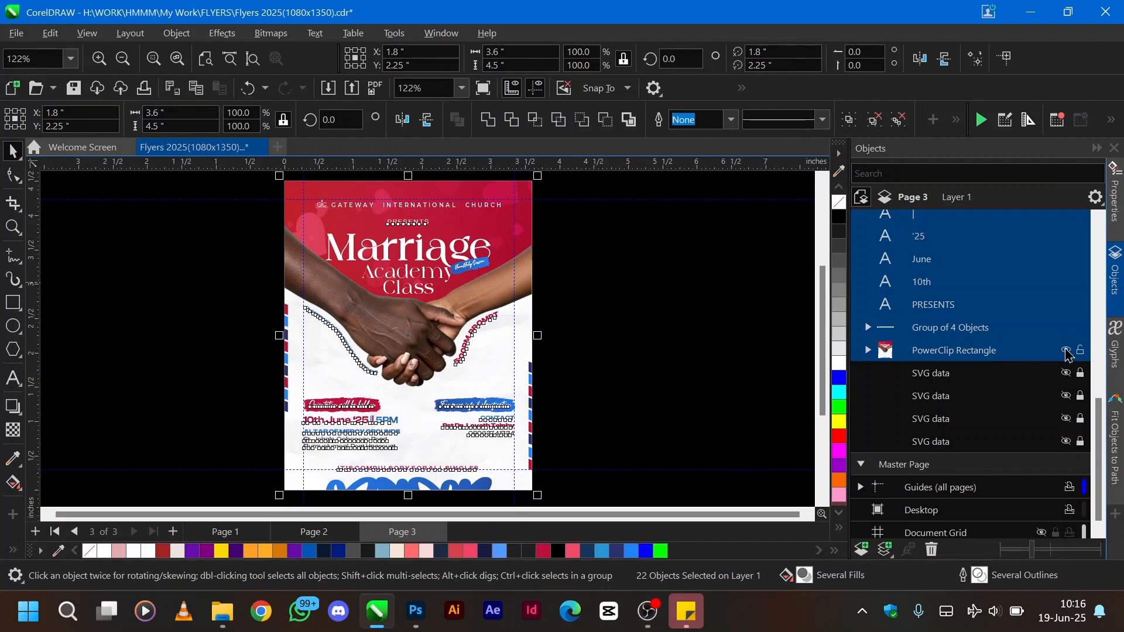
# - Search Windows for Keyviz and launch it to display keystrokes
pyautogui.press('super')
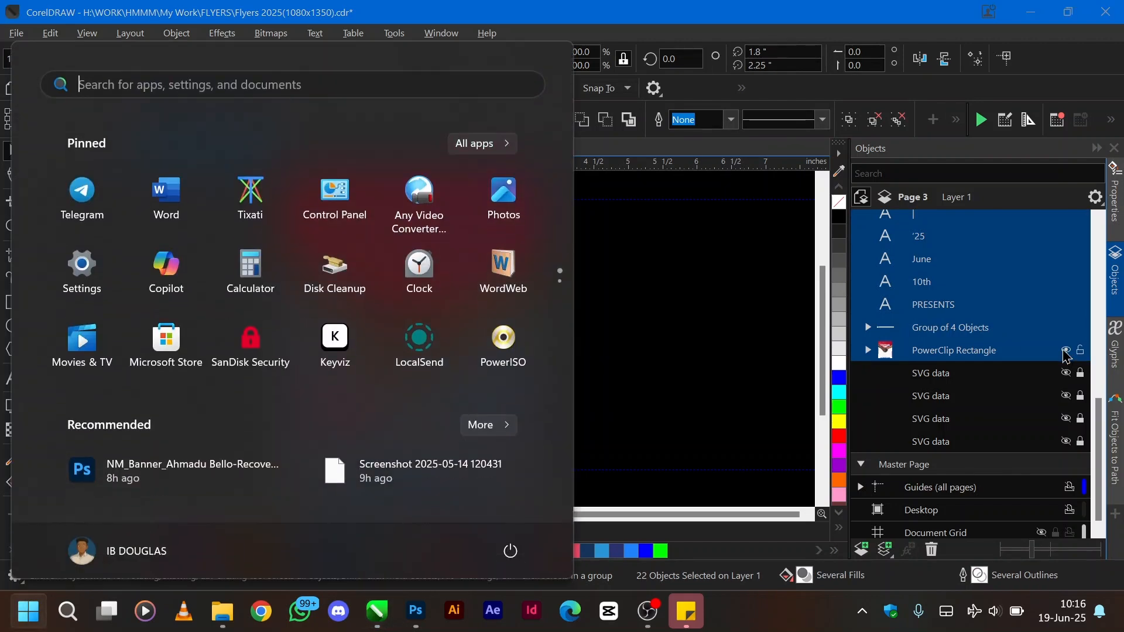
pyautogui.write('key')
pyautogui.press('Return')
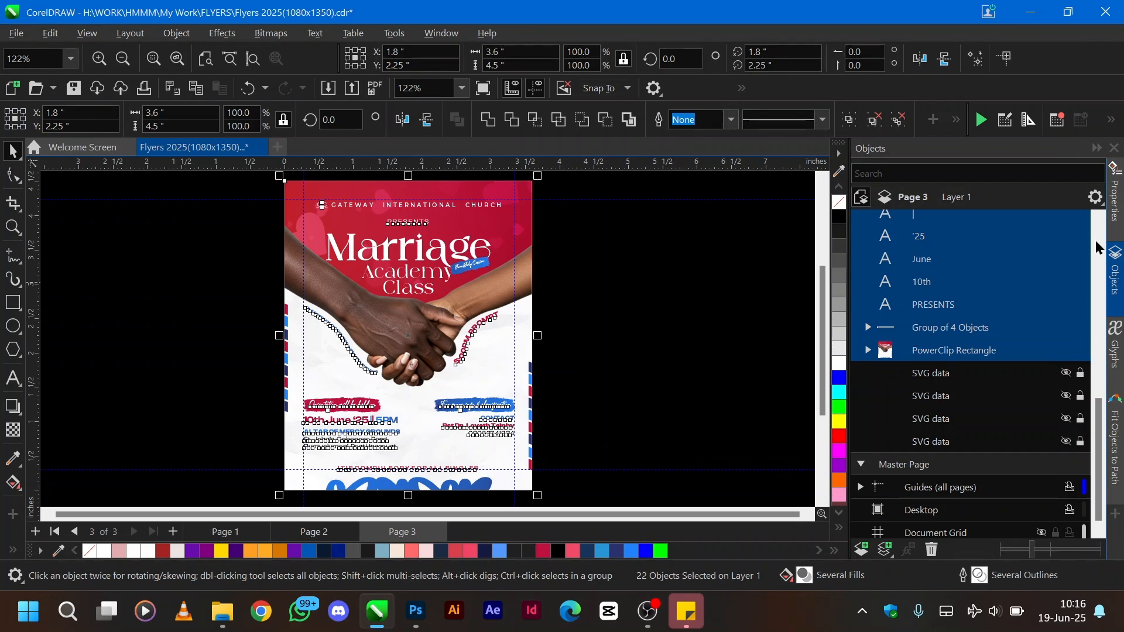
# - Hide the whole range of Layer 1 objects from the 5:00PM PROMPT text through the PowerClip Rectangle and clear the selection
pyautogui.scroll(5, 997, 333)
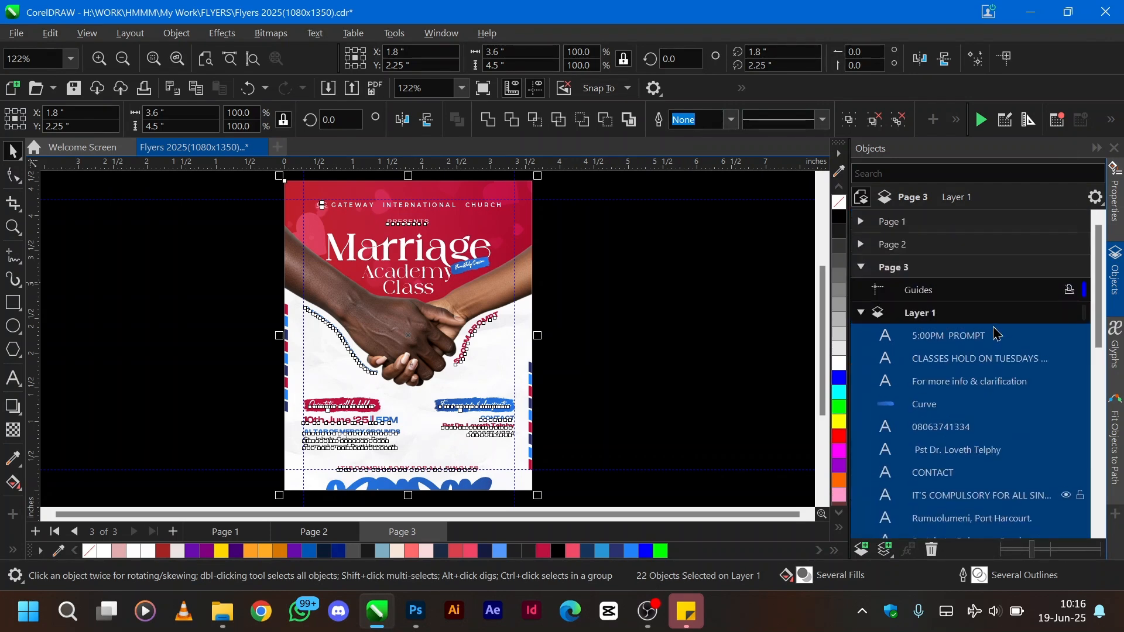
pyautogui.click(993, 335)
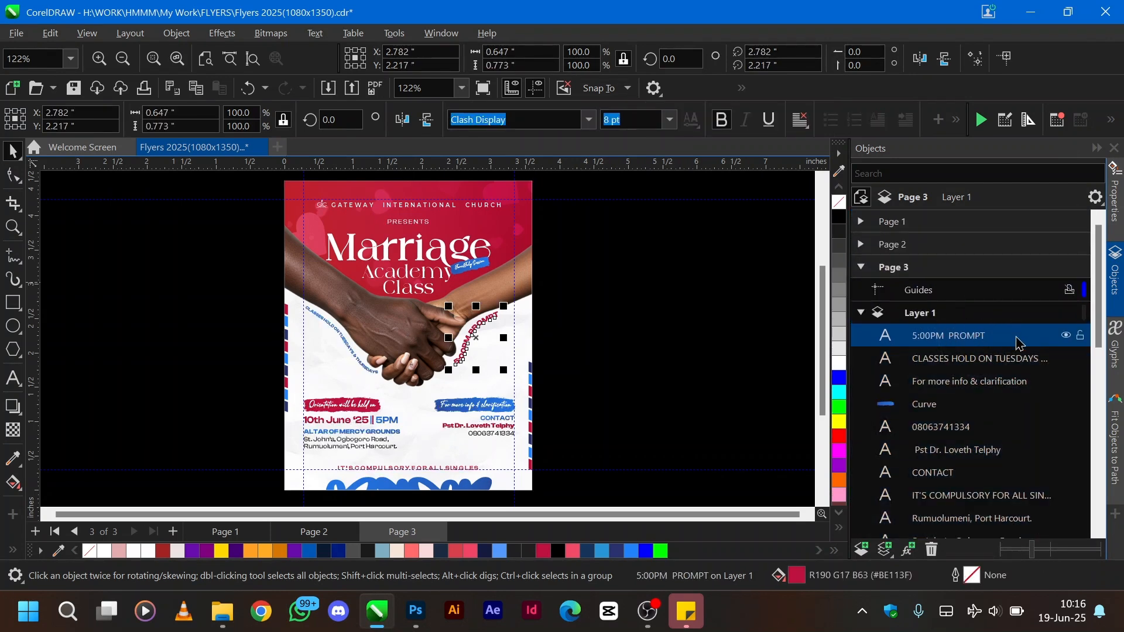
pyautogui.scroll(-3, 1018, 344)
pyautogui.scroll(-3, 1019, 345)
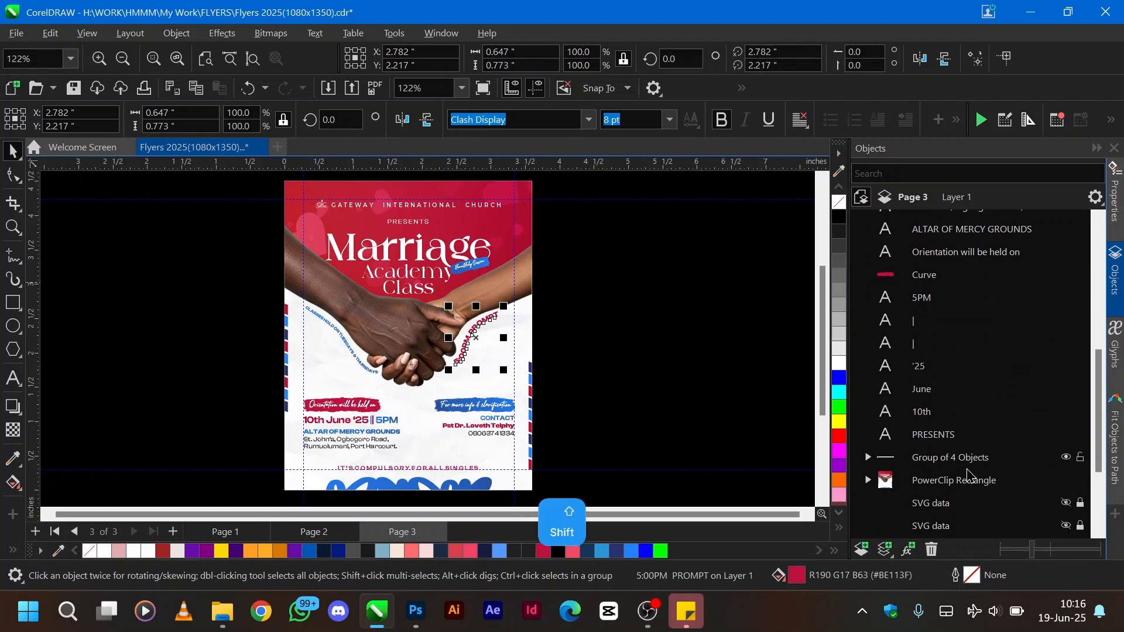
pyautogui.keyDown('shift'); pyautogui.click(970, 485); pyautogui.keyUp('shift')
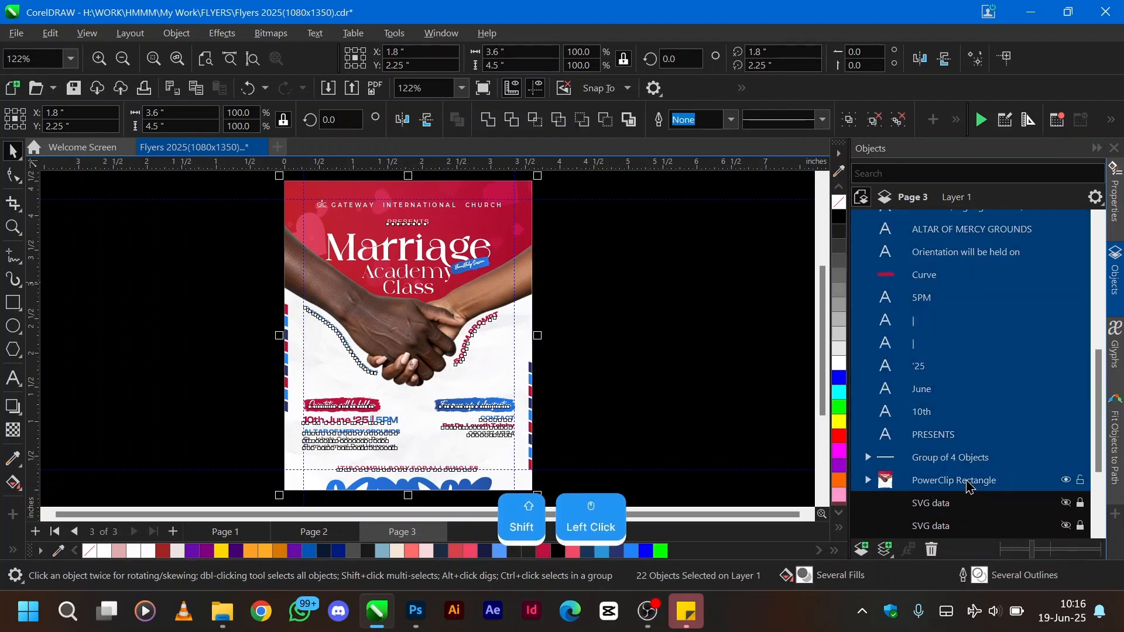
pyautogui.scroll(-1, 1022, 445)
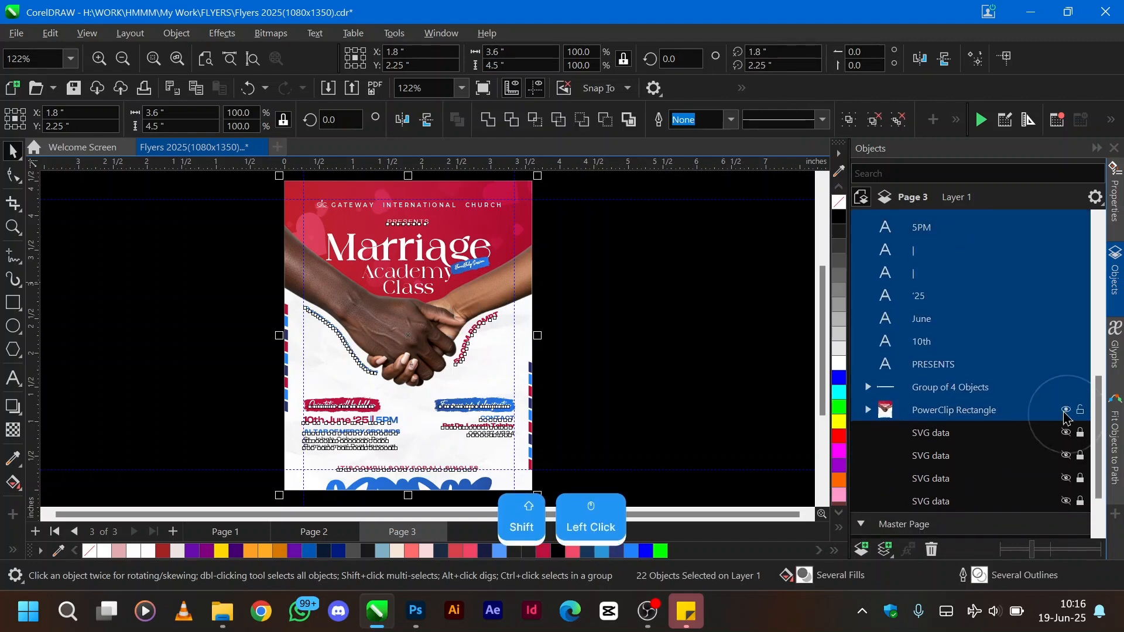
pyautogui.click(1065, 411)
pyautogui.click(572, 415)
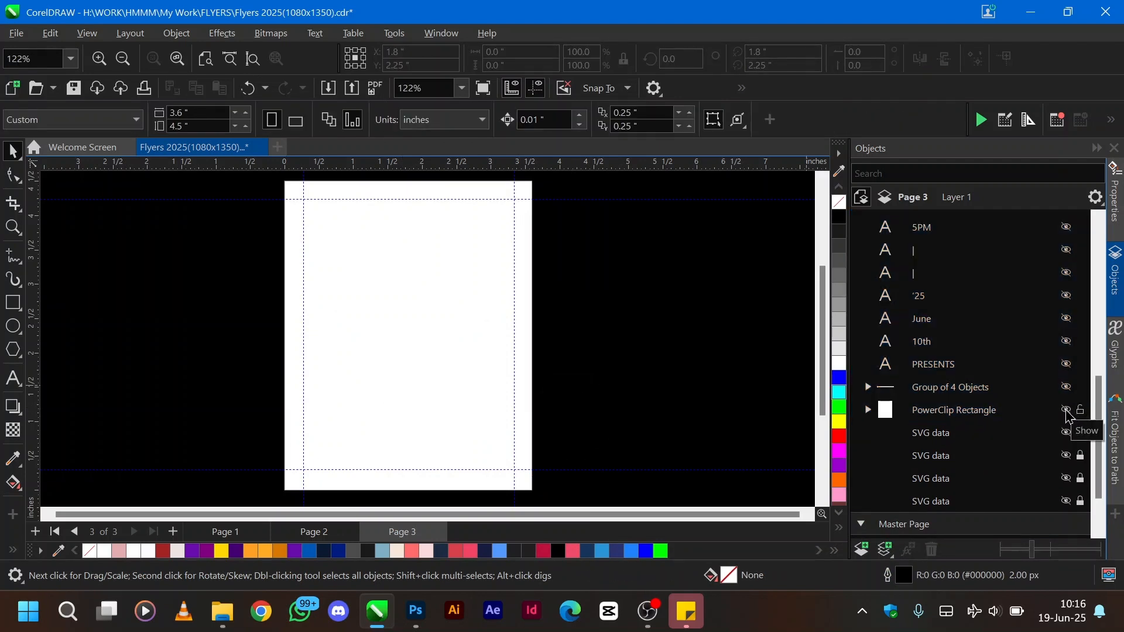
# - Show the PowerClip Rectangle again and expand it to list its contents
pyautogui.scroll(-2, 1069, 416)
pyautogui.click(1067, 347)
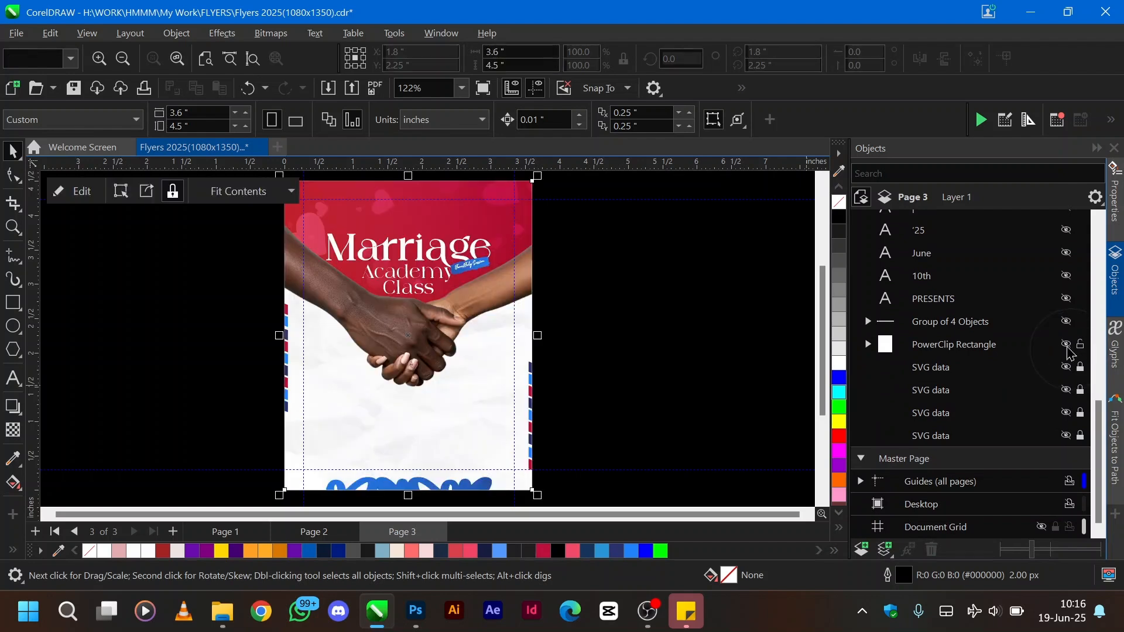
pyautogui.click(960, 348)
pyautogui.click(867, 346)
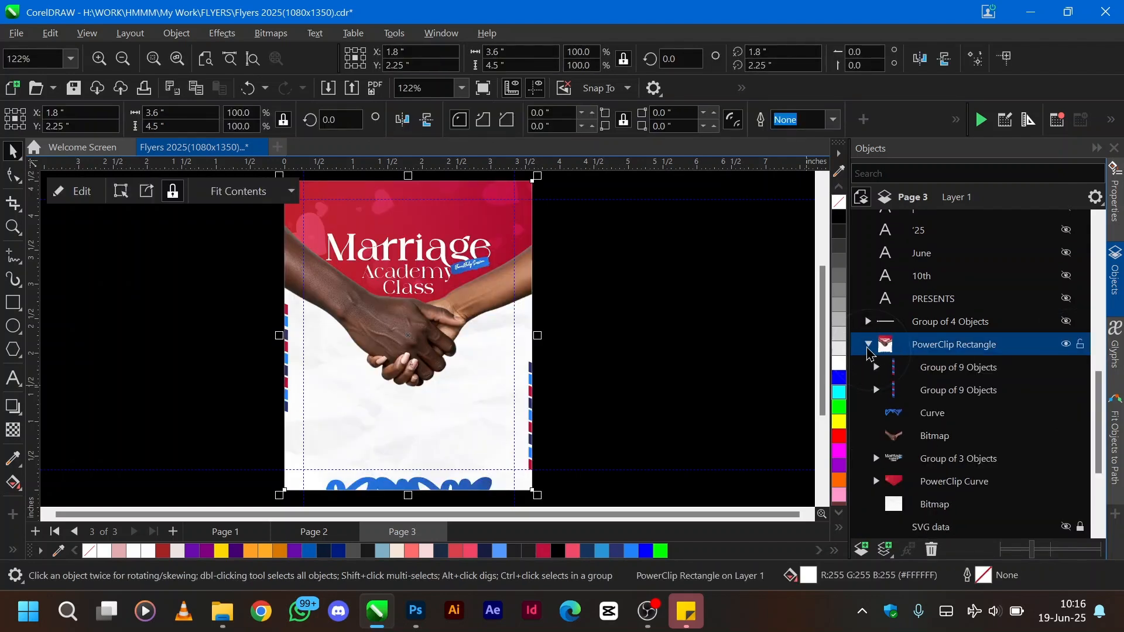
# - Try moving the PowerClip's right-edge striped group inward onto the page, and undo the move
pyautogui.click(974, 375)
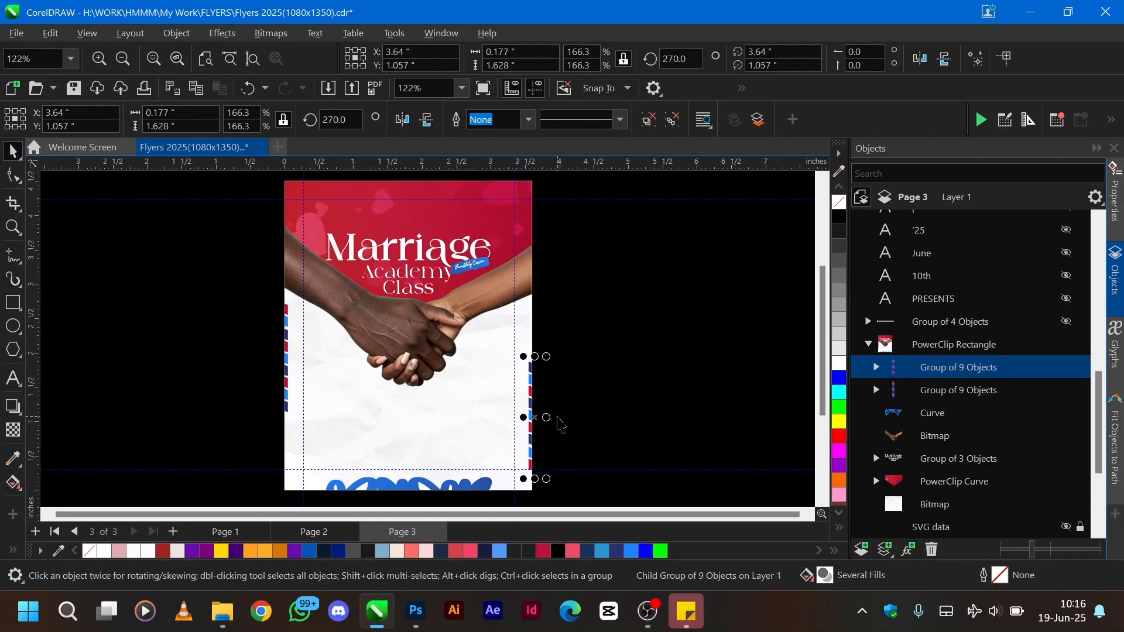
pyautogui.moveTo(540, 417); pyautogui.dragTo(481, 417)
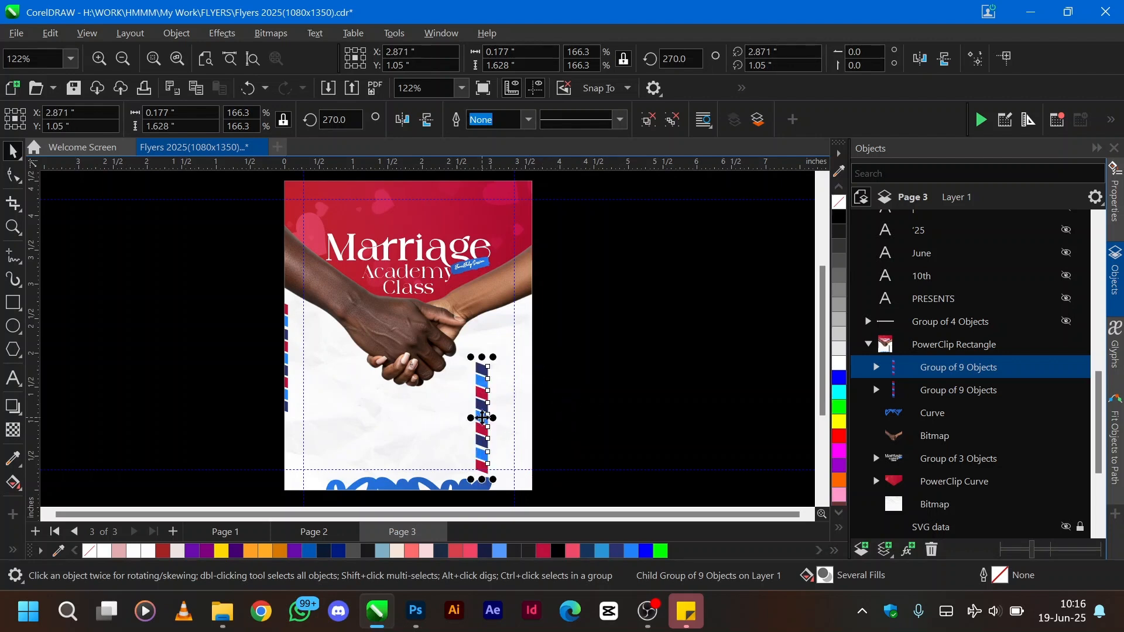
pyautogui.hotkey('ctrl', 'z')
pyautogui.hotkey('ctrl', 'z')
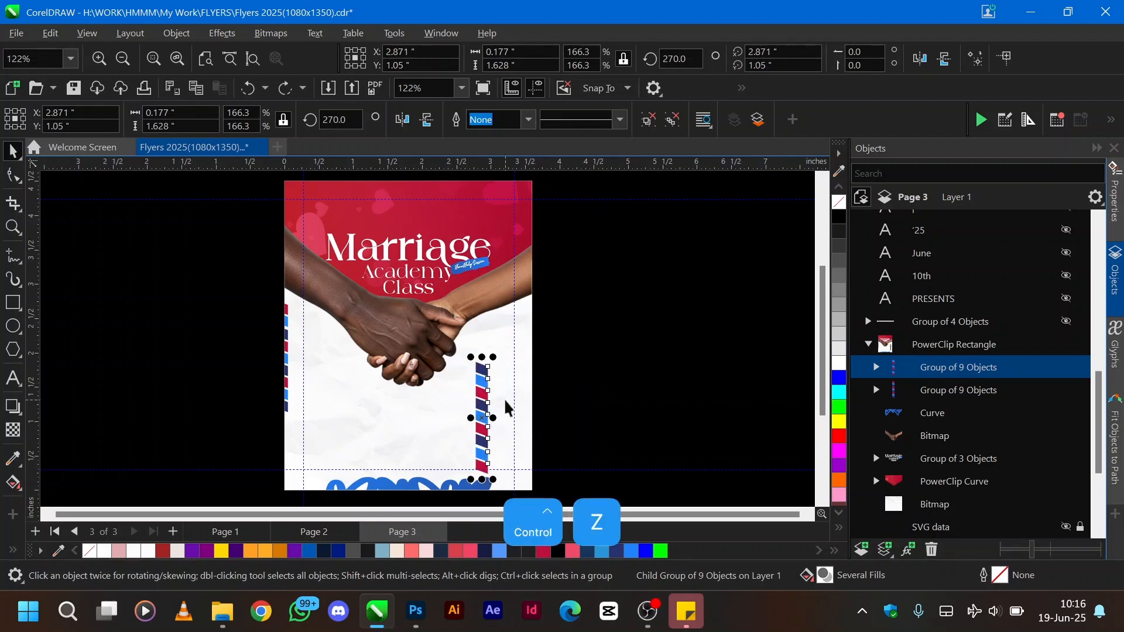
# - Paste a copy of the right-edge striped group outside the page at about X 4.99", Y 1.86" and set its rotation to 0
pyautogui.hotkey('ctrl', 'c')
pyautogui.hotkey('ctrl', 'v')
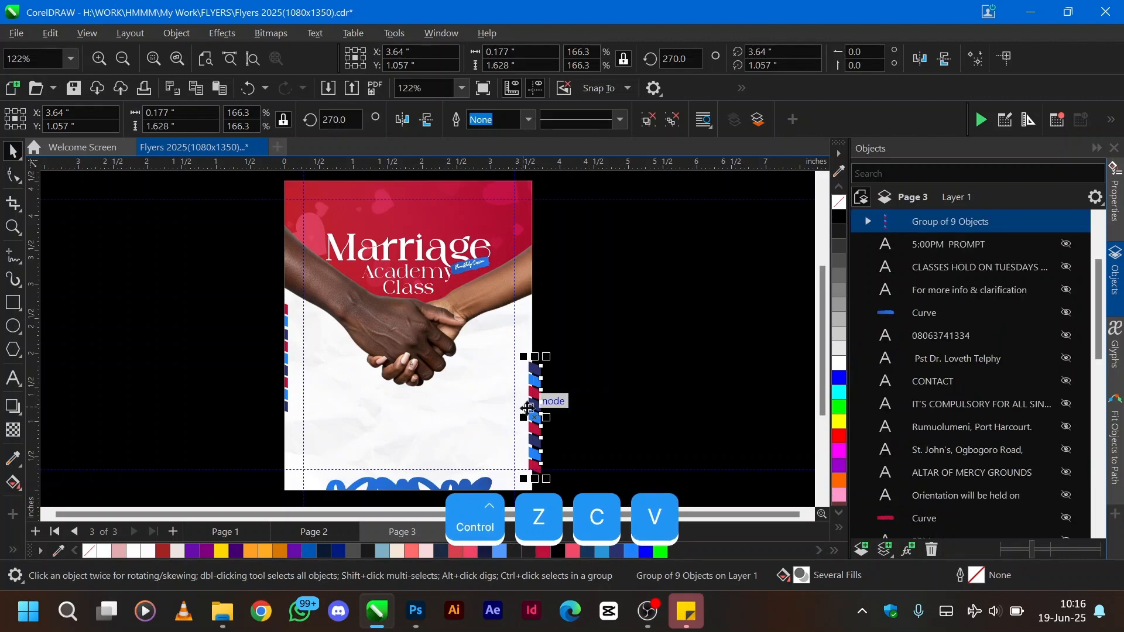
pyautogui.moveTo(534, 410); pyautogui.dragTo(627, 354)
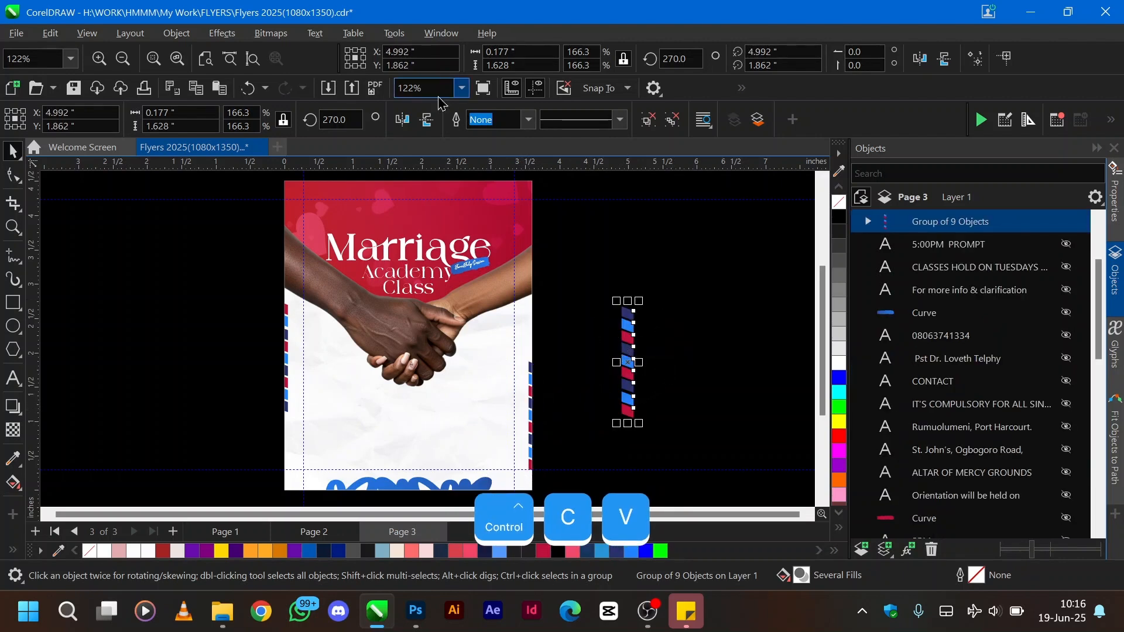
pyautogui.click(340, 119)
pyautogui.write('0')
pyautogui.press('Return')
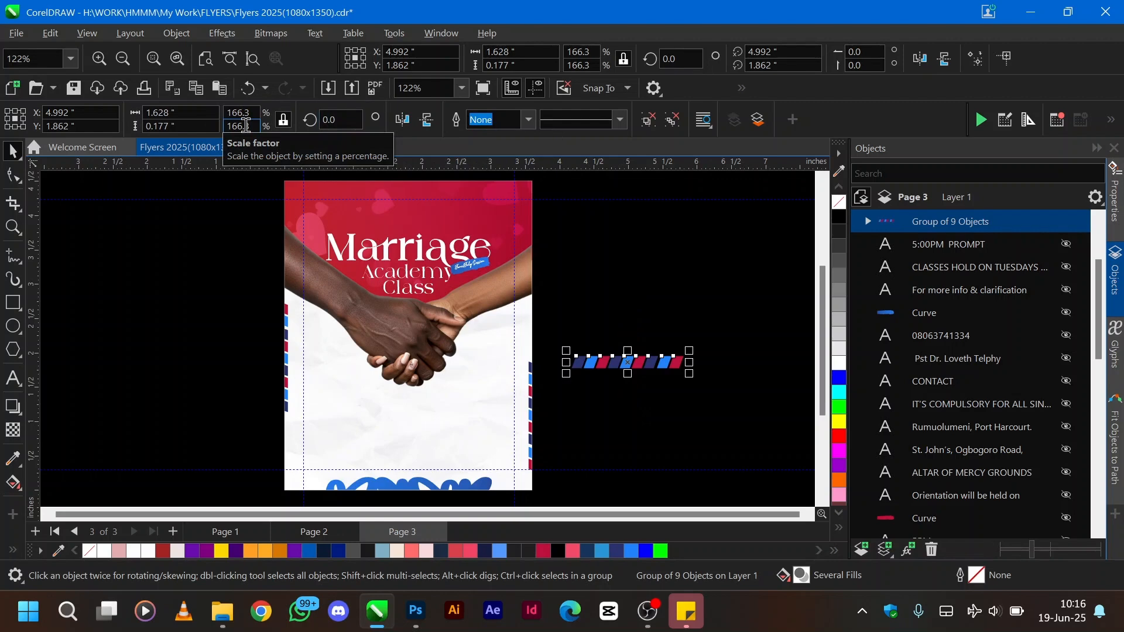
# - Ungroup the horizontal striped copy into separate rectangles and clear the selection
pyautogui.press('i')
pyautogui.hotkey('ctrl', 'u')
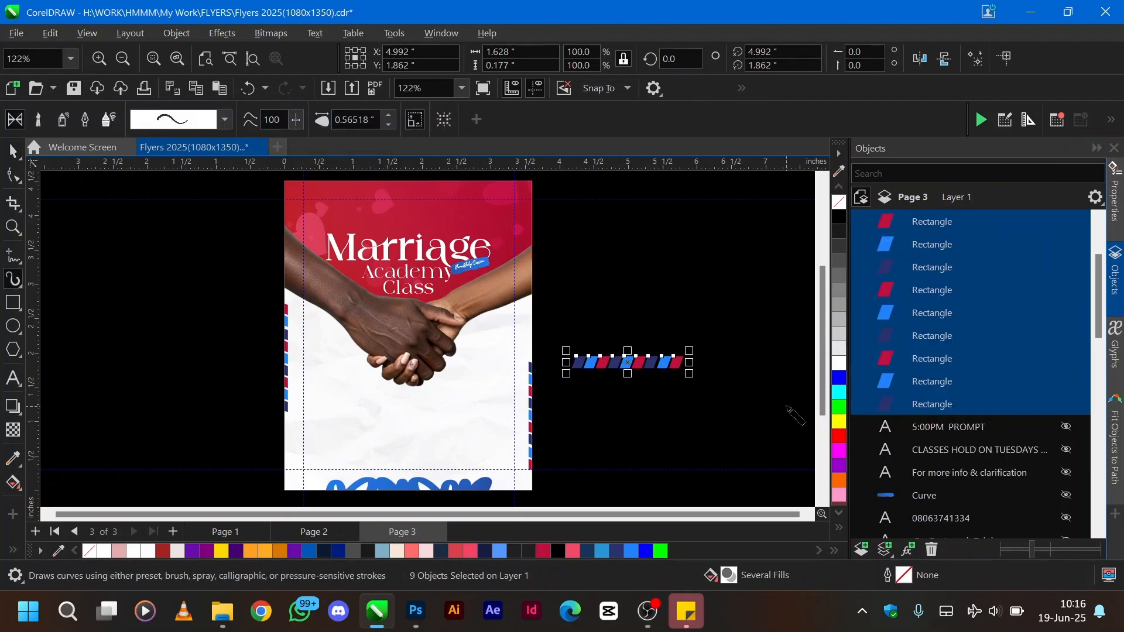
pyautogui.press('space')
pyautogui.click(717, 384)
# - Draw a rectangle about 0.157 by 0.258 inches above the striped copy and fill it white
pyautogui.scroll(2, 718, 374)
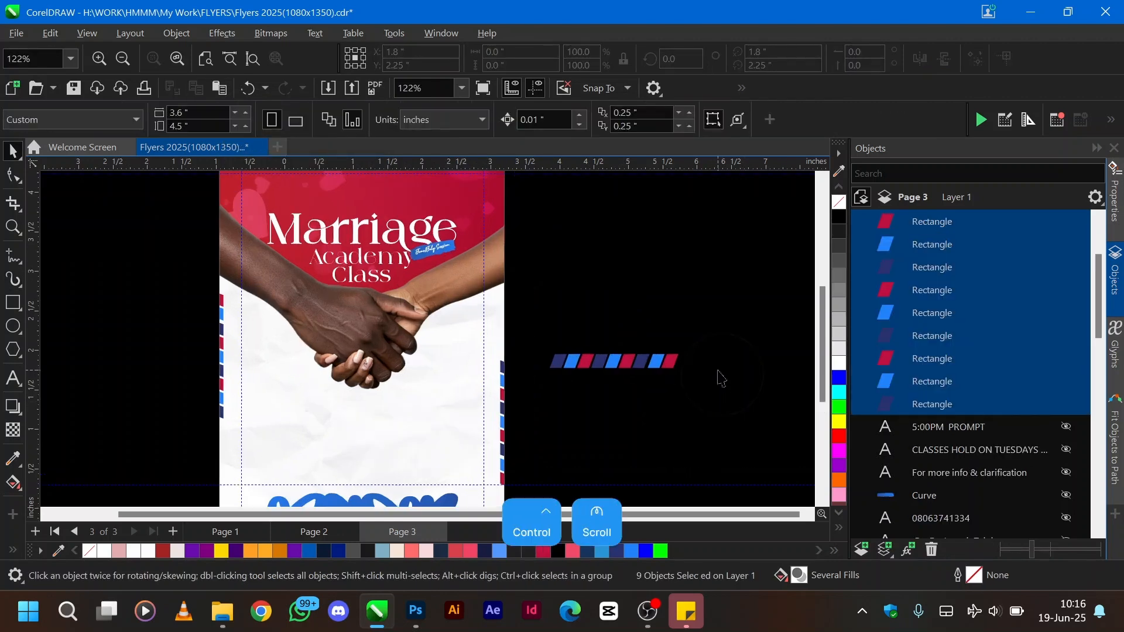
pyautogui.click(13, 302)
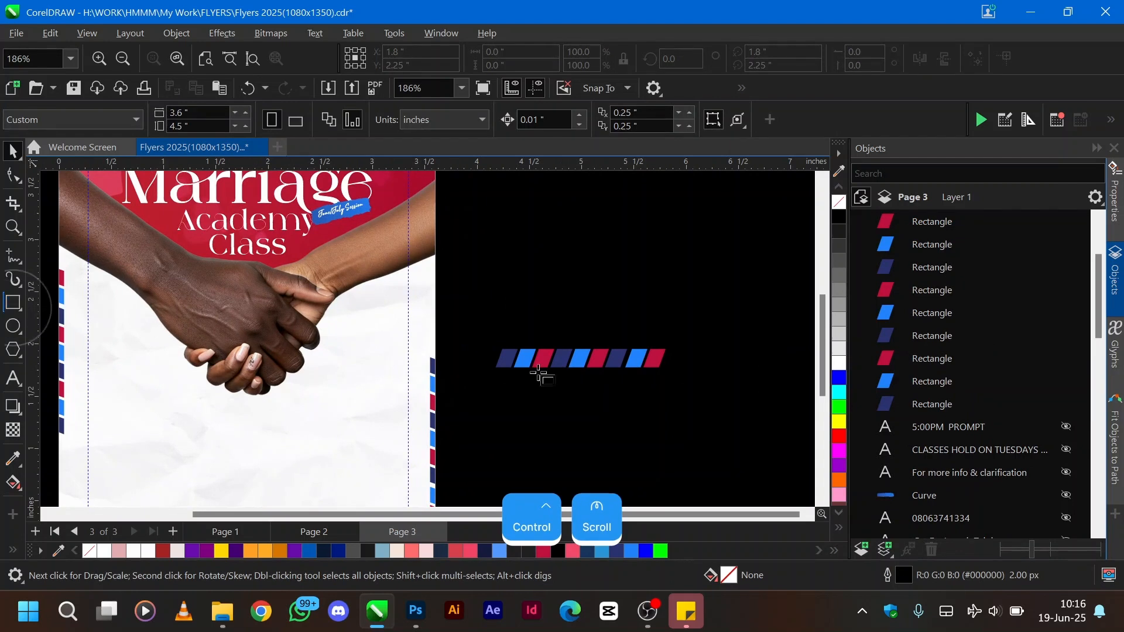
pyautogui.moveTo(546, 244)
pyautogui.mouseDown()
pyautogui.moveTo(569, 275)
pyautogui.moveTo(561, 269)
pyautogui.mouseUp()
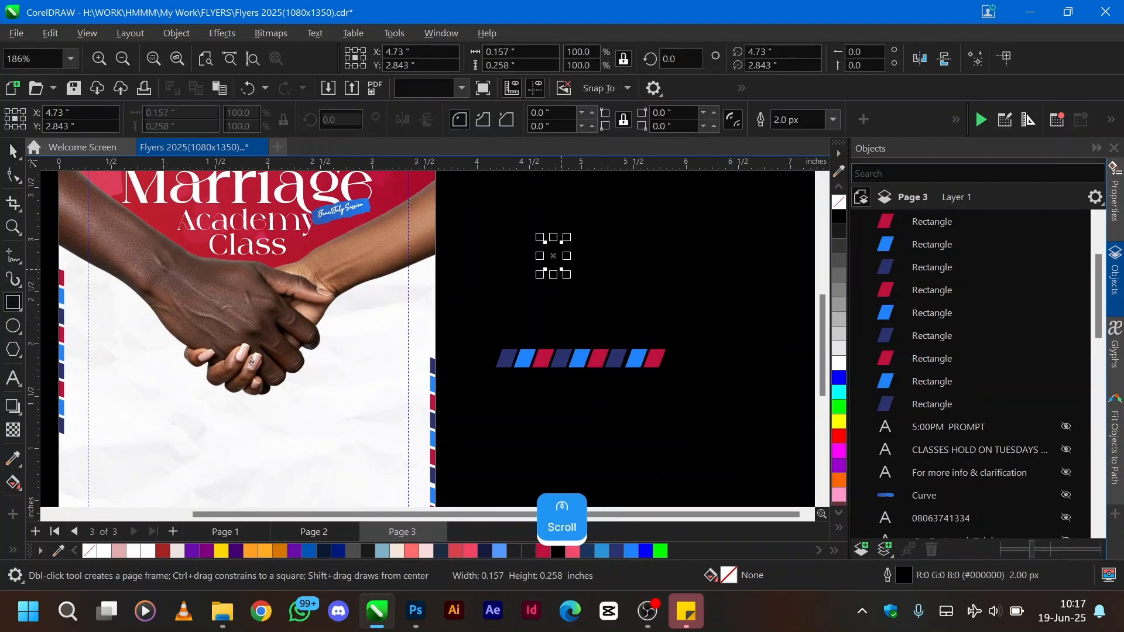
pyautogui.click(839, 364)
pyautogui.press('space')
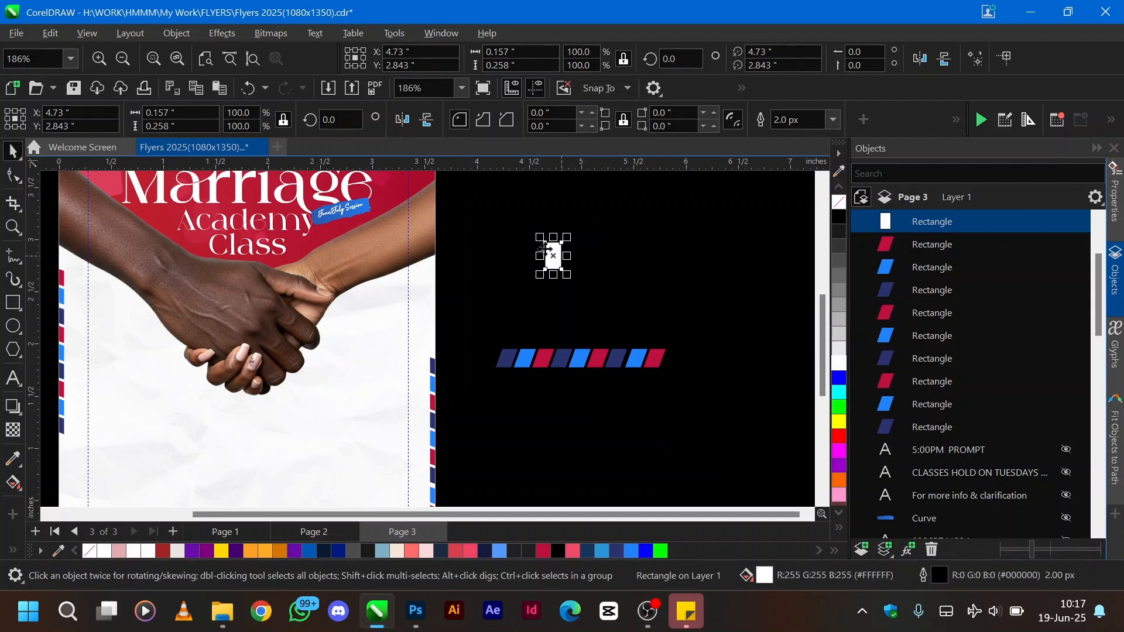
# - Skew the white rectangle horizontally into a slanted parallelogram about 0.224 inches wide
pyautogui.scroll(2, 556, 234)
pyautogui.click(554, 253)
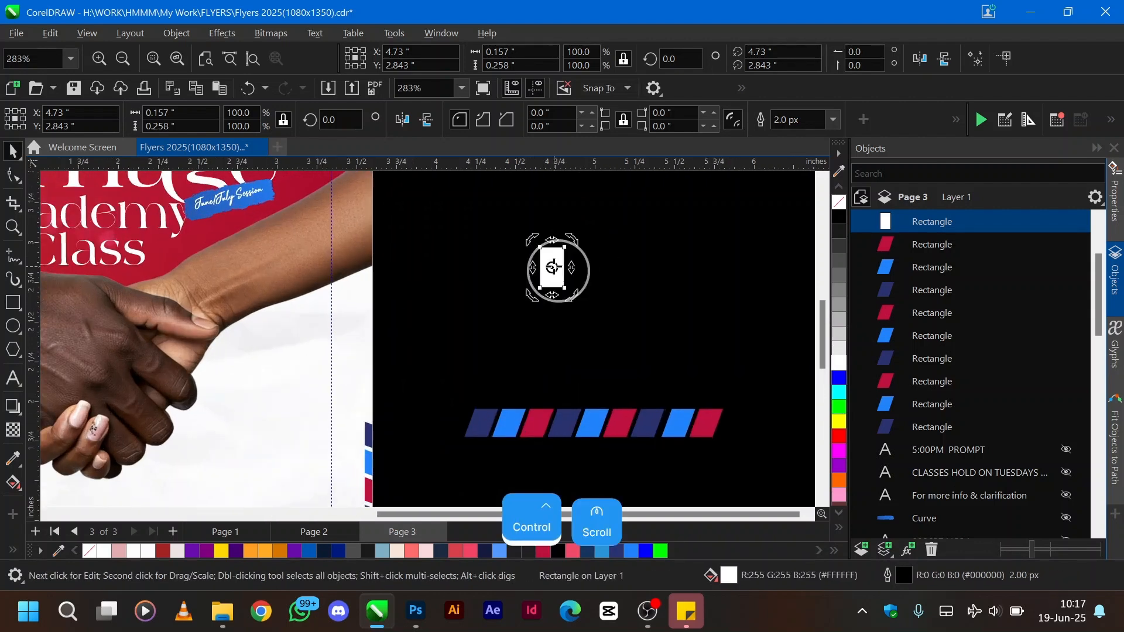
pyautogui.moveTo(552, 241); pyautogui.dragTo(562, 245)
pyautogui.click(566, 268)
# - Copy the white parallelogram to just beside the original and duplicate it once more
pyautogui.hotkey('ctrl', 'c')
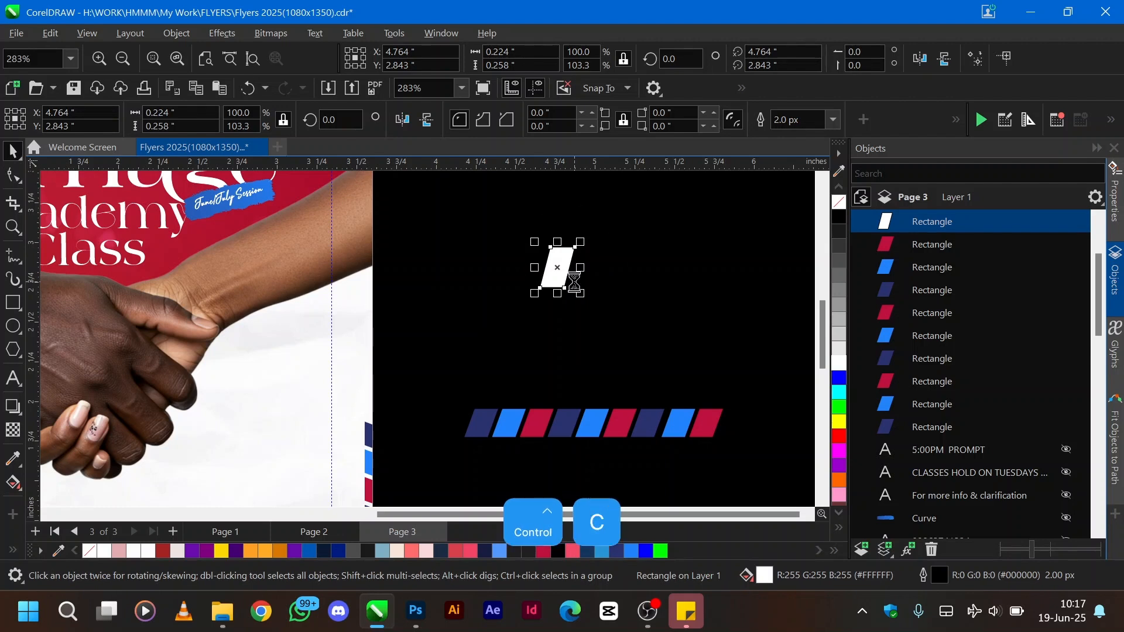
pyautogui.hotkey('ctrl', 'v')
pyautogui.moveTo(567, 268); pyautogui.dragTo(593, 267)
pyautogui.hotkey('ctrl', 'd')
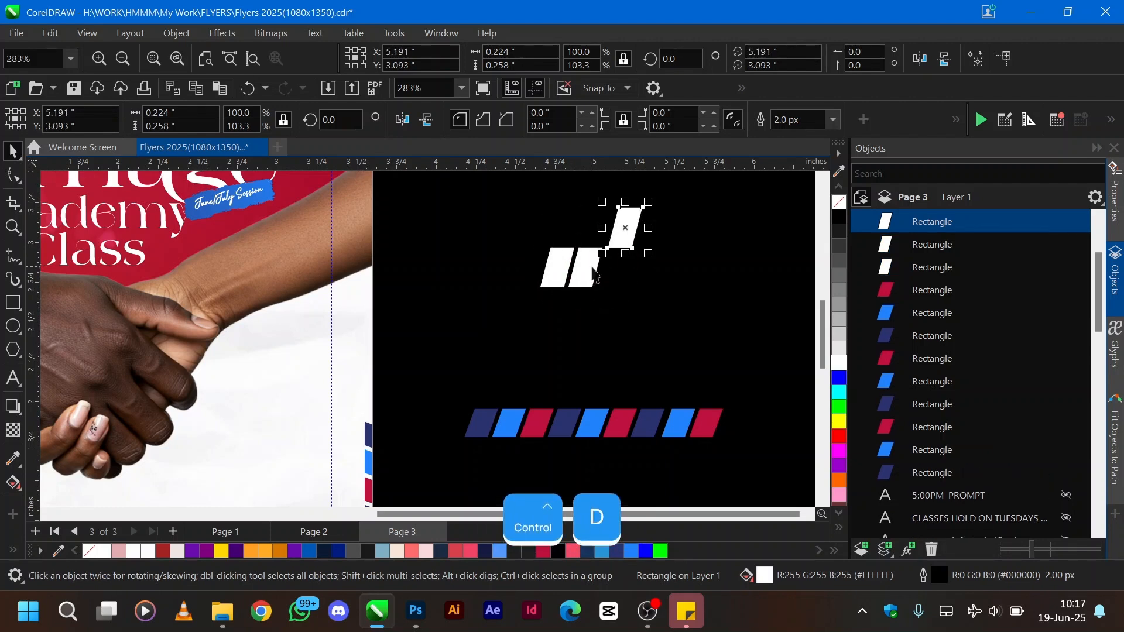
# - Align the three white parallelograms along their bottom edges and distribute them with equal horizontal spacing
pyautogui.moveTo(500, 201); pyautogui.dragTo(677, 354)
pyautogui.press('b')
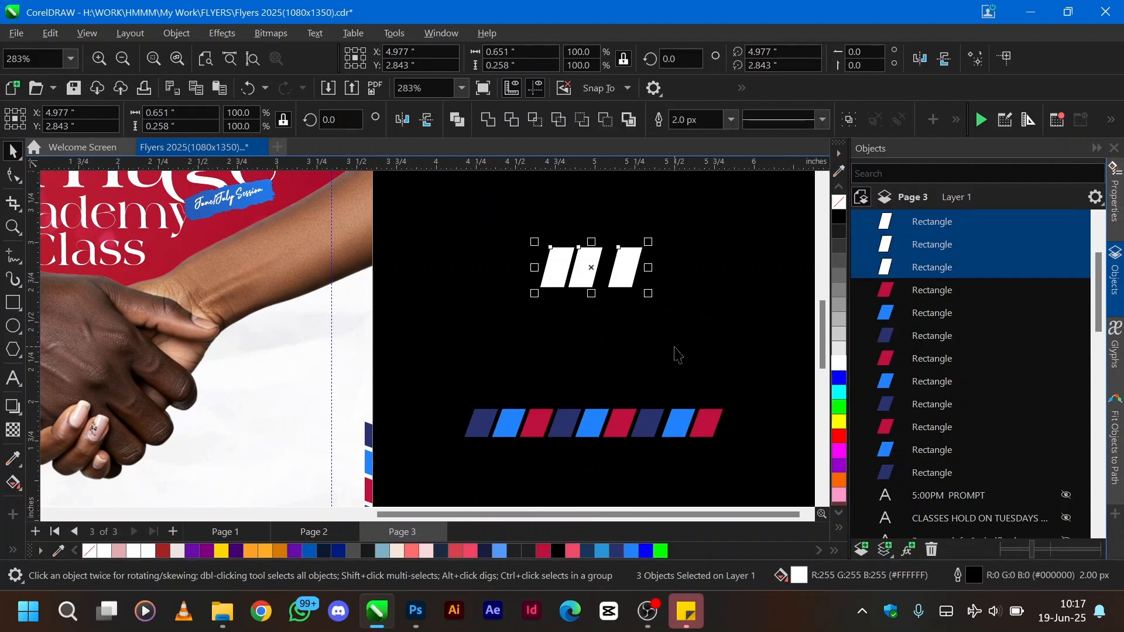
pyautogui.hotkey('shift', 'p')
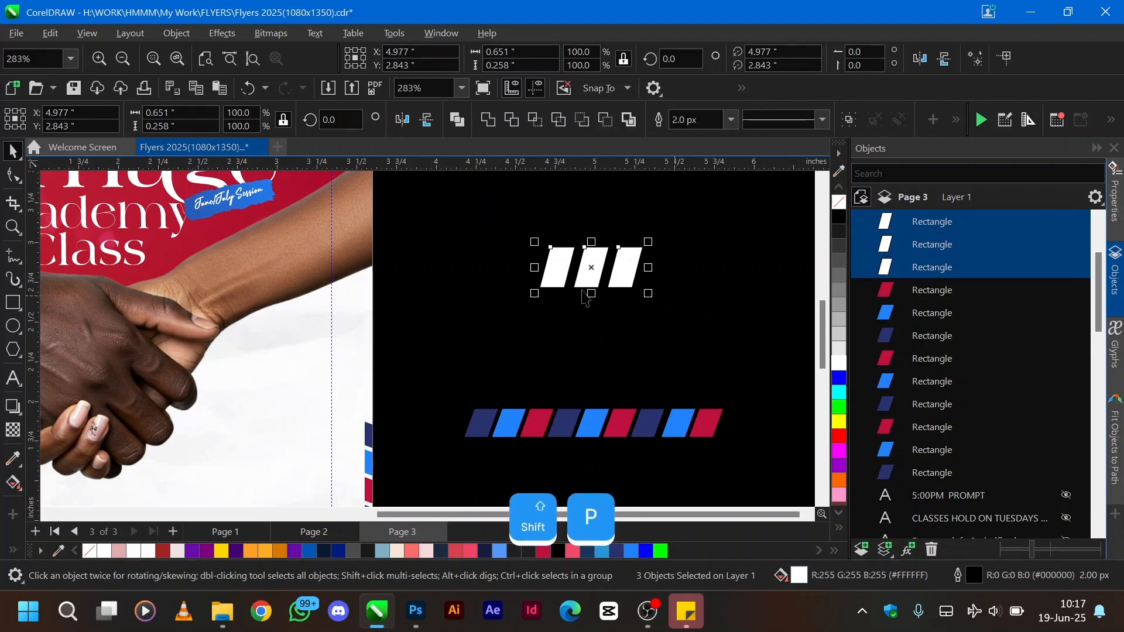
# - Add a fourth white parallelogram at the end of the row and space all four evenly
pyautogui.click(648, 276)
pyautogui.click(624, 279)
pyautogui.hotkey('ctrl', 'd')
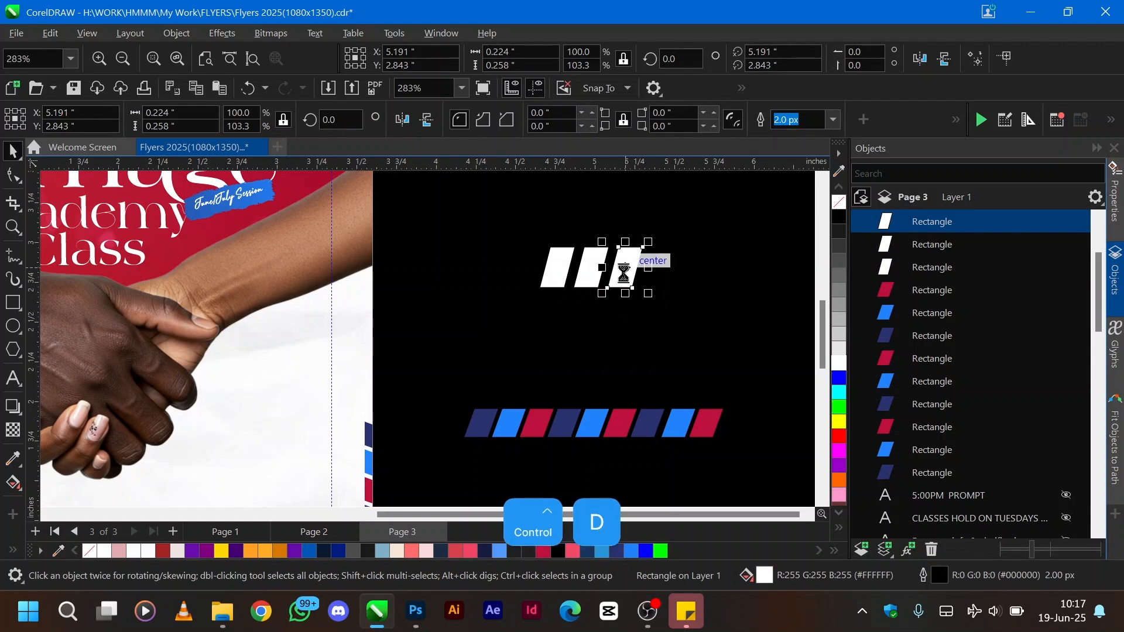
pyautogui.hotkey('ctrl', 'z')
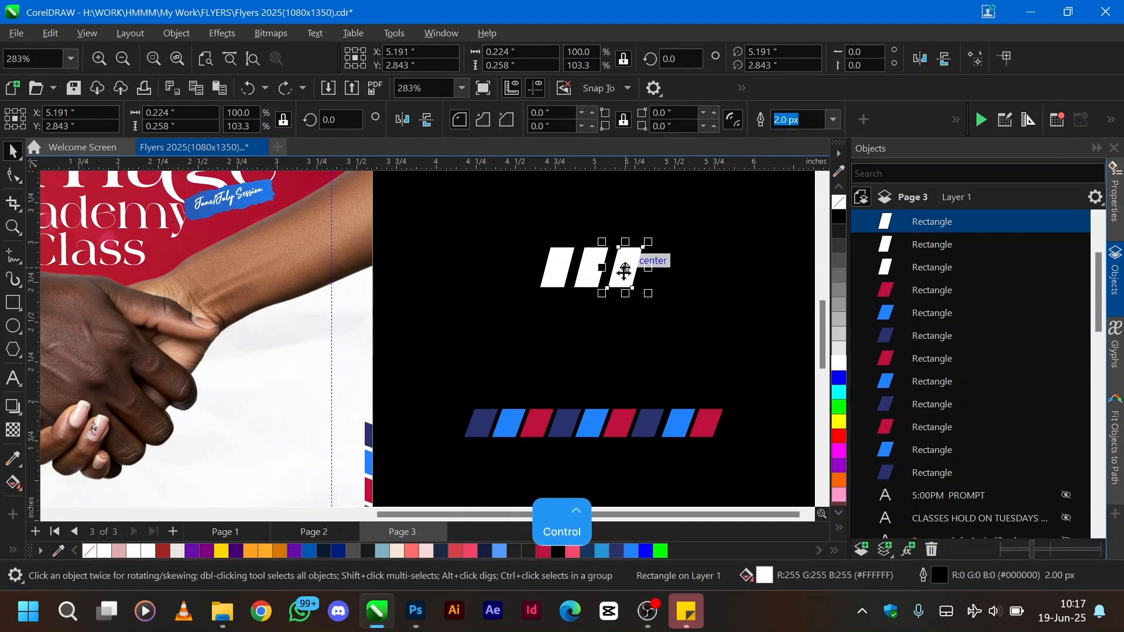
pyautogui.hotkey('ctrl', 'c')
pyautogui.hotkey('ctrl', 'v')
pyautogui.keyDown('shift'); pyautogui.click(637, 270); pyautogui.keyUp('shift')
pyautogui.moveTo(636, 269); pyautogui.dragTo(668, 269)
pyautogui.moveTo(494, 228); pyautogui.dragTo(727, 324)
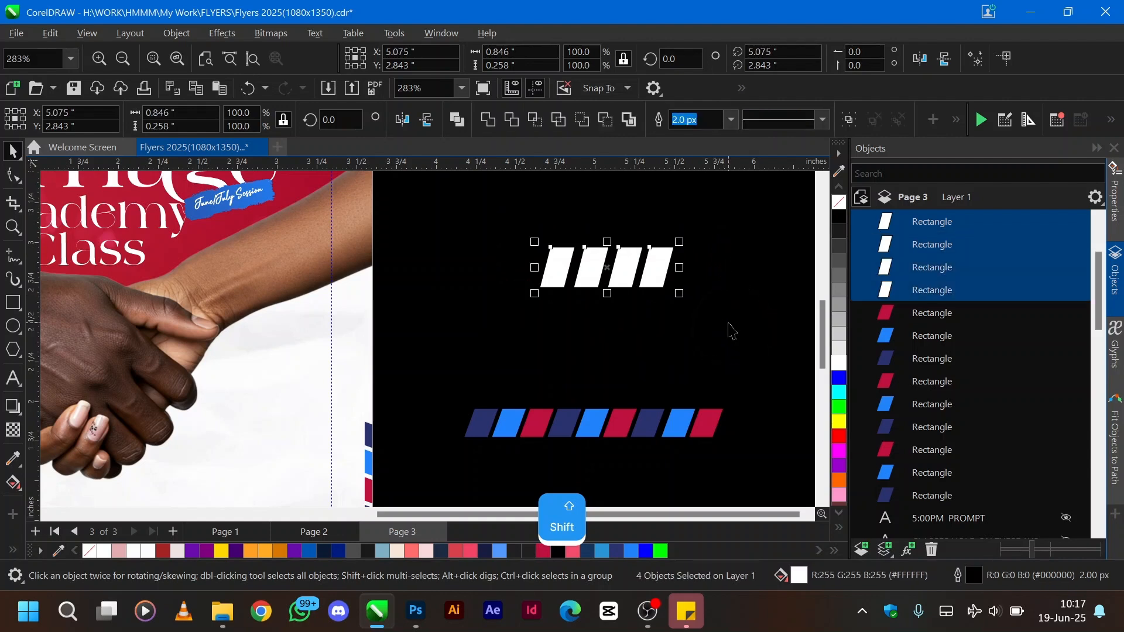
pyautogui.press('p')
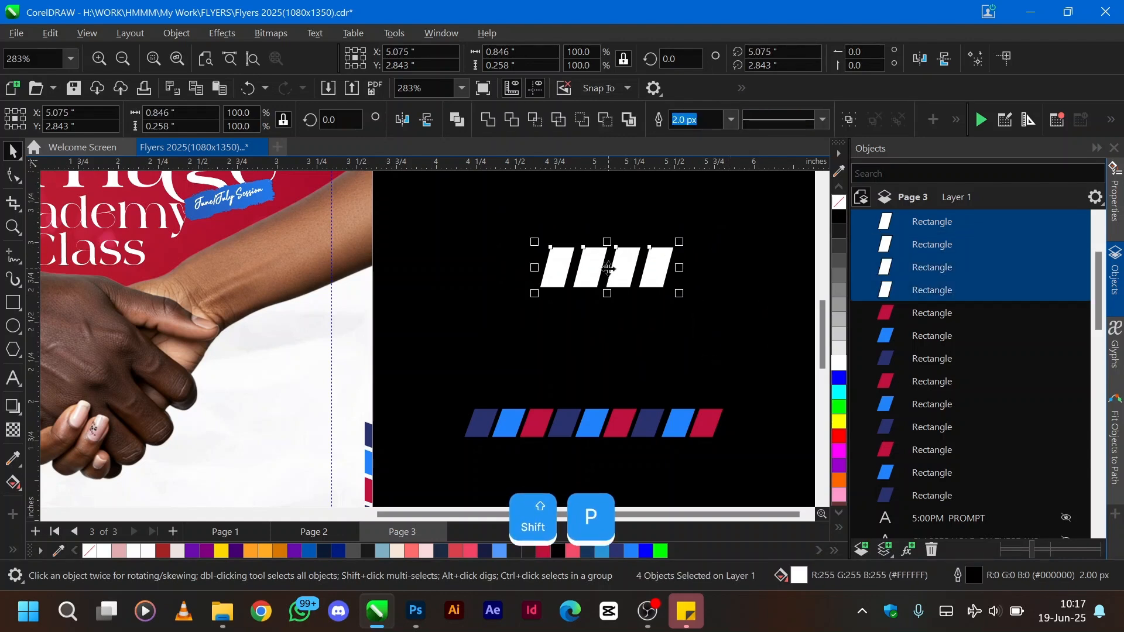
# - Copy the four white parallelograms and place the copies at the end to extend the row to eight
pyautogui.hotkey('ctrl', 'c')
pyautogui.hotkey('ctrl', 'v')
pyautogui.moveTo(615, 268); pyautogui.dragTo(747, 269)
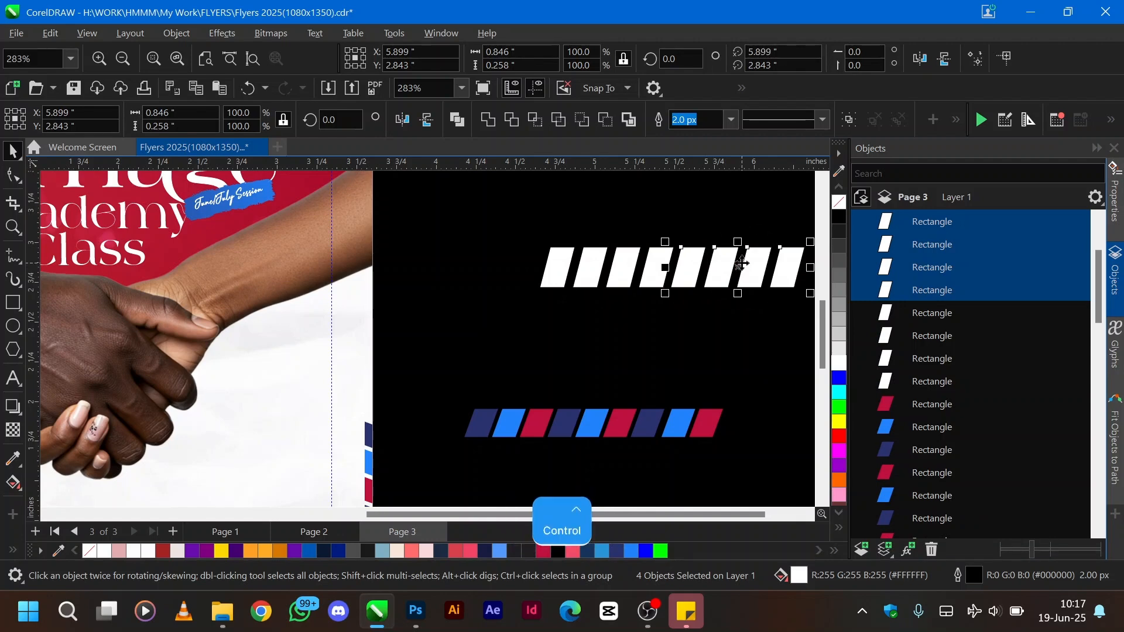
# - Select the entire row of white parallelograms and delete it
pyautogui.moveTo(523, 234); pyautogui.dragTo(788, 351)
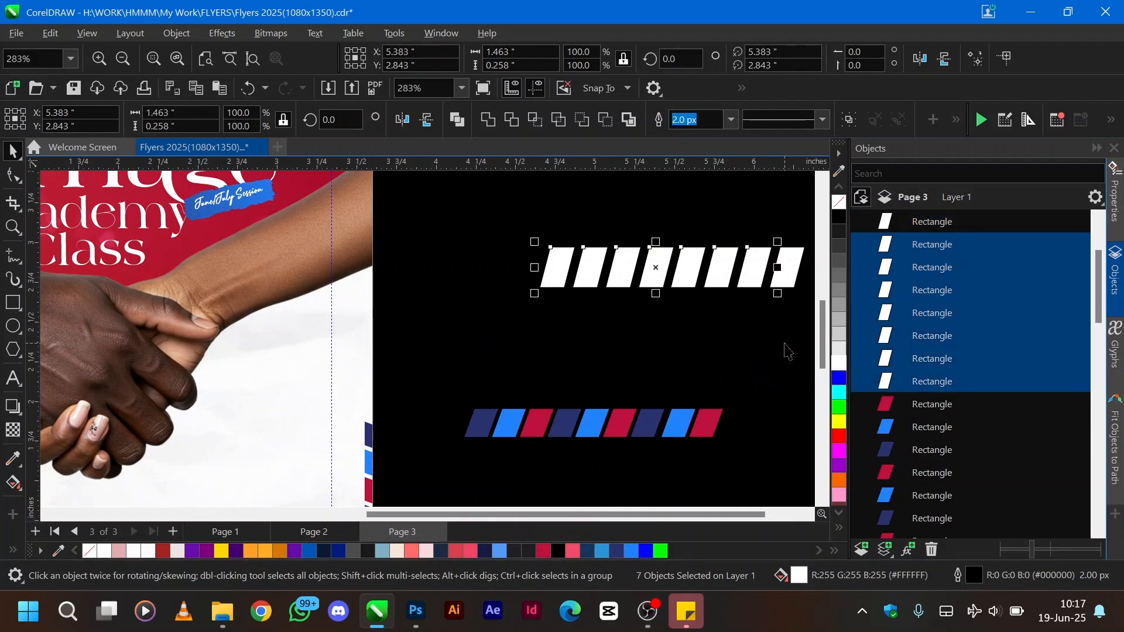
pyautogui.scroll(-3, 674, 313)
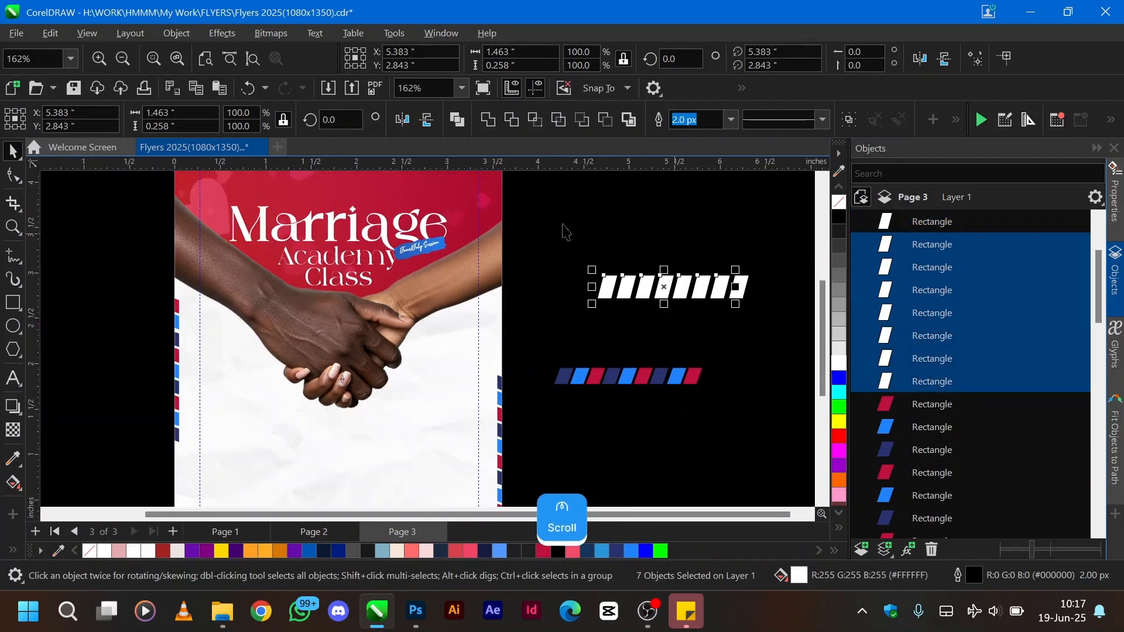
pyautogui.moveTo(564, 226); pyautogui.dragTo(772, 333)
pyautogui.press('Delete')
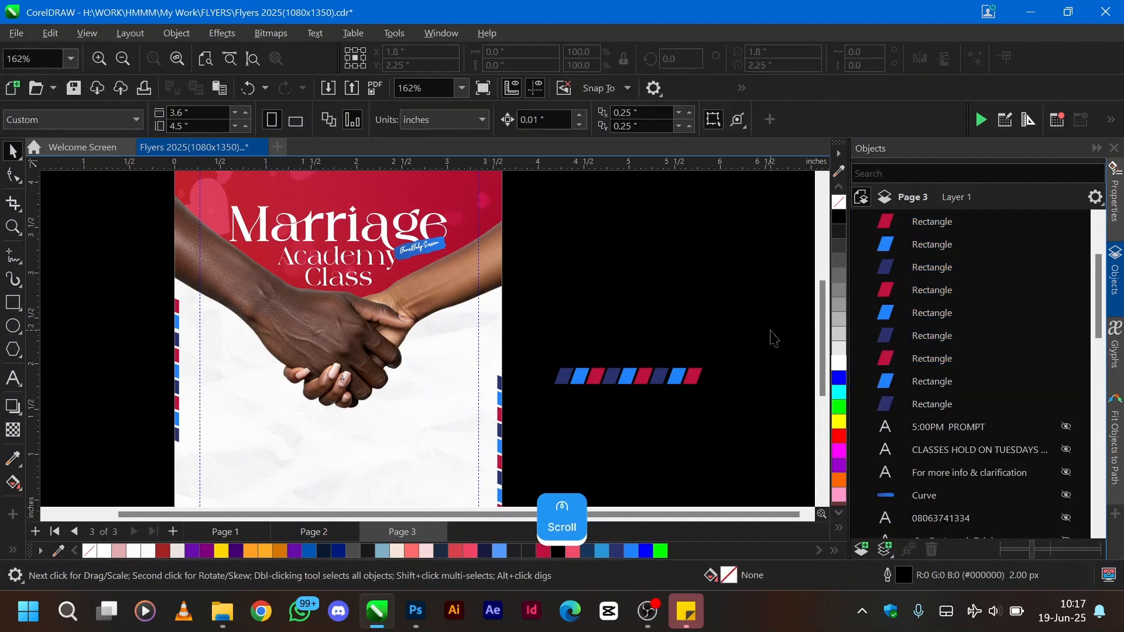
# - Delete the coloured stripe pieces beside the page, except the first navy one
pyautogui.scroll(-2, 670, 353)
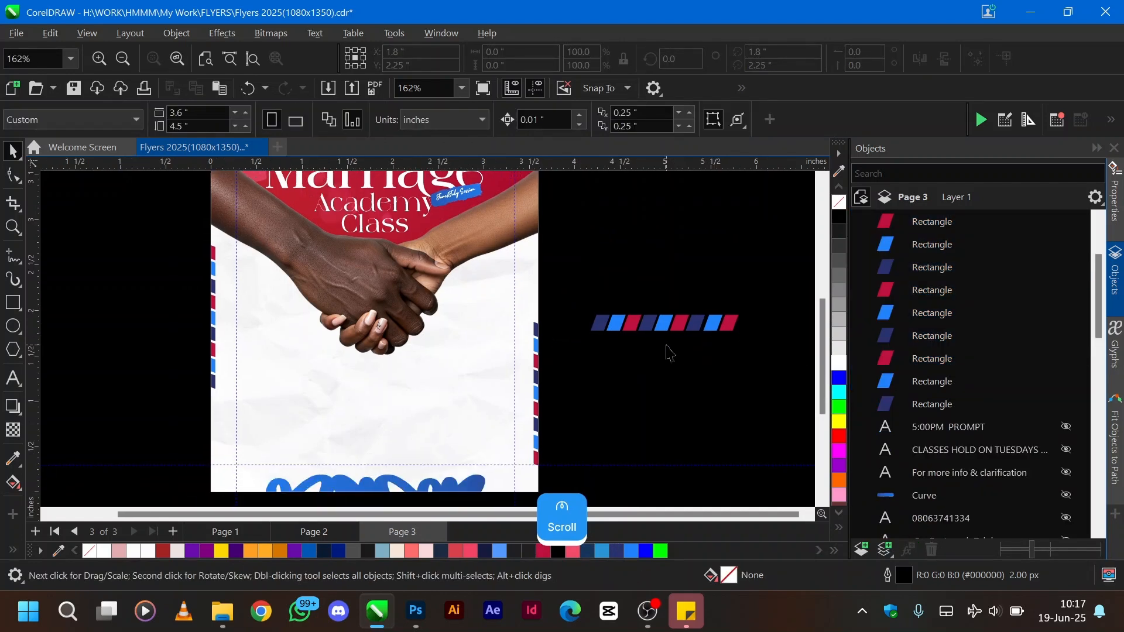
pyautogui.scroll(2, 669, 353)
pyautogui.scroll(-1, 669, 353)
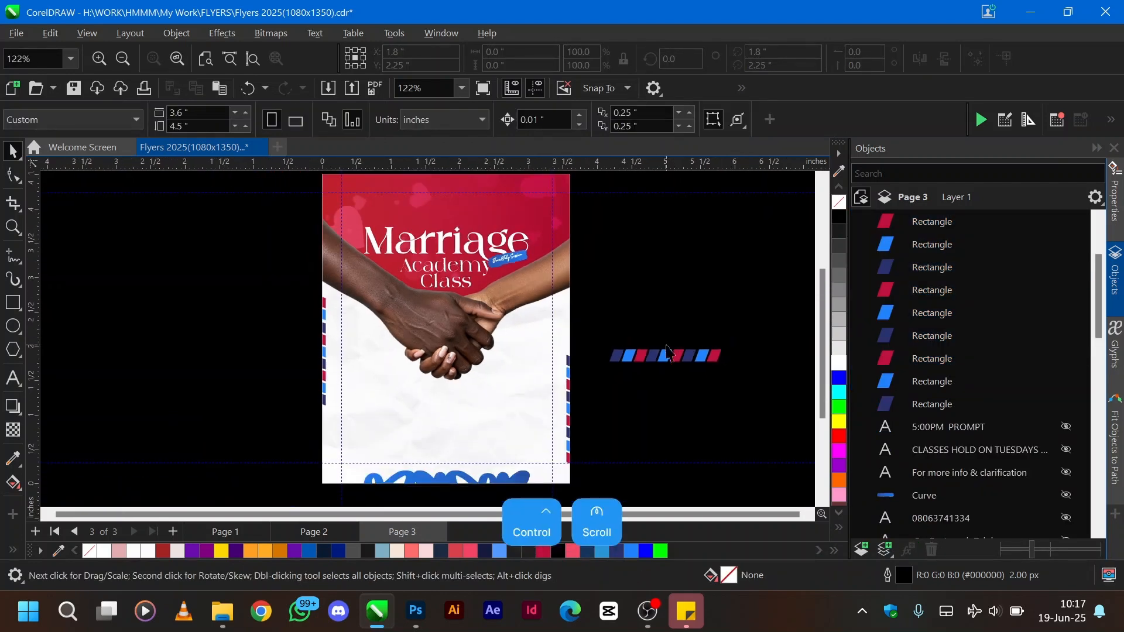
pyautogui.moveTo(611, 334); pyautogui.dragTo(816, 409)
pyautogui.click(816, 410)
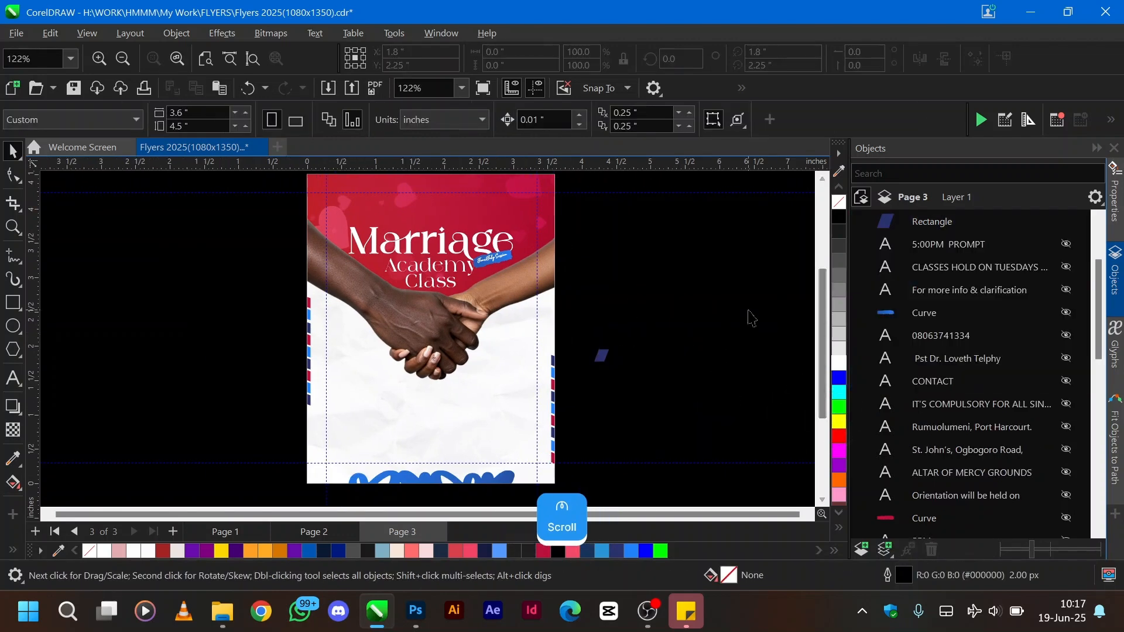
# - Select the blue heart Curve inside the PowerClip Rectangle and move it up onto the page to about X 1.868", Y 0.524"
pyautogui.scroll(-3, 995, 456)
pyautogui.scroll(-5, 996, 457)
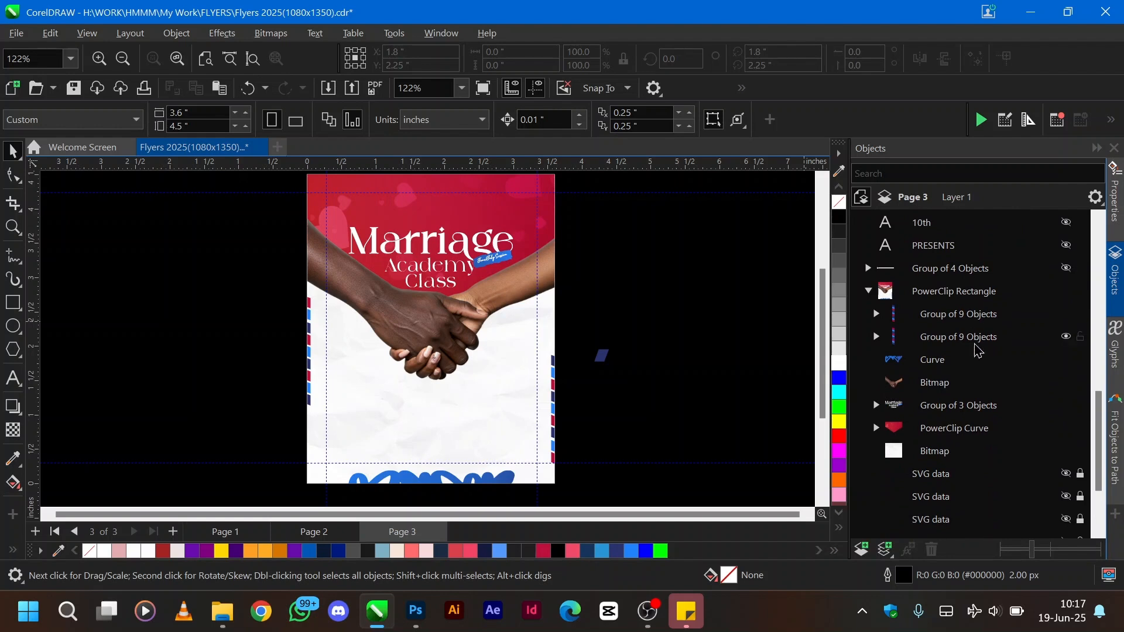
pyautogui.click(940, 319)
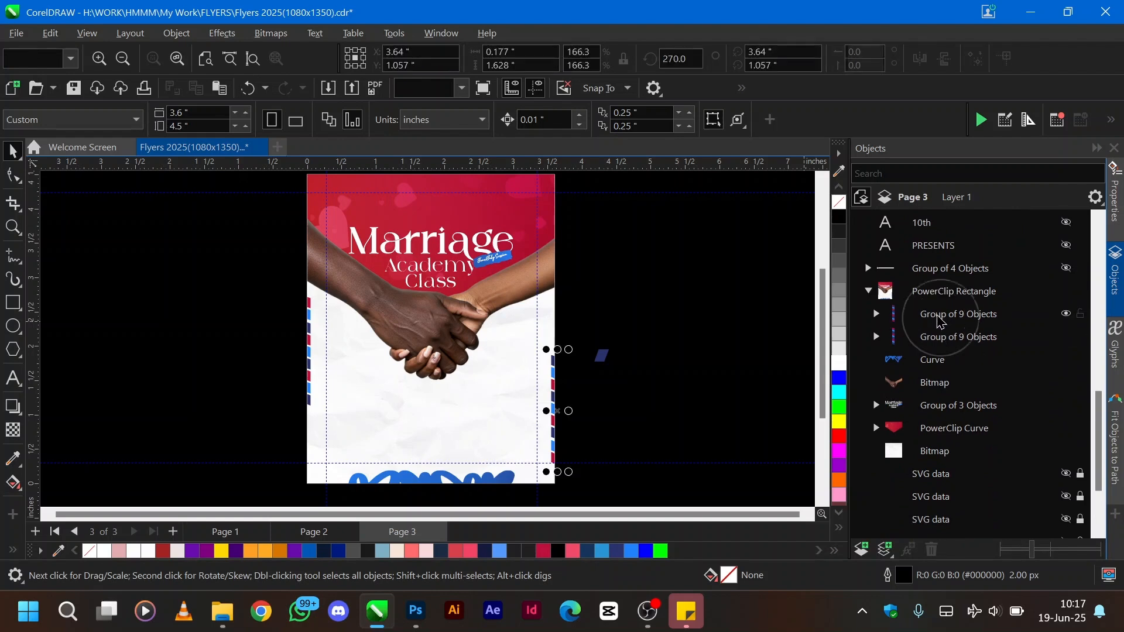
pyautogui.click(935, 336)
pyautogui.click(929, 363)
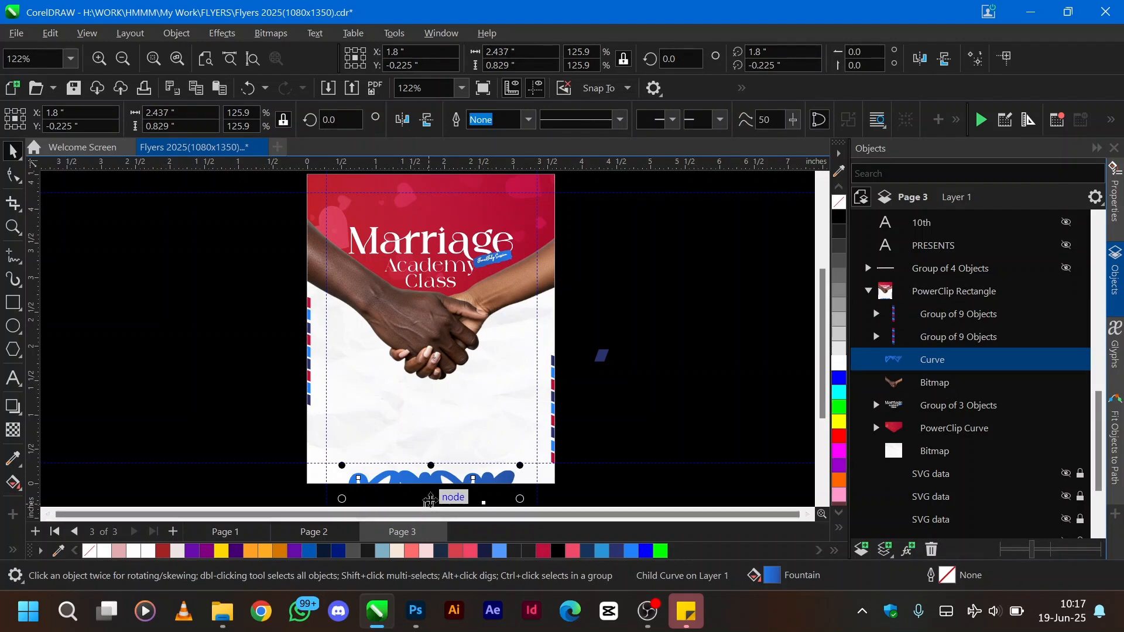
pyautogui.moveTo(431, 499); pyautogui.dragTo(435, 449)
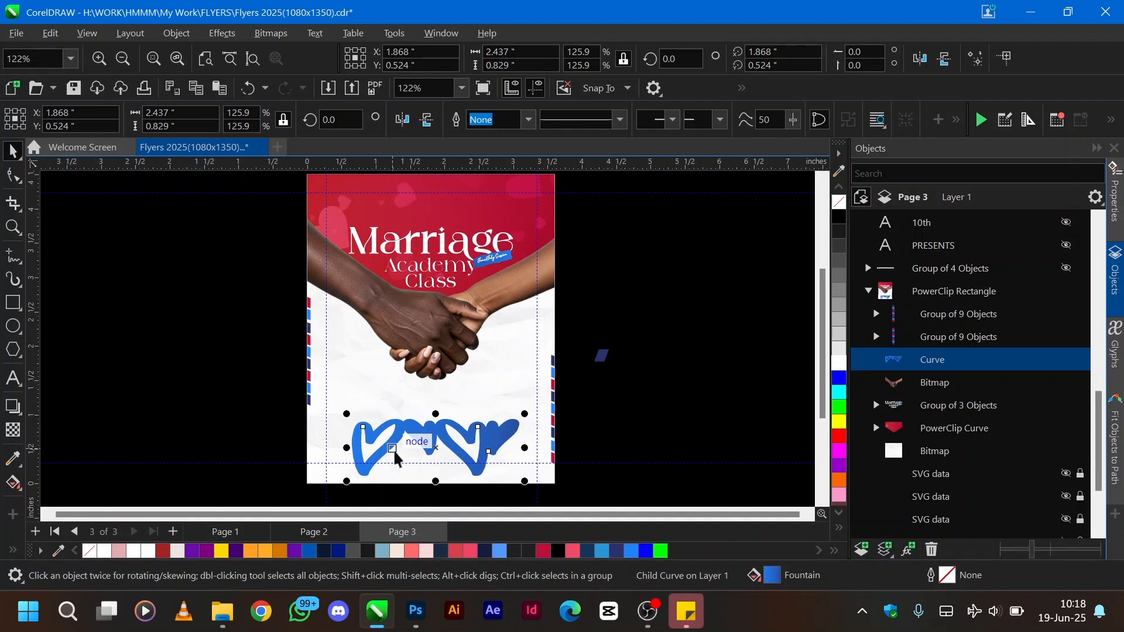
pyautogui.scroll(1, 394, 458)
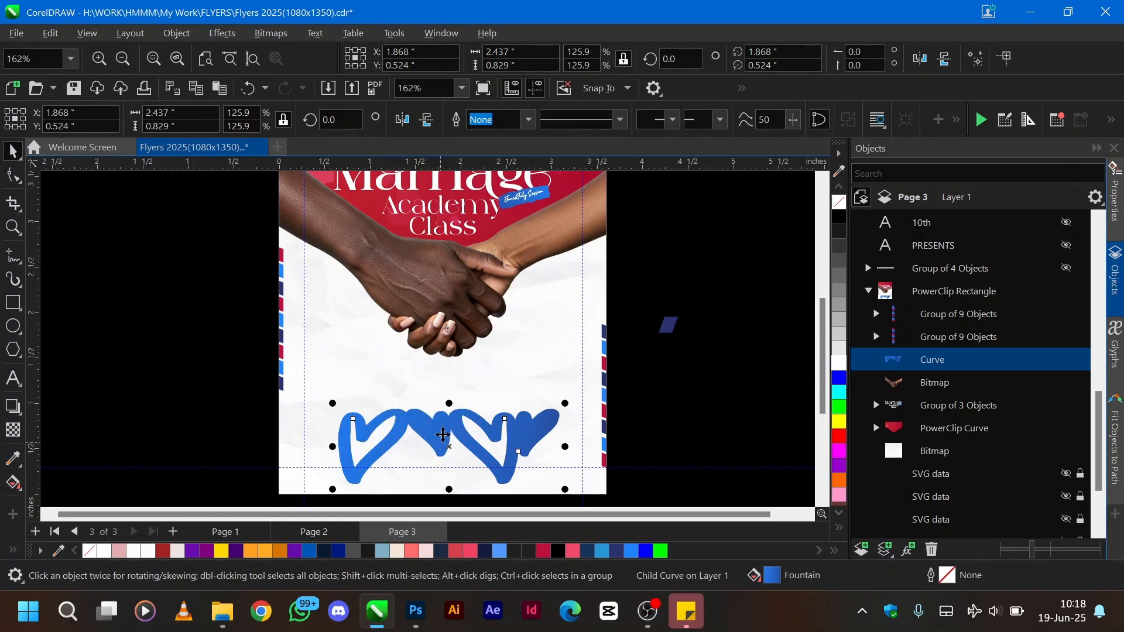
# - Delete the leftover navy parallelogram outside the page
pyautogui.press('ctrl')
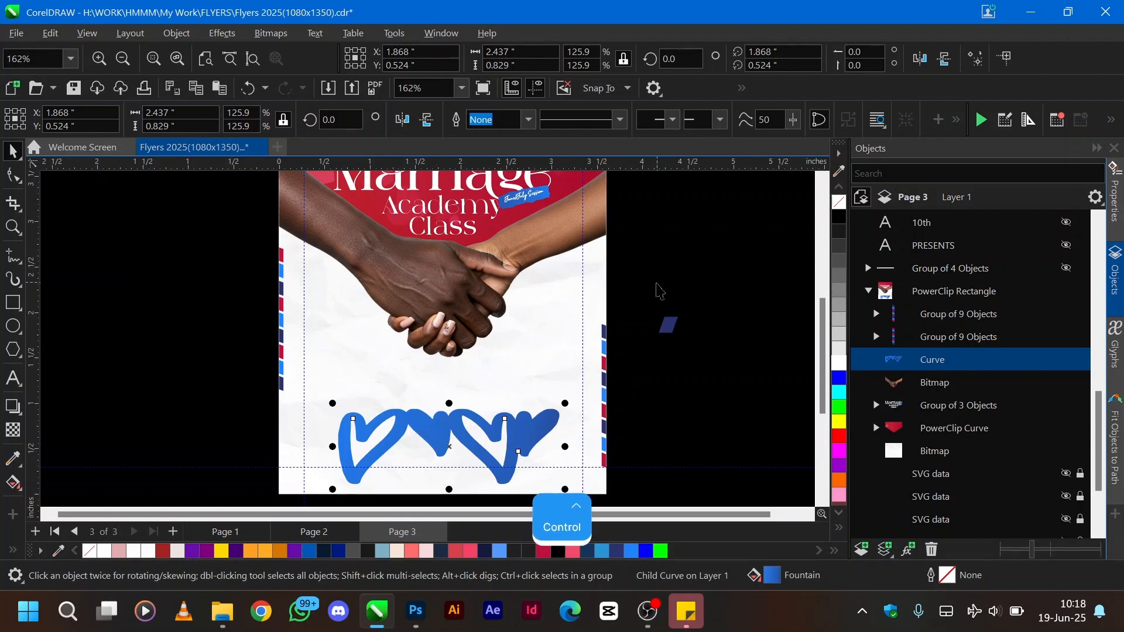
pyautogui.click(668, 324)
pyautogui.press('Delete')
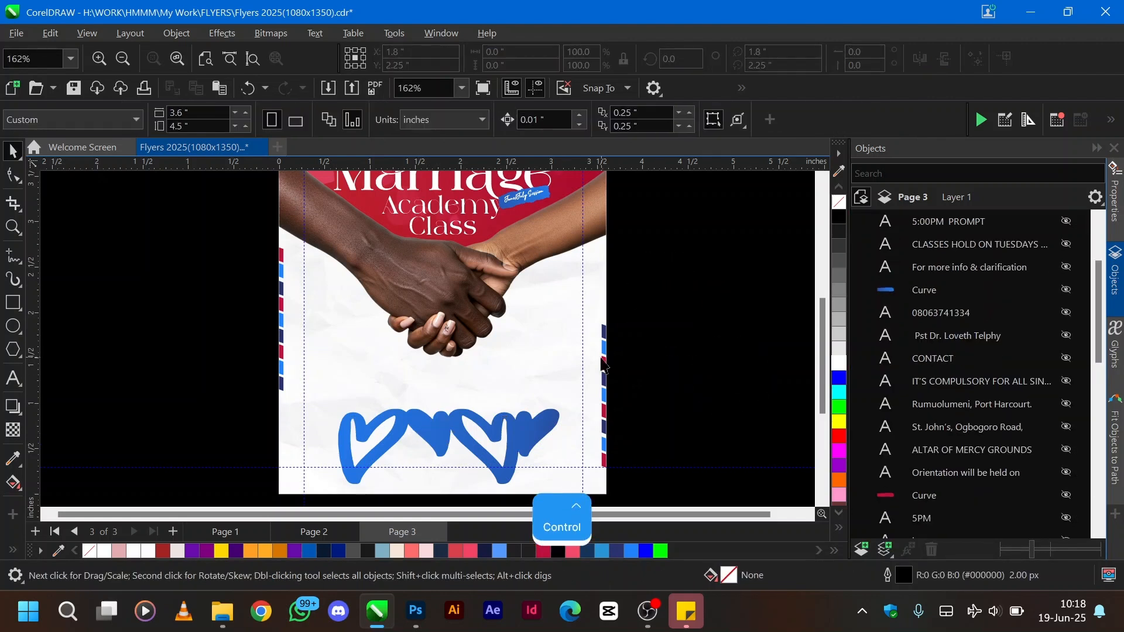
# - Draw a circle about 0.715" in diameter on the pasteboard beside the page and fill it white
pyautogui.scroll(-2, 525, 376)
pyautogui.click(456, 419)
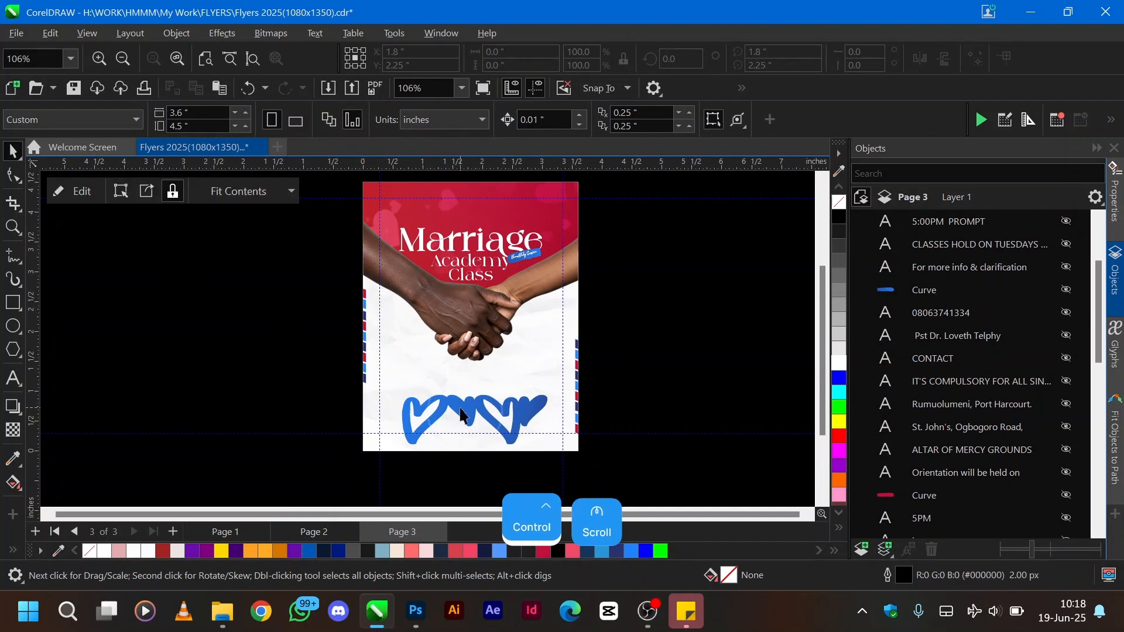
pyautogui.click(13, 326)
pyautogui.keyDown('ctrl'); pyautogui.moveTo(620, 269); pyautogui.dragTo(650, 305); pyautogui.keyUp('ctrl')
pyautogui.press('space')
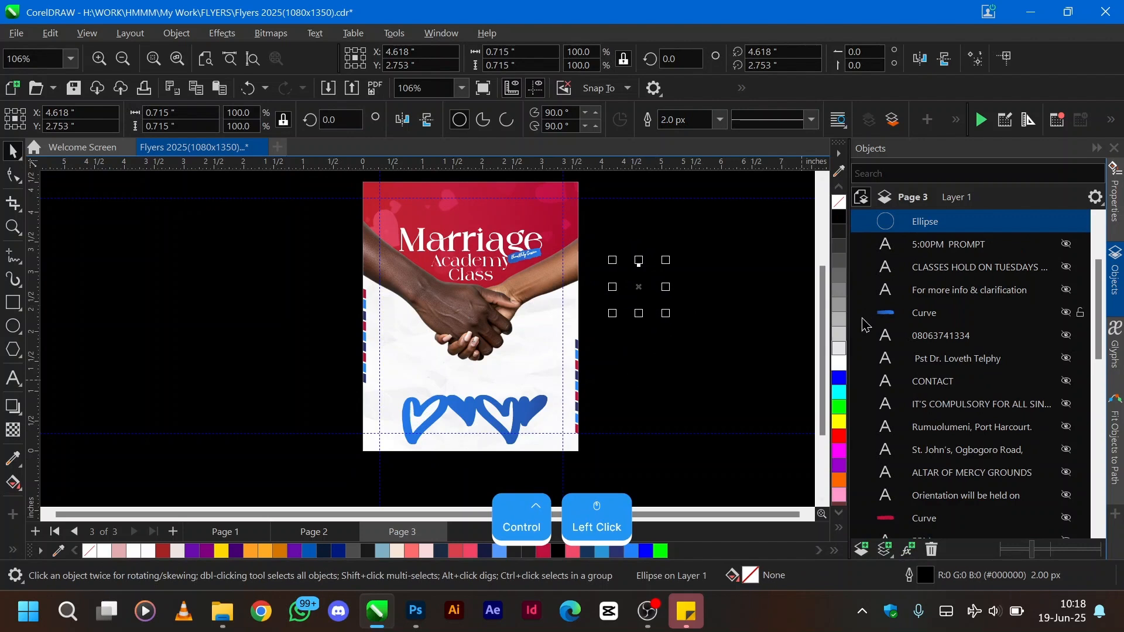
pyautogui.click(839, 365)
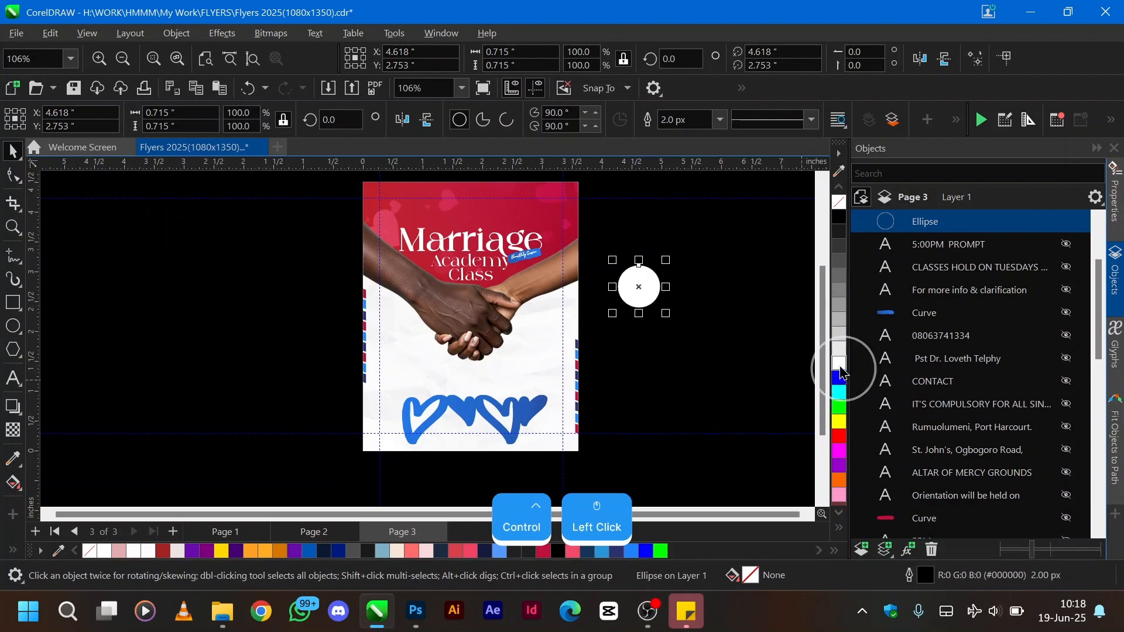
# - Draw a three-sided polygon about 0.637" by 1.242" overlapping the white circle and fill it white
pyautogui.click(20, 353)
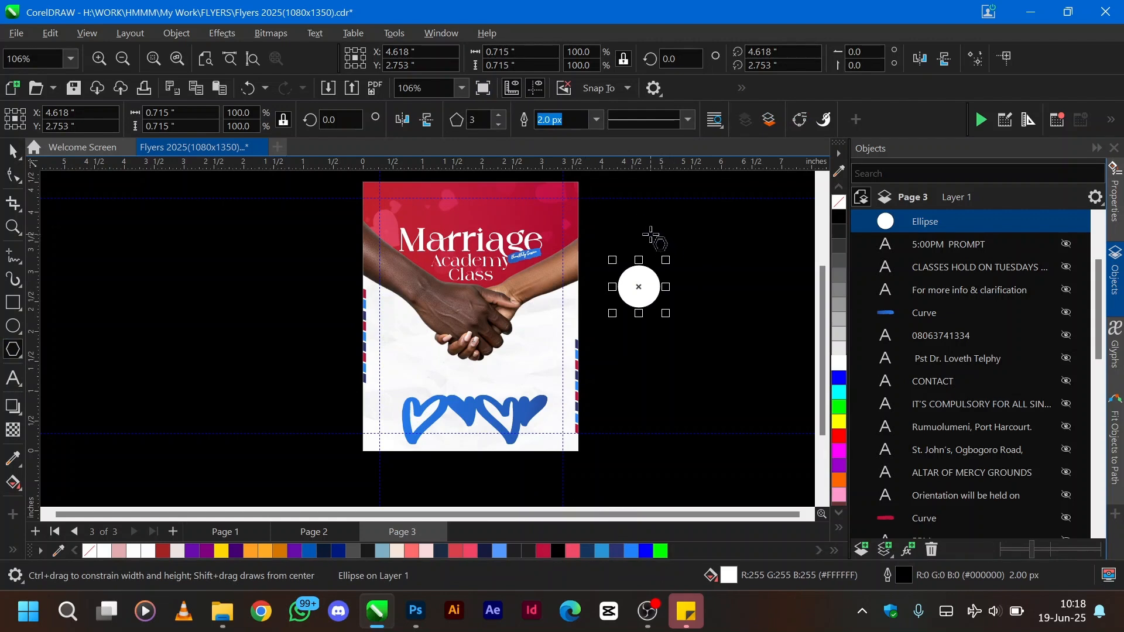
pyautogui.moveTo(648, 235); pyautogui.dragTo(694, 314)
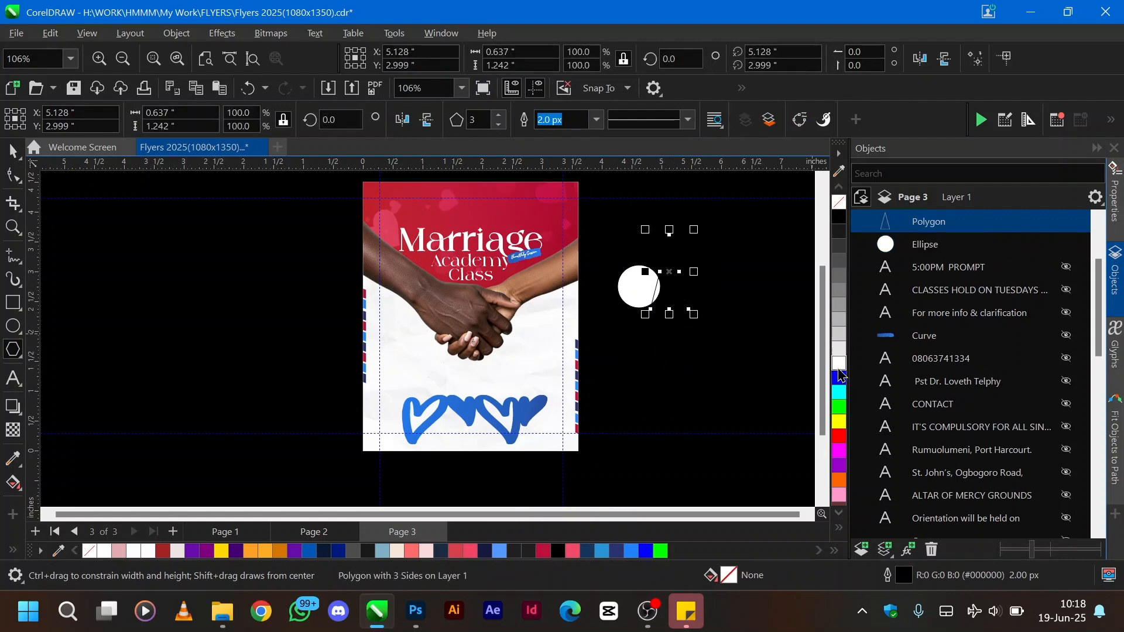
pyautogui.click(840, 364)
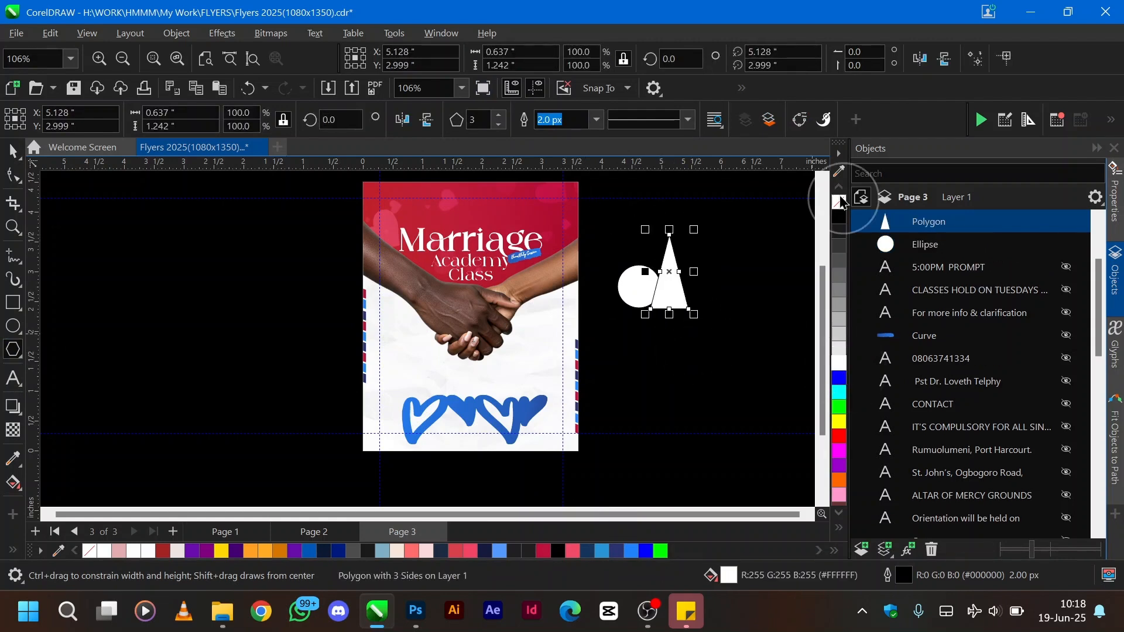
# - Remove the outlines of the circle and triangle, and centre the triangle over the circle with its point up
pyautogui.press('space')
pyautogui.moveTo(600, 209); pyautogui.dragTo(754, 370)
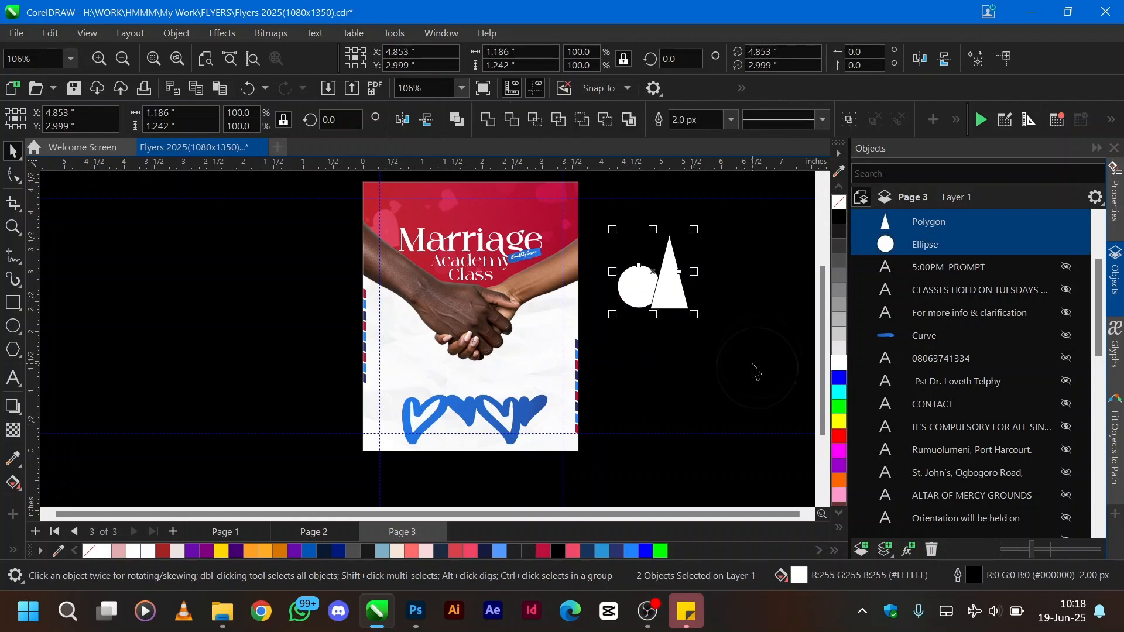
pyautogui.click(720, 318)
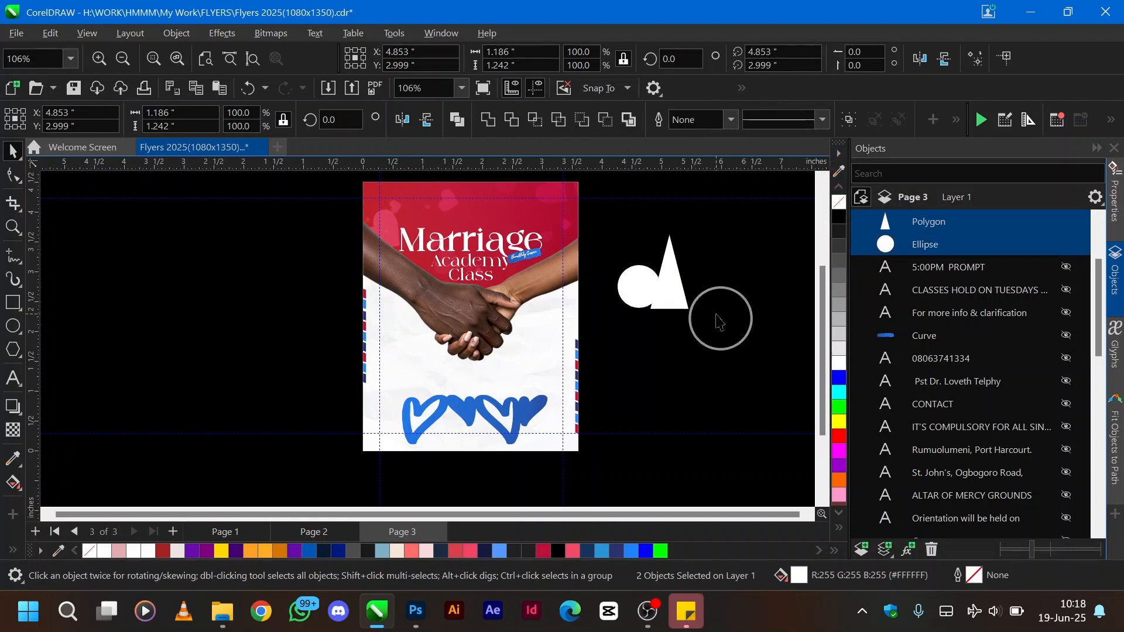
pyautogui.moveTo(673, 281); pyautogui.dragTo(647, 273)
pyautogui.keyDown('shift'); pyautogui.click(641, 304); pyautogui.keyUp('shift')
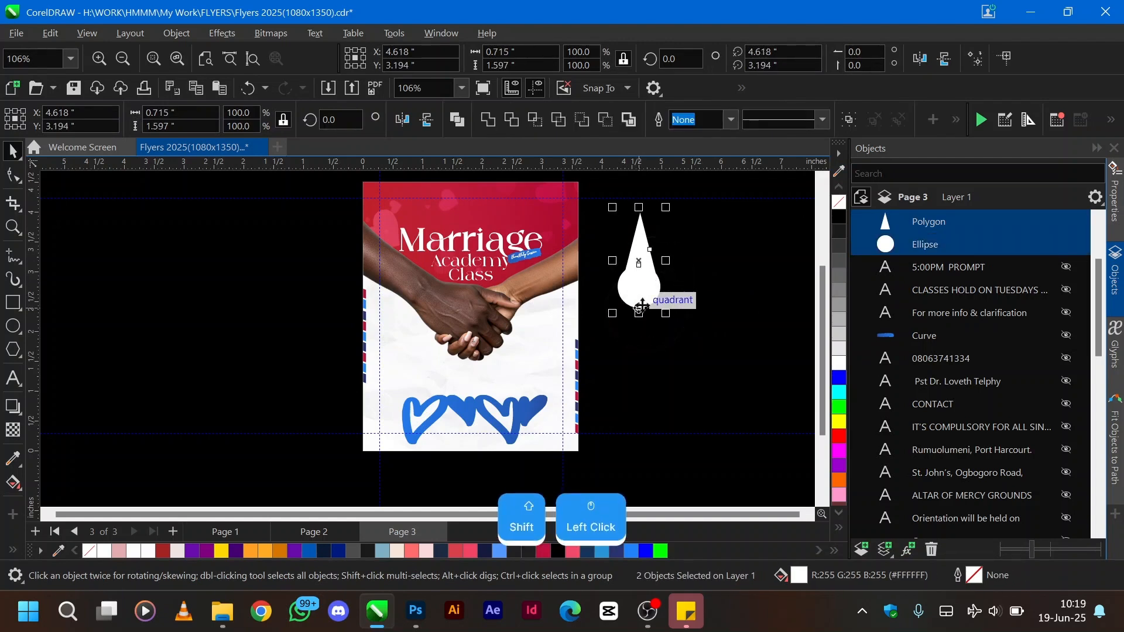
pyautogui.click(709, 258)
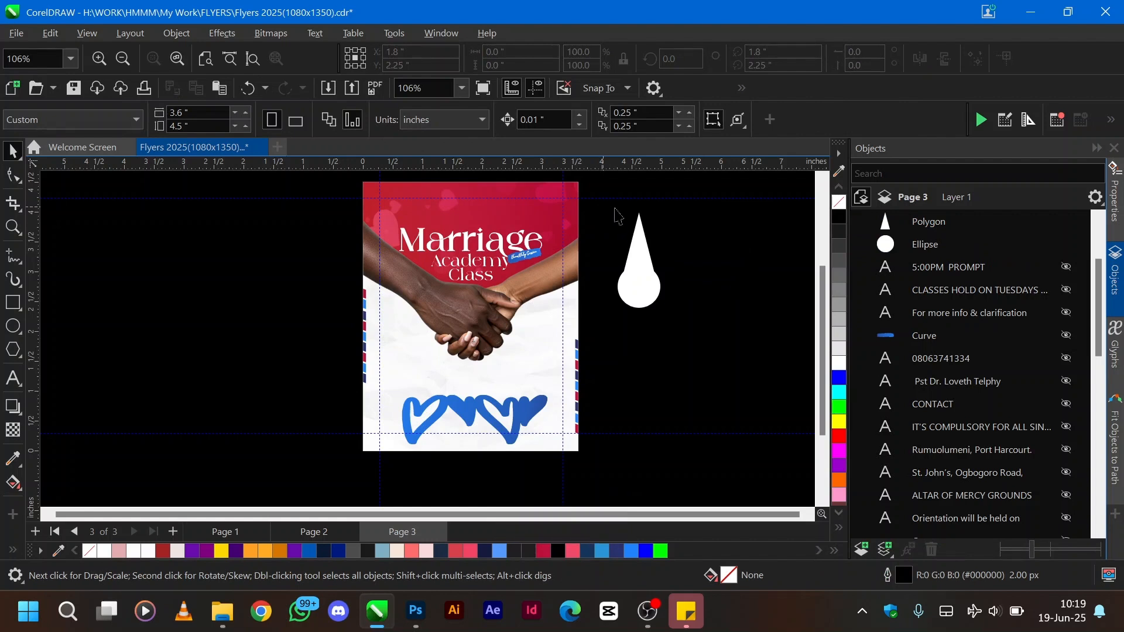
# - Flip the triangle vertically and move it straight down to about Y 1.982" so it forms a teardrop with the circle
pyautogui.click(640, 236)
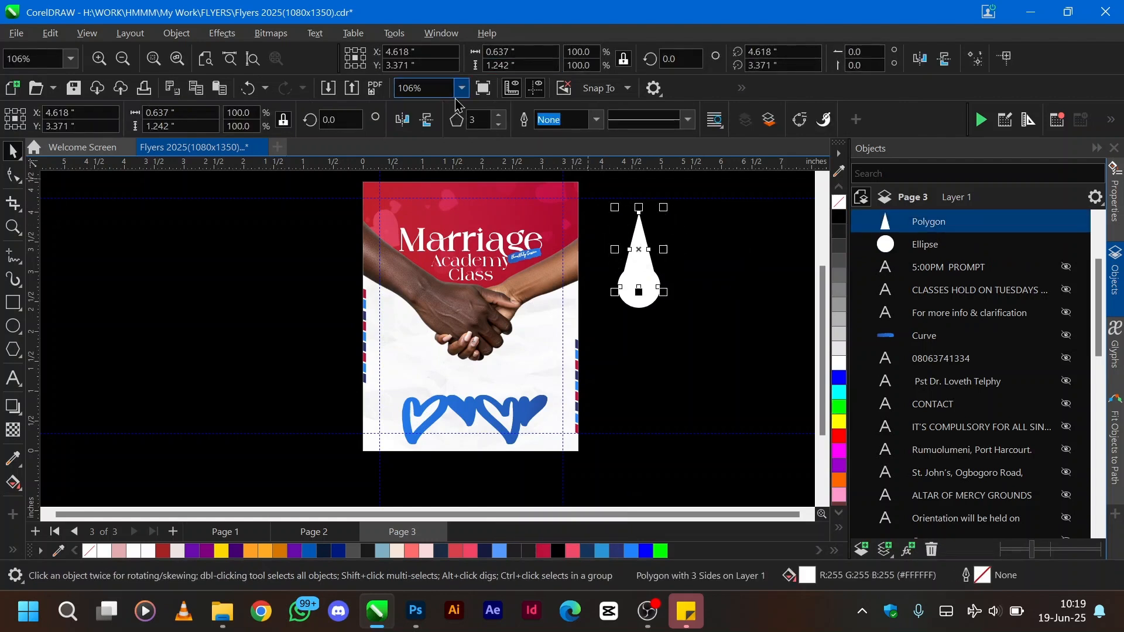
pyautogui.click(427, 120)
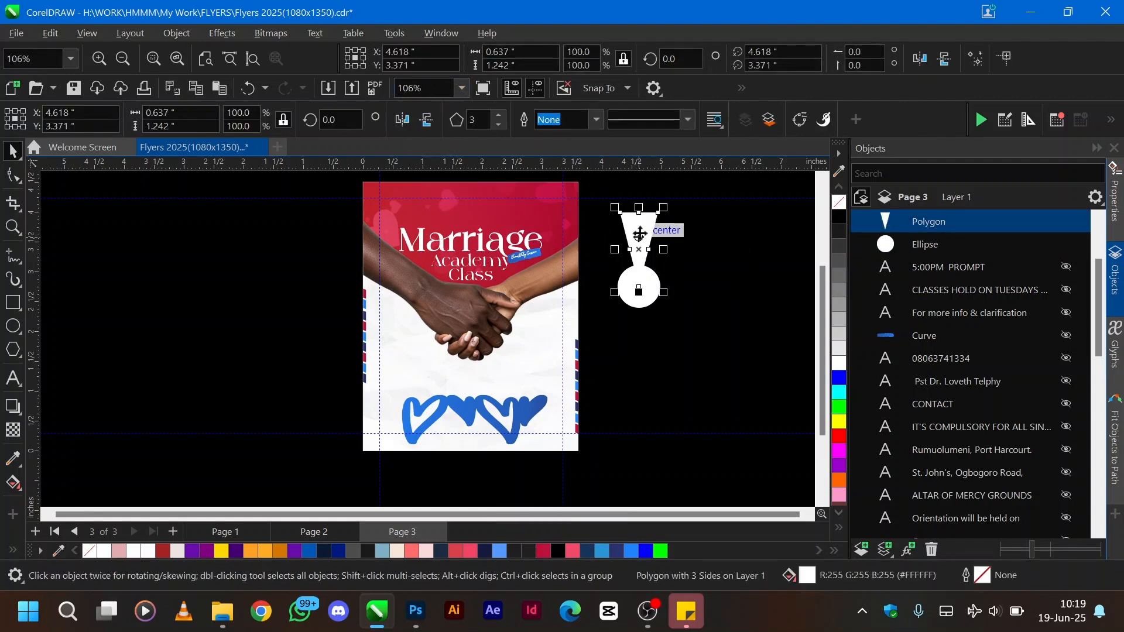
pyautogui.moveTo(640, 234); pyautogui.dragTo(644, 319)
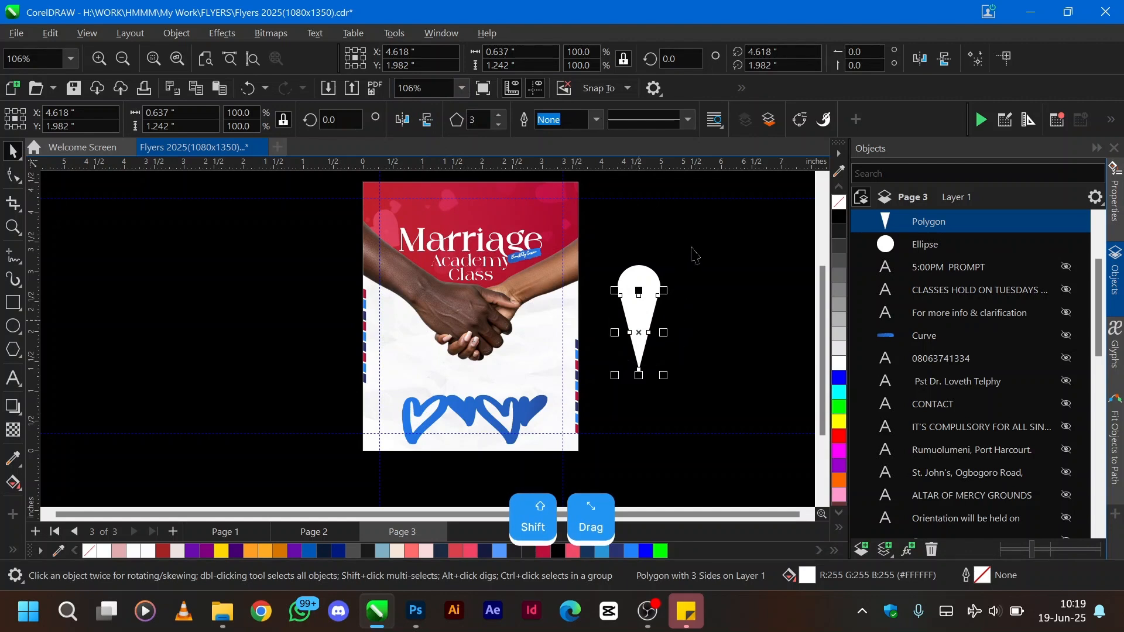
pyautogui.click(720, 260)
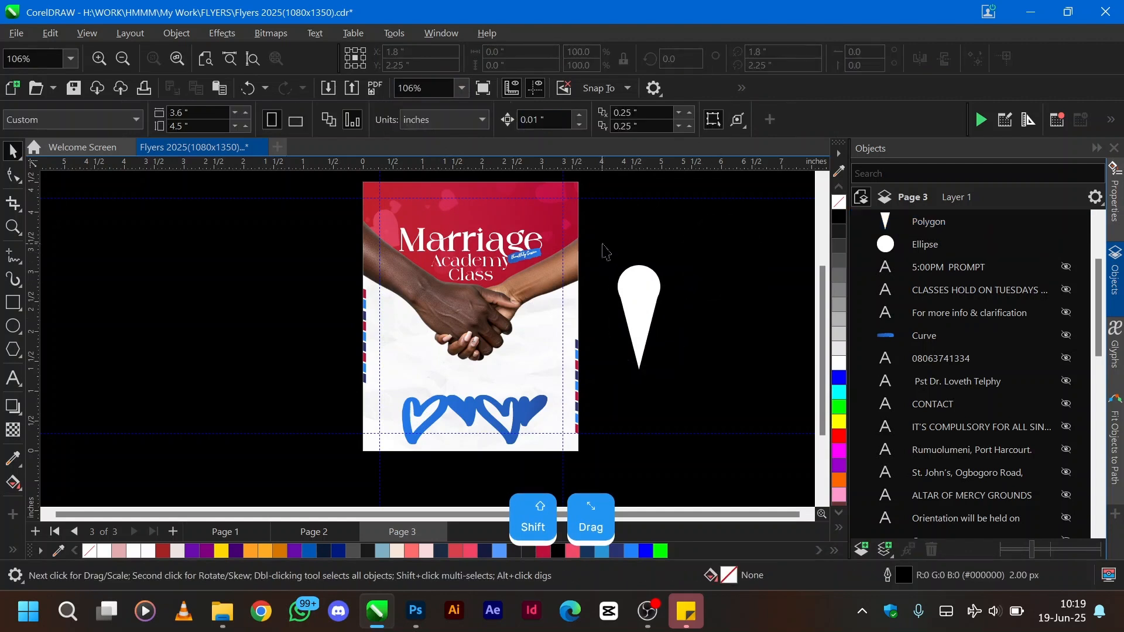
pyautogui.click(646, 331)
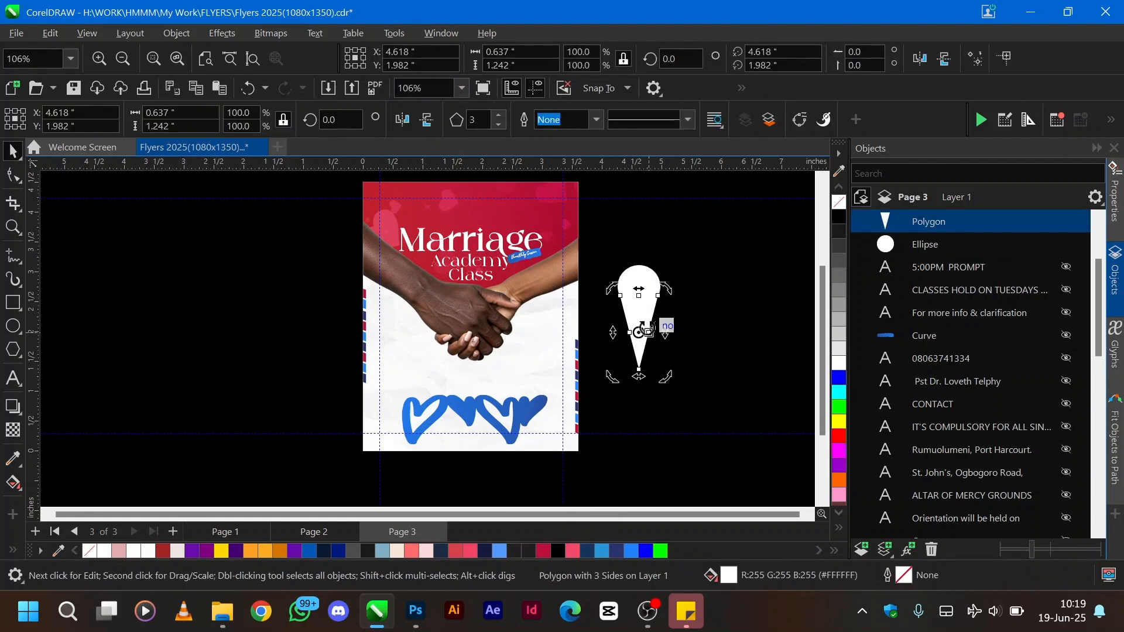
pyautogui.click(640, 328)
pyautogui.hotkey('ctrl', 'z')
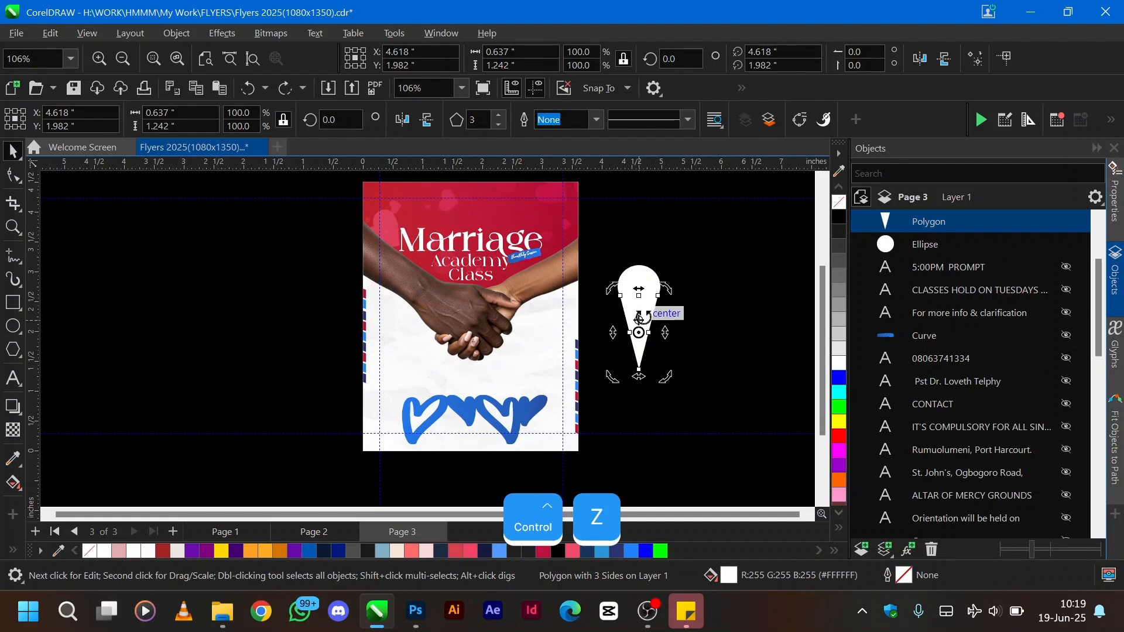
pyautogui.click(645, 317)
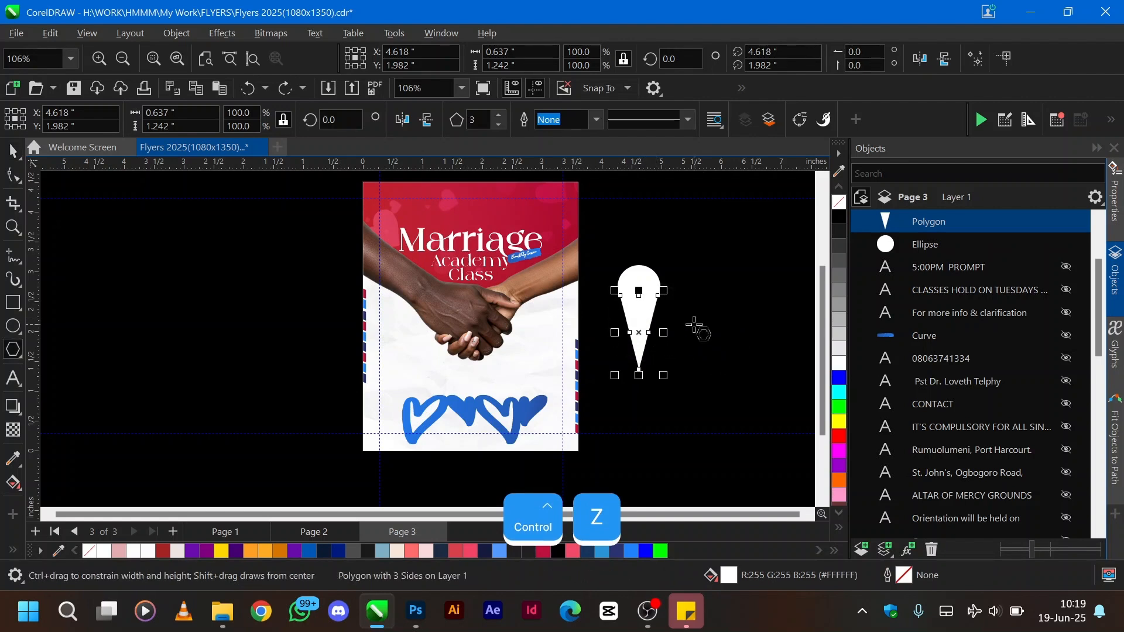
pyautogui.moveTo(629, 340); pyautogui.dragTo(681, 336)
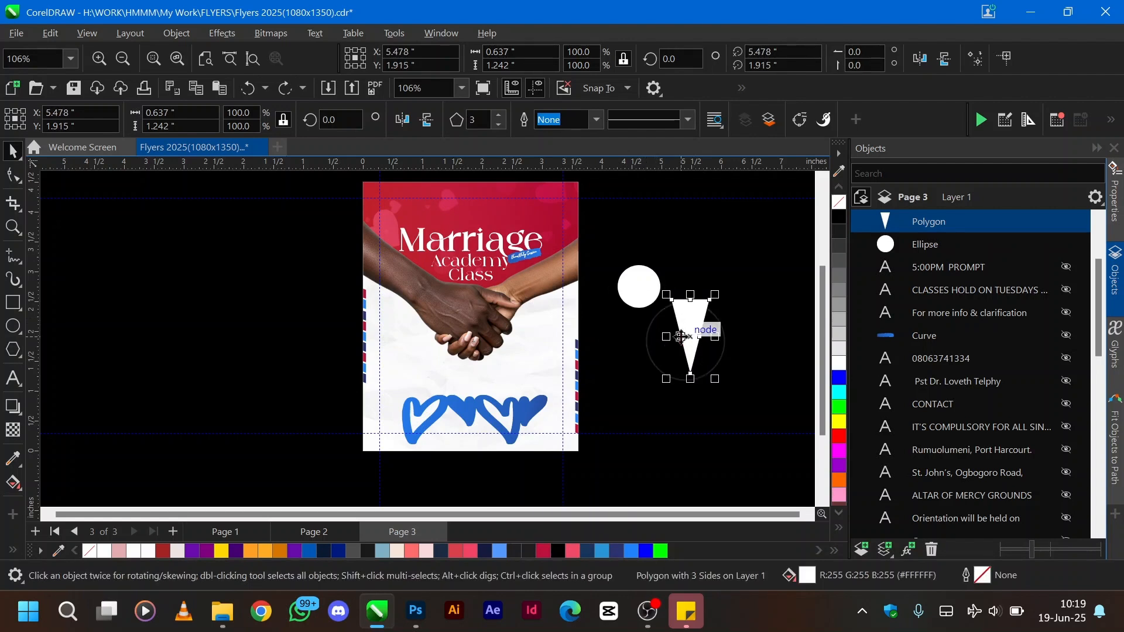
pyautogui.hotkey('ctrl', 'z')
# - Weld the circle and triangle into one teardrop curve and move it to about X 4.471", Y 2.334"
pyautogui.moveTo(605, 245); pyautogui.dragTo(720, 407)
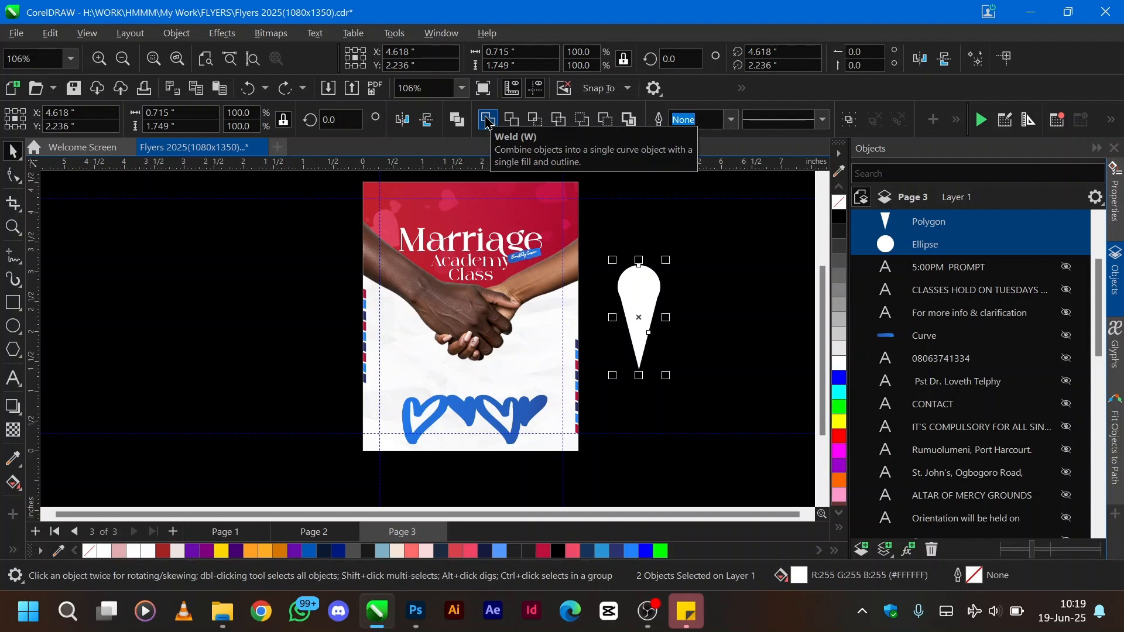
pyautogui.press('w')
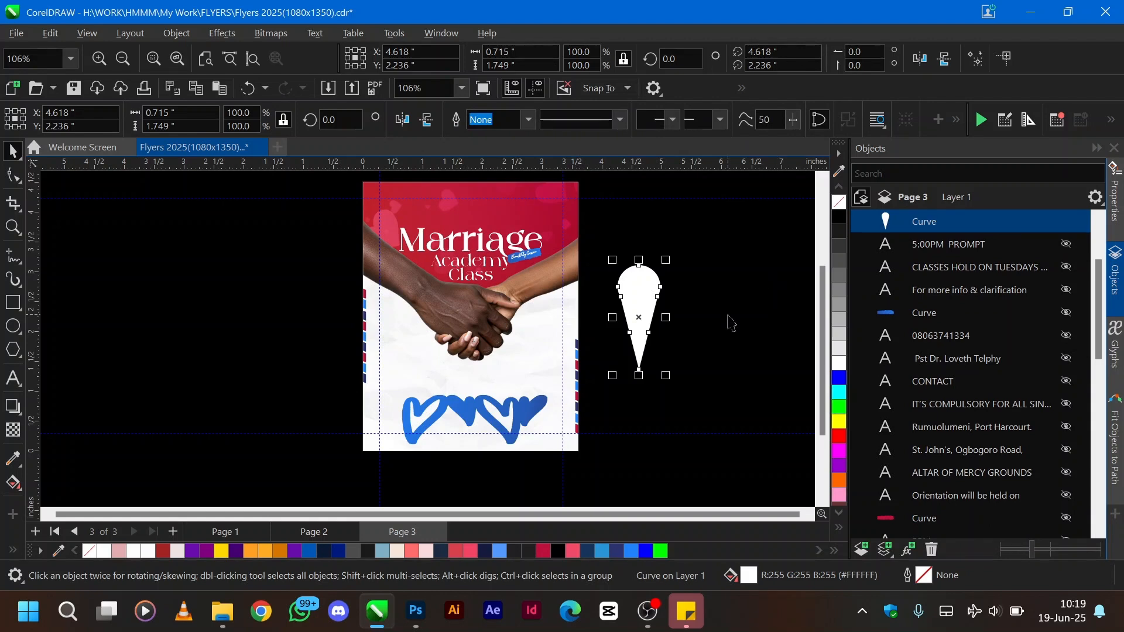
pyautogui.moveTo(641, 291)
pyautogui.mouseDown()
pyautogui.moveTo(740, 285)
pyautogui.moveTo(631, 284)
pyautogui.mouseUp()
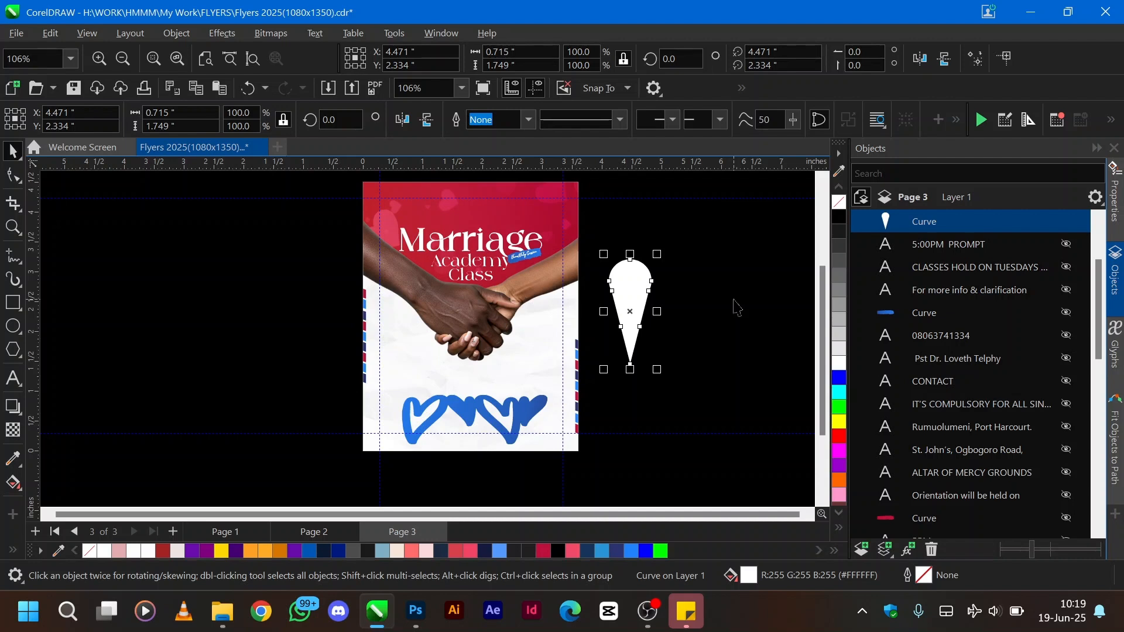
# - Try the horizontal and vertical mirror on the white teardrop curve
pyautogui.click(445, 404)
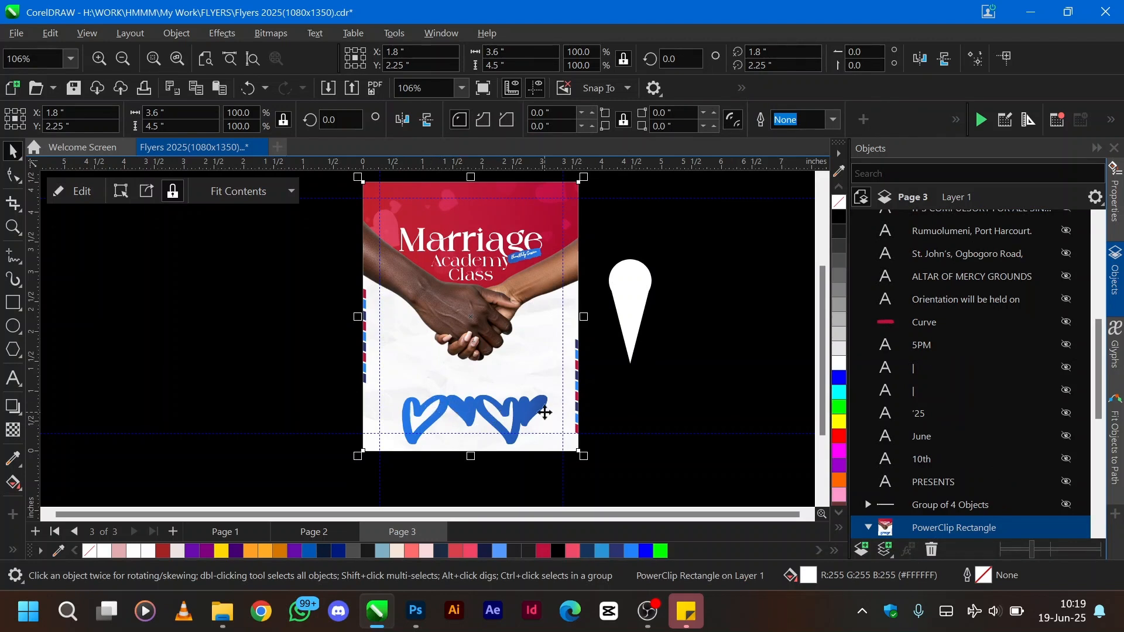
pyautogui.click(635, 313)
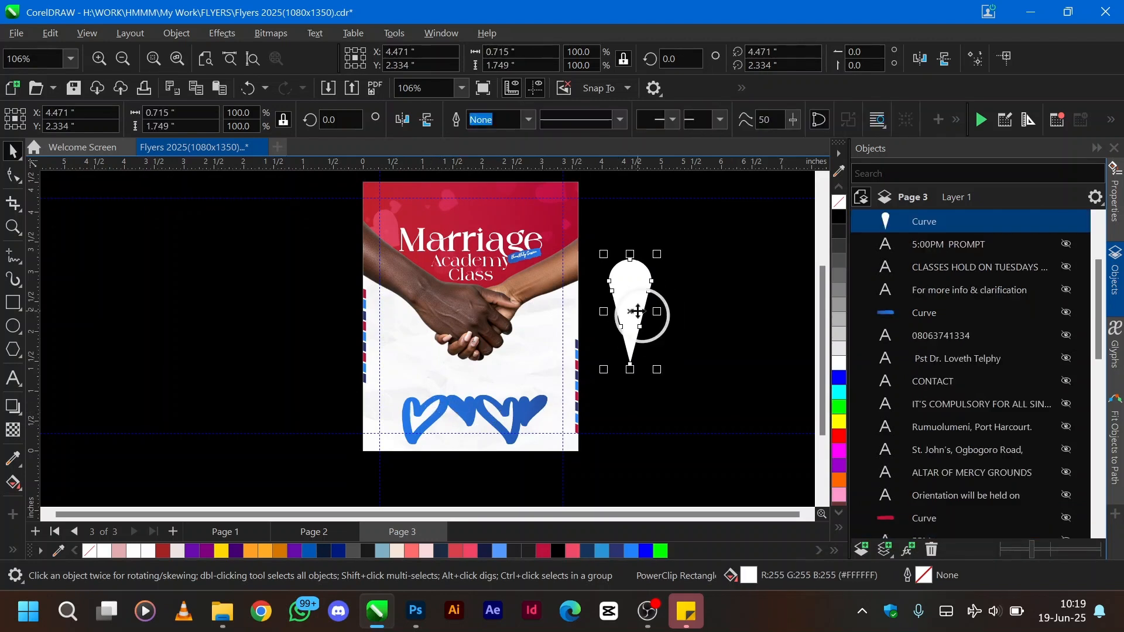
pyautogui.click(403, 122)
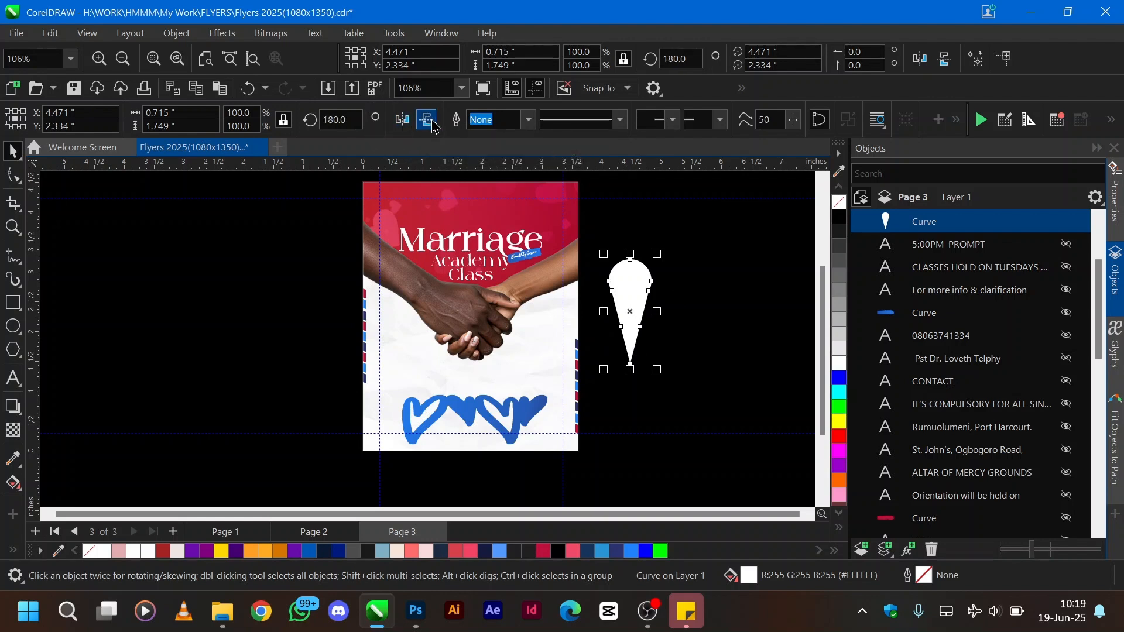
pyautogui.click(428, 120)
pyautogui.click(429, 124)
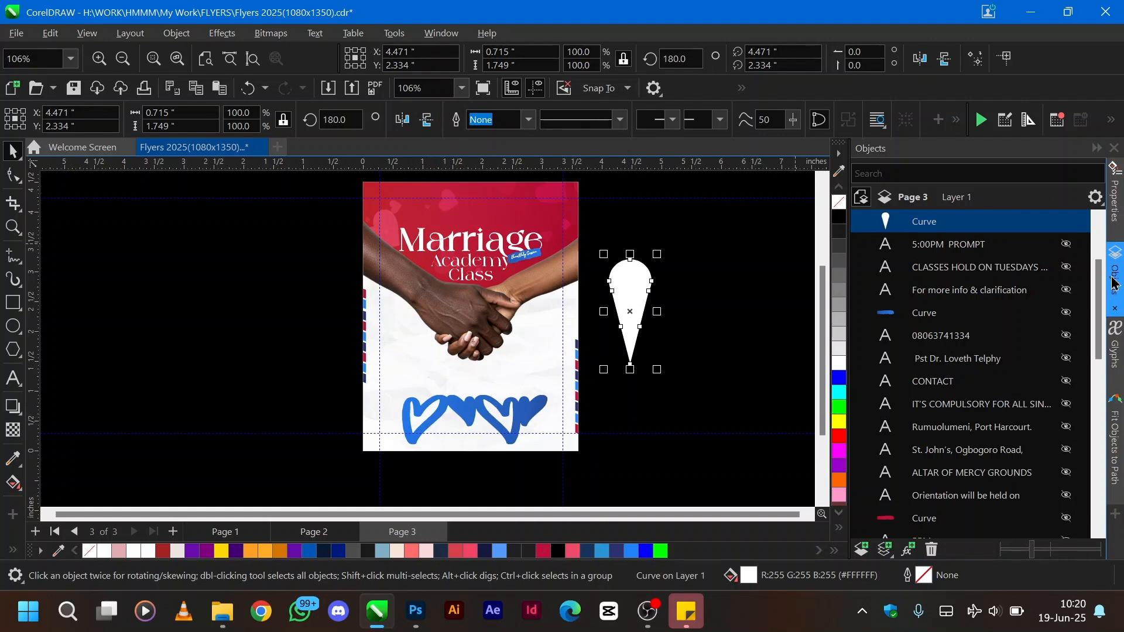
# - Undo all the teardrop shape edits, the navy parallelogram's deletion and the blue heart curve's move onto the page
pyautogui.press('Delete')
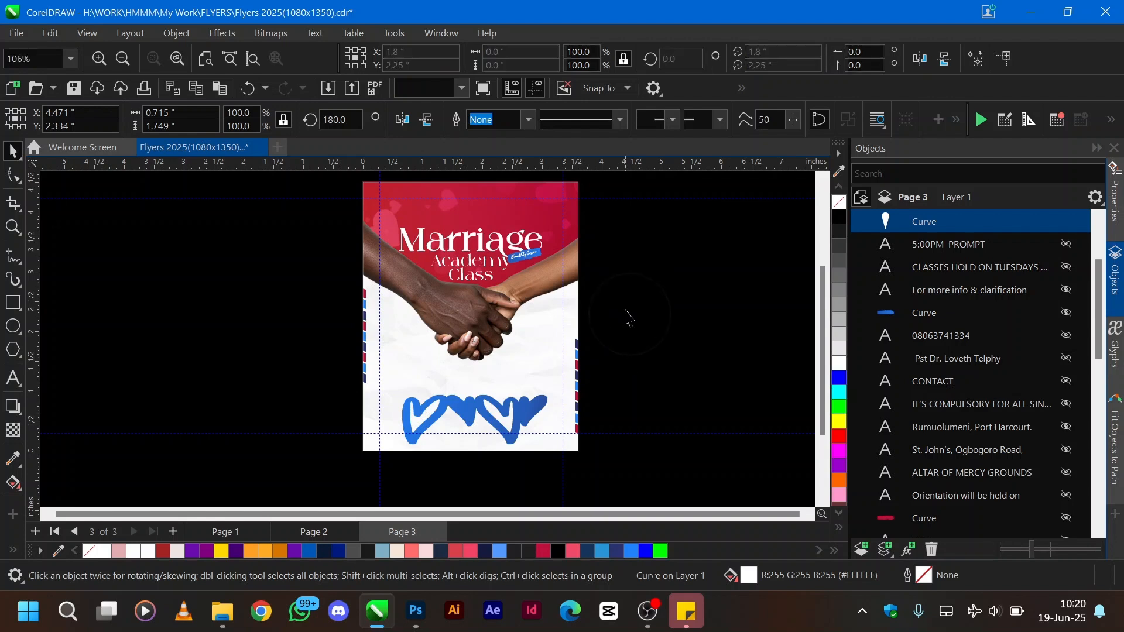
pyautogui.hotkey('ctrl', 'z')
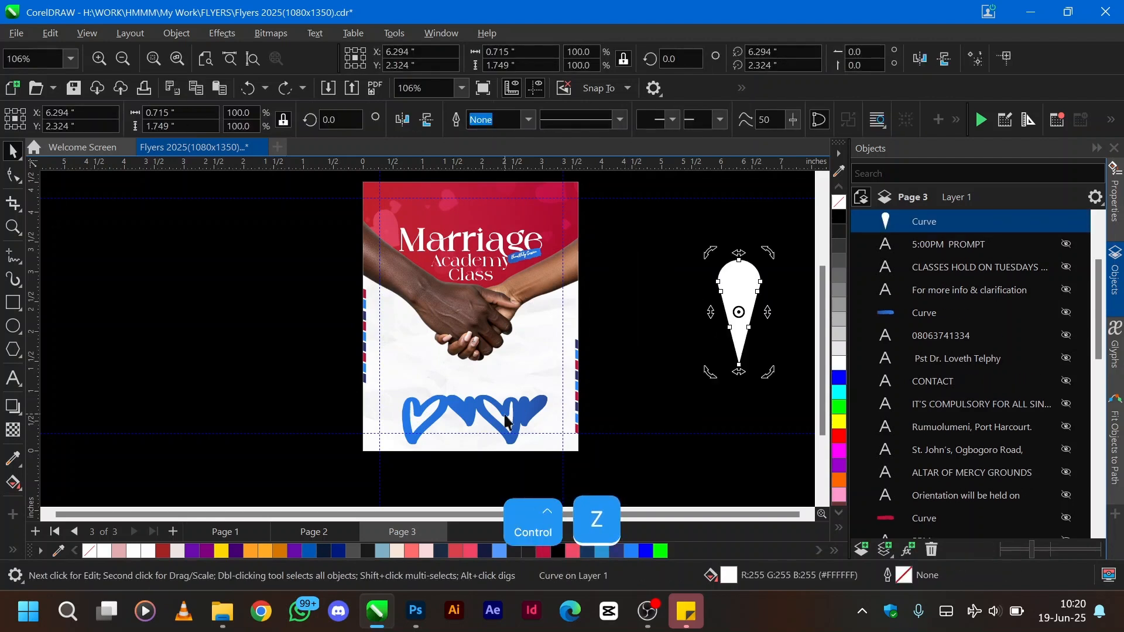
pyautogui.hotkey('ctrl', 'z')
pyautogui.hotkey('ctrl', 'z')
pyautogui.hotkey('ctrl', 'z')
pyautogui.hotkey('ctrl', 'z')
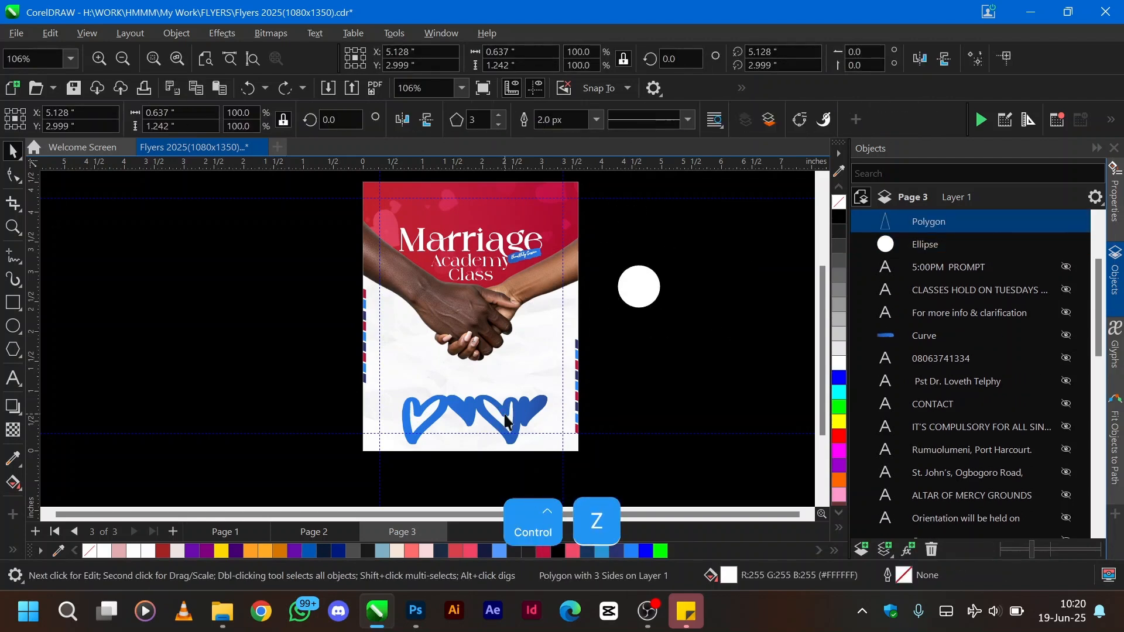
pyautogui.hotkey('ctrl', 'z')
pyautogui.hotkey('ctrl', 'z')
pyautogui.hotkey('ctrl', 'z')
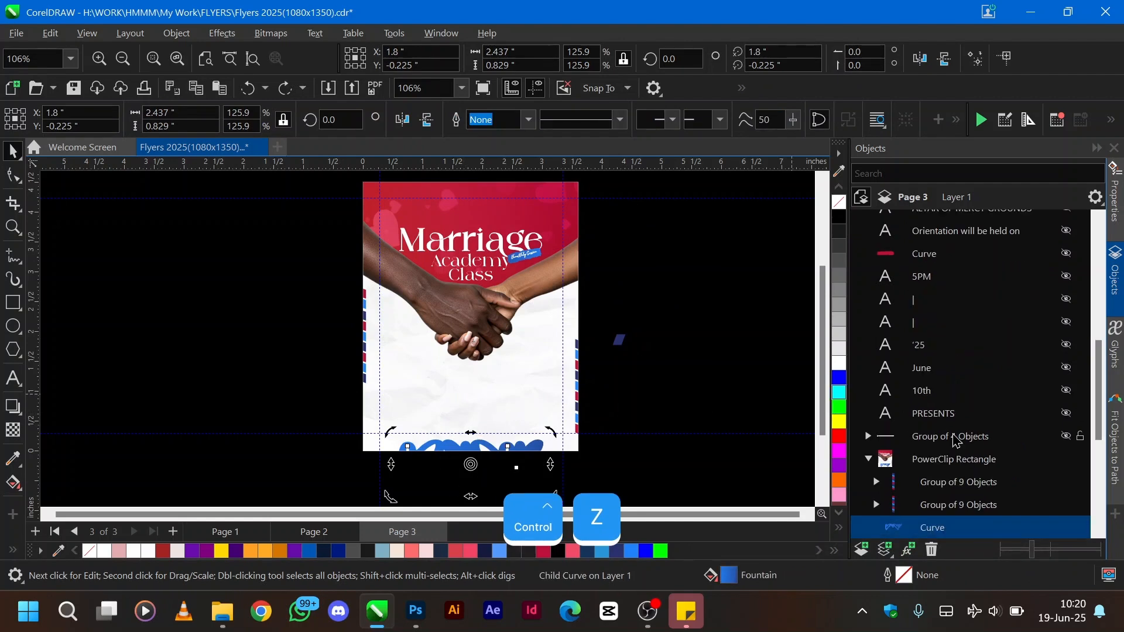
# - Copy the clasped-hands Bitmap from the PowerClip Rectangle to about X -2.257", Y 1.854" beside the page, and delete the copy
pyautogui.scroll(-5, 956, 440)
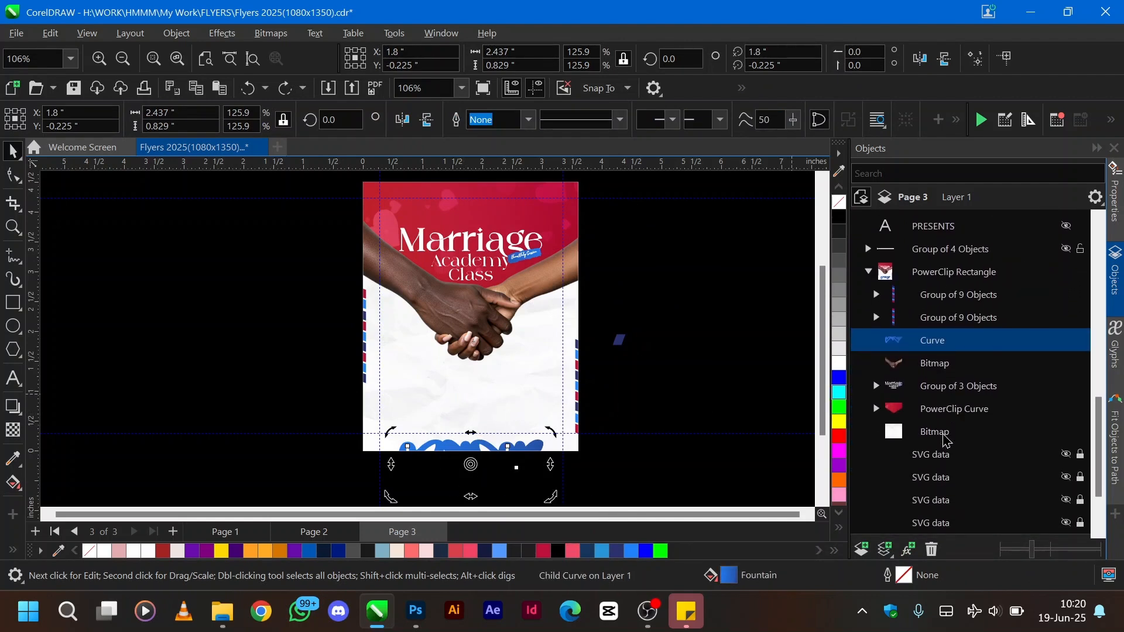
pyautogui.click(926, 367)
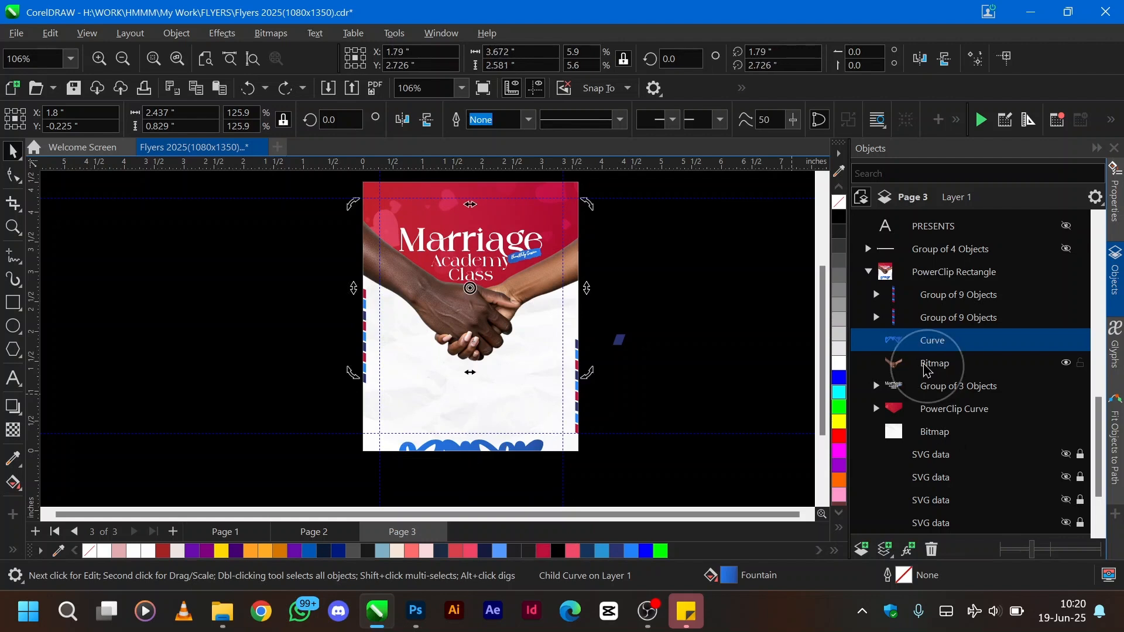
pyautogui.hotkey('ctrl', 'c')
pyautogui.hotkey('ctrl', 'v')
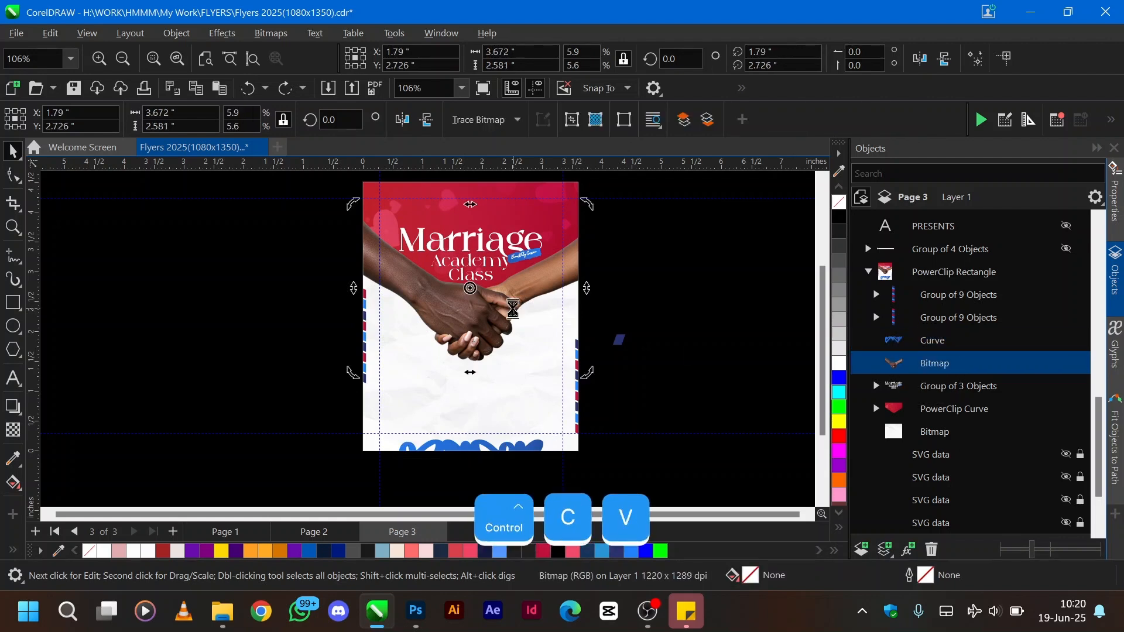
pyautogui.click(478, 303)
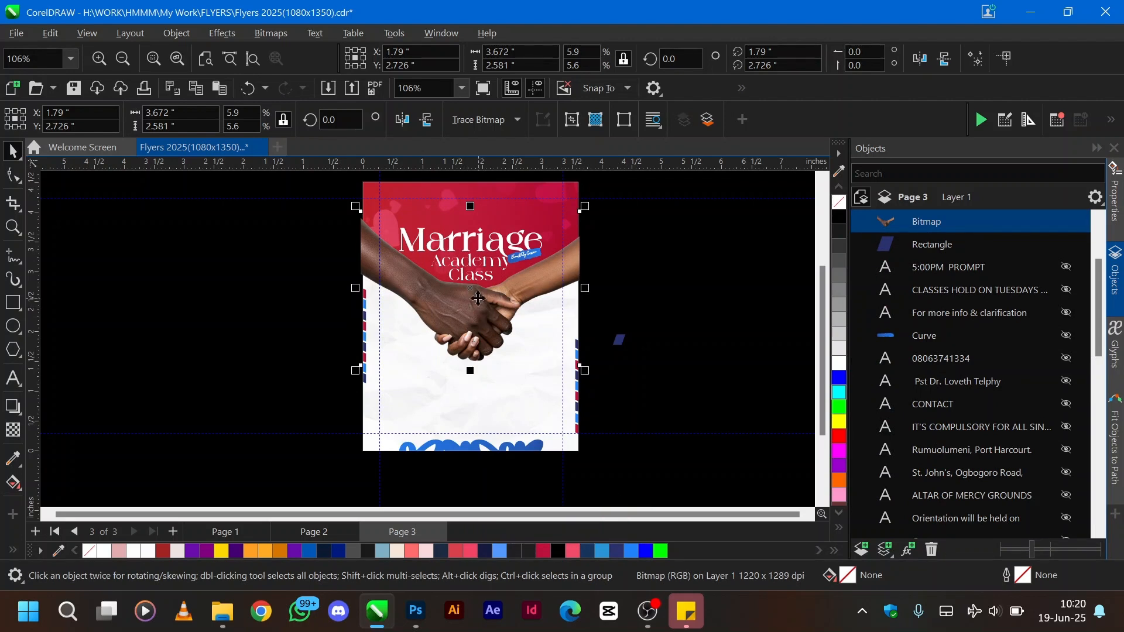
pyautogui.moveTo(474, 295); pyautogui.dragTo(232, 347)
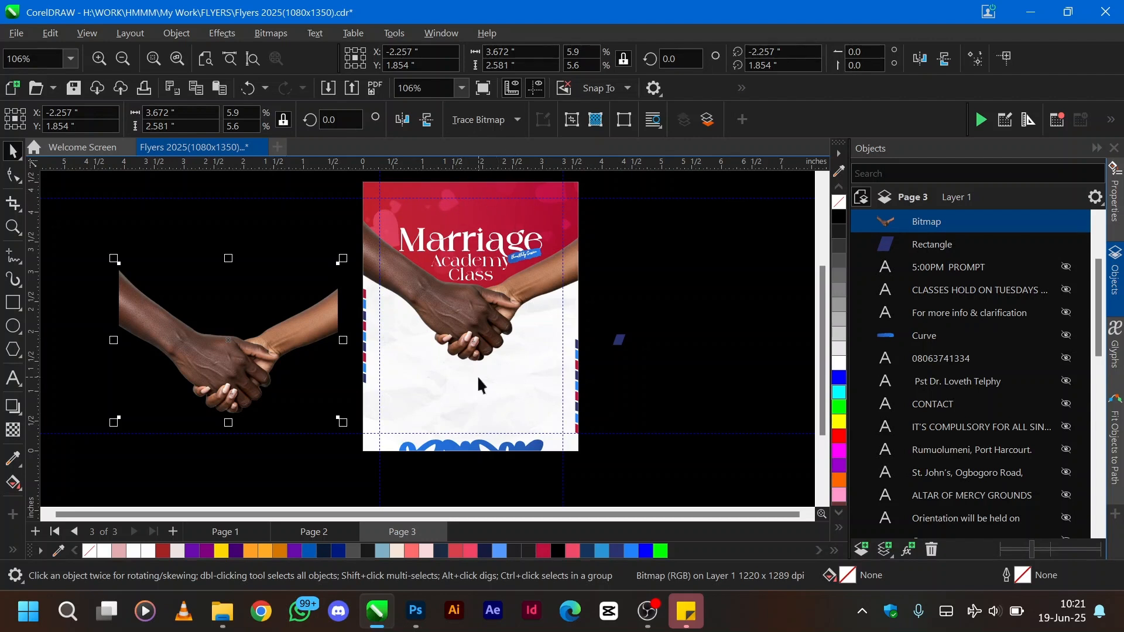
pyautogui.press('Delete')
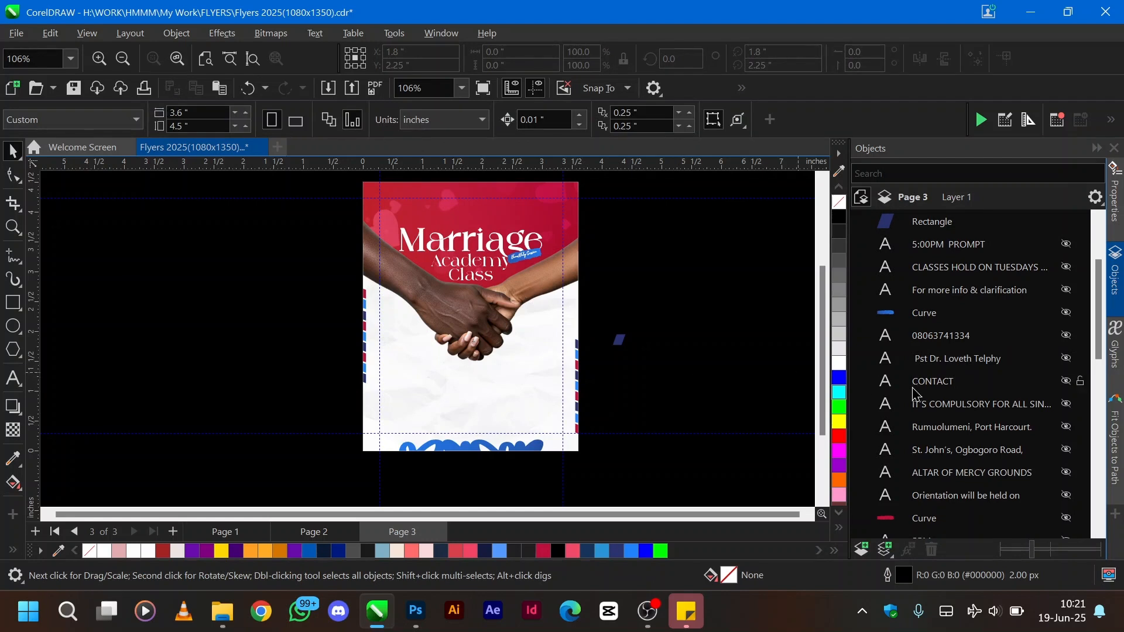
# - Copy the Marriage Academy Class title group from the PowerClip Rectangle to about X -1.979", Y 3.168" beside the page and ungroup it
pyautogui.scroll(-5, 972, 424)
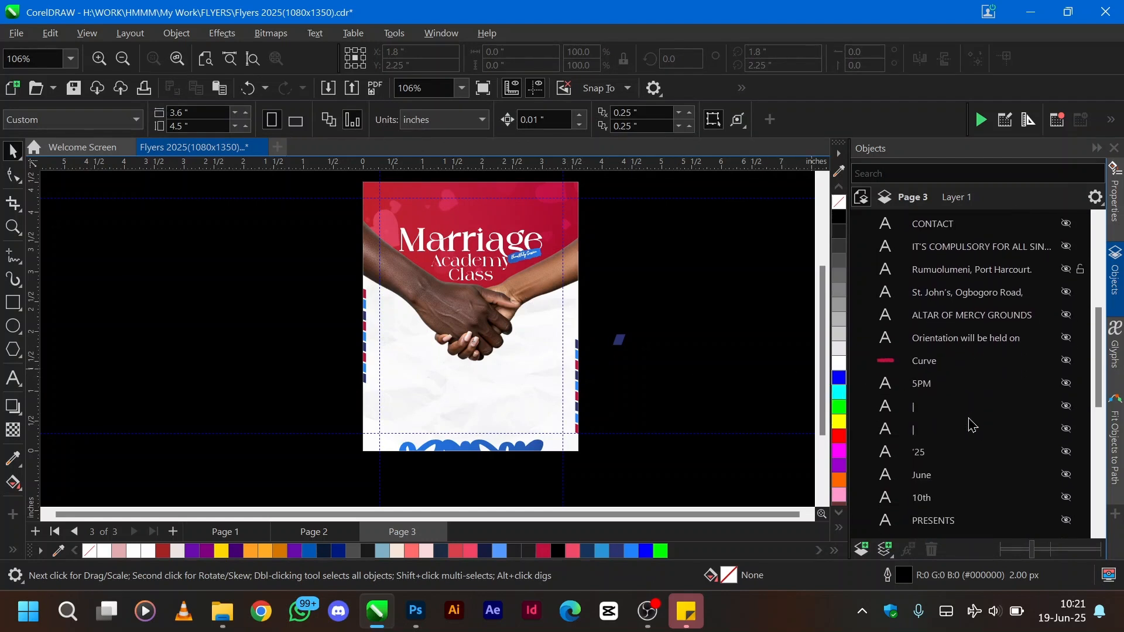
pyautogui.scroll(-3, 972, 424)
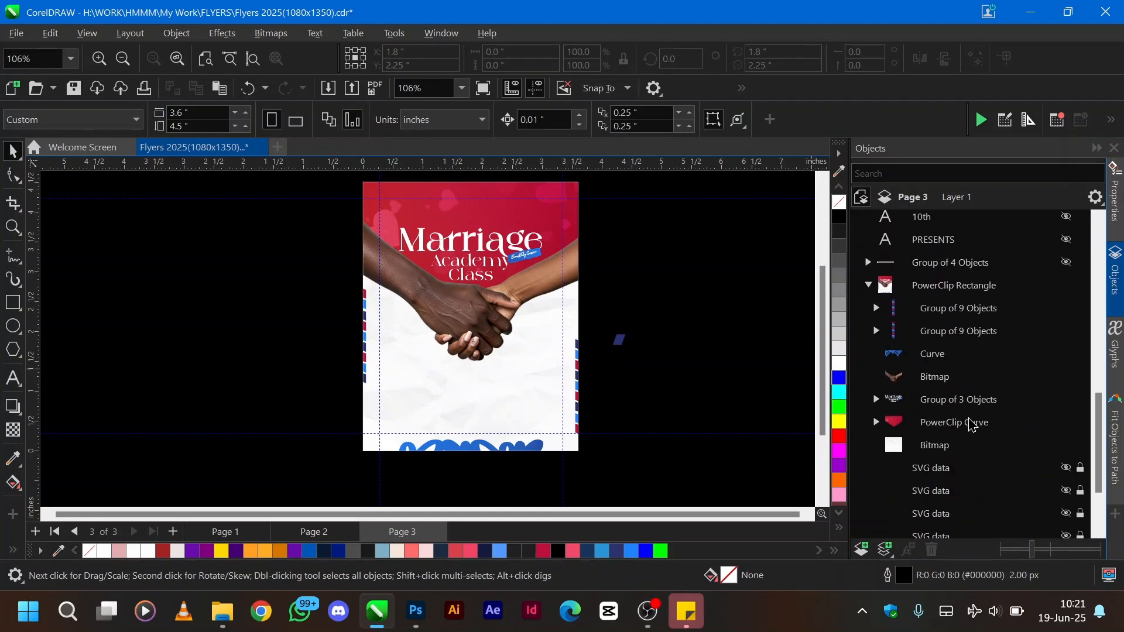
pyautogui.click(933, 404)
pyautogui.hotkey('ctrl', 'c')
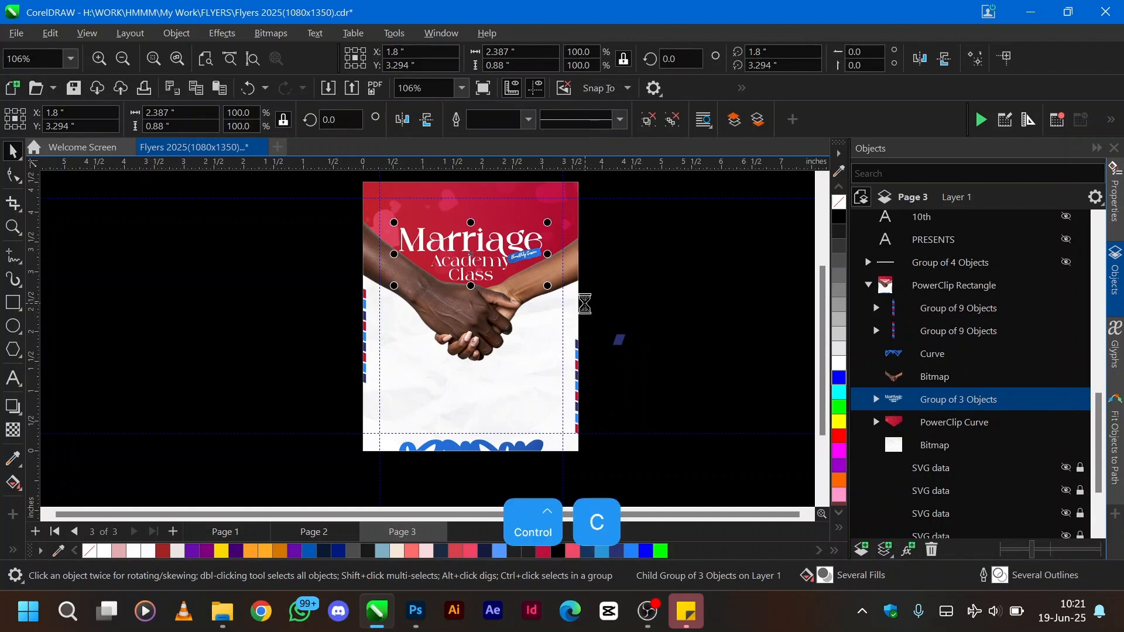
pyautogui.hotkey('ctrl', 'v')
pyautogui.keyDown('ctrl'); pyautogui.scroll(2, 587, 310); pyautogui.keyUp('ctrl')
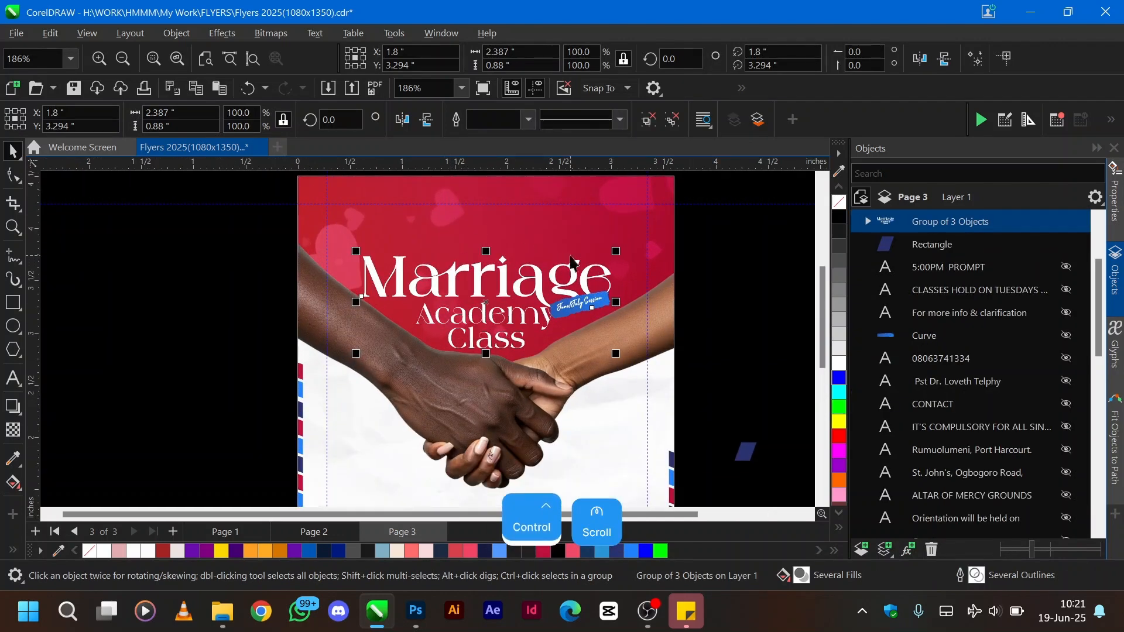
pyautogui.moveTo(509, 302); pyautogui.dragTo(204, 302)
pyautogui.scroll(2, 110, 301)
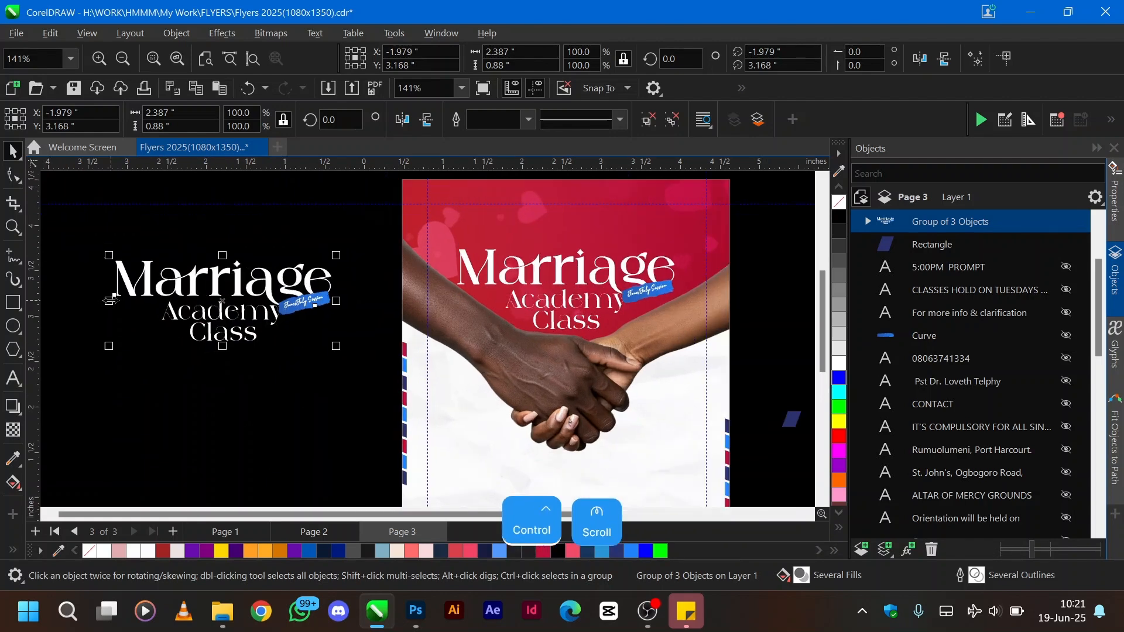
pyautogui.hotkey('ctrl', 'u')
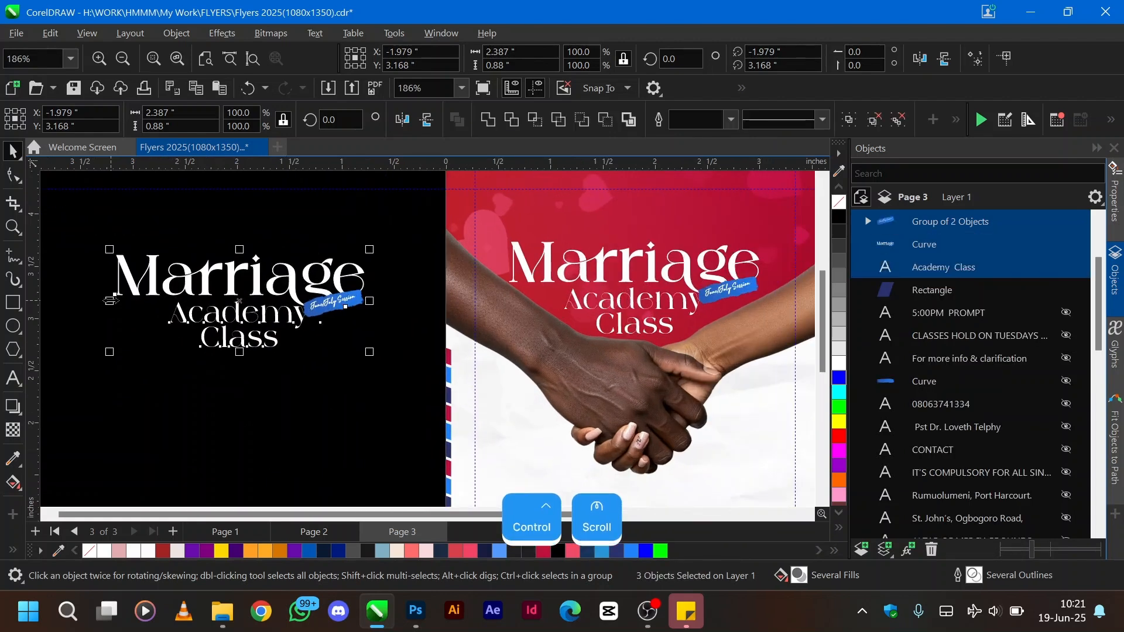
pyautogui.click(426, 345)
# - Duplicate the ungrouped Academy Class text below the title copy, at about X -2.584", Y 1.918"
pyautogui.click(256, 347)
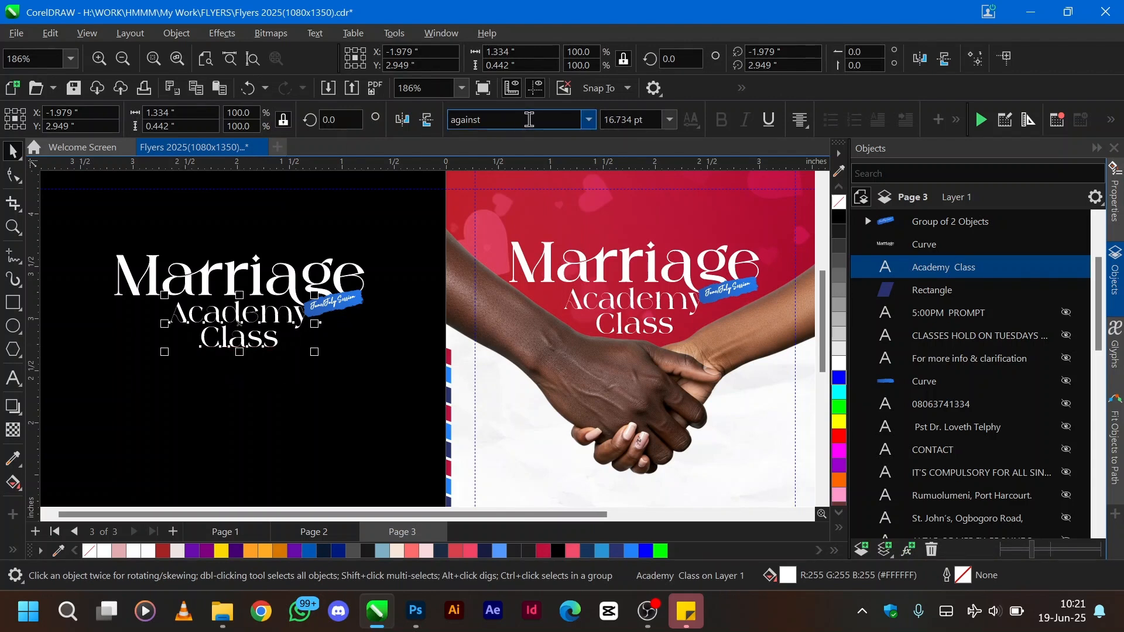
pyautogui.moveTo(250, 335); pyautogui.dragTo(178, 427)
pyautogui.hotkey('ctrl', 'z')
pyautogui.hotkey('ctrl', 'c')
pyautogui.hotkey('ctrl', 'v')
# - Replace the duplicate text's wording with "Marriage" and enlarge it to about 2.757" wide
pyautogui.doubleClick(179, 428)
pyautogui.hotkey('ctrl', 'a')
pyautogui.write('Ma')
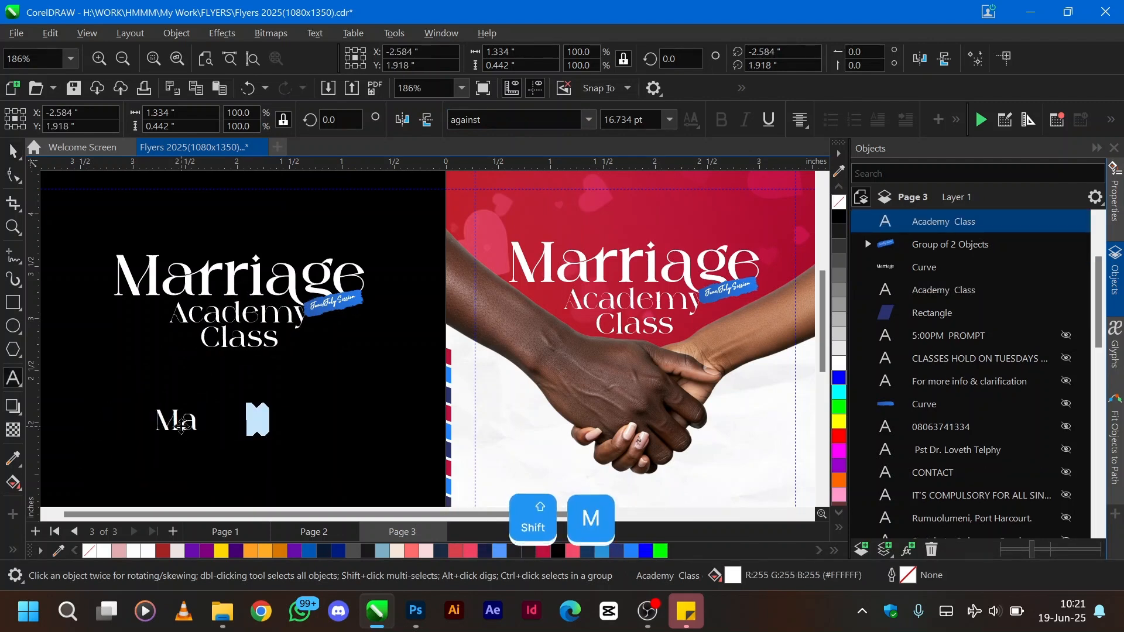
pyautogui.write('rriage')
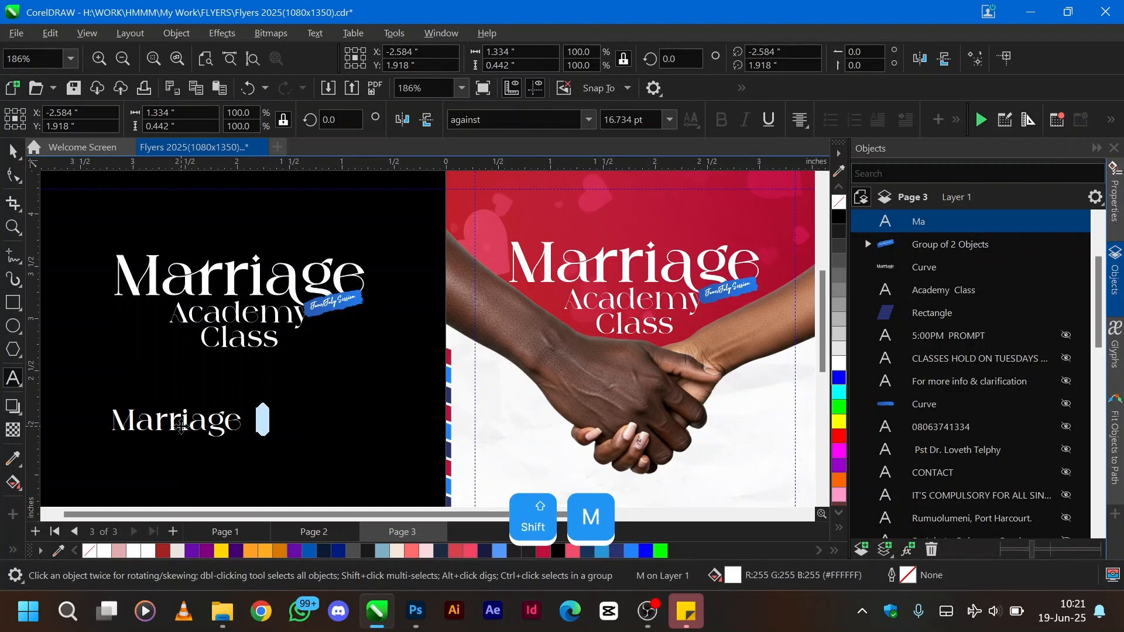
pyautogui.hotkey('ctrl', 'space')
pyautogui.moveTo(247, 403); pyautogui.dragTo(406, 329)
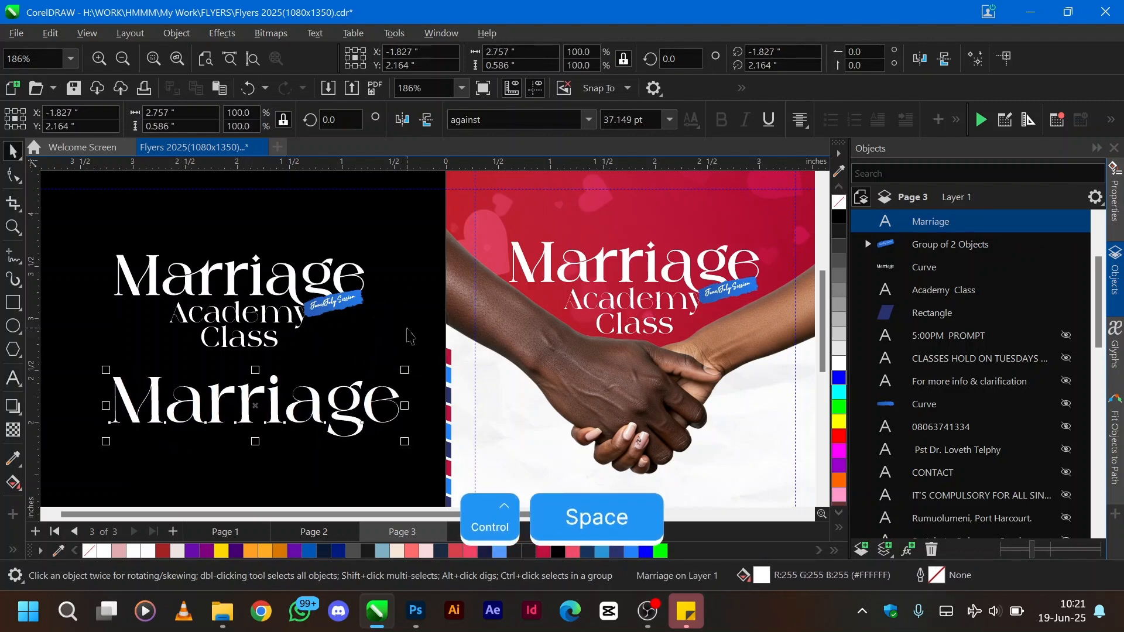
# - Display the Character properties of the new Marriage text down to its OpenType feature options
pyautogui.click(255, 279)
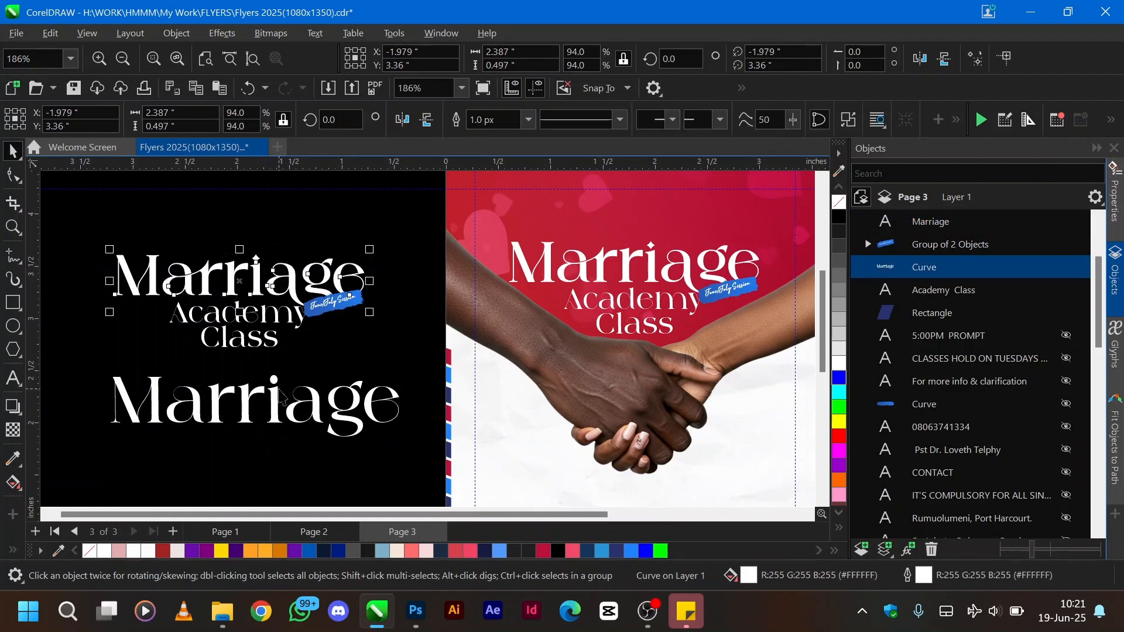
pyautogui.click(245, 392)
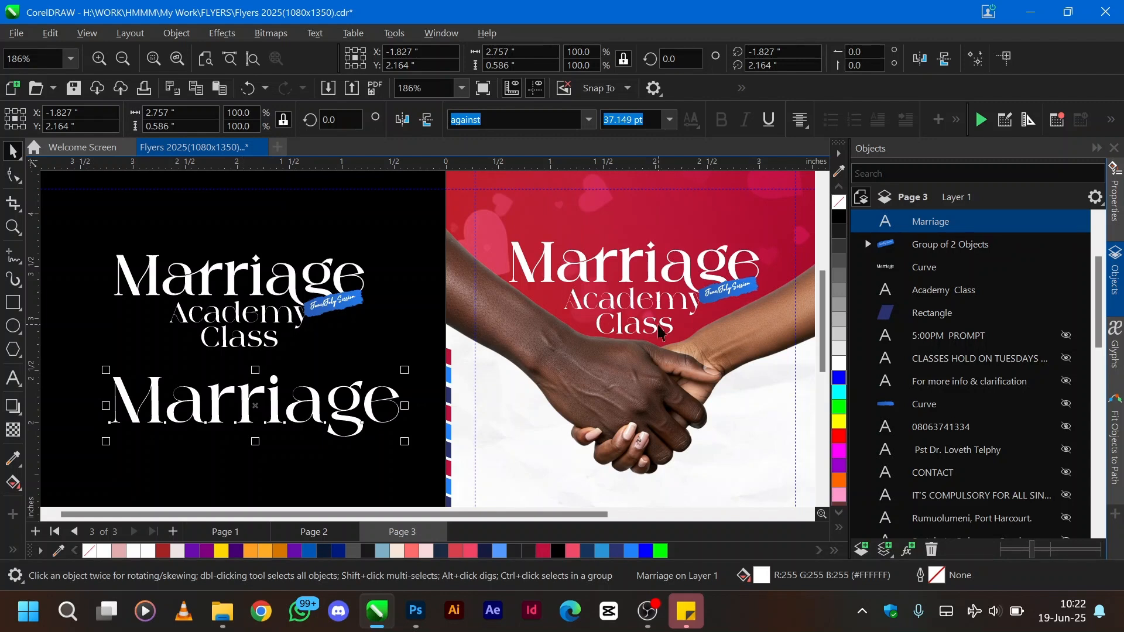
pyautogui.click(1117, 193)
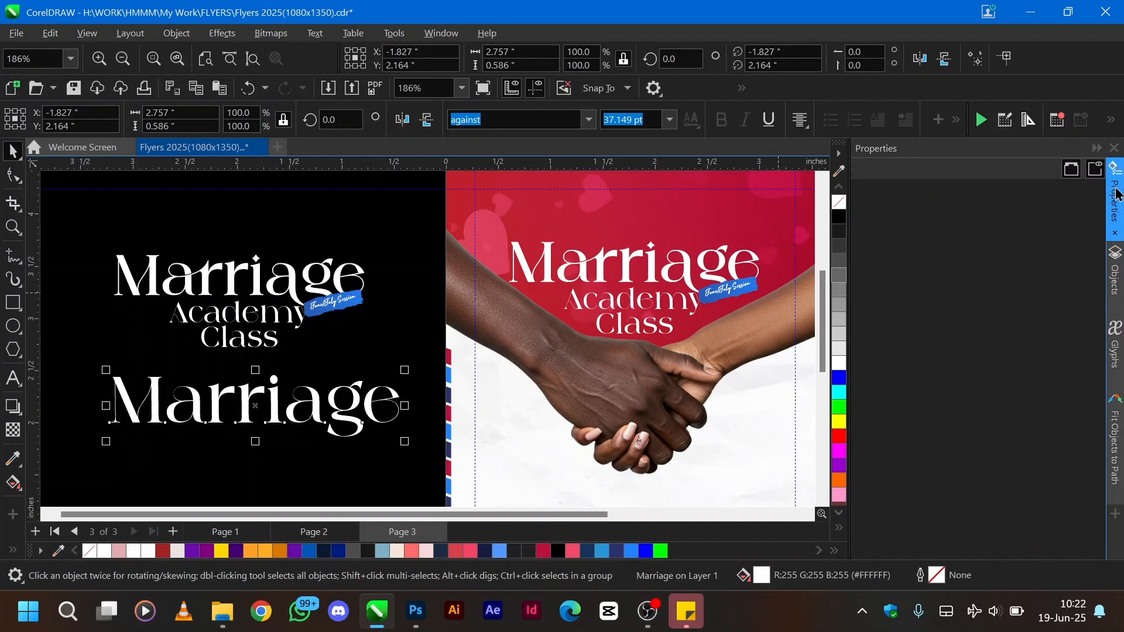
pyautogui.click(430, 36)
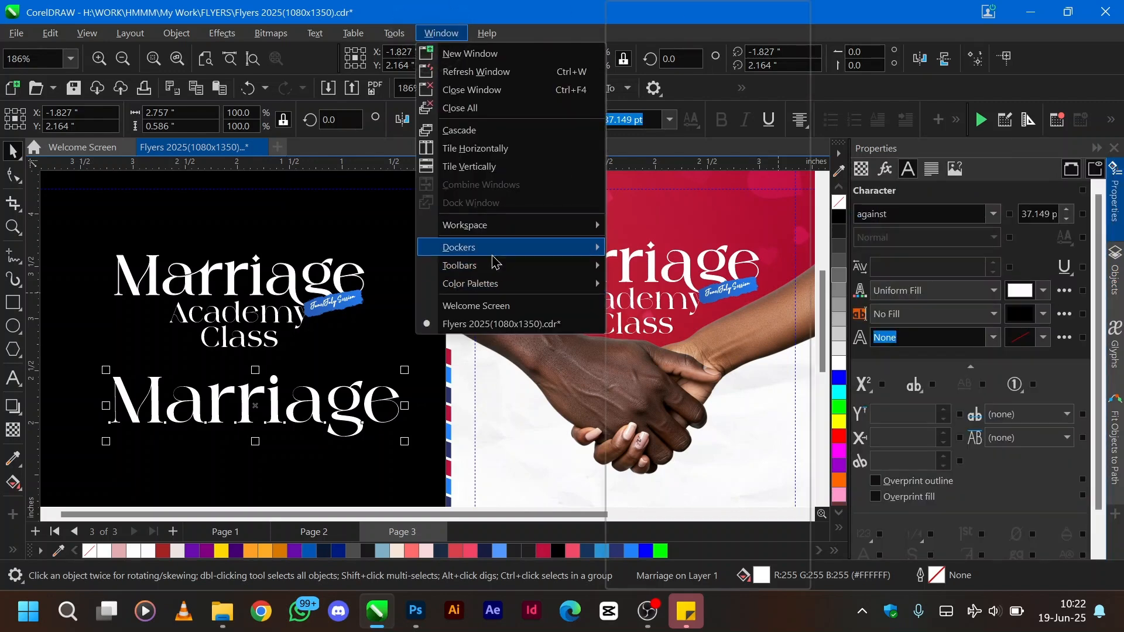
pyautogui.moveTo(493, 256)
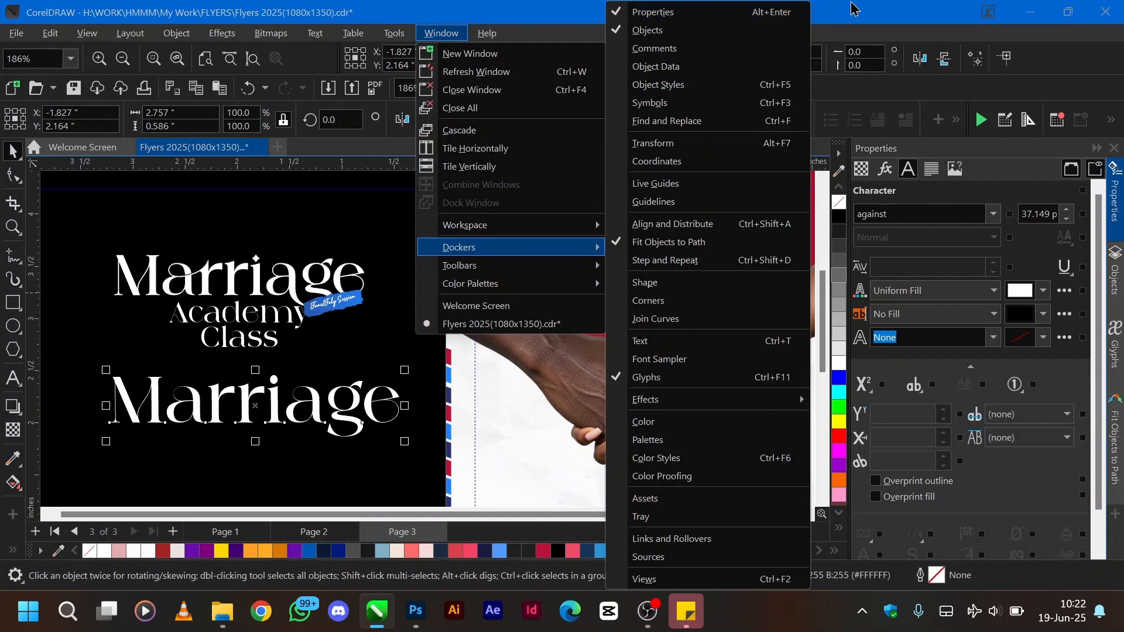
pyautogui.click(1115, 199)
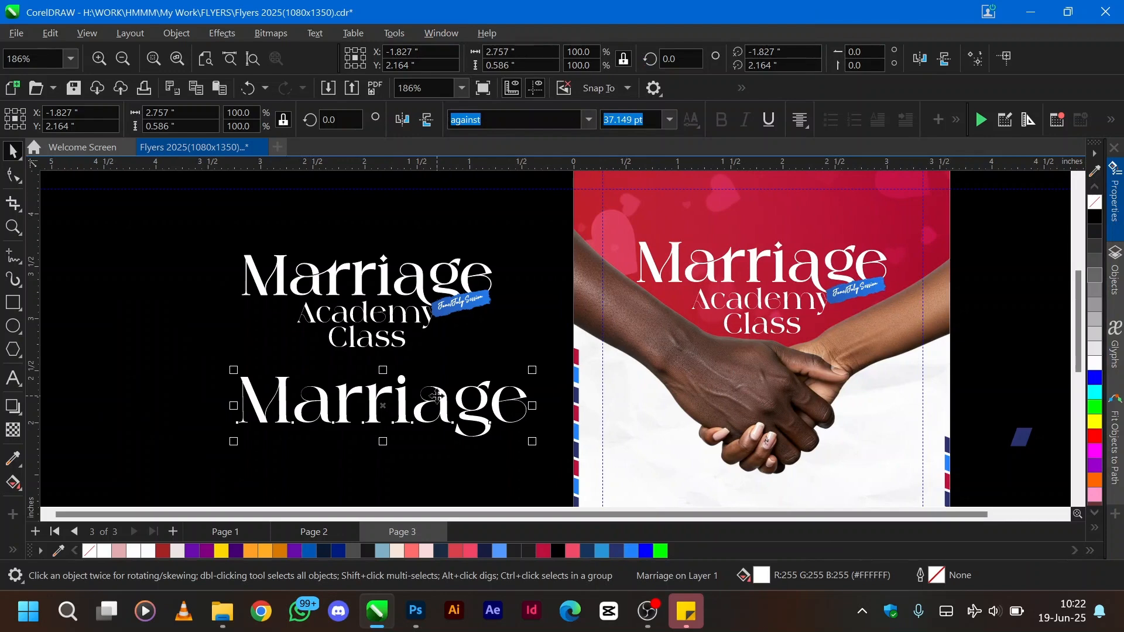
pyautogui.click(438, 401)
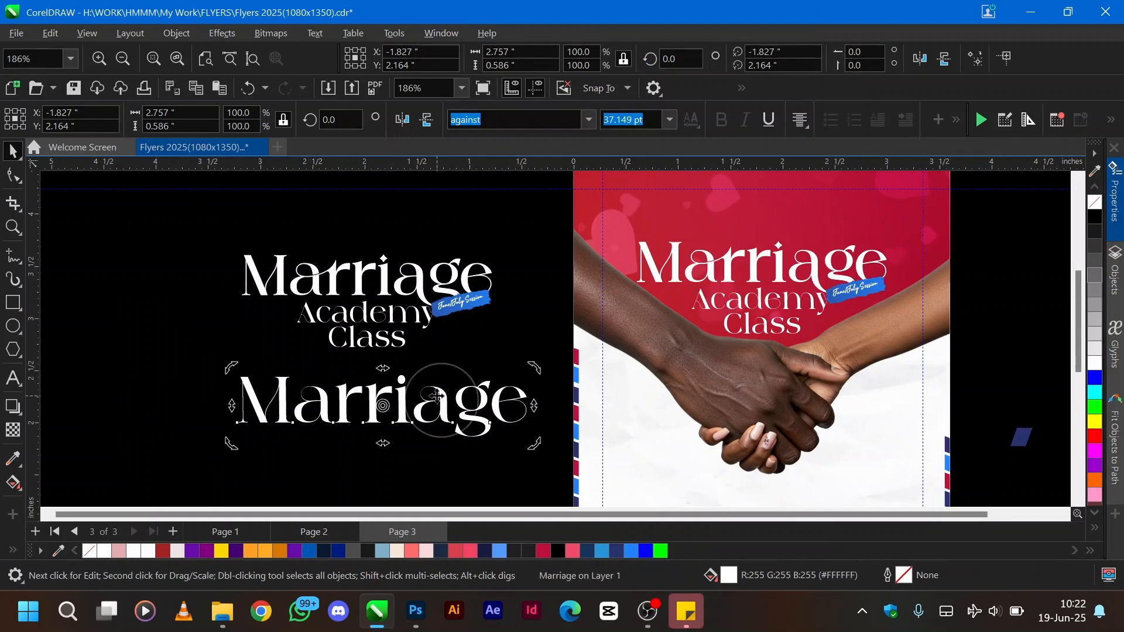
pyautogui.click(1117, 190)
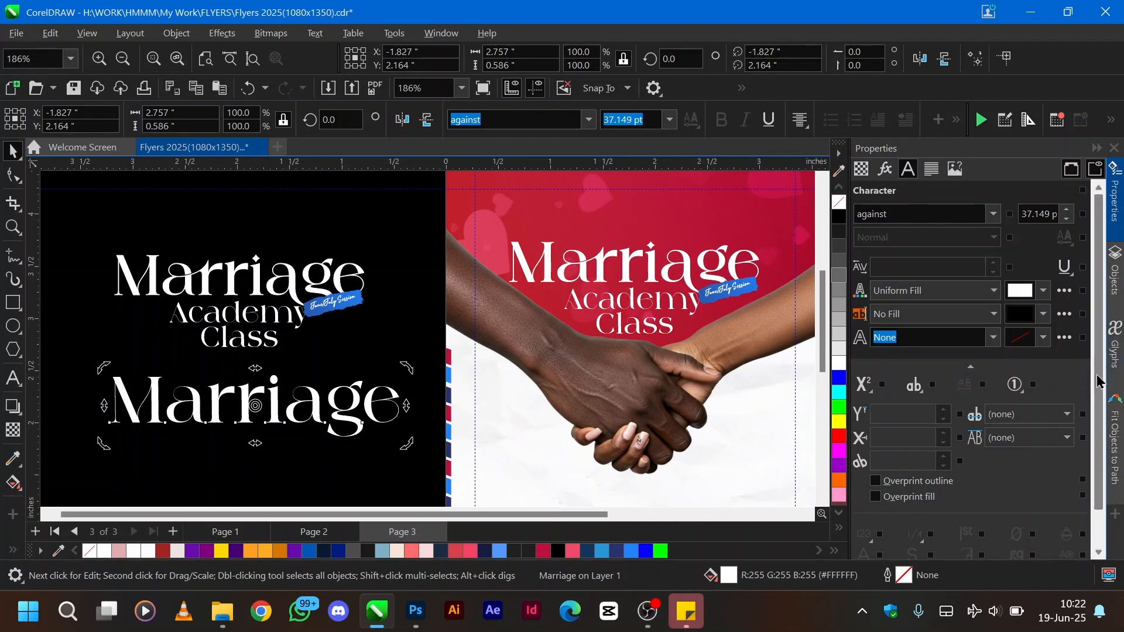
pyautogui.scroll(-1, 1099, 382)
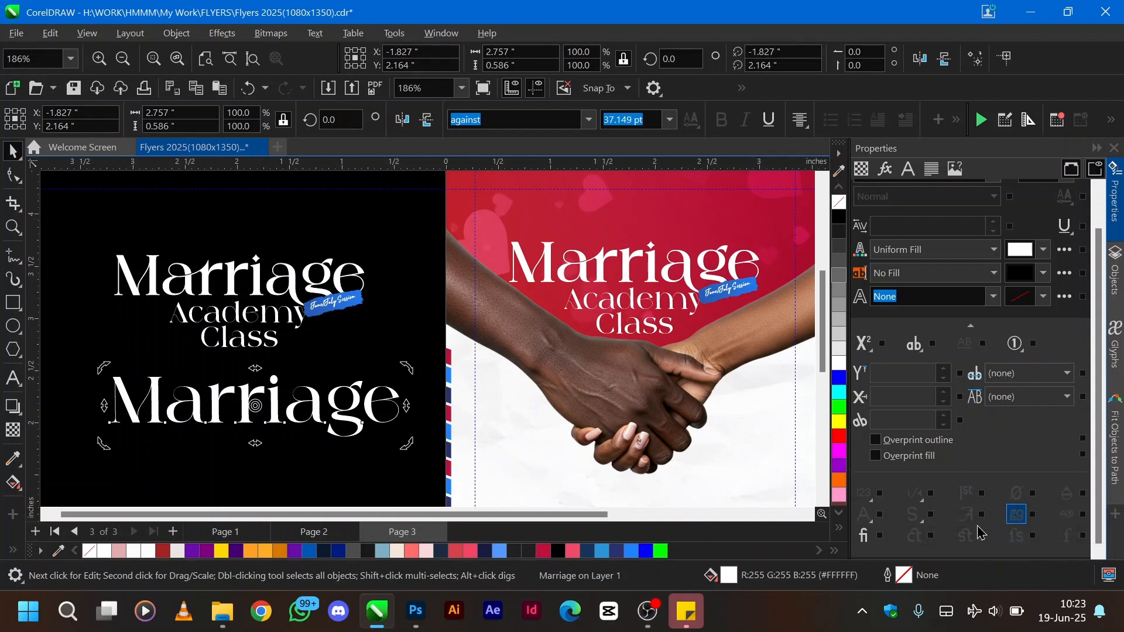
# - Switch Standard ligatures on and off for the new Marriage text to compare the letterforms, leaving the feature on
pyautogui.click(863, 536)
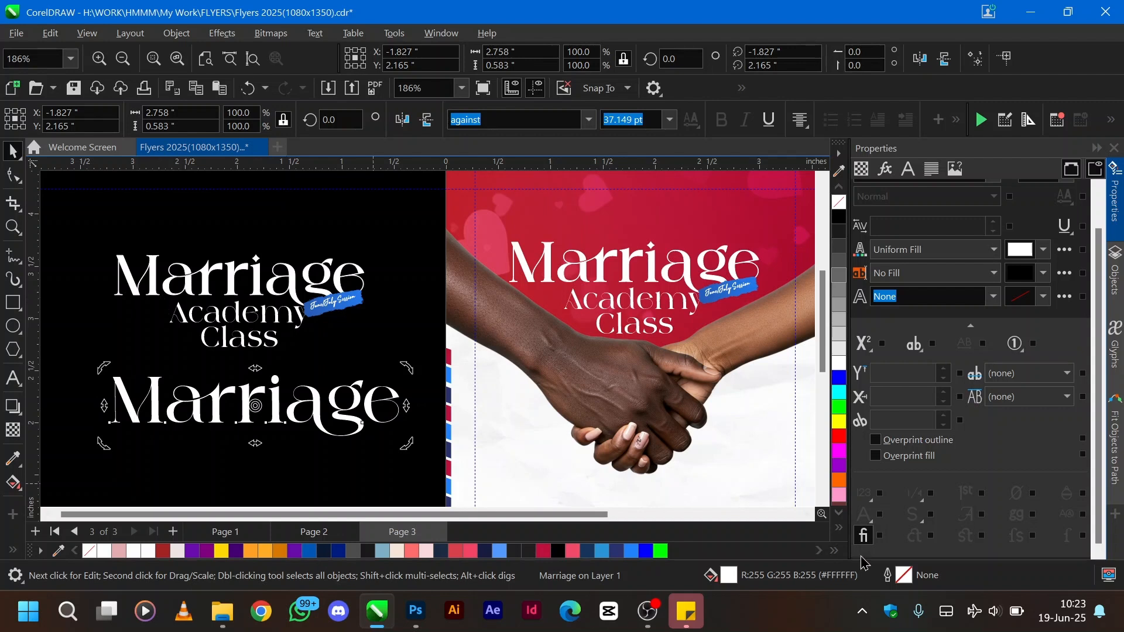
pyautogui.click(870, 540)
pyautogui.click(870, 541)
pyautogui.click(872, 546)
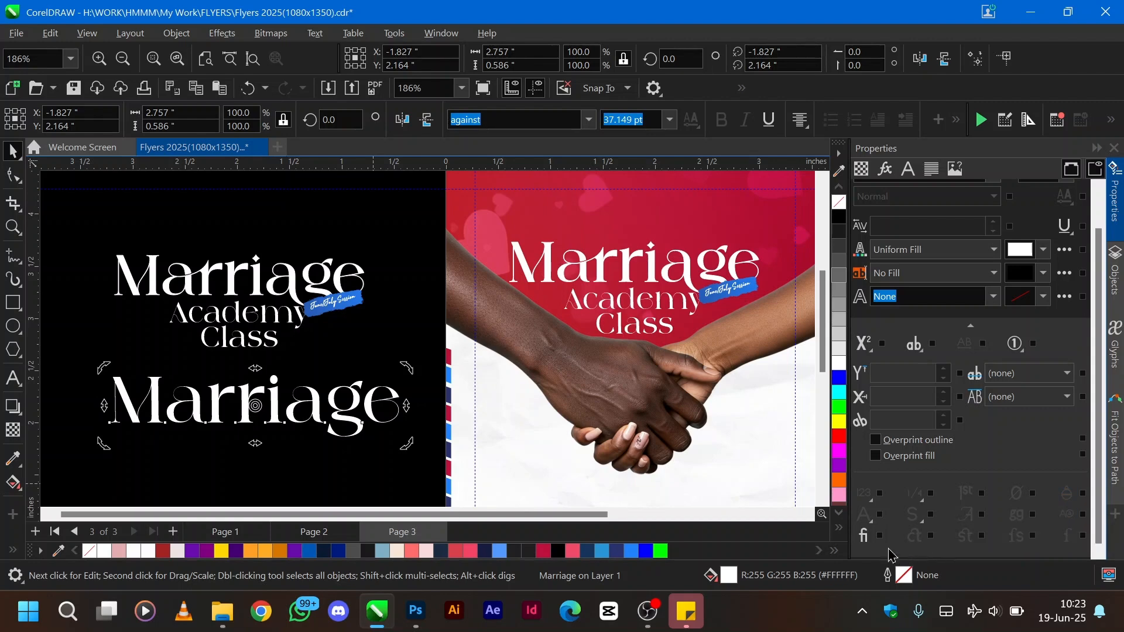
pyautogui.click(863, 535)
pyautogui.click(869, 545)
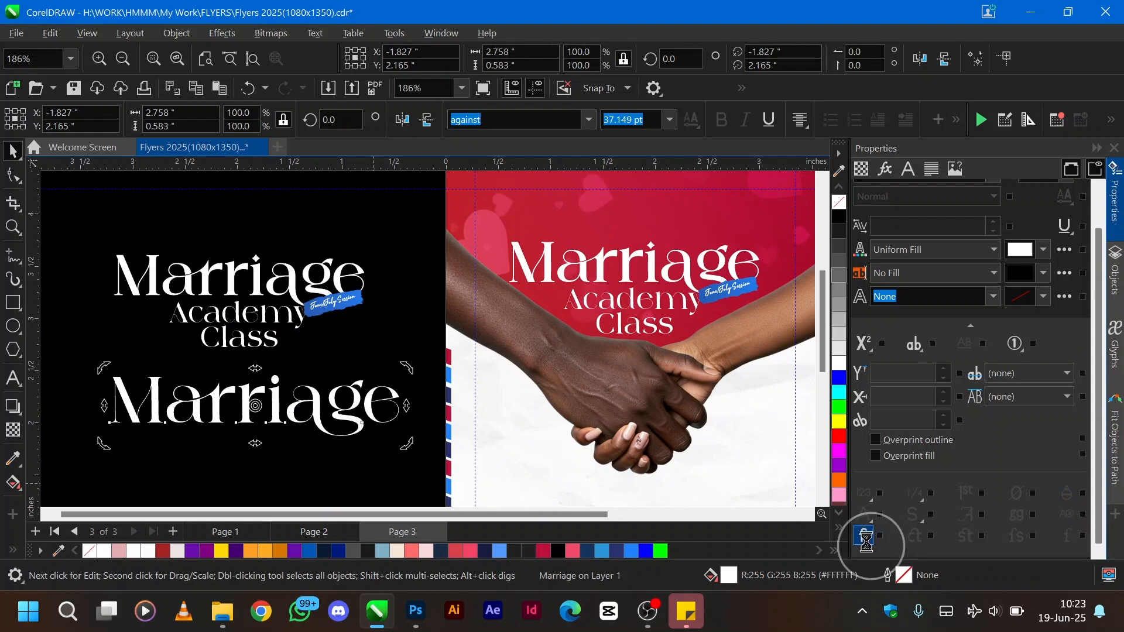
pyautogui.click(869, 545)
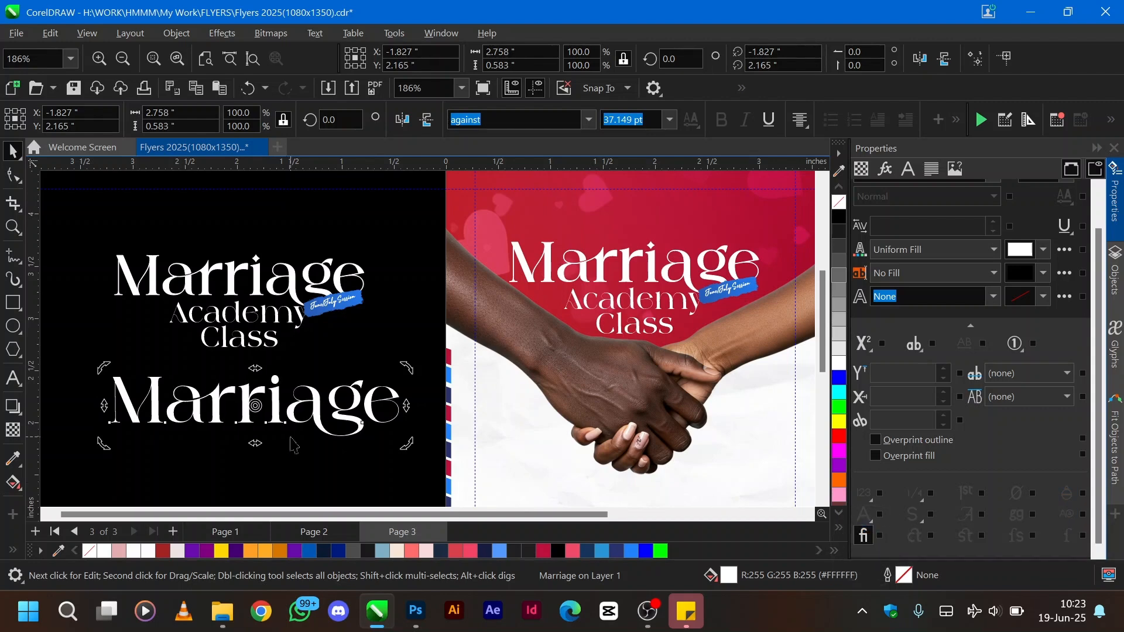
pyautogui.keyDown('ctrl'); pyautogui.scroll(2, 202, 405); pyautogui.keyUp('ctrl')
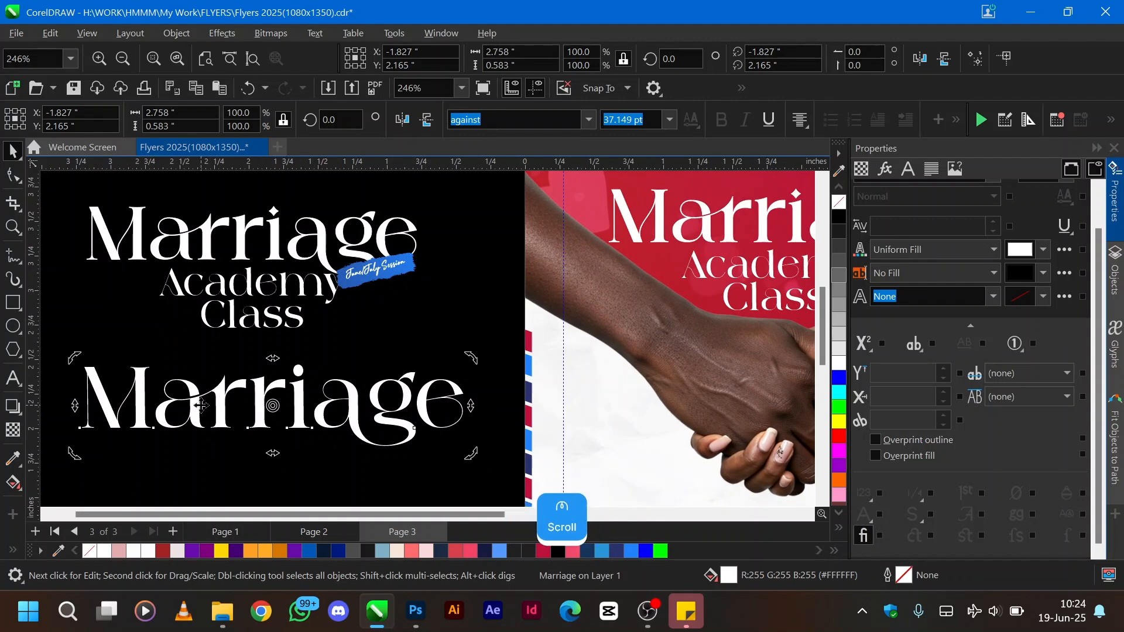
pyautogui.hscroll(-2, 201, 404)
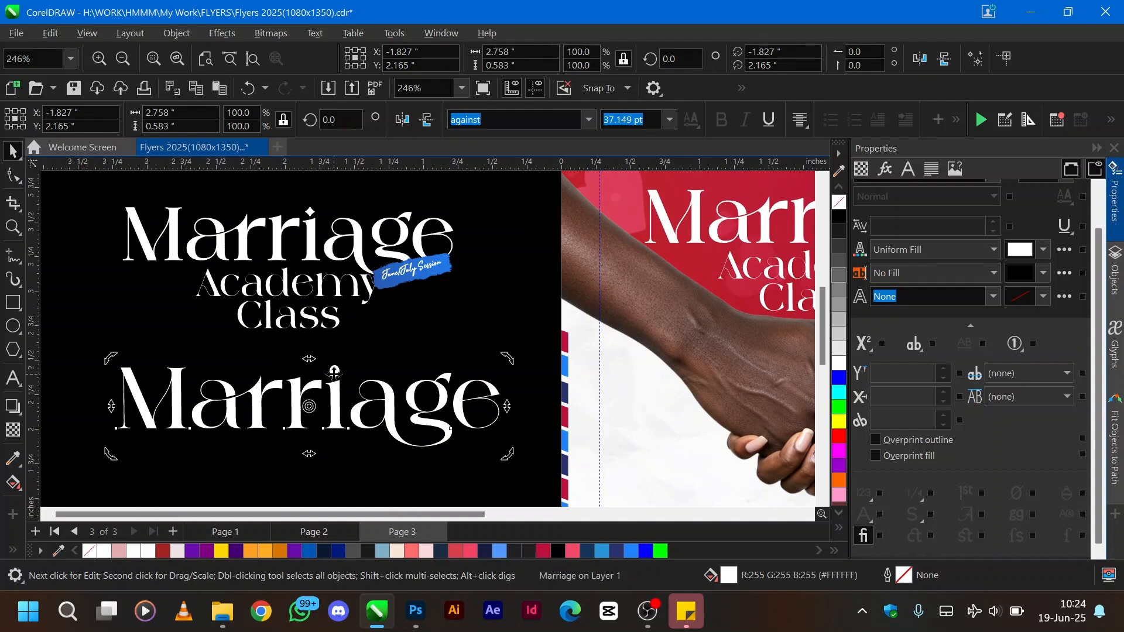
# - Try breaking the ligatured Marriage text apart into separate letters, and undo it
pyautogui.hotkey('ctrl', 'k')
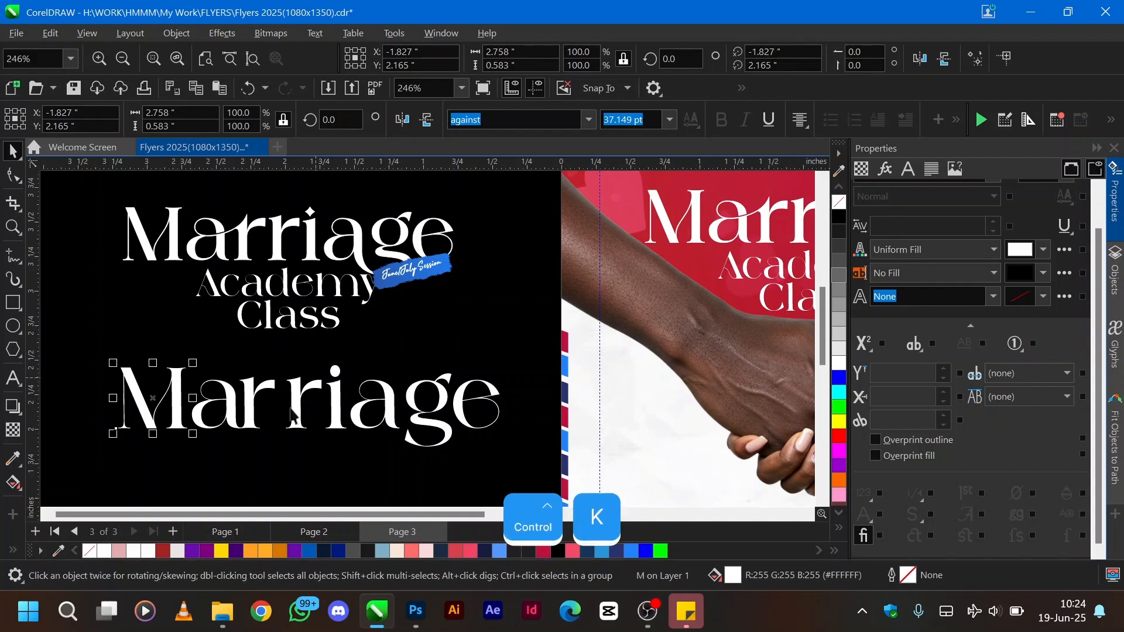
pyautogui.click(255, 413)
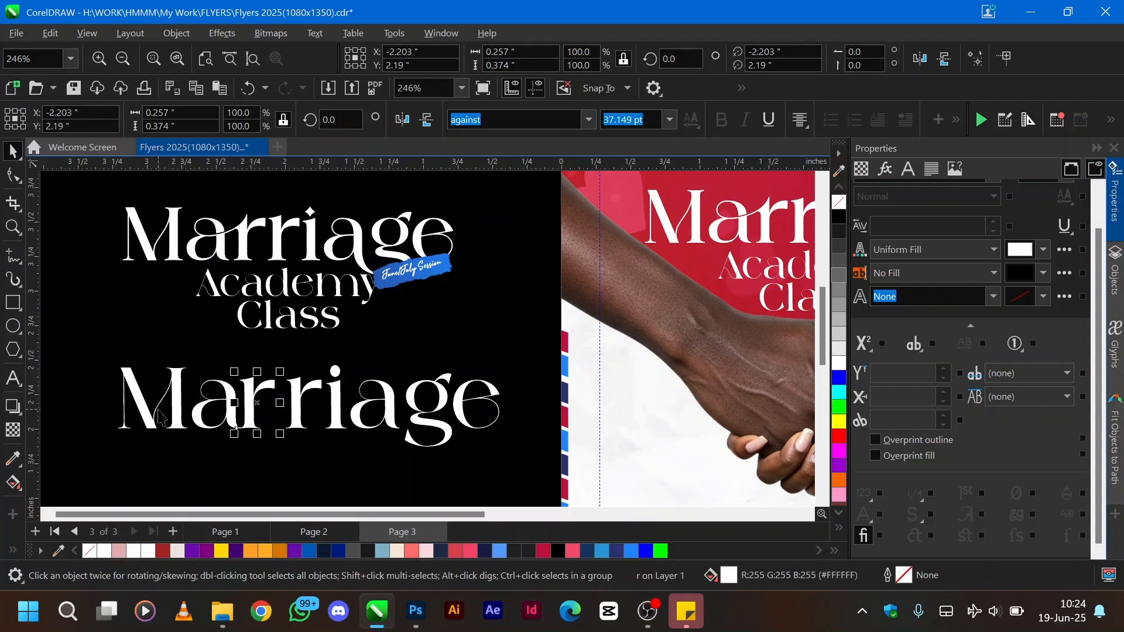
pyautogui.hotkey('ctrl', 'z')
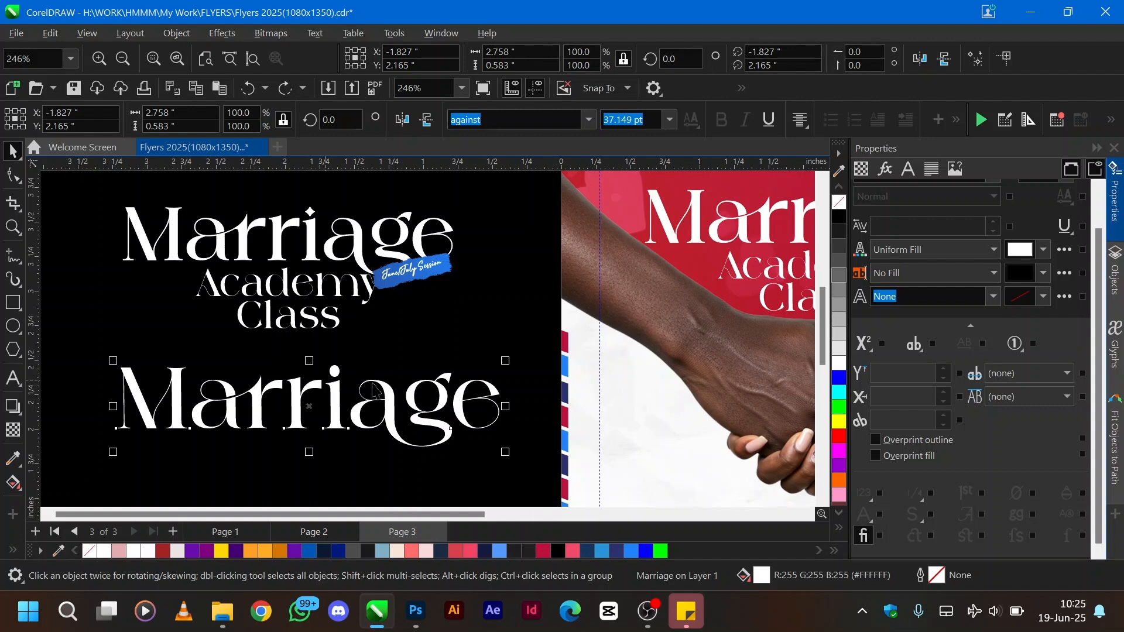
# - Break the new Marriage text apart into single letters and check the letters a and r together
pyautogui.hotkey('ctrl', 'k')
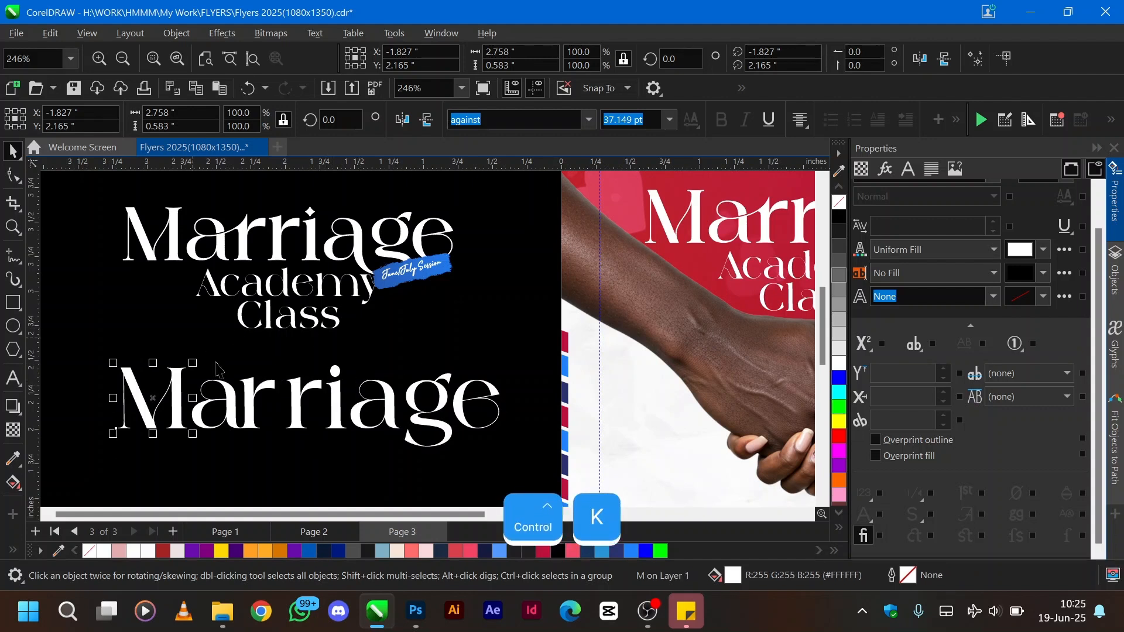
pyautogui.keyDown('shift'); pyautogui.click(246, 419); pyautogui.keyUp('shift')
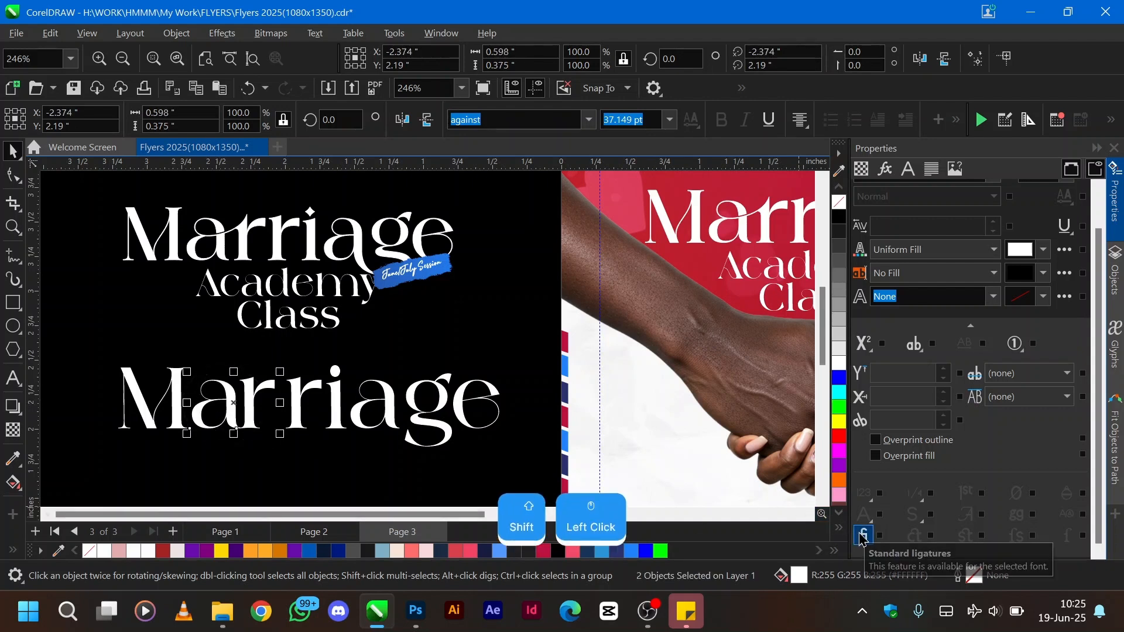
pyautogui.click(273, 436)
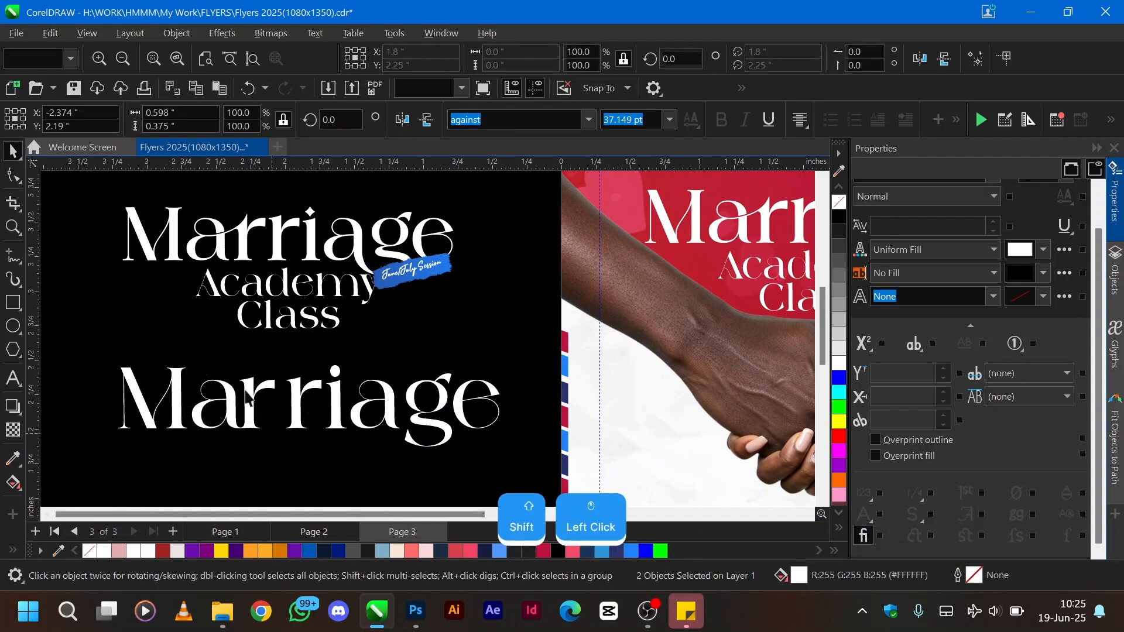
# - Convert the letter i of the separated Marriage text to curves
pyautogui.click(335, 375)
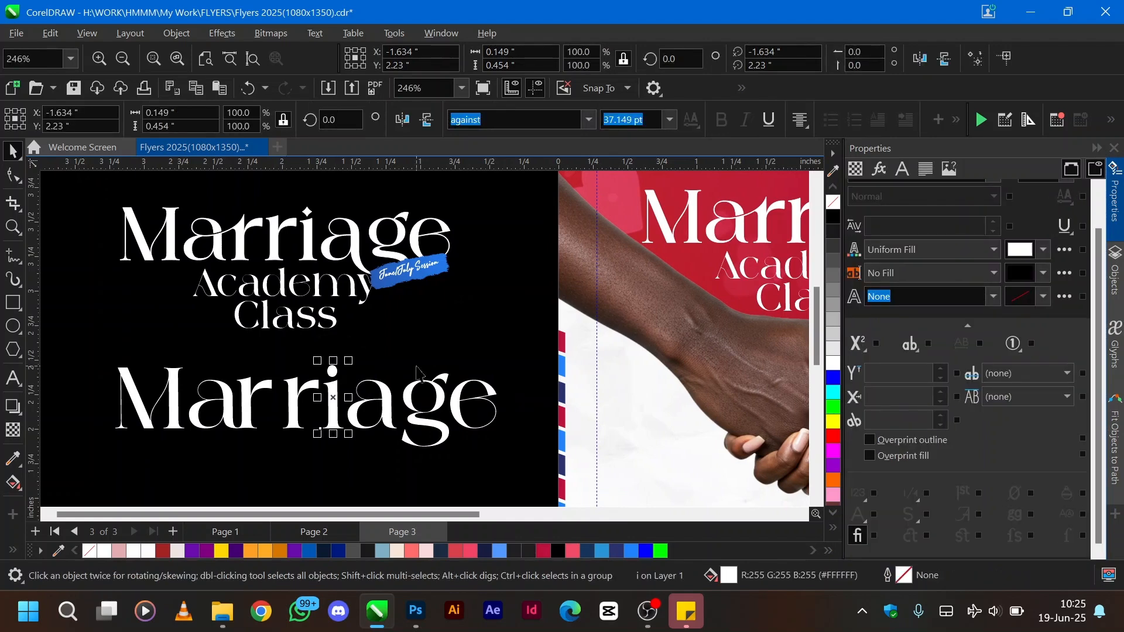
pyautogui.press('ctrl')
pyautogui.hotkey('ctrl', 'q')
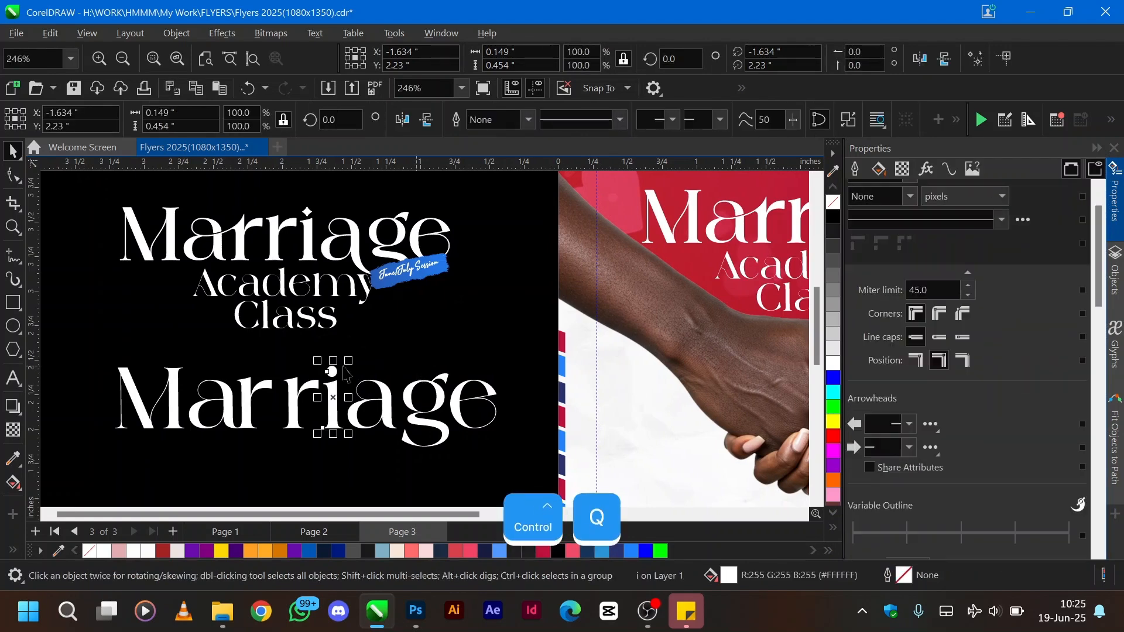
pyautogui.scroll(1, 316, 360)
pyautogui.scroll(1, 314, 357)
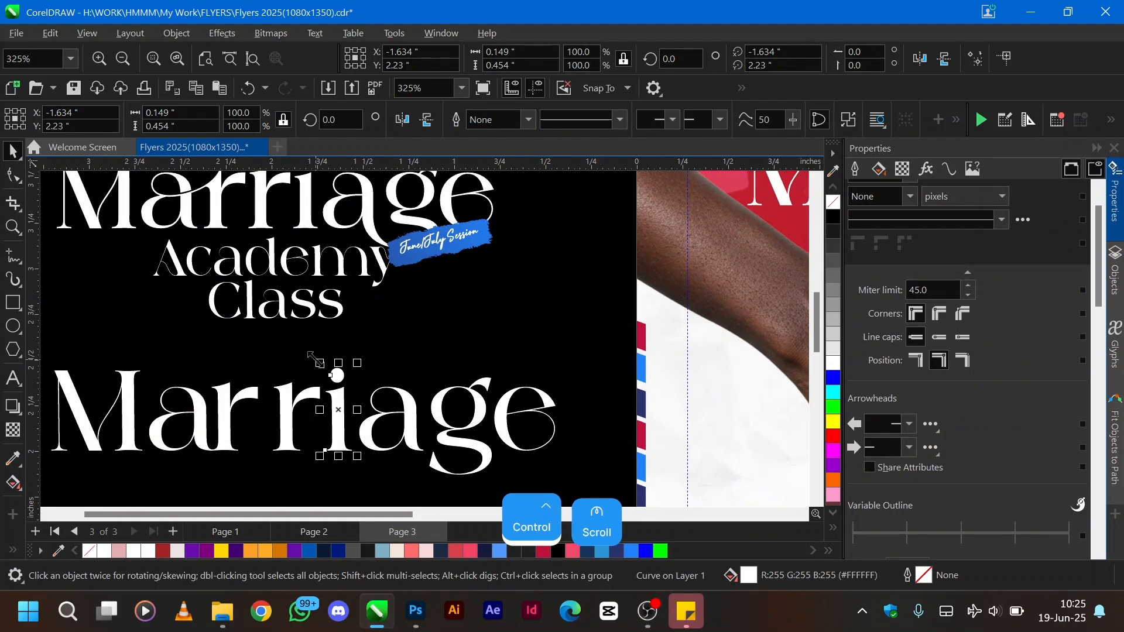
pyautogui.scroll(1, 313, 357)
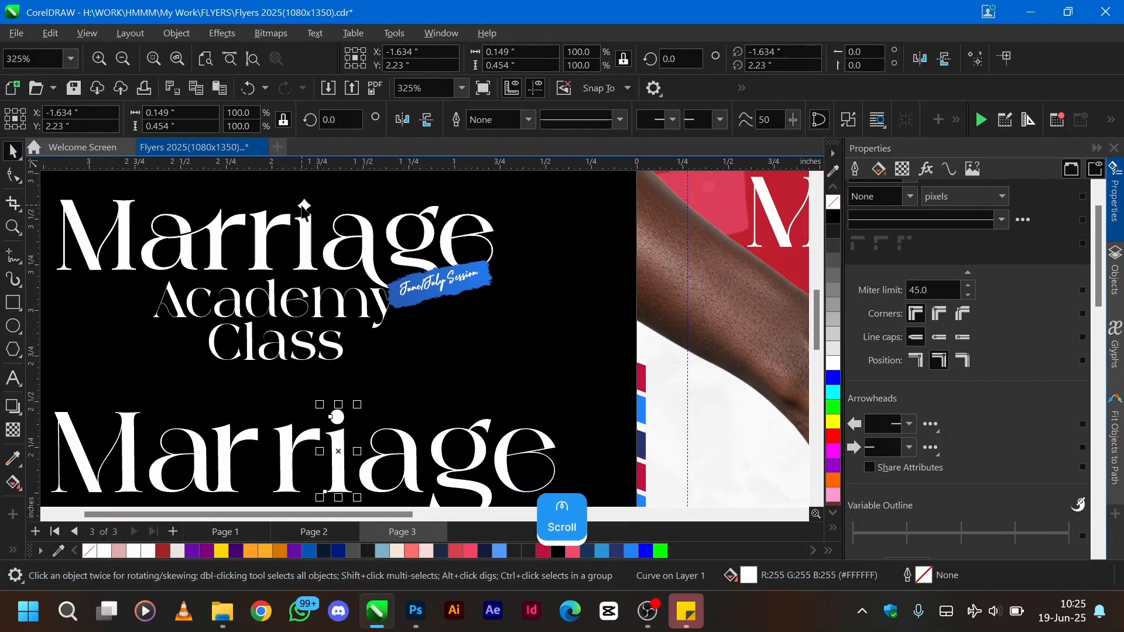
# - Draw a circle about 0.205 in across in the black area beside the Academy Class title, with white fill and no outline
pyautogui.click(12, 326)
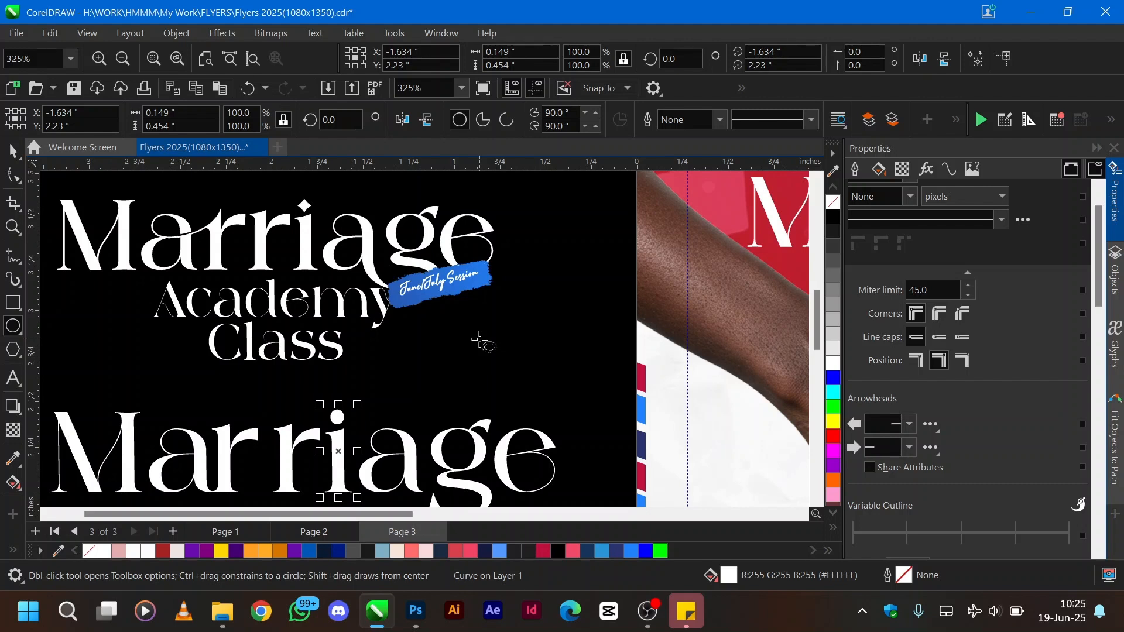
pyautogui.moveTo(534, 312); pyautogui.dragTo(543, 319)
pyautogui.press('space')
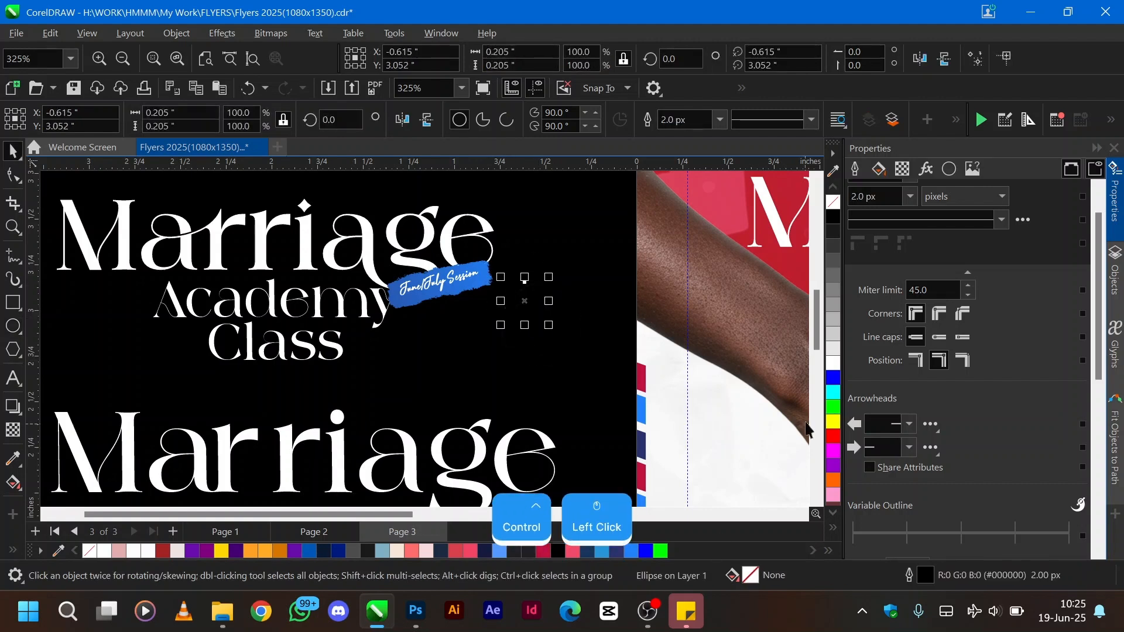
pyautogui.click(833, 363)
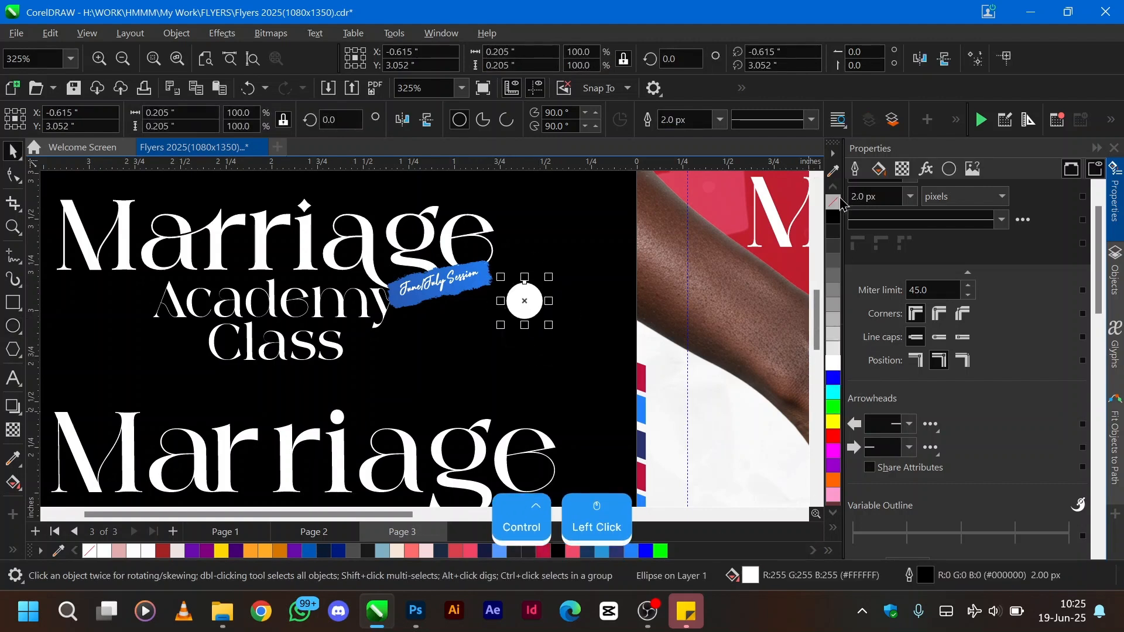
pyautogui.rightClick(833, 202)
# - Duplicate the white circle into a two-by-two cluster whose edges touch, leaving a small star-shaped gap in the middle
pyautogui.hotkey('ctrl', 'c')
pyautogui.hotkey('ctrl', 'v')
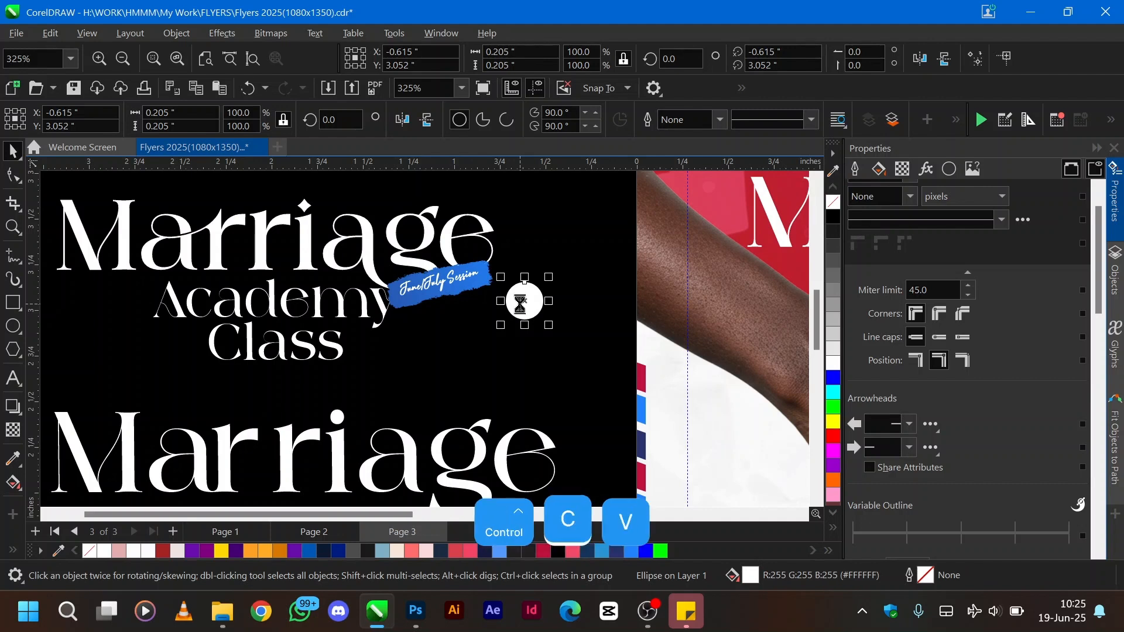
pyautogui.moveTo(521, 301); pyautogui.dragTo(550, 334)
pyautogui.keyDown('shift'); pyautogui.click(522, 299); pyautogui.keyUp('shift')
pyautogui.hotkey('ctrl', 'c')
pyautogui.hotkey('ctrl', 'v')
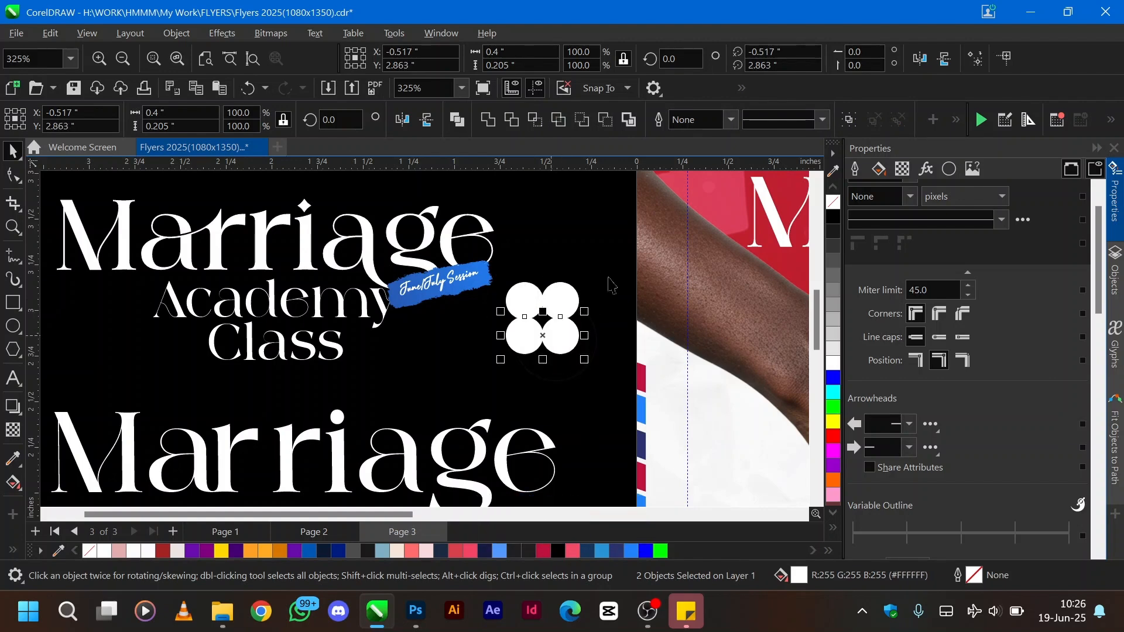
pyautogui.click(615, 285)
# - Turn the gap enclosed by the four circles into its own shape with Smart Fill
pyautogui.scroll(2, 537, 332)
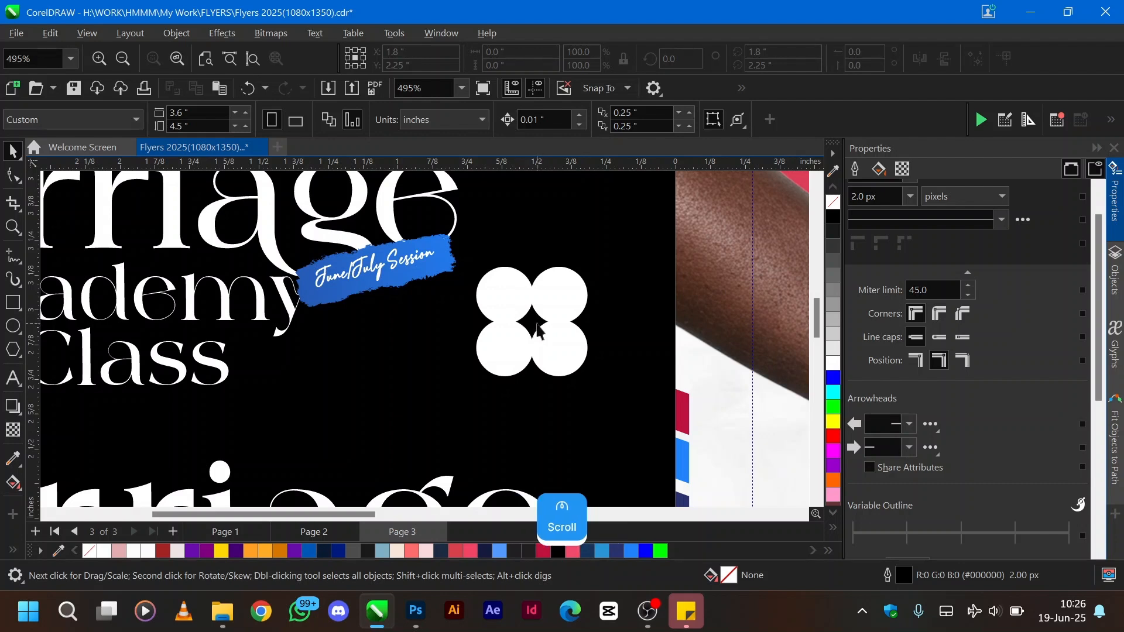
pyautogui.hotkey('alt', 'm')
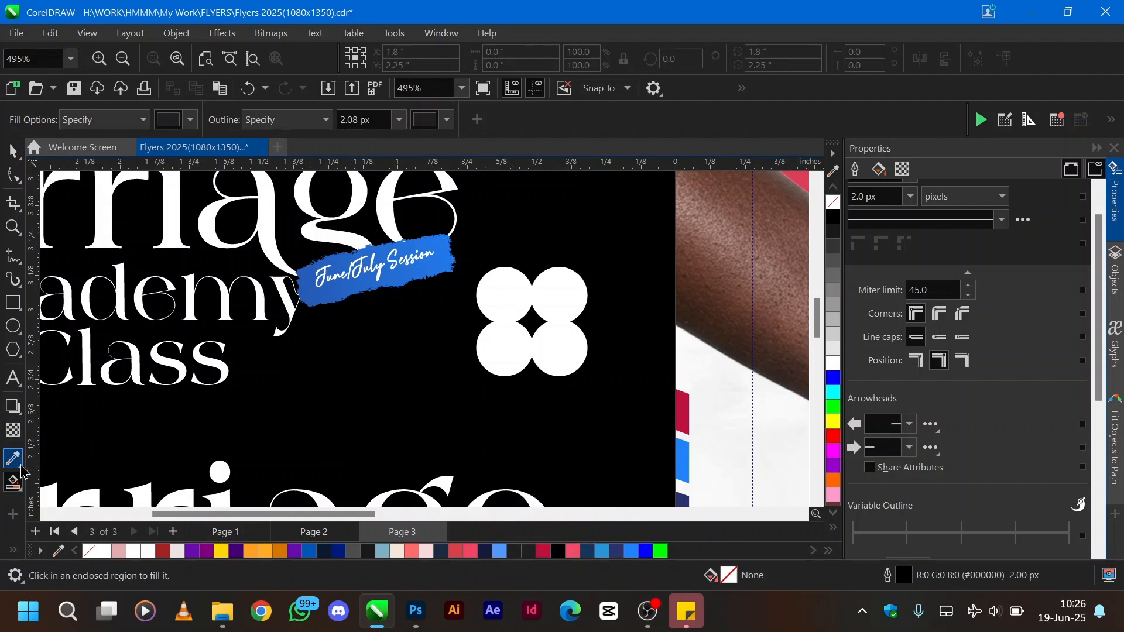
pyautogui.click(21, 496)
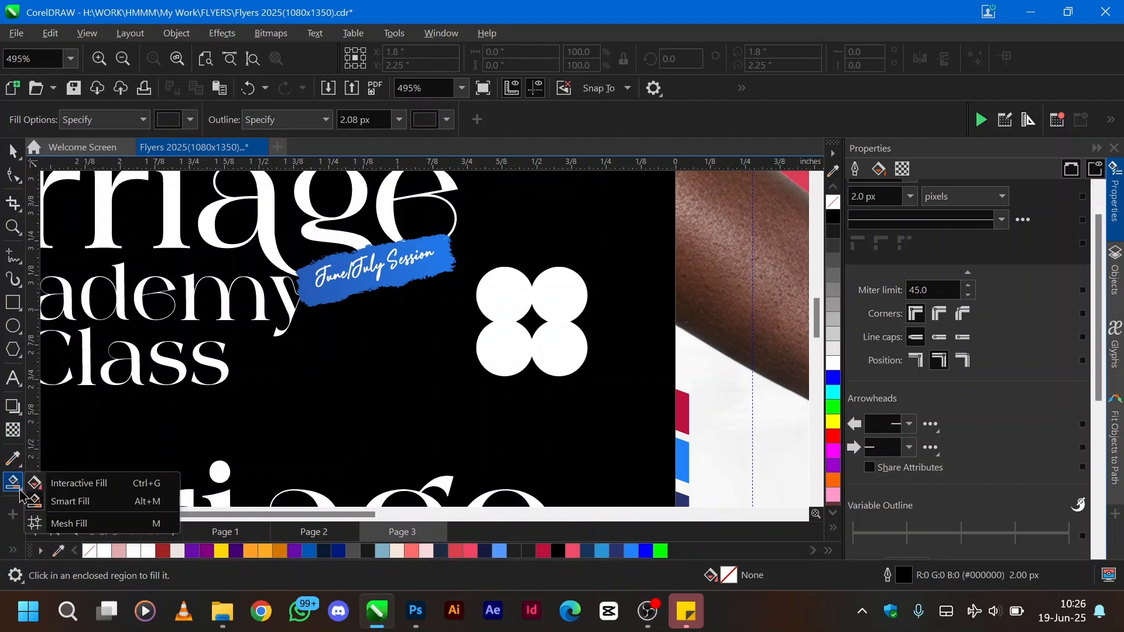
pyautogui.click(101, 505)
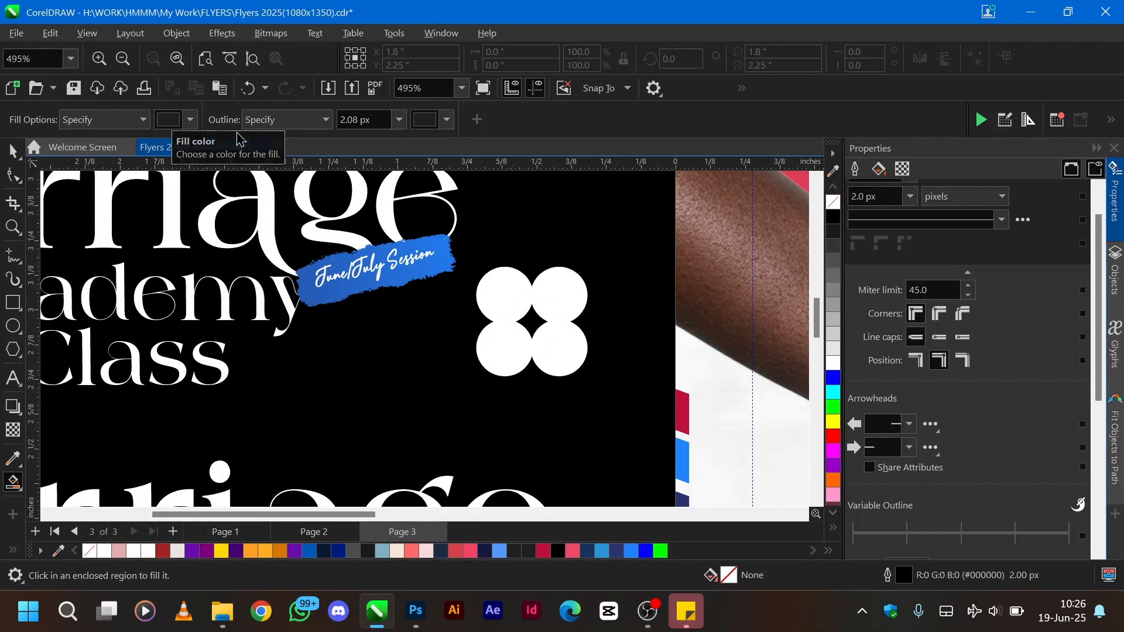
pyautogui.click(530, 321)
pyautogui.press('space')
pyautogui.scroll(-2, 623, 306)
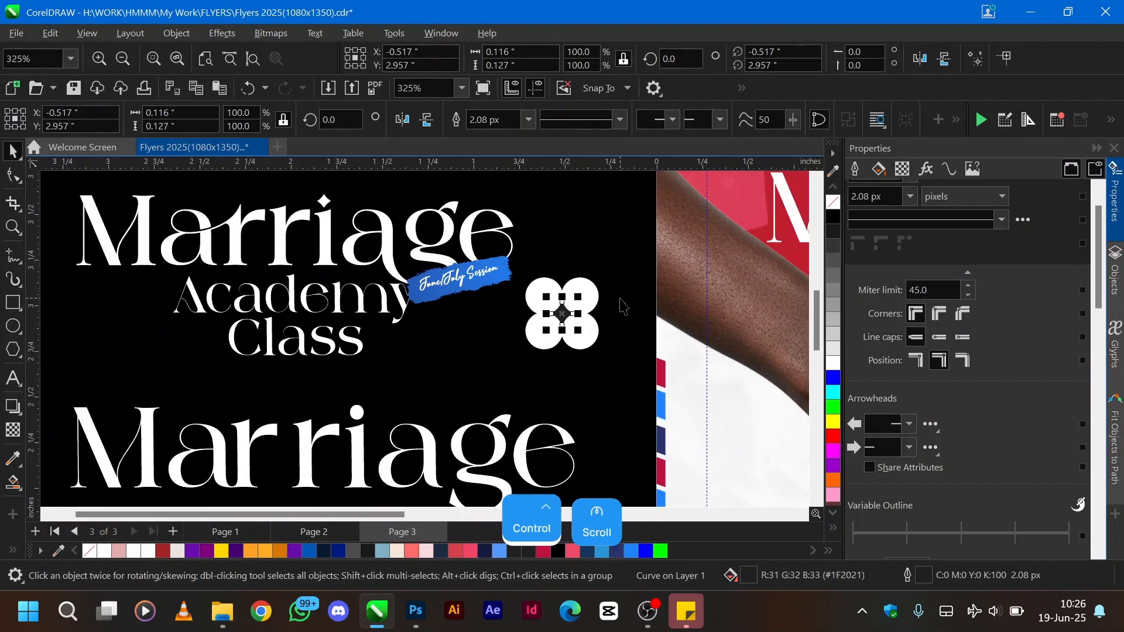
# - Move the four-pointed star out of the circle cluster, enlarge it to about 0.356 by 0.39 in and fill it white
pyautogui.moveTo(562, 313); pyautogui.dragTo(490, 299)
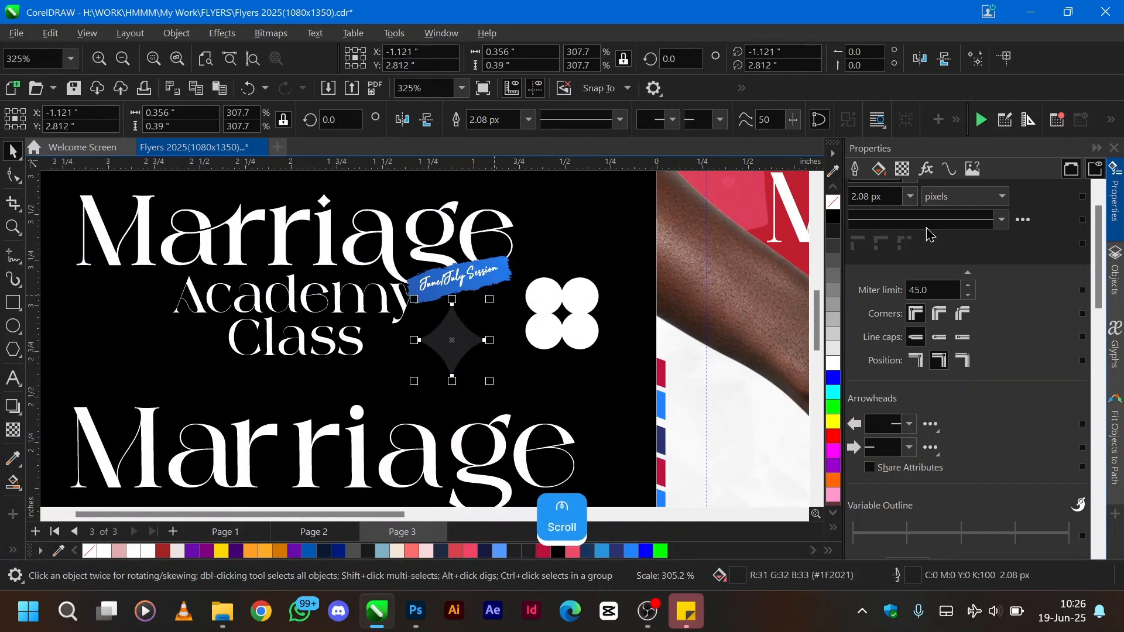
pyautogui.click(833, 363)
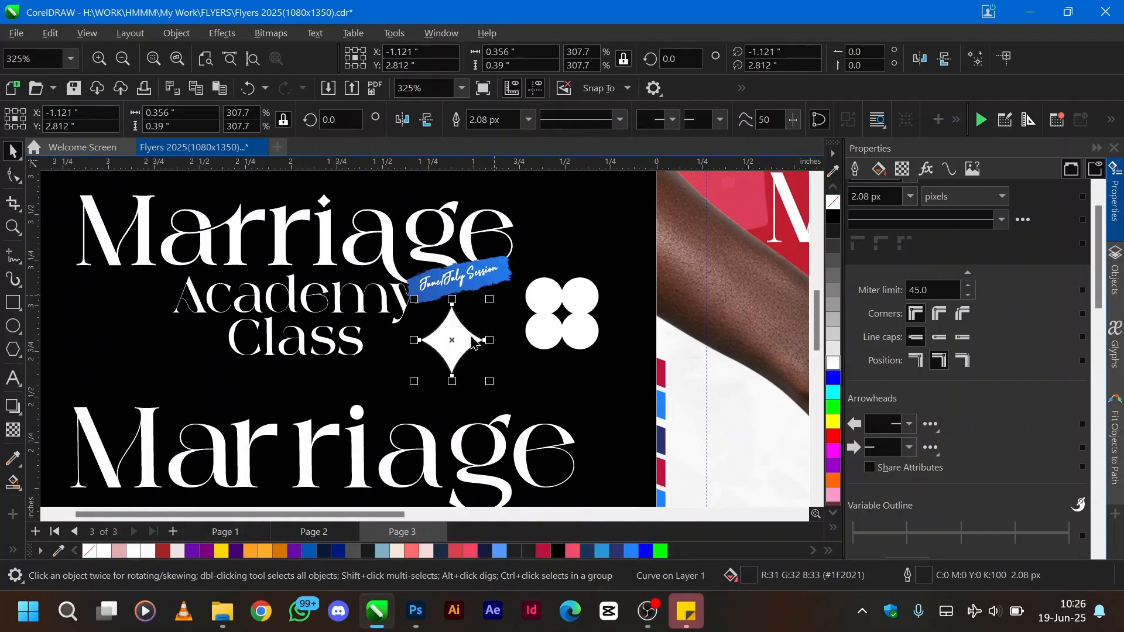
pyautogui.keyDown('ctrl'); pyautogui.scroll(2, 347, 419); pyautogui.keyUp('ctrl')
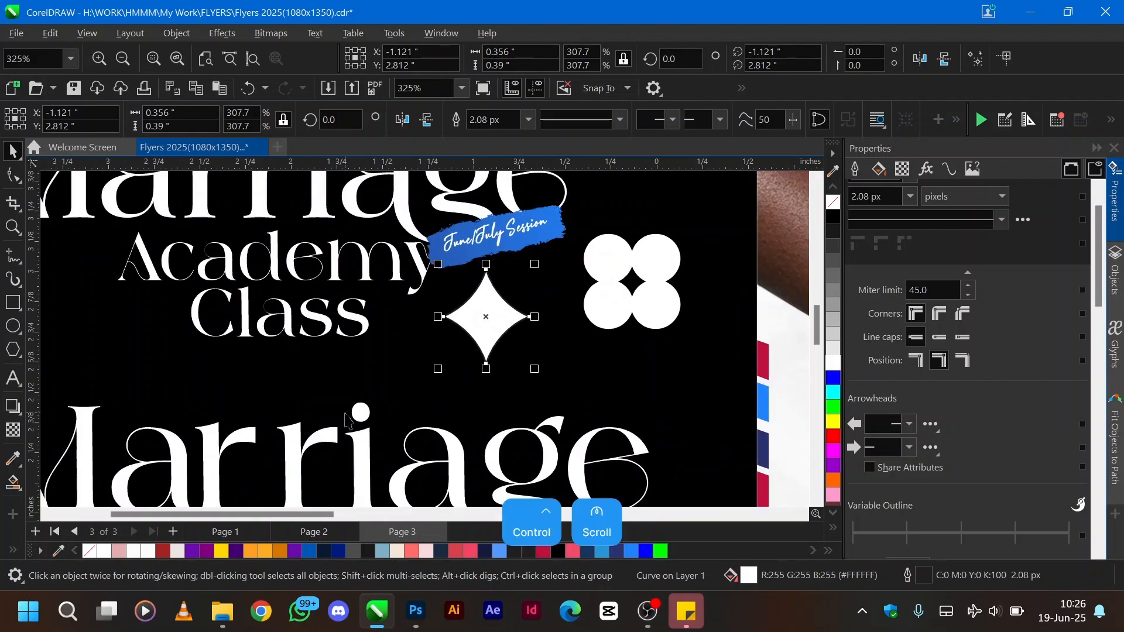
# - Shrink the star to about 0.099 by 0.108 in and place it beside the dot of the i in the new Marriage lettering
pyautogui.moveTo(553, 248); pyautogui.dragTo(392, 414)
pyautogui.scroll(-1, 387, 412)
pyautogui.hscroll(-3, 388, 411)
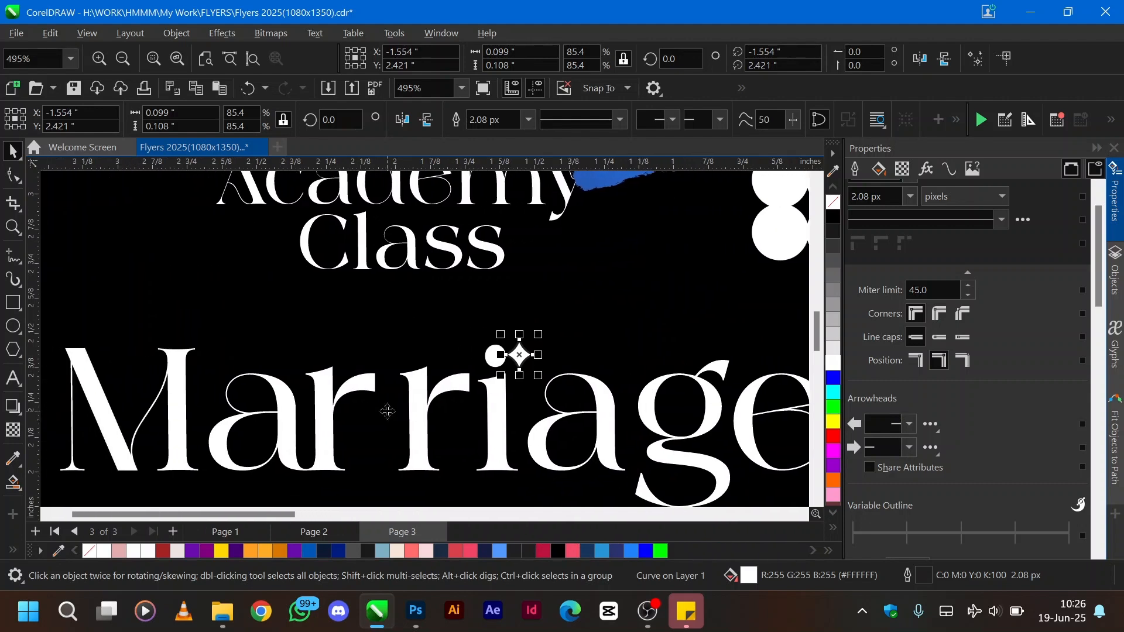
pyautogui.click(494, 363)
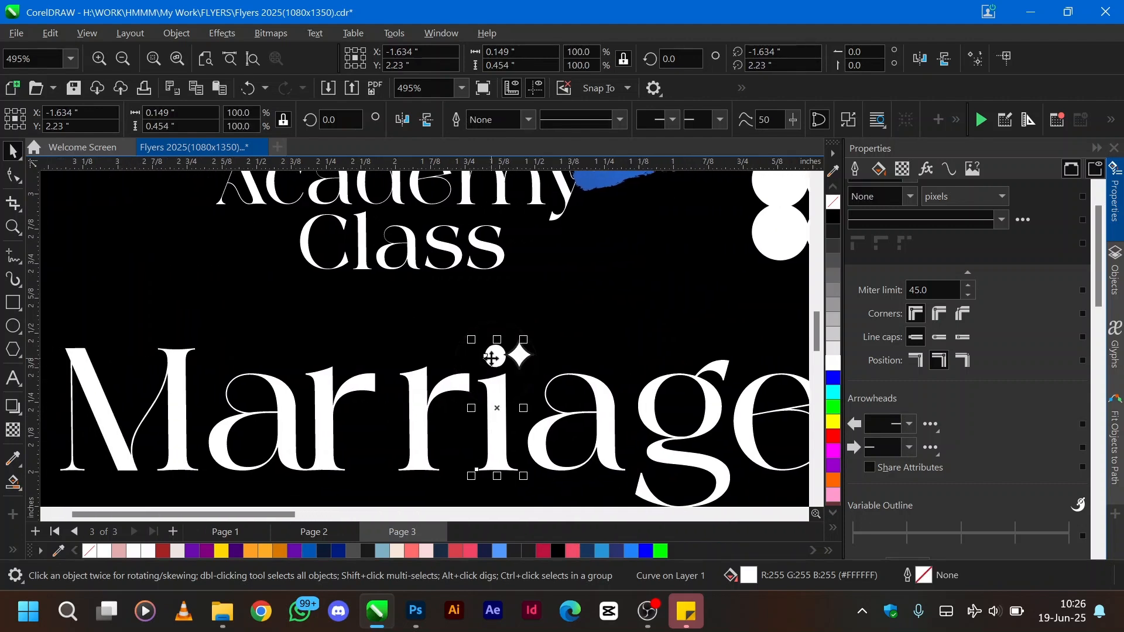
pyautogui.press('ctrl')
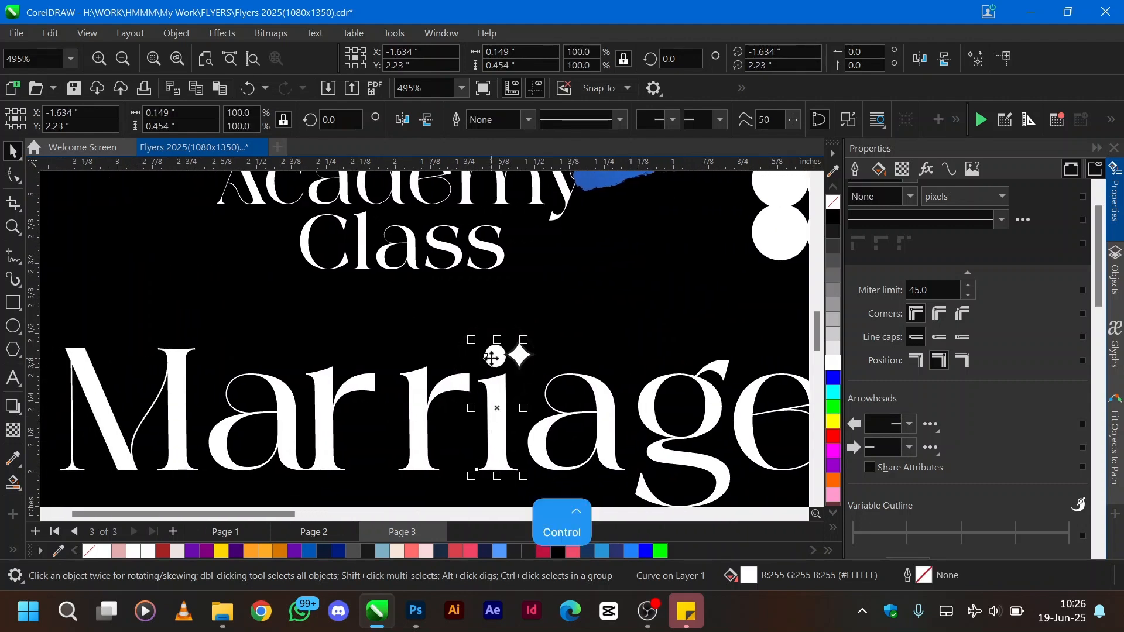
pyautogui.press('shift')
pyautogui.hotkey('ctrl', 'shift', 'q')
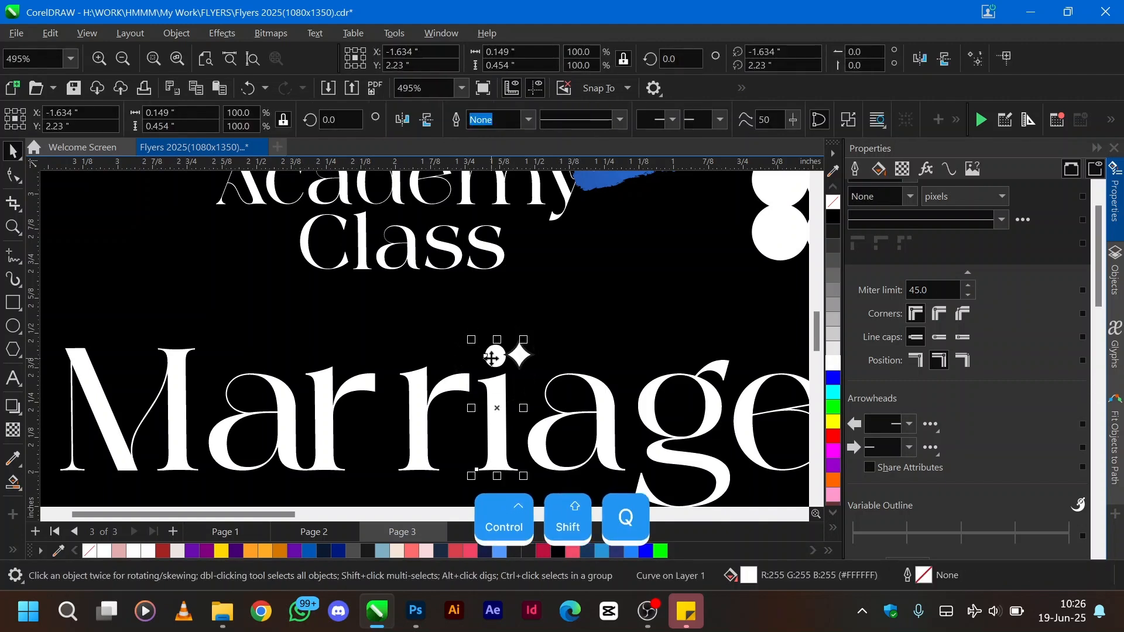
pyautogui.press('F10')
pyautogui.scroll(1, 476, 326)
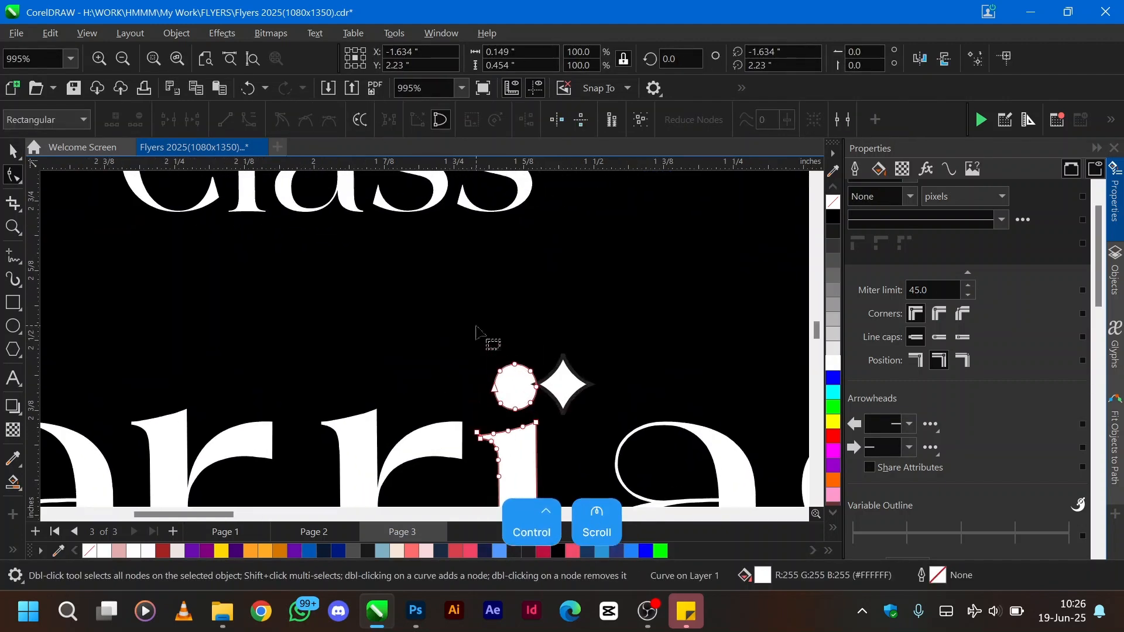
pyautogui.scroll(1, 476, 326)
pyautogui.press('space')
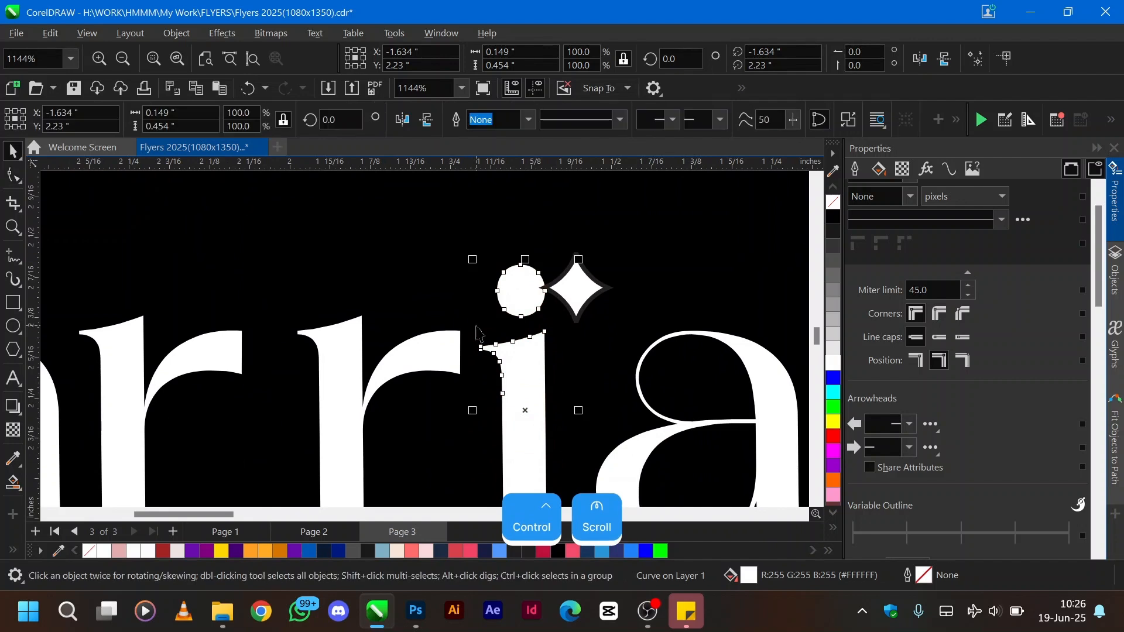
# - Remove the star's outline, move it over the dot of the i and centre it horizontally on that letter
pyautogui.click(580, 288)
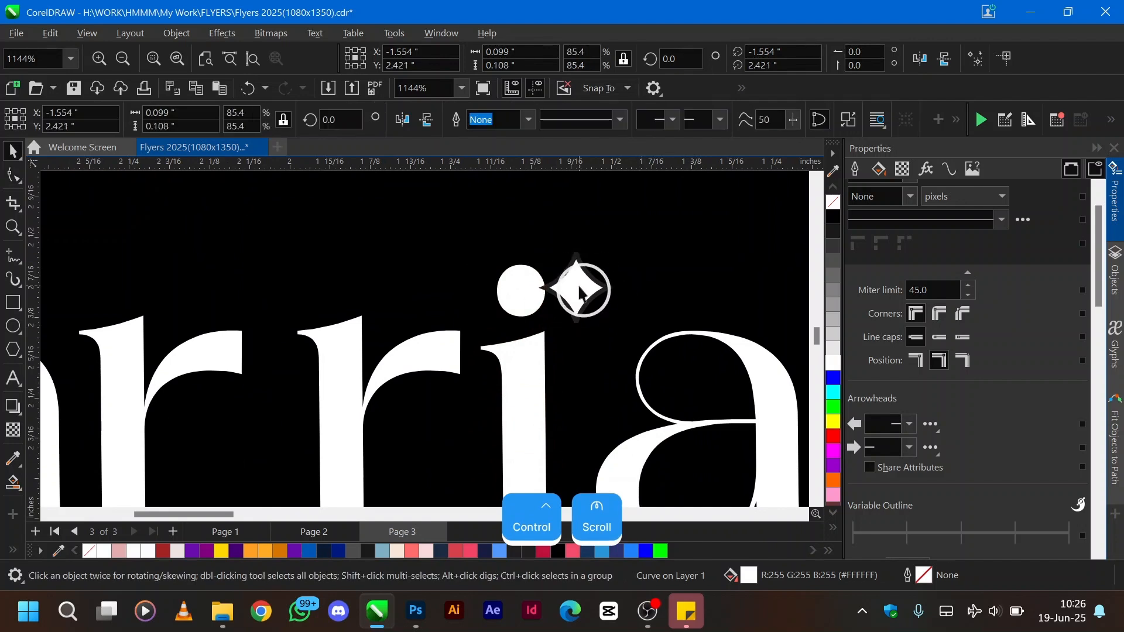
pyautogui.rightClick(832, 207)
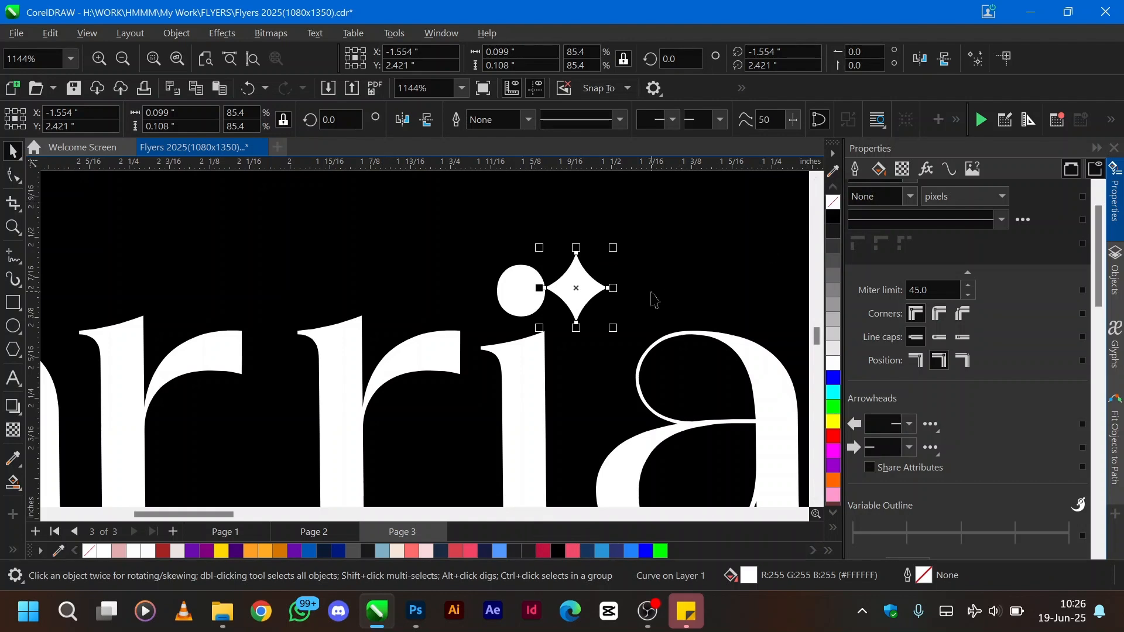
pyautogui.moveTo(588, 291); pyautogui.dragTo(527, 295)
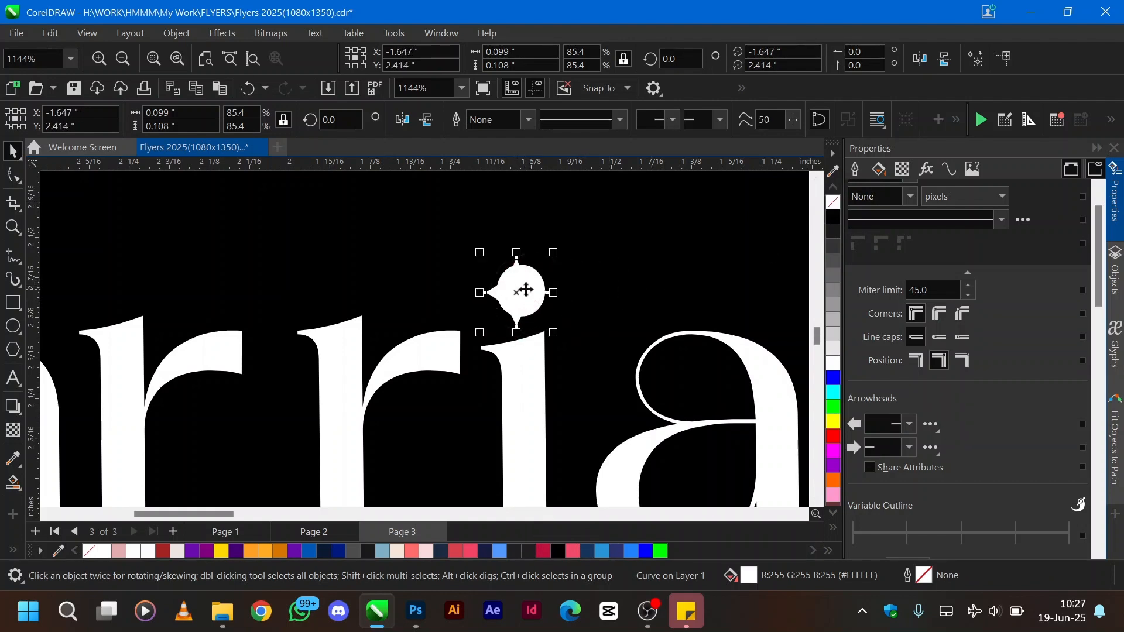
pyautogui.keyDown('shift'); pyautogui.click(531, 360); pyautogui.keyUp('shift')
pyautogui.press('c')
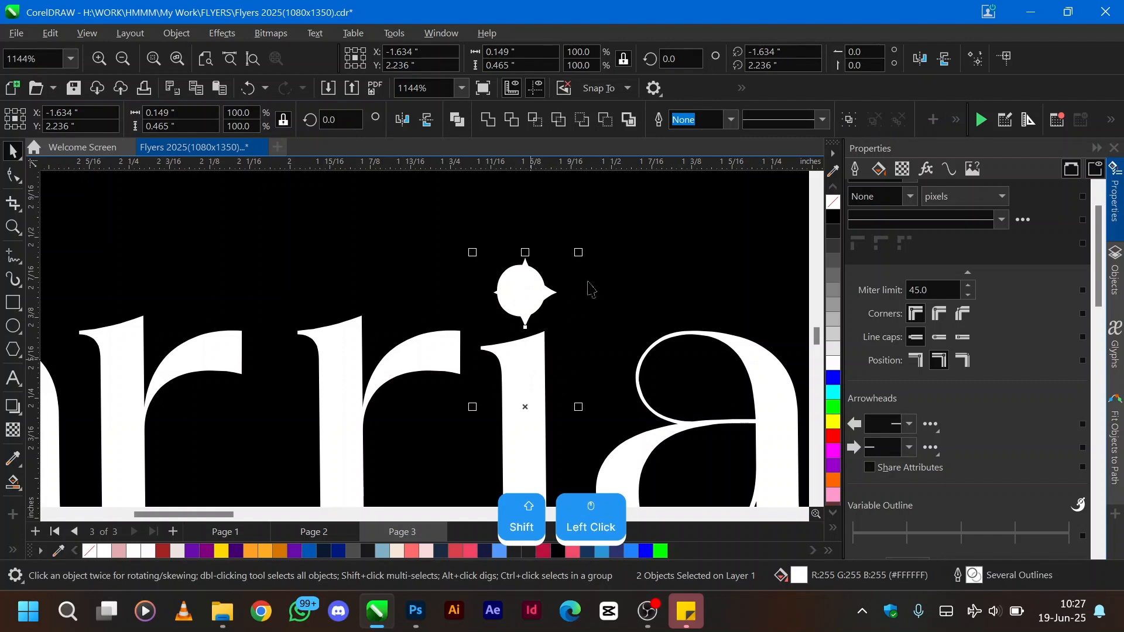
pyautogui.click(651, 247)
# - Delete all nodes of the round dot from the letter i, leaving the star in its place
pyautogui.click(513, 271)
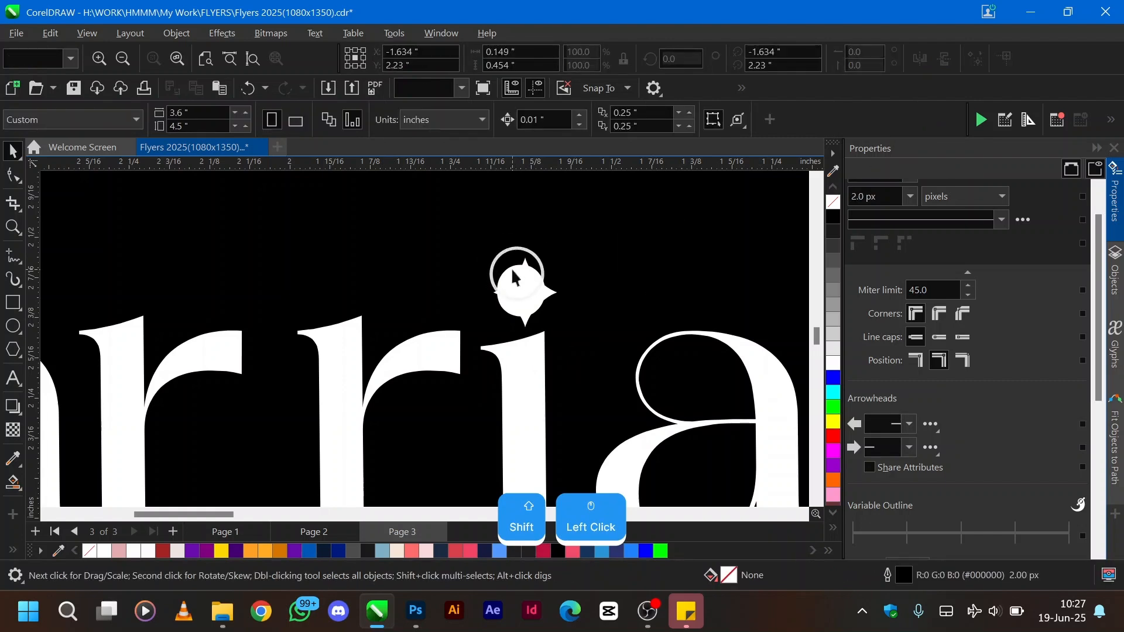
pyautogui.hotkey('ctrl', 'z')
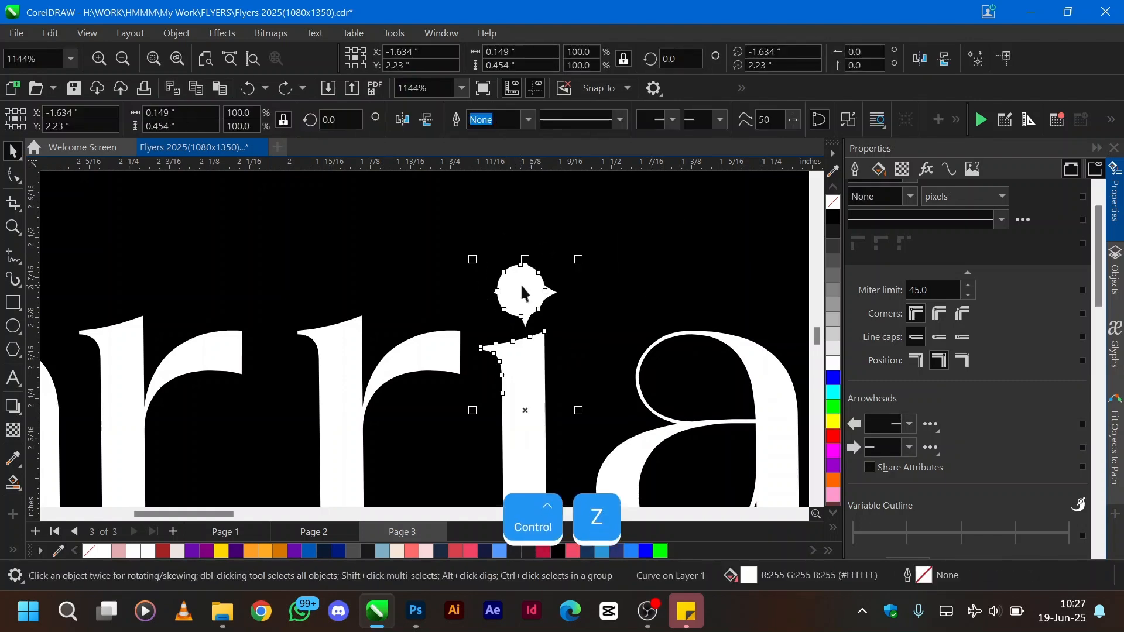
pyautogui.press('F10')
pyautogui.click(466, 224)
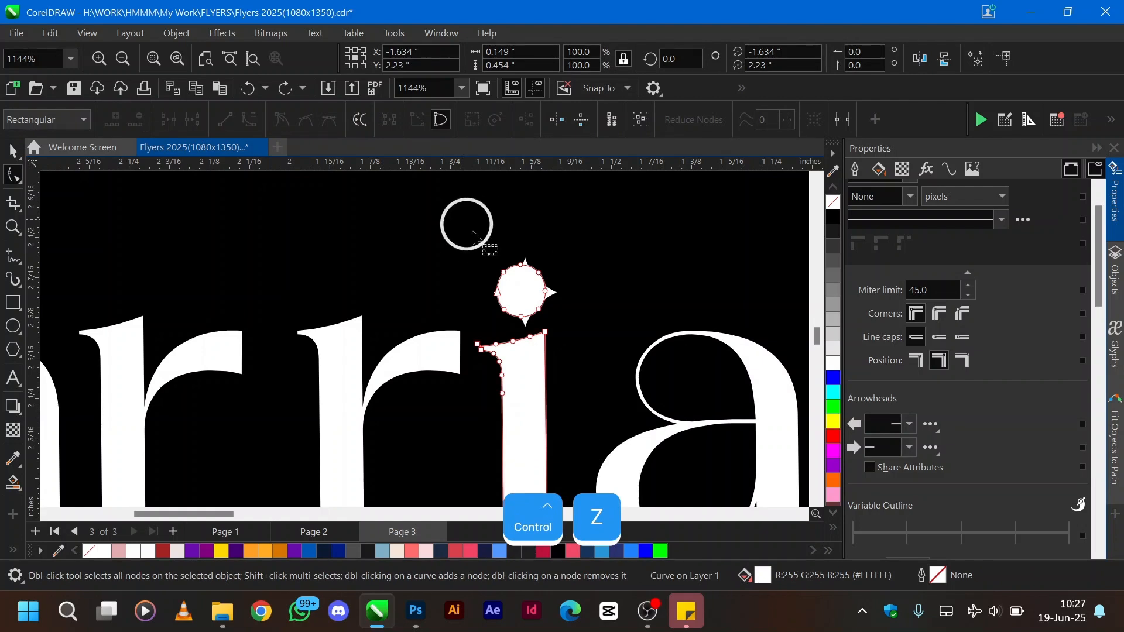
pyautogui.moveTo(473, 236); pyautogui.dragTo(573, 328)
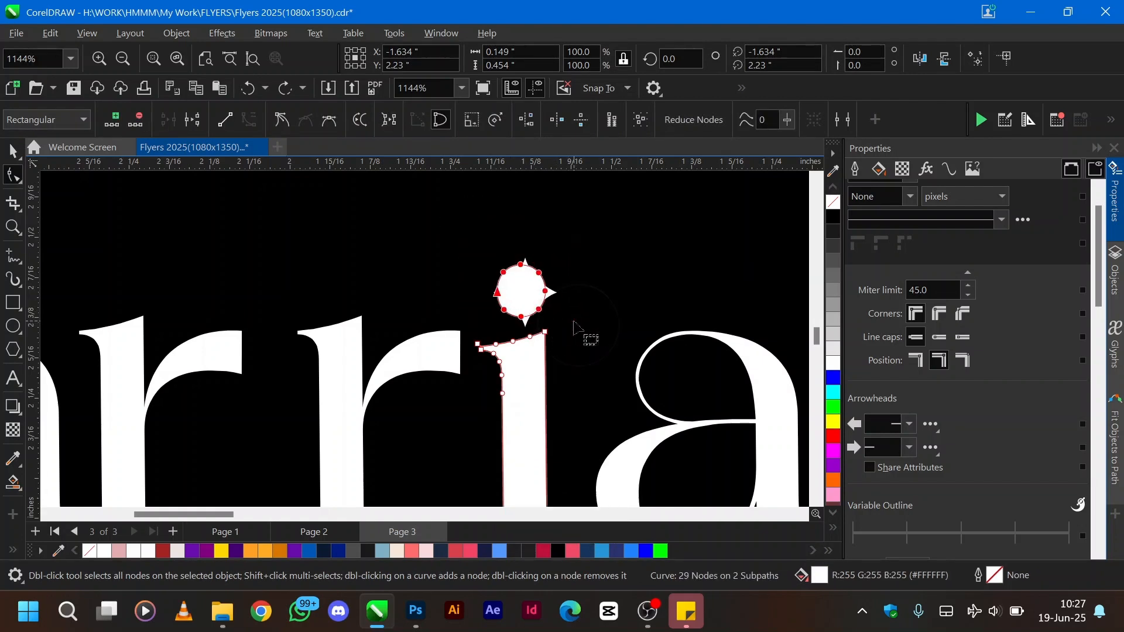
pyautogui.press('Delete')
pyautogui.press('space')
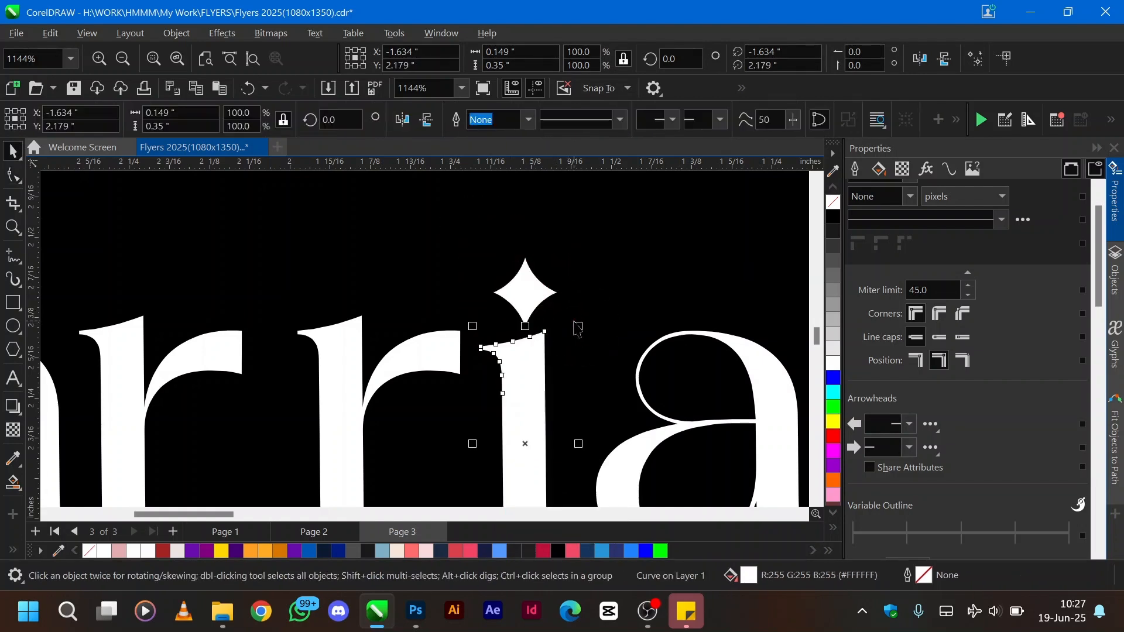
# - Nudge the star slightly left and up above the stem of the i, to about X -1.639 in, Y 2.419 in
pyautogui.click(521, 312)
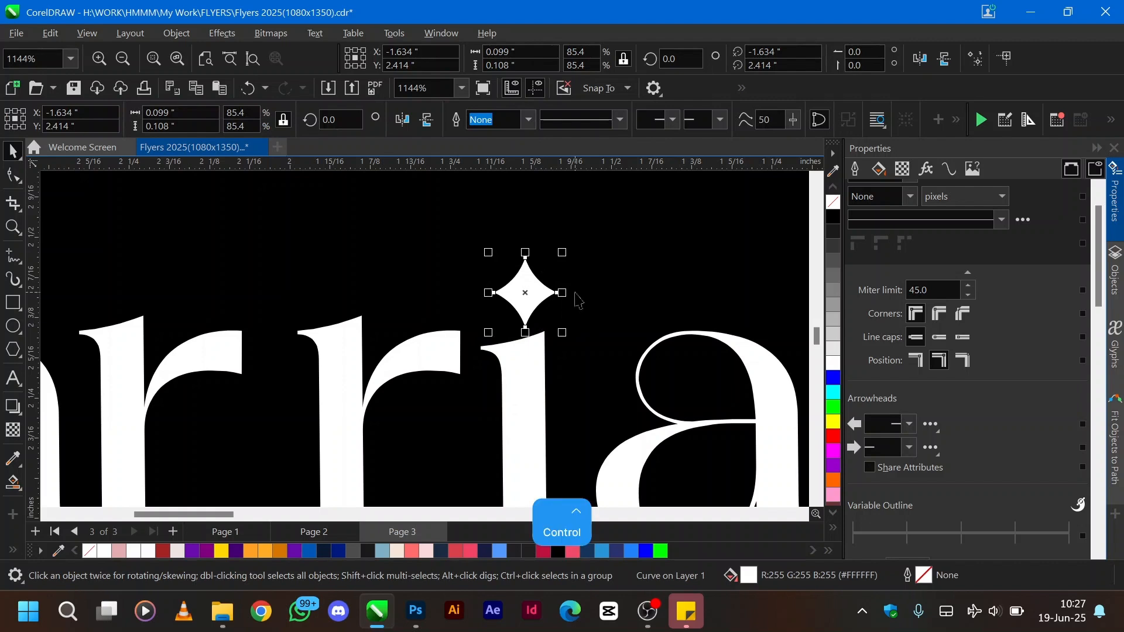
pyautogui.hotkey('ctrl', 'Left')
pyautogui.hotkey('ctrl', 'Left')
pyautogui.keyDown('ctrl'); pyautogui.scroll(-4, 578, 301); pyautogui.keyUp('ctrl')
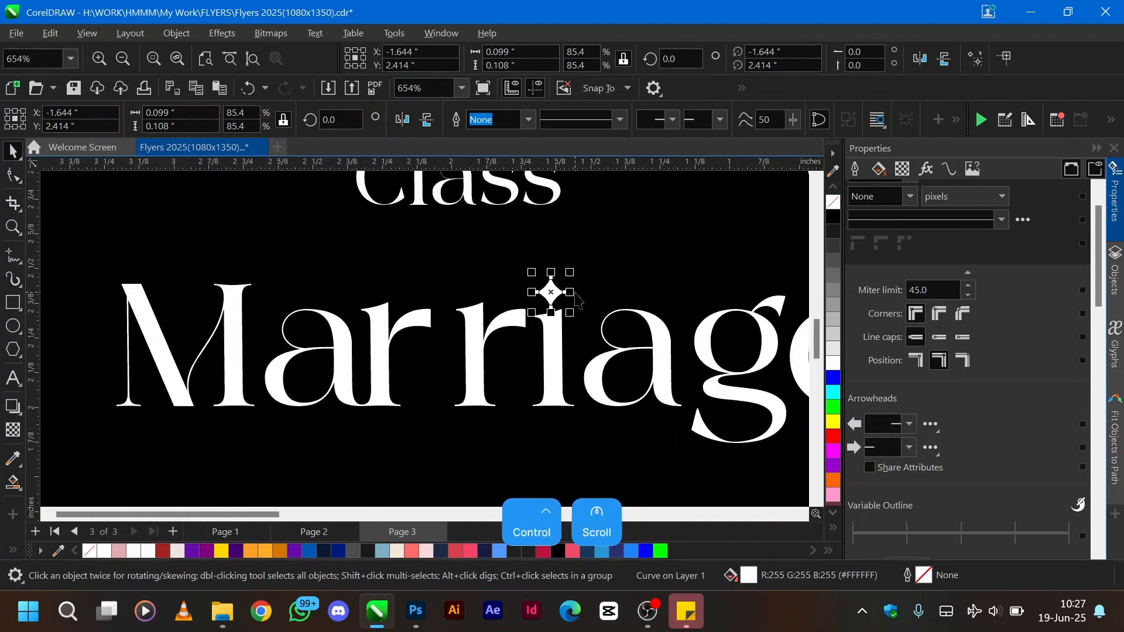
pyautogui.click(632, 246)
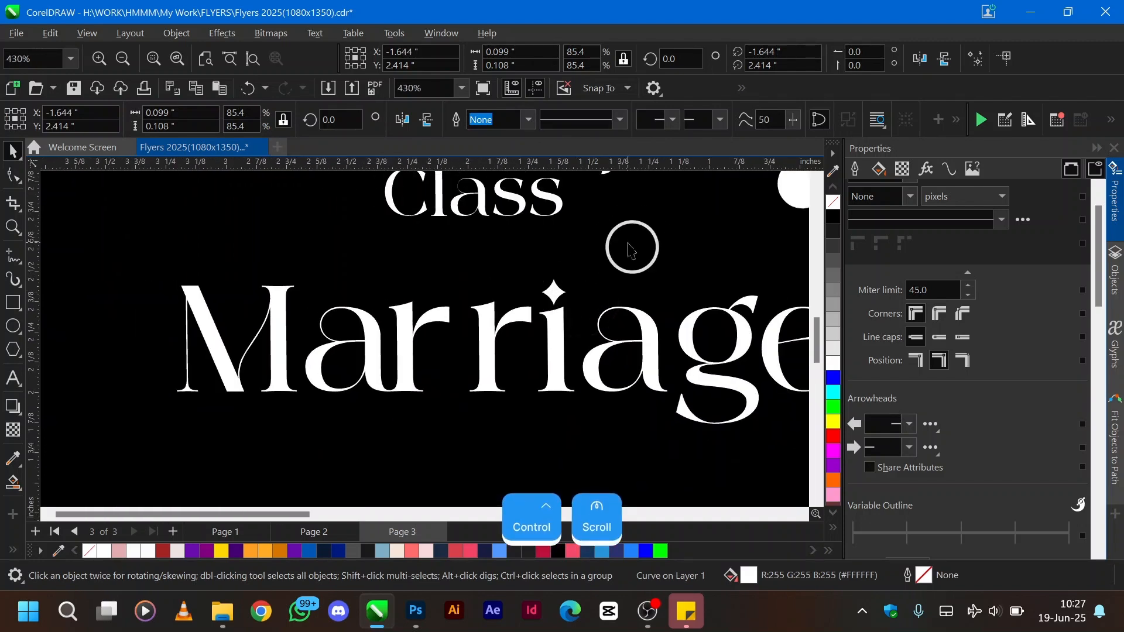
pyautogui.click(558, 289)
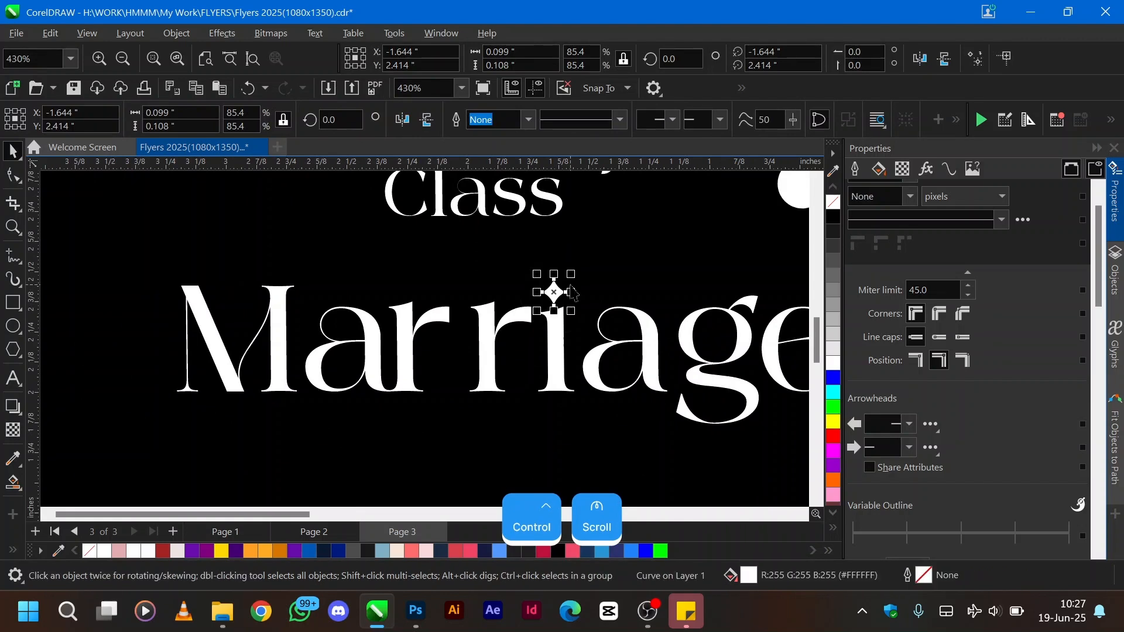
pyautogui.hotkey('ctrl', 'Up')
pyautogui.hotkey('ctrl', 'Right')
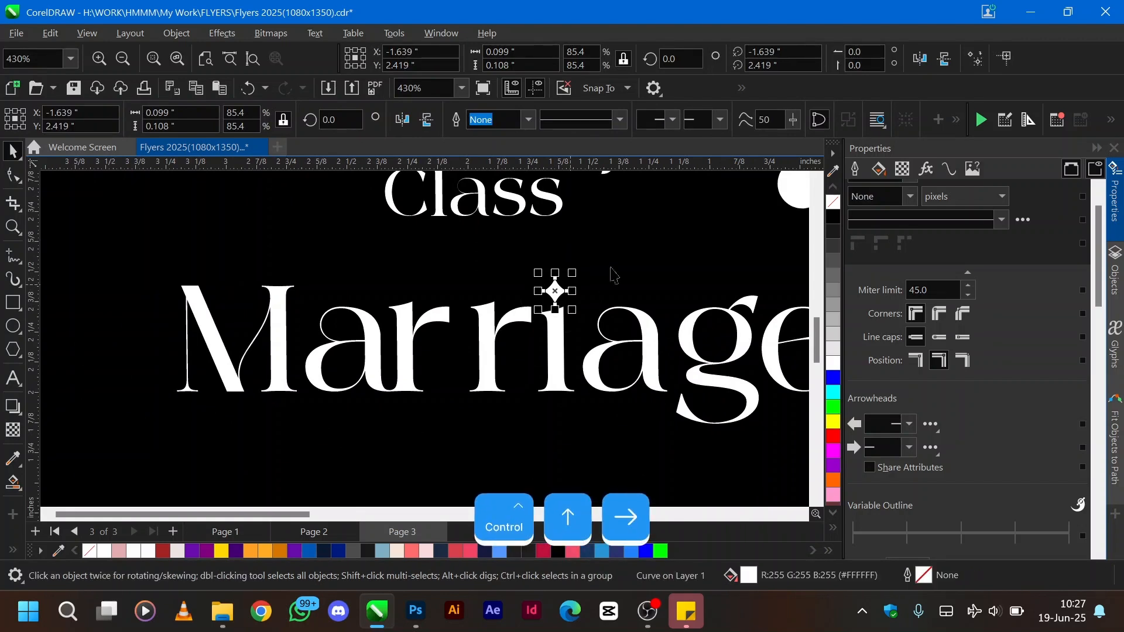
pyautogui.click(633, 262)
pyautogui.scroll(-3, 633, 264)
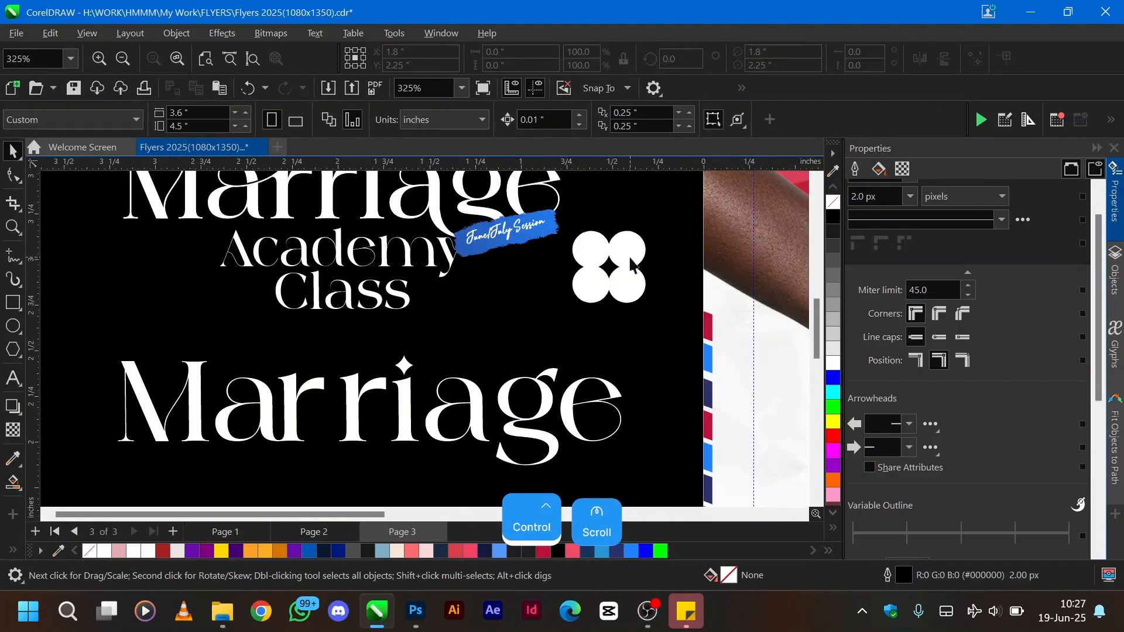
pyautogui.scroll(-2, 482, 357)
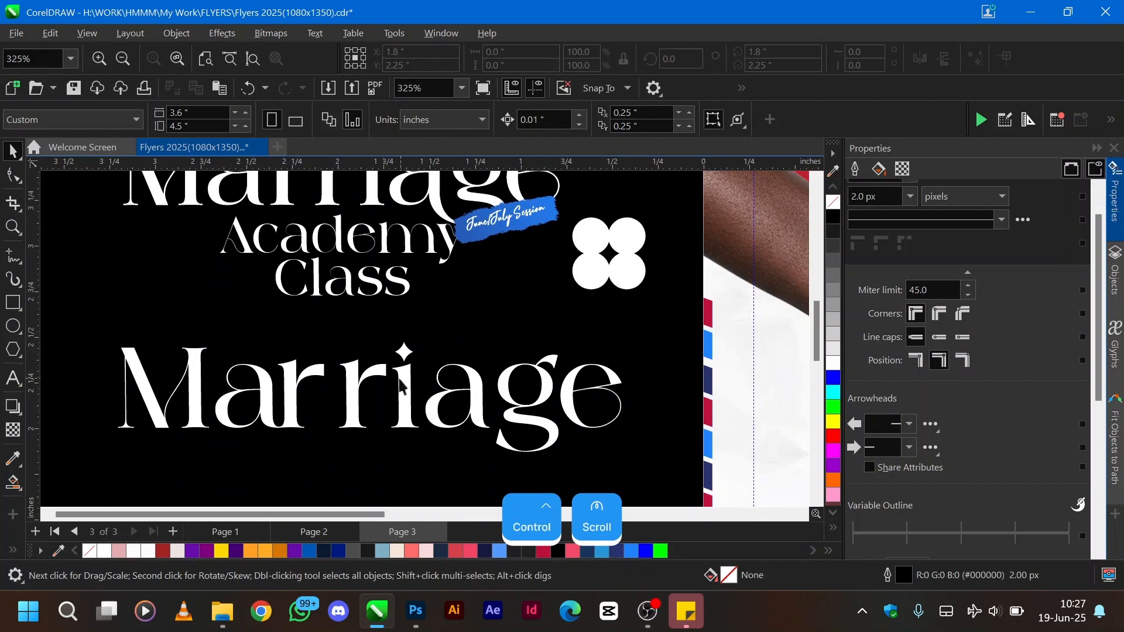
# - Delete the first separate r of the lower Marriage lettering and add an r to the preceding a, forming an ar ligature
pyautogui.scroll(1, 402, 366)
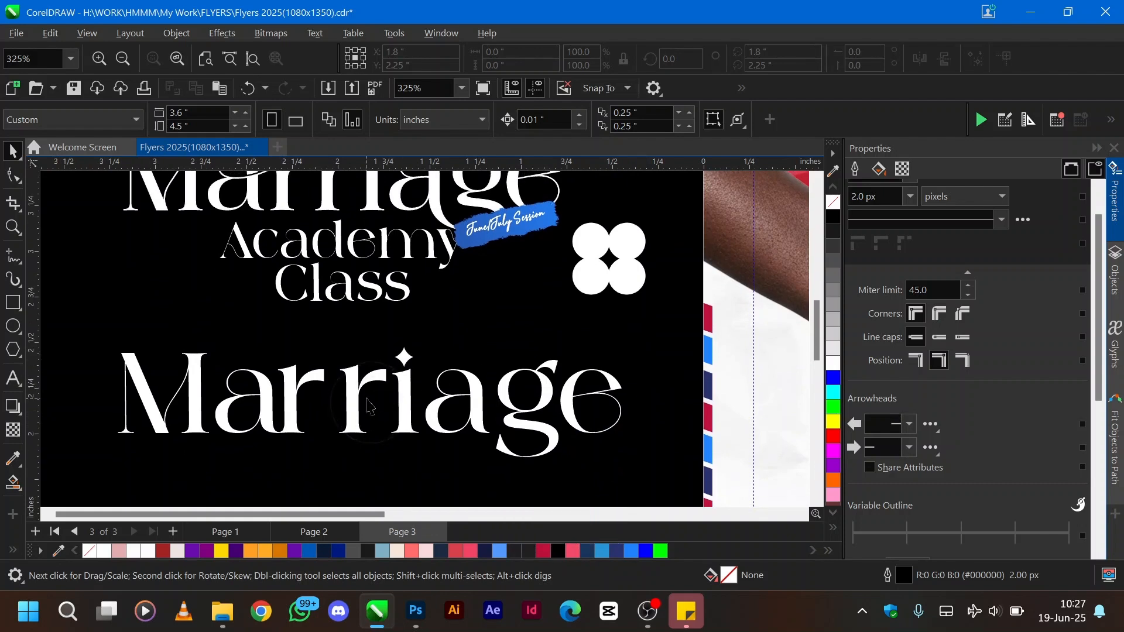
pyautogui.keyDown('ctrl'); pyautogui.scroll(-1, 389, 401); pyautogui.keyUp('ctrl')
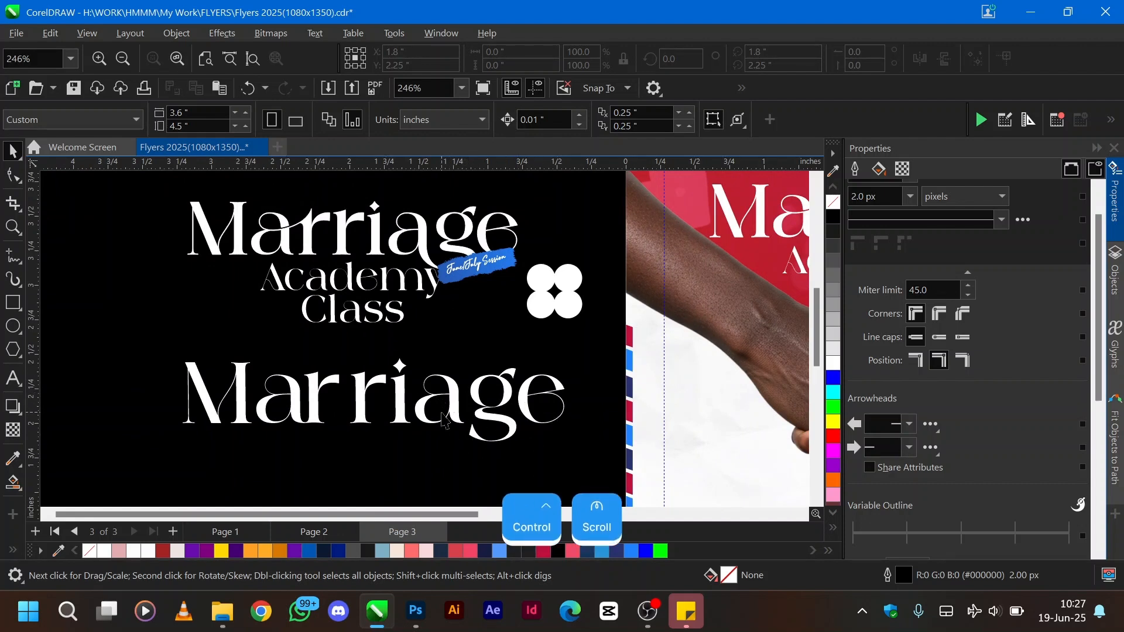
pyautogui.click(319, 402)
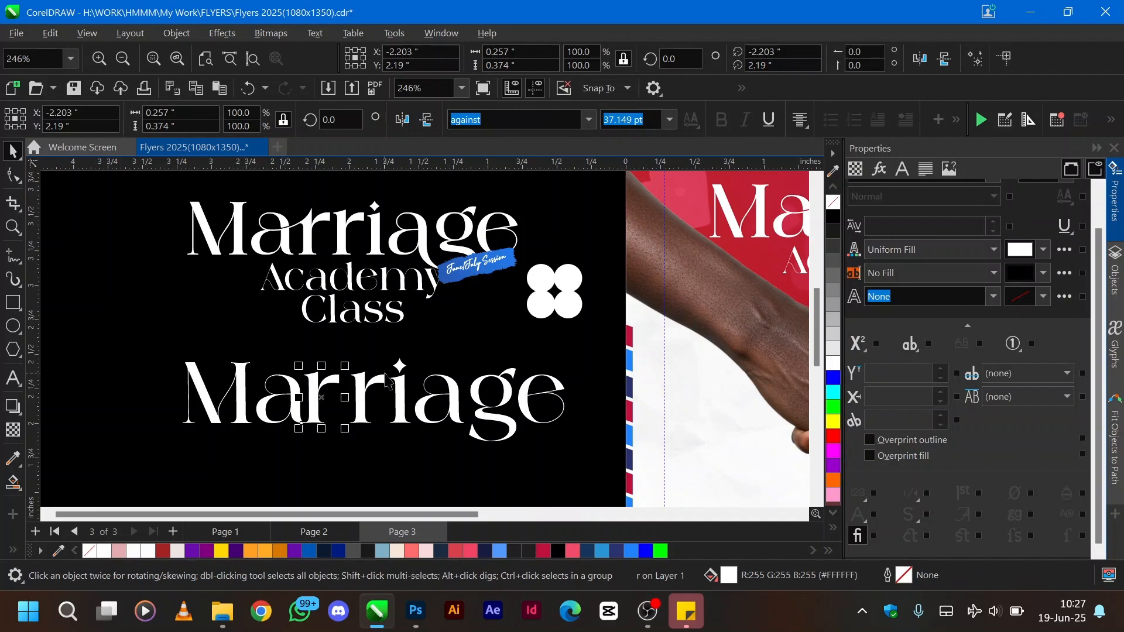
pyautogui.press('Delete')
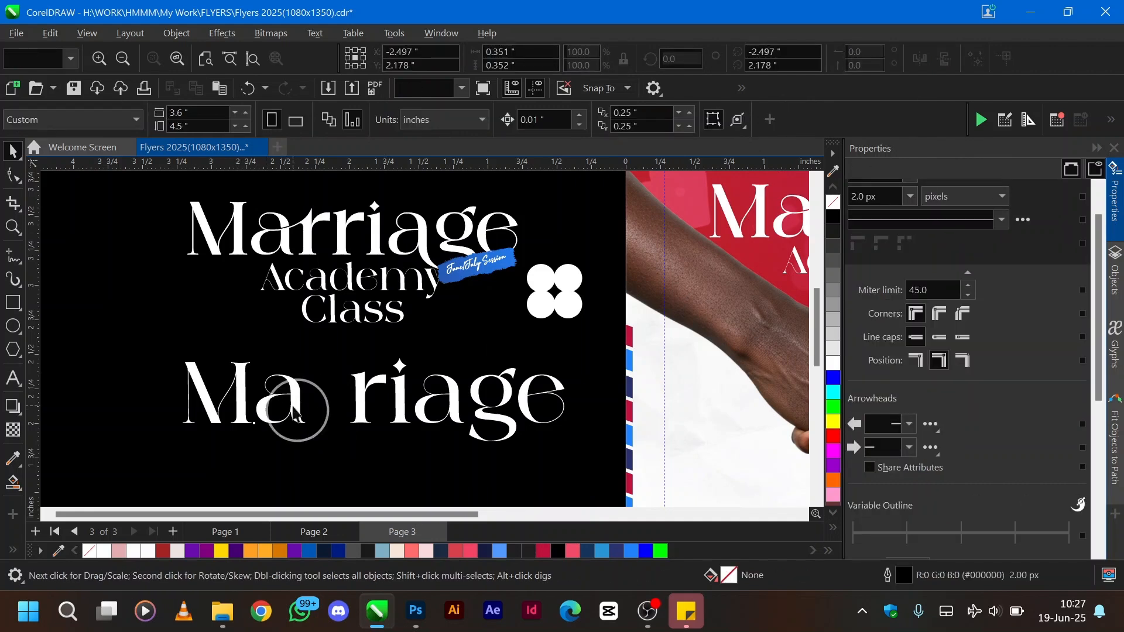
pyautogui.click(296, 415)
pyautogui.hotkey('ctrl', 'z')
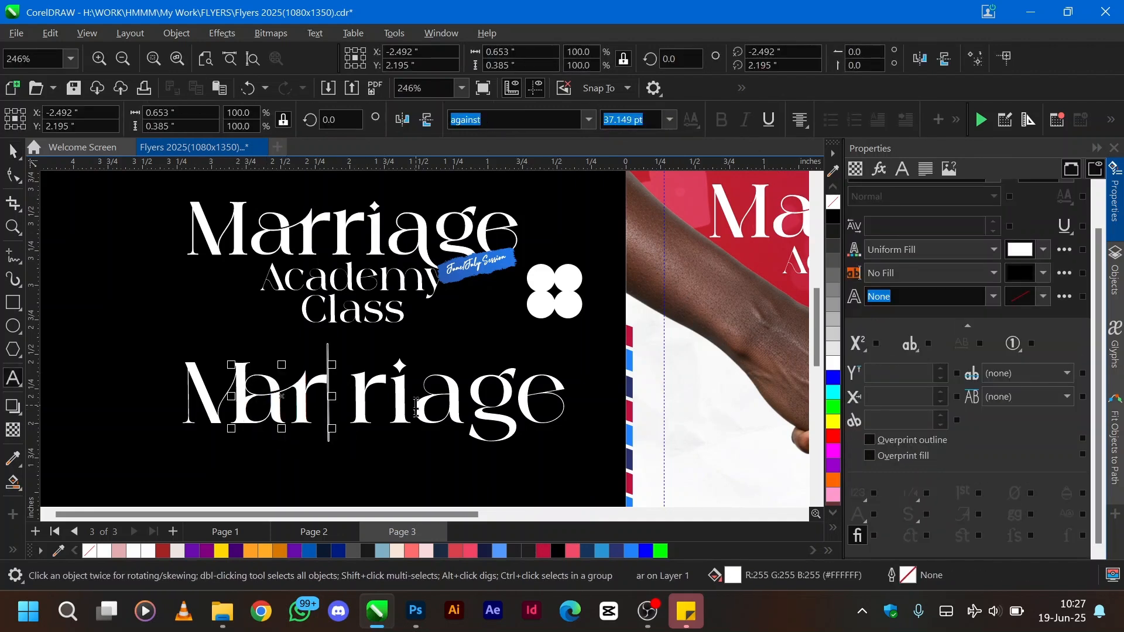
pyautogui.hotkey('ctrl', 'space')
# - Delete the separate g of the lower Marriage lettering and add a g to the preceding a, forming an ag ligature
pyautogui.click(487, 428)
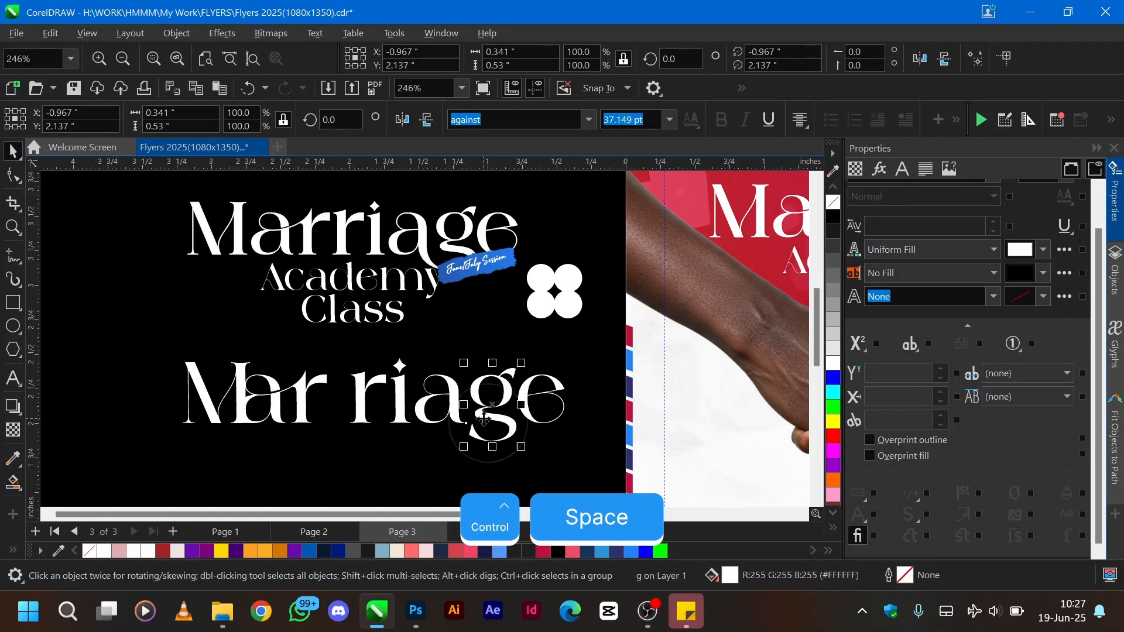
pyautogui.press('Delete')
pyautogui.click(457, 424)
pyautogui.hotkey('ctrl', 'space')
pyautogui.click(460, 422)
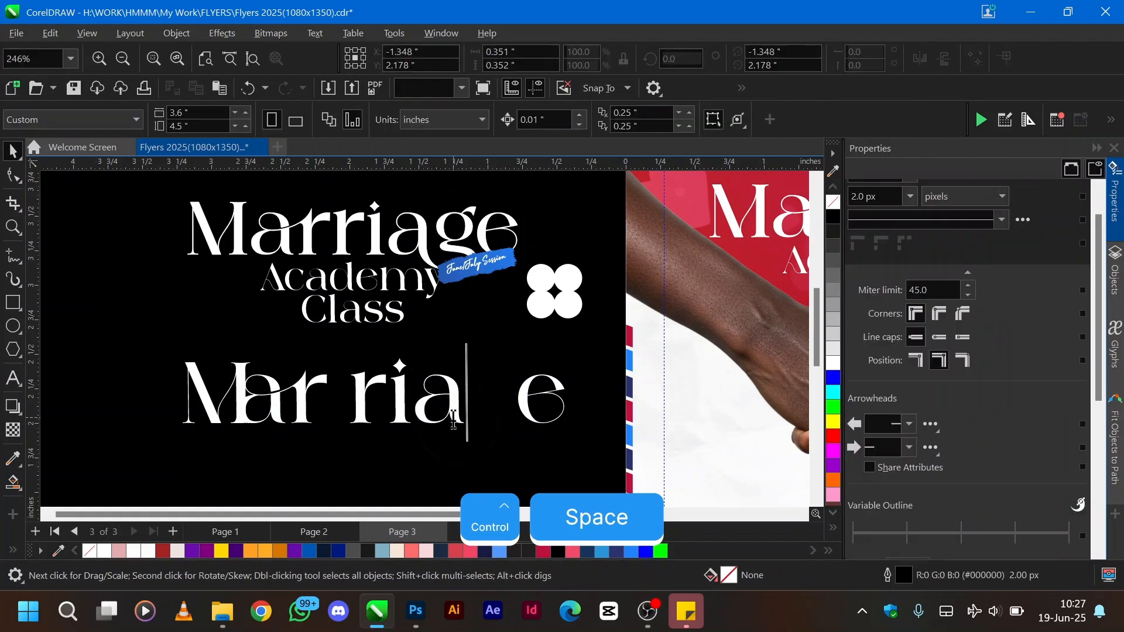
pyautogui.write('g')
pyautogui.hotkey('ctrl', 'space')
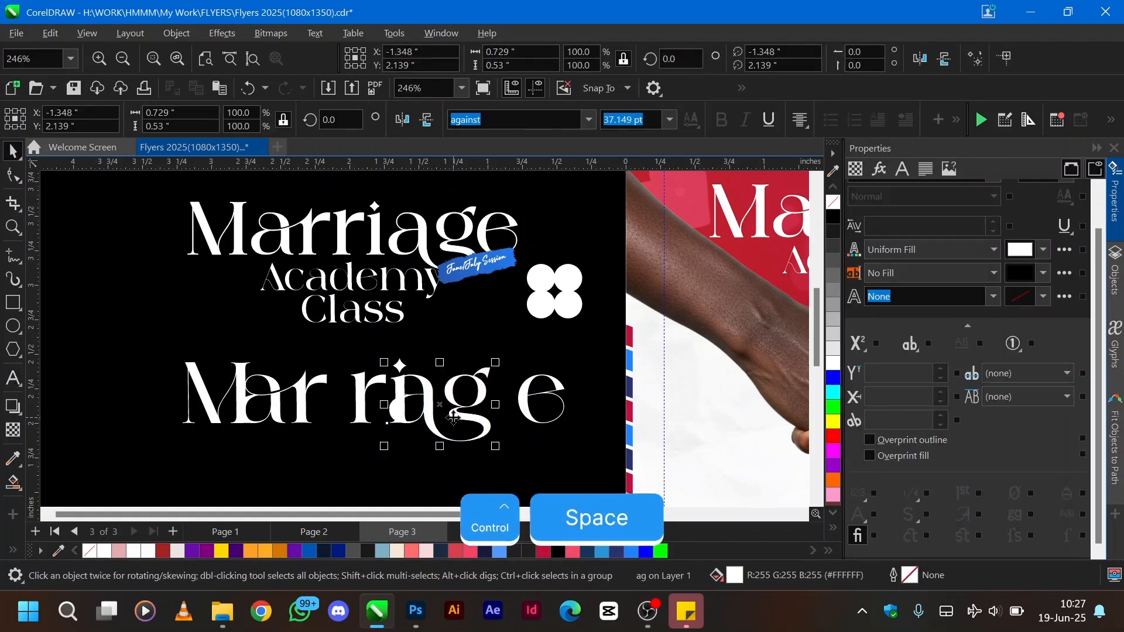
# - Nudge the ag ligature horizontally toward the final e to close the gap between them
pyautogui.hotkey('shift', 'Right')
pyautogui.hotkey('shift', 'Right')
pyautogui.hotkey('shift', 'Right')
pyautogui.hotkey('shift', 'Right')
pyautogui.hotkey('shift', 'Right')
pyautogui.hotkey('shift', 'Right')
pyautogui.hotkey('shift', 'Right')
pyautogui.hotkey('shift', 'Right')
pyautogui.hotkey('shift', 'Right')
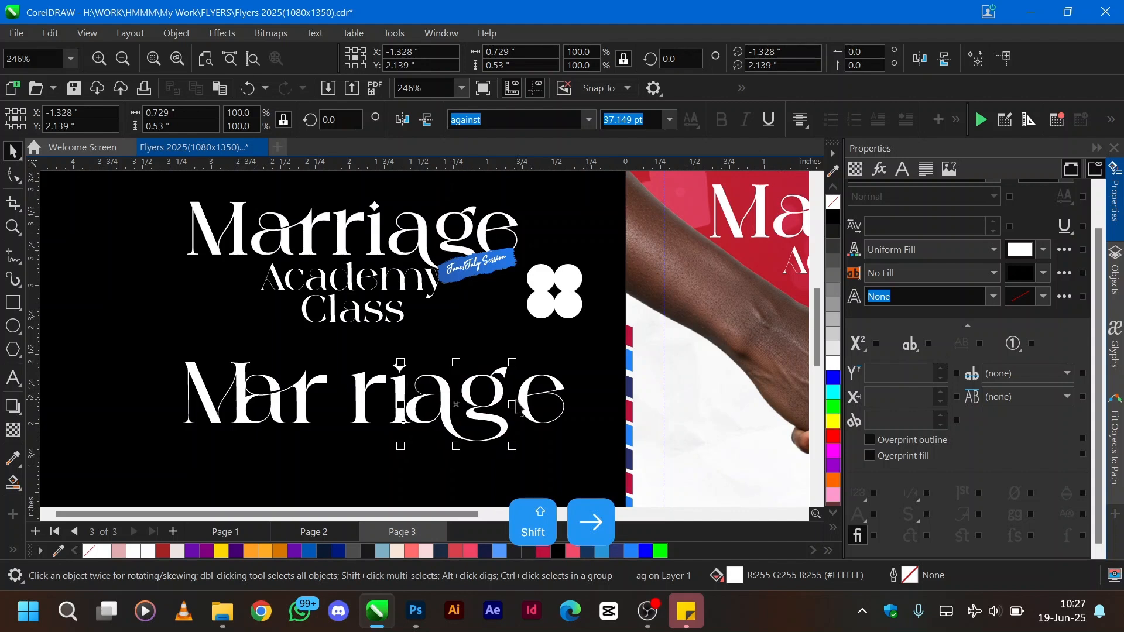
# - Nudge the ar ligature toward the second r, to about X -2.352 in, and select the whole new Marriage lettering
pyautogui.click(303, 416)
pyautogui.hotkey('shift', 'Right')
pyautogui.hotkey('shift', 'Right')
pyautogui.hotkey('shift', 'Right')
pyautogui.hotkey('shift', 'Right')
pyautogui.hotkey('shift', 'Right')
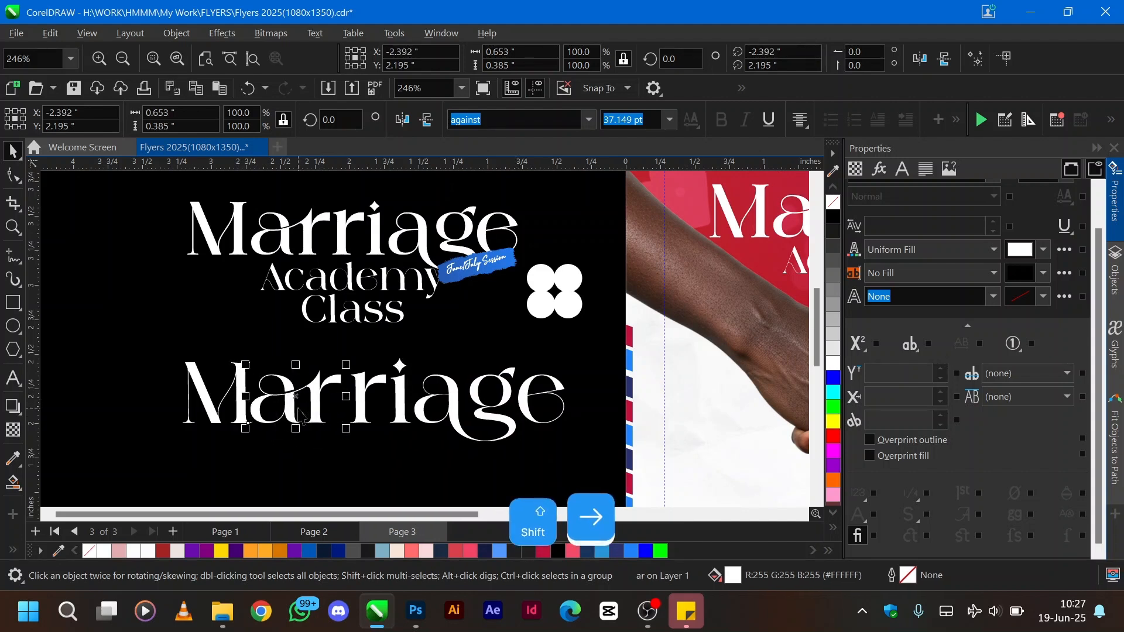
pyautogui.hotkey('shift', 'Right')
pyautogui.hotkey('shift', 'Right')
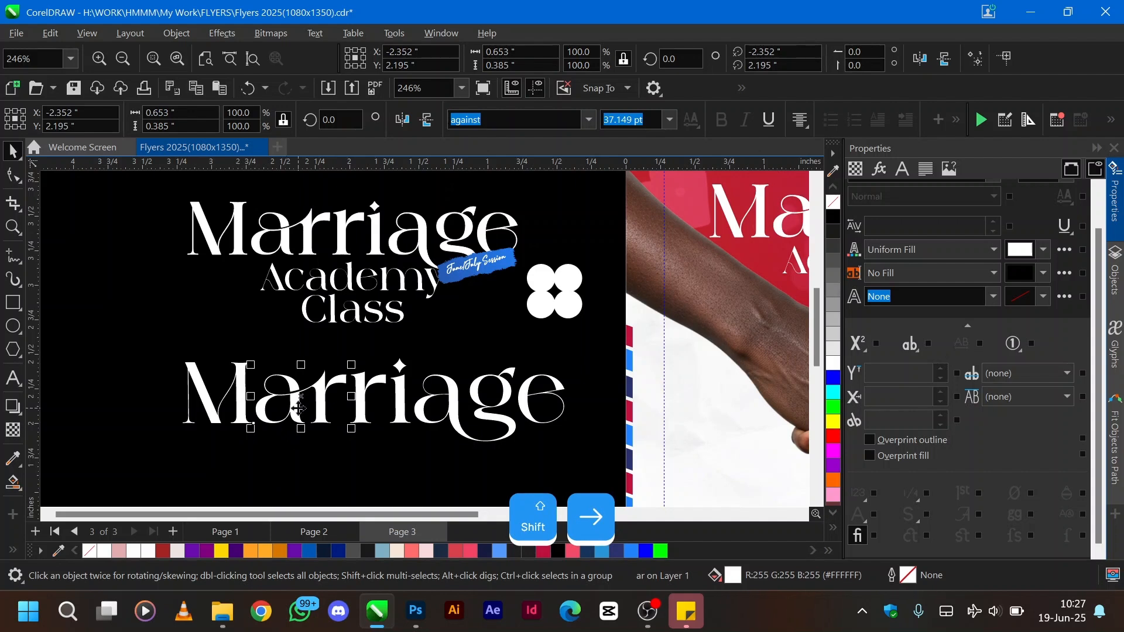
pyautogui.moveTo(119, 343); pyautogui.dragTo(604, 463)
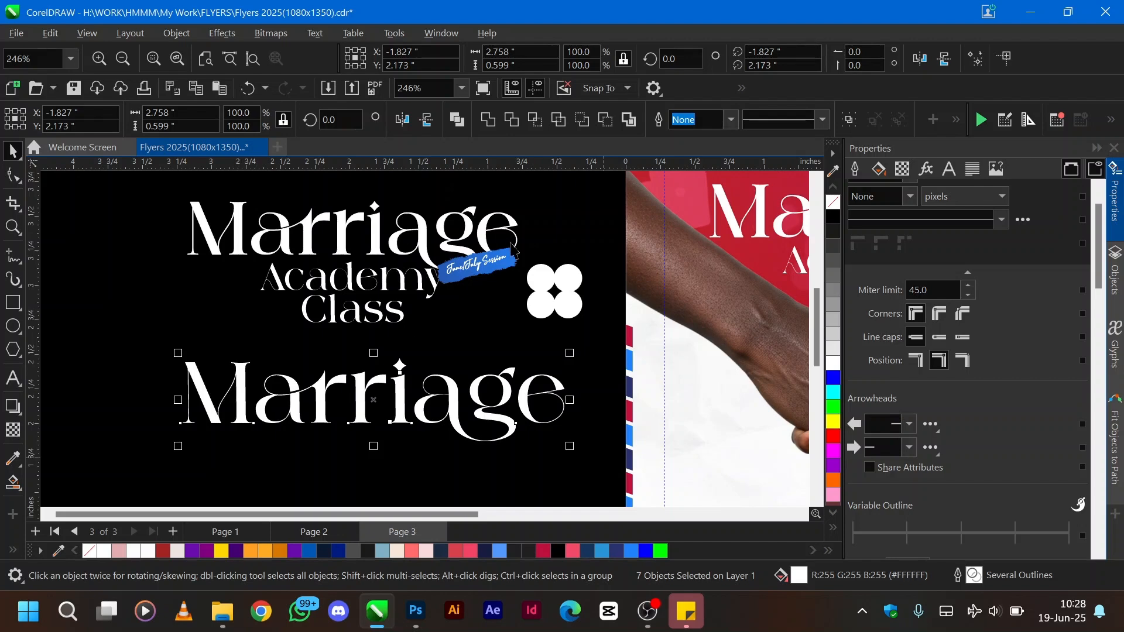
# - Ungroup the June/July Session badge beside the original title and select its text to examine the font
pyautogui.click(485, 262)
pyautogui.scroll(5, 485, 262)
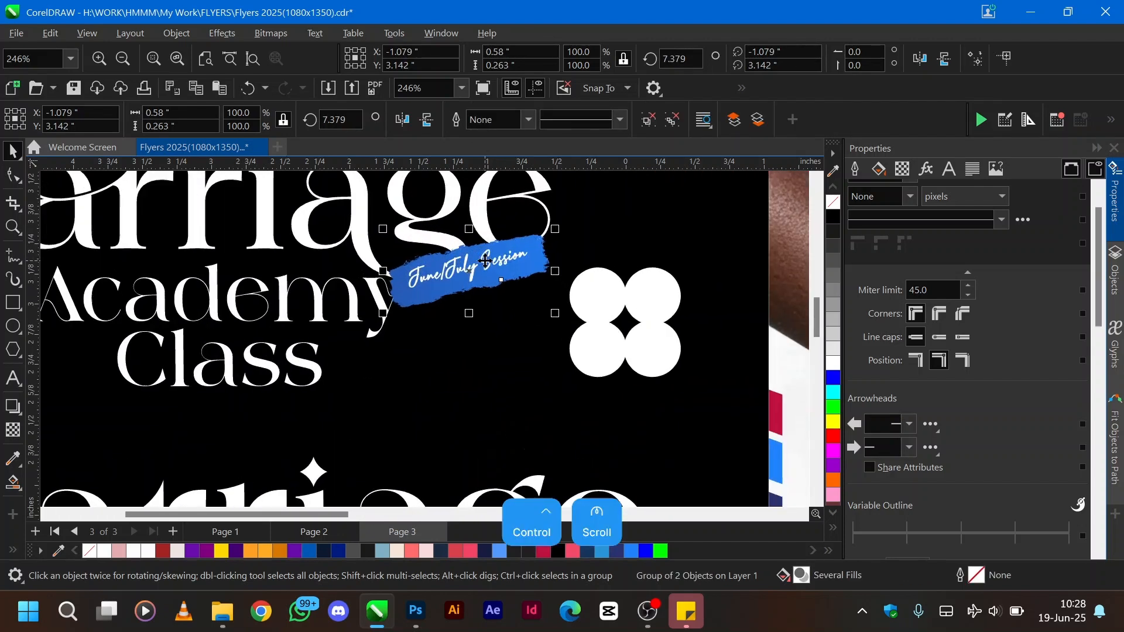
pyautogui.hotkey('ctrl', 'u')
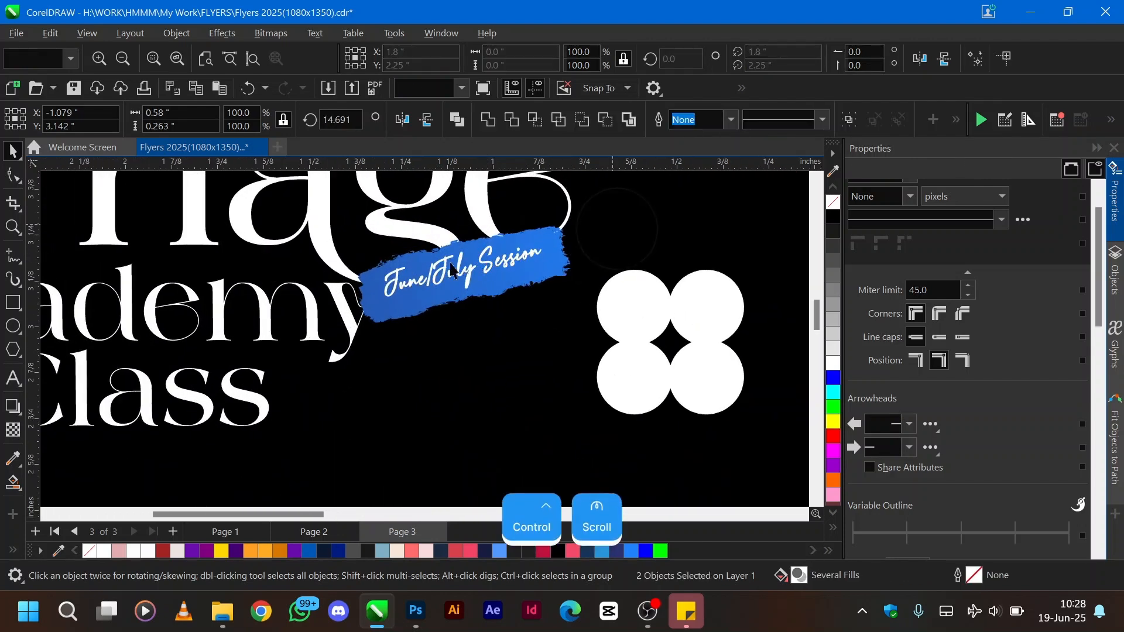
pyautogui.click(462, 270)
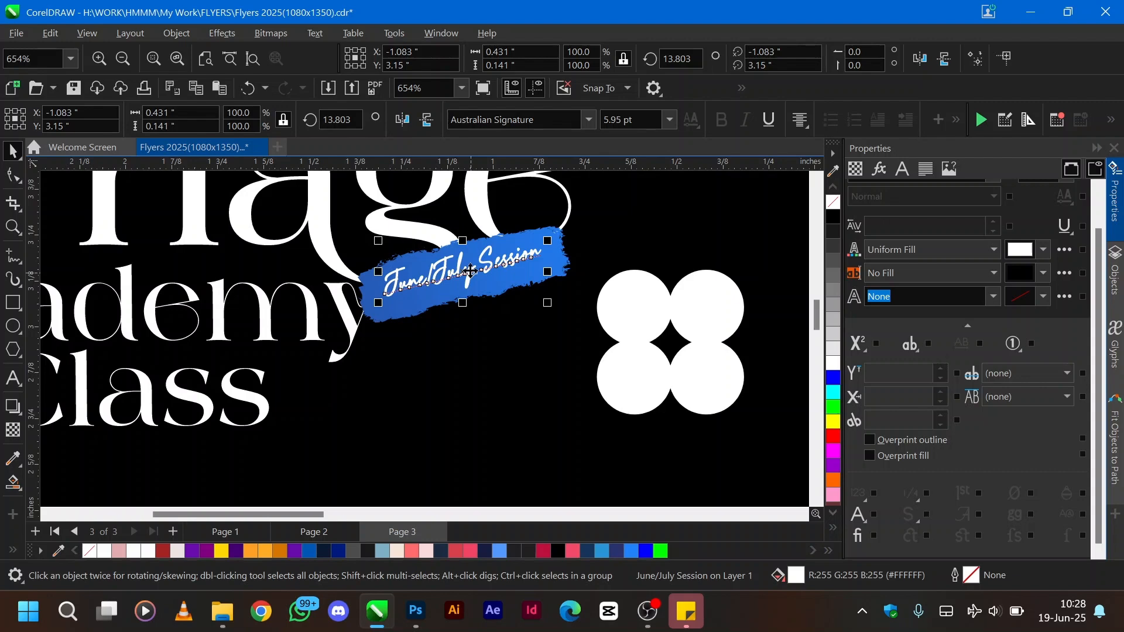
pyautogui.scroll(-3, 470, 270)
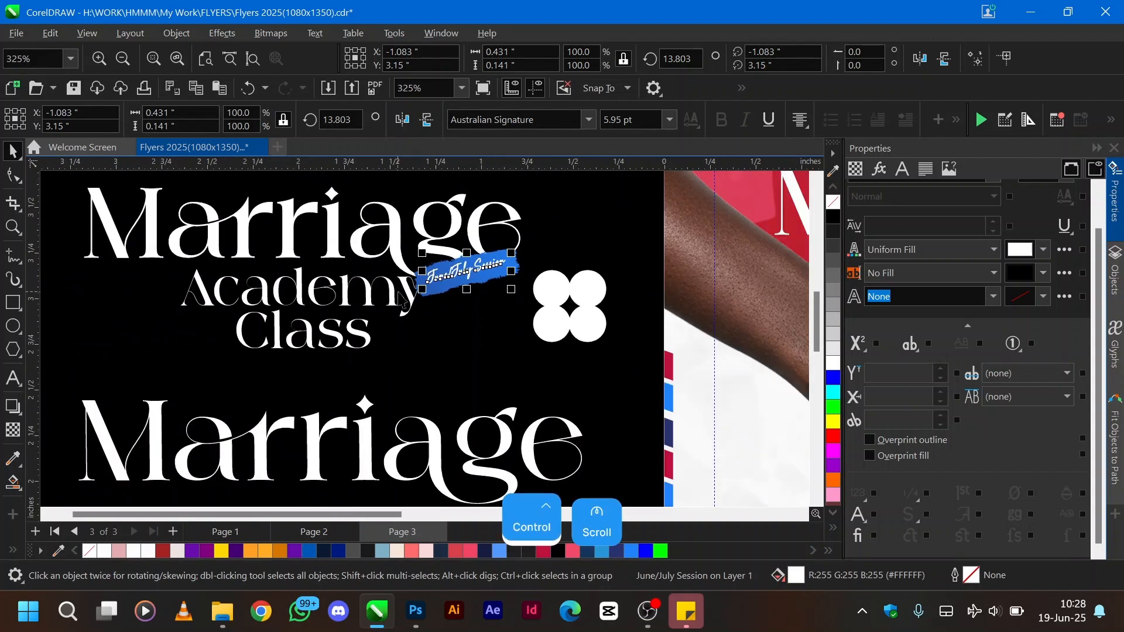
pyautogui.scroll(2, 466, 265)
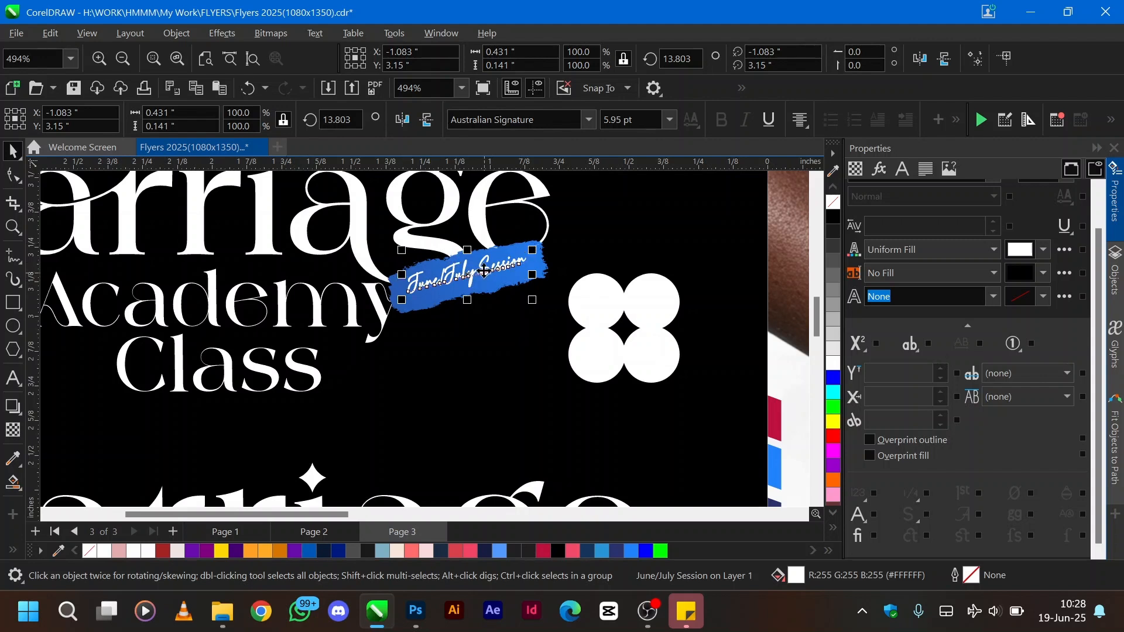
# - Select the blue brush-stroke shape behind the June/July Session text to examine its outline and fill
pyautogui.click(516, 258)
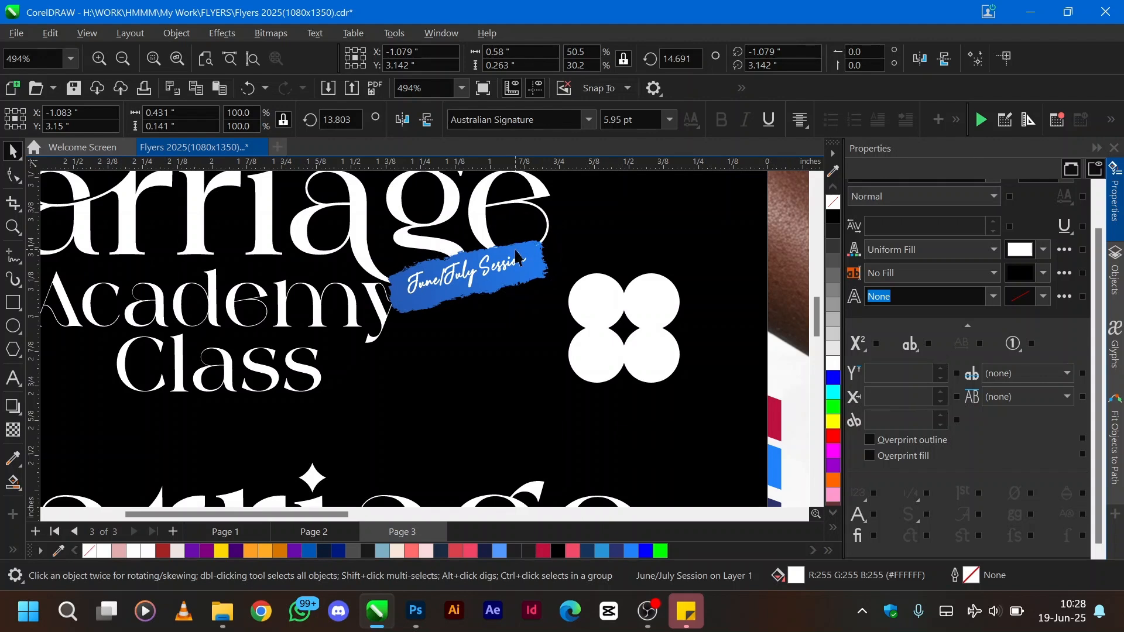
pyautogui.click(541, 275)
pyautogui.click(539, 273)
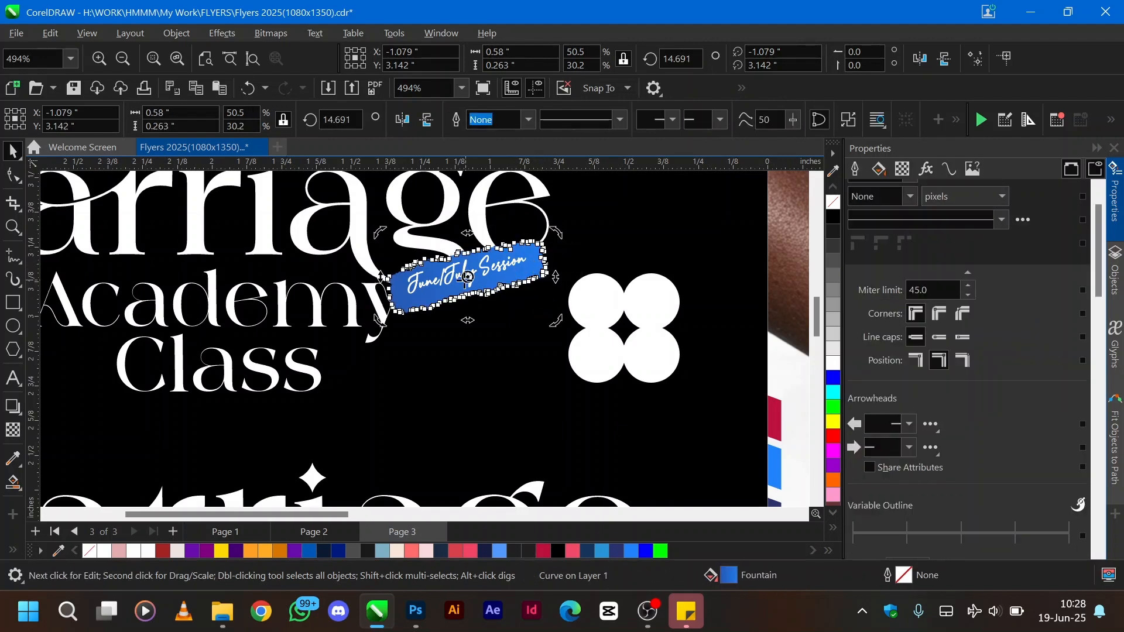
pyautogui.click(539, 271)
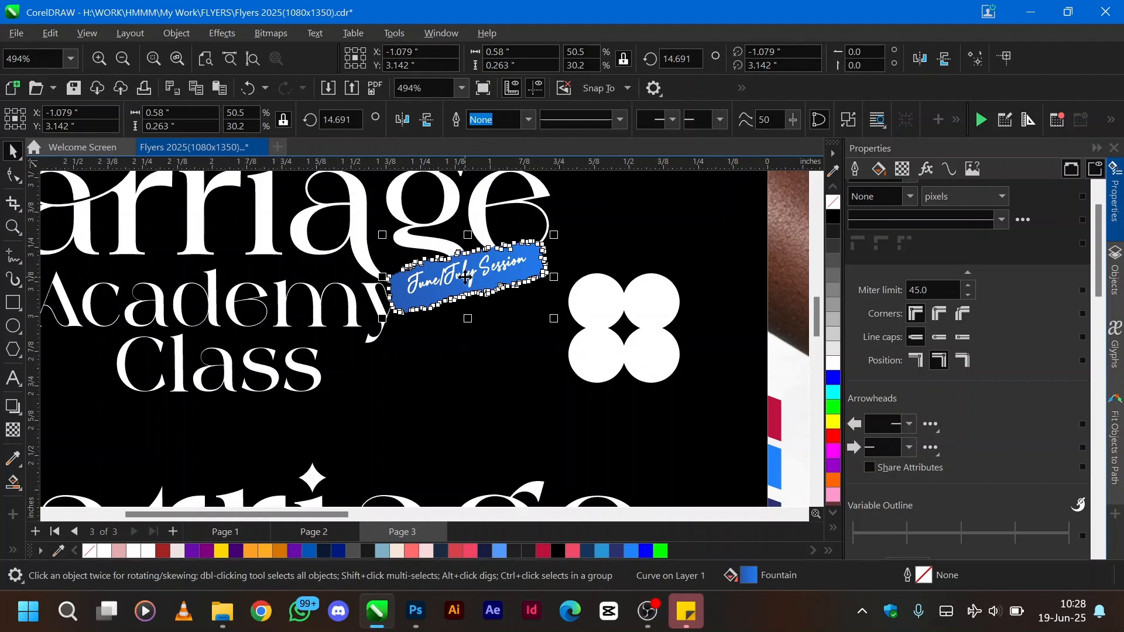
# - Delete the demonstration lettering, badge and circles beside the flyer, plus the stray blue parallelogram on its other side
pyautogui.hotkey('shift', 'F4')
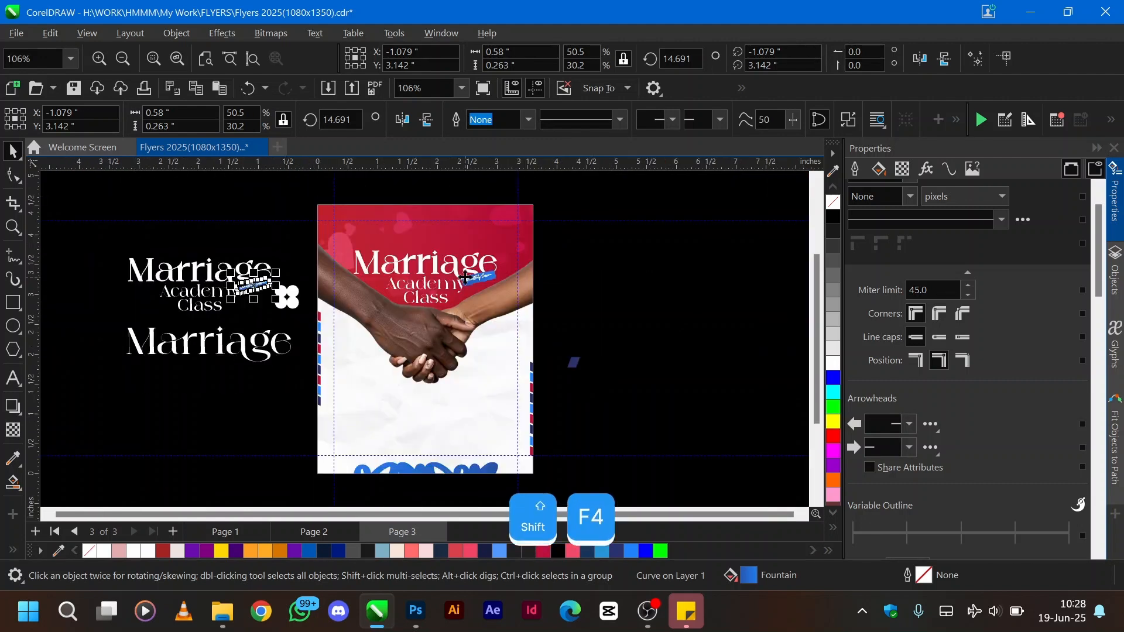
pyautogui.click(92, 240)
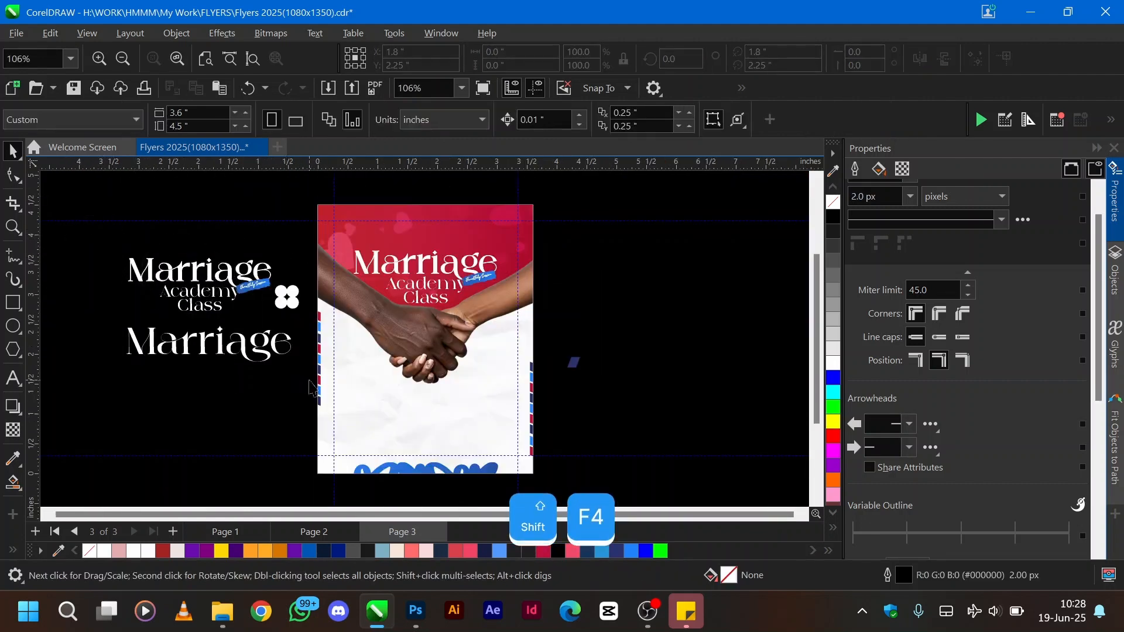
pyautogui.moveTo(308, 380); pyautogui.dragTo(114, 258)
pyautogui.press('Delete')
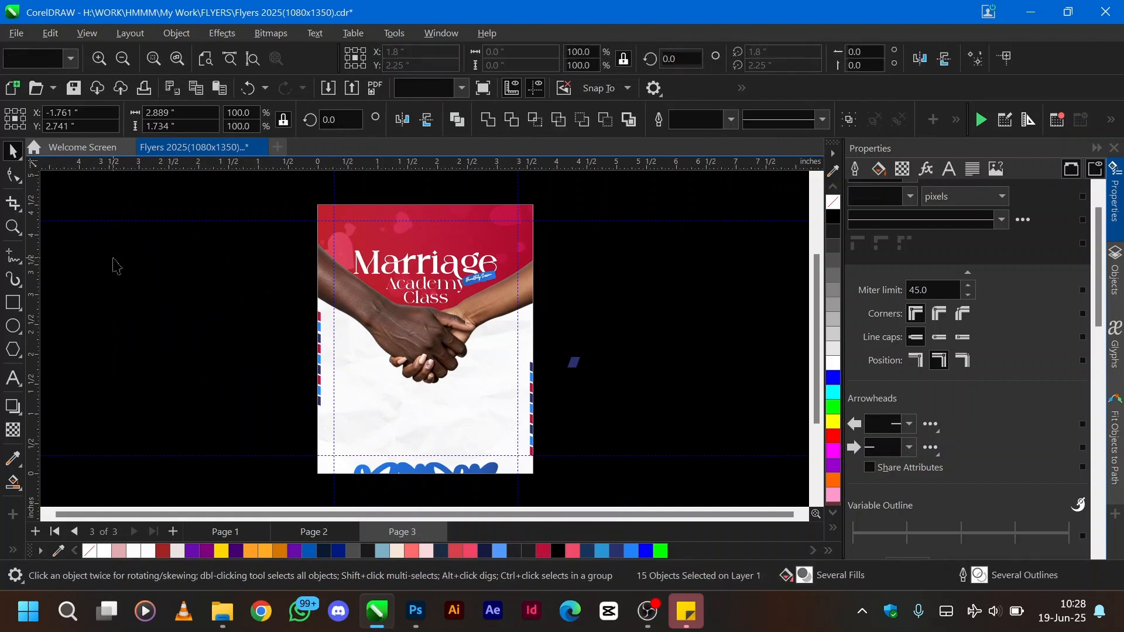
pyautogui.moveTo(560, 325); pyautogui.dragTo(630, 419)
pyautogui.press('Delete')
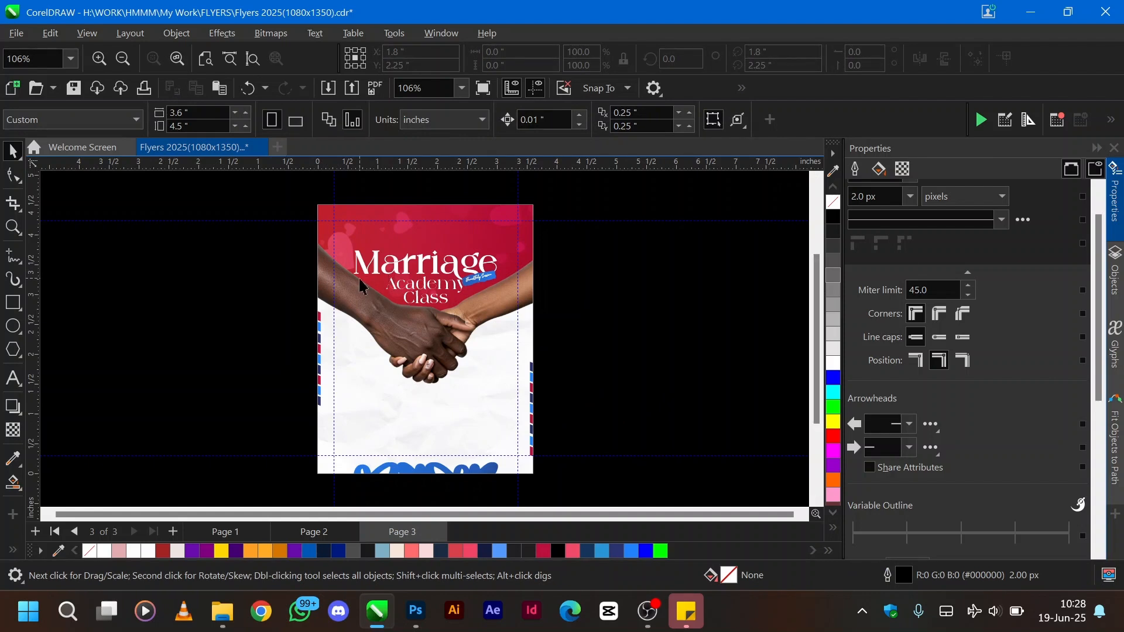
# - Copy the red heart-patterned PowerClip Curve out of the flyer and place the copy beside the page at about X -2.335 in, Y 2.75 in
pyautogui.keyDown('ctrl'); pyautogui.scroll(2, 362, 264); pyautogui.keyUp('ctrl')
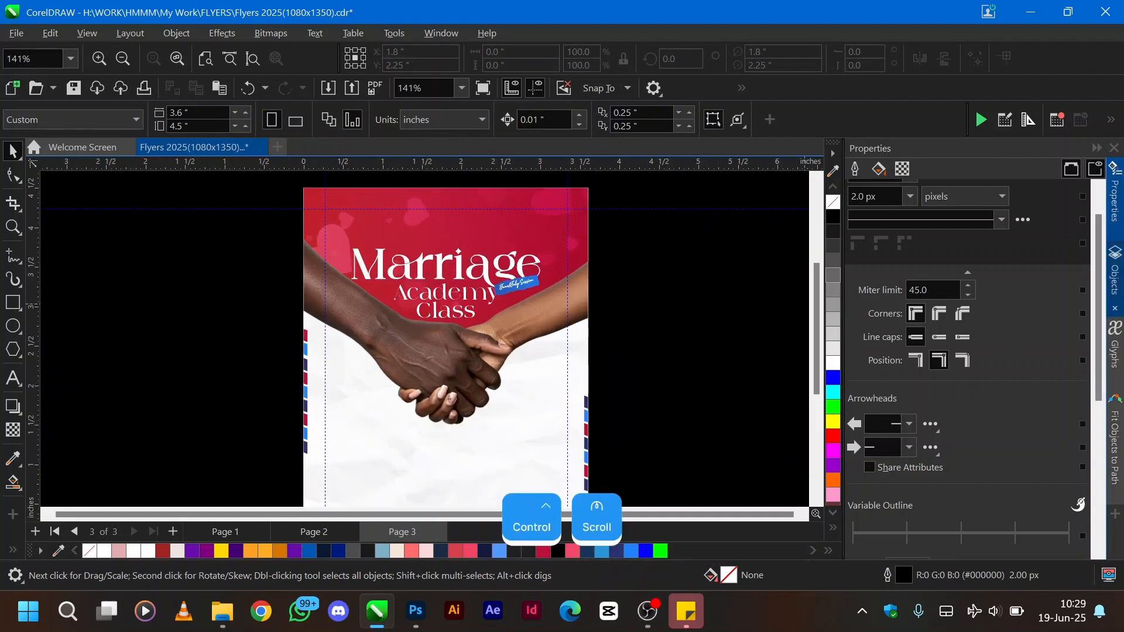
pyautogui.click(1119, 285)
pyautogui.scroll(-6, 907, 406)
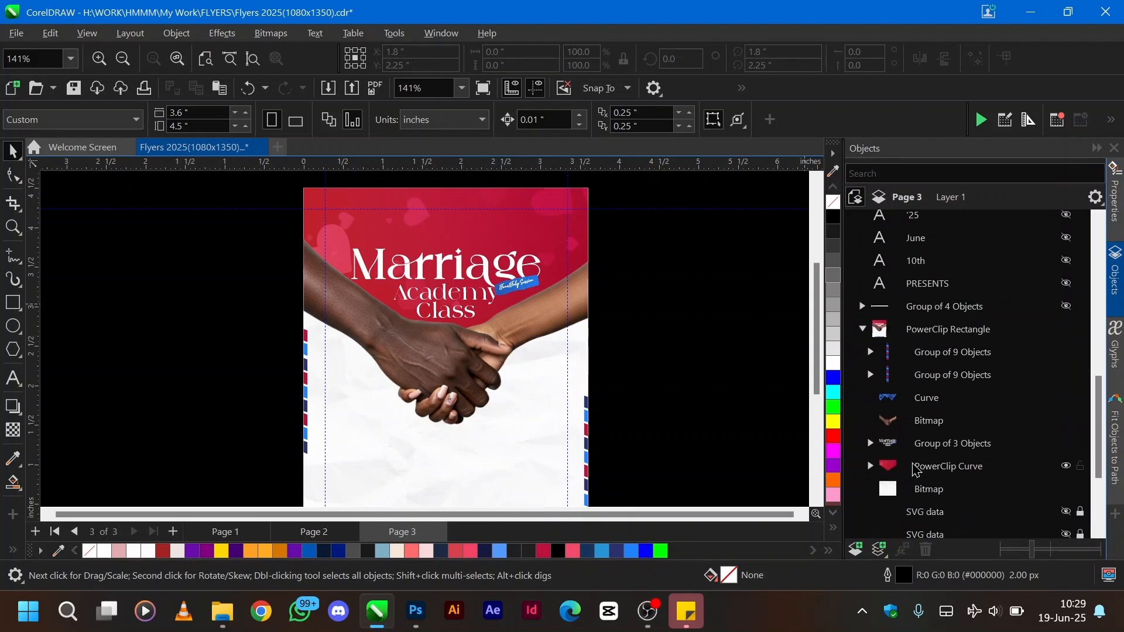
pyautogui.click(919, 469)
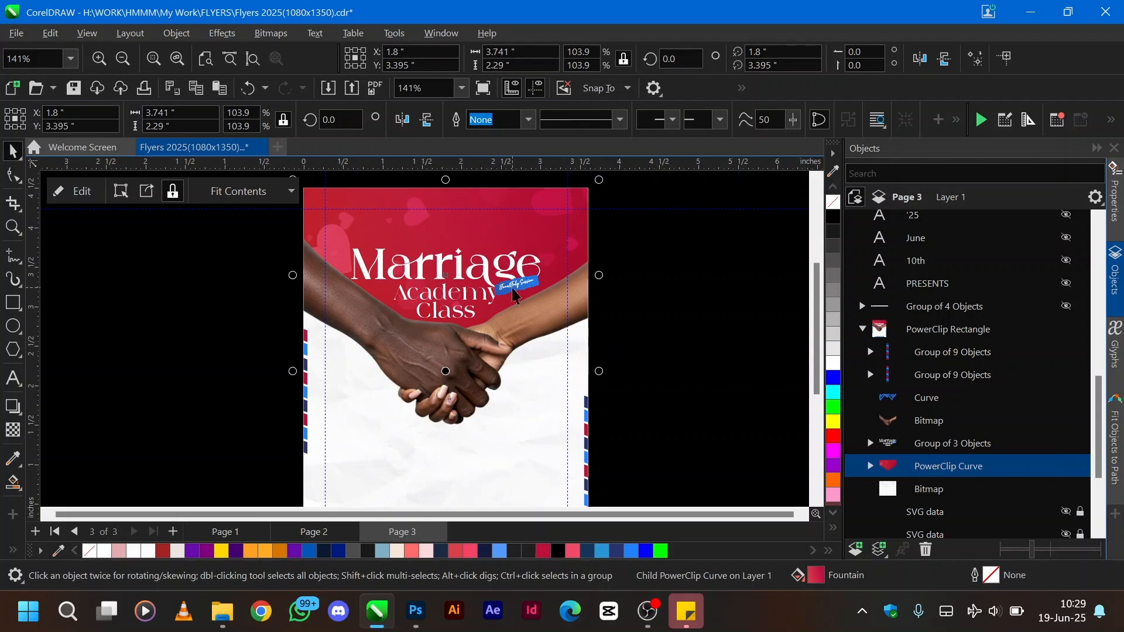
pyautogui.hotkey('ctrl', 'c')
pyautogui.hotkey('ctrl', 'v')
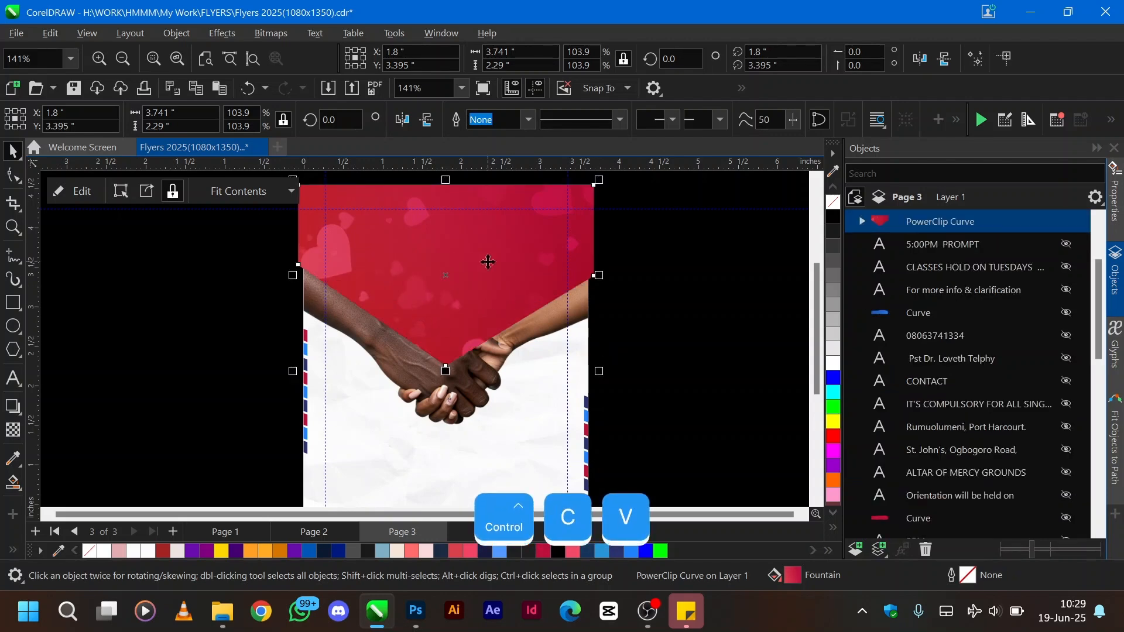
pyautogui.moveTo(488, 261); pyautogui.dragTo(161, 312)
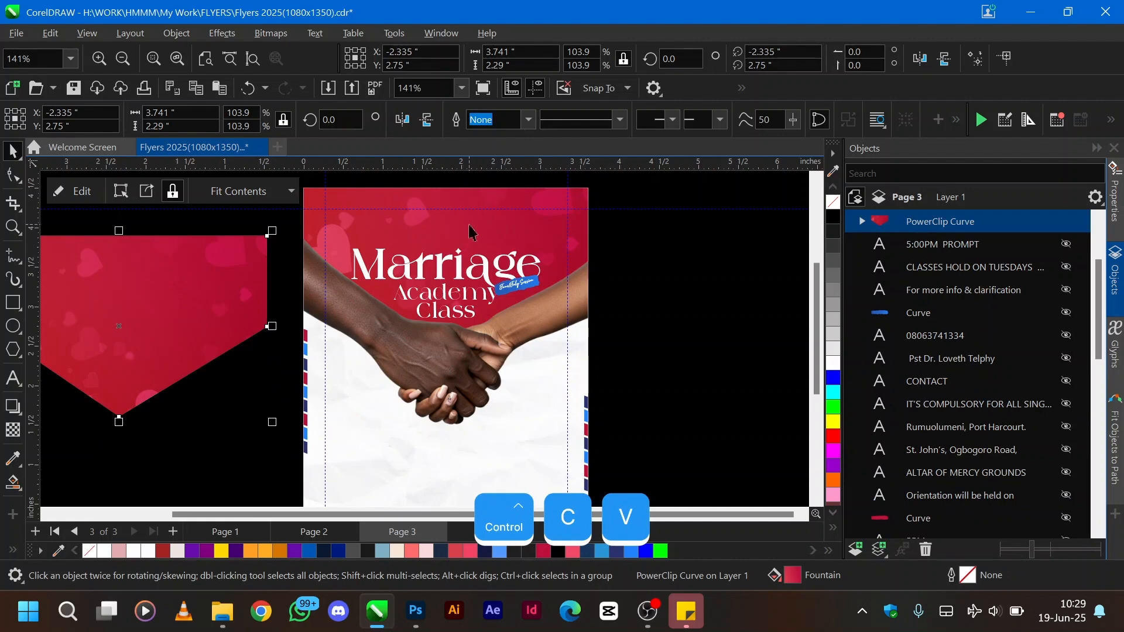
pyautogui.hscroll(-3, 471, 233)
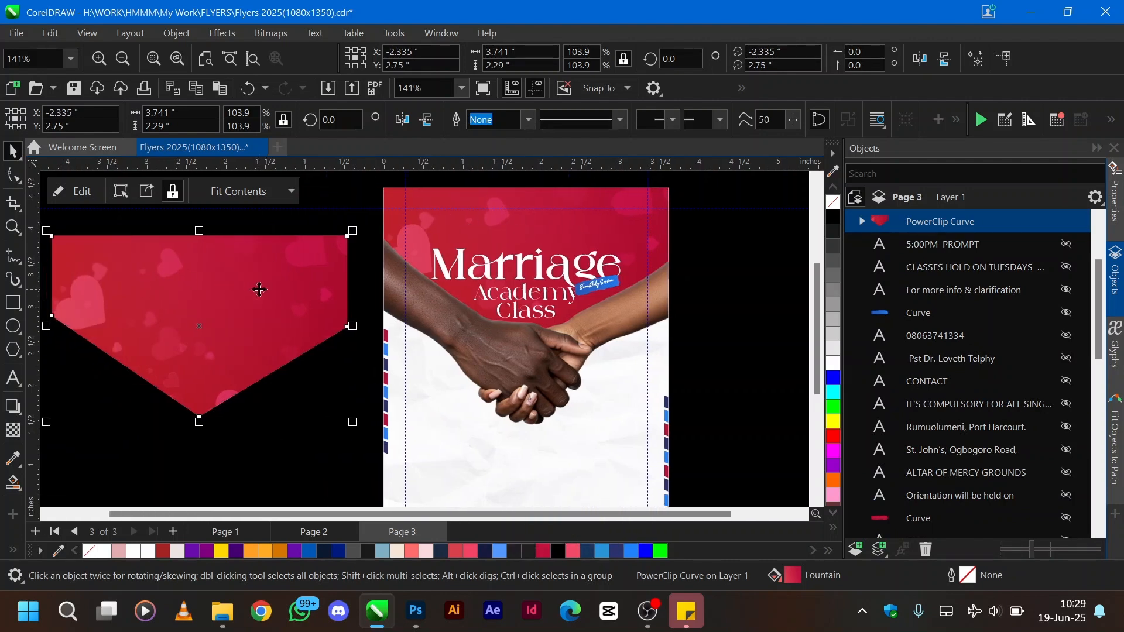
# - Delete the original red heart-patterned shape inside the flyer to view the layout without it, and undo the deletion
pyautogui.click(581, 236)
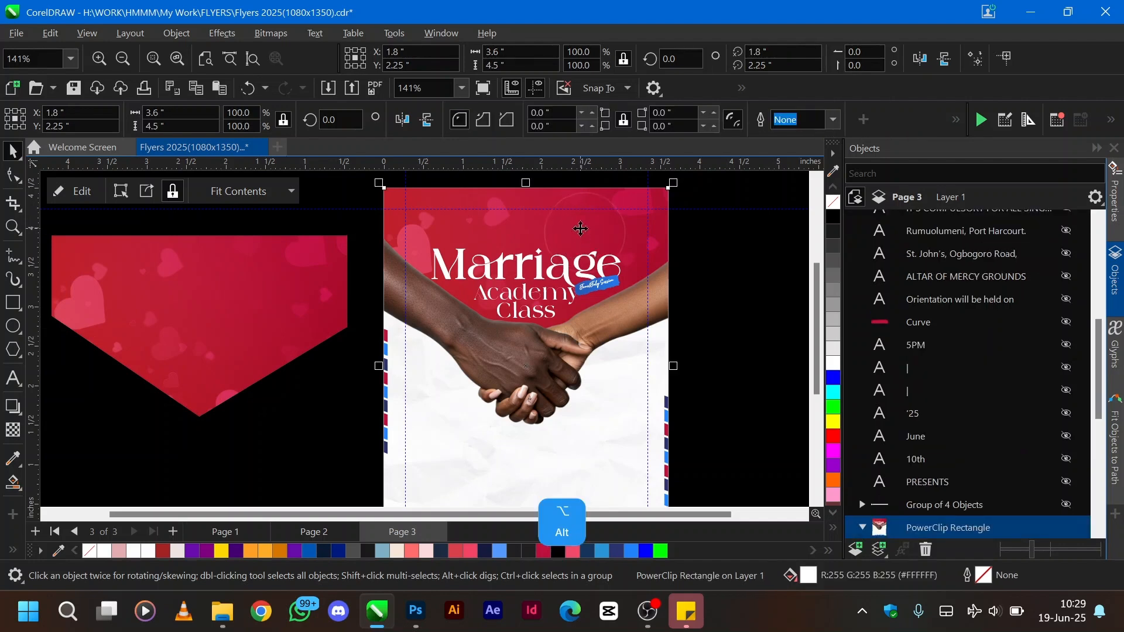
pyautogui.keyDown('alt'); pyautogui.click(581, 236); pyautogui.keyUp('alt')
pyautogui.keyDown('alt'); pyautogui.click(580, 231); pyautogui.keyUp('alt')
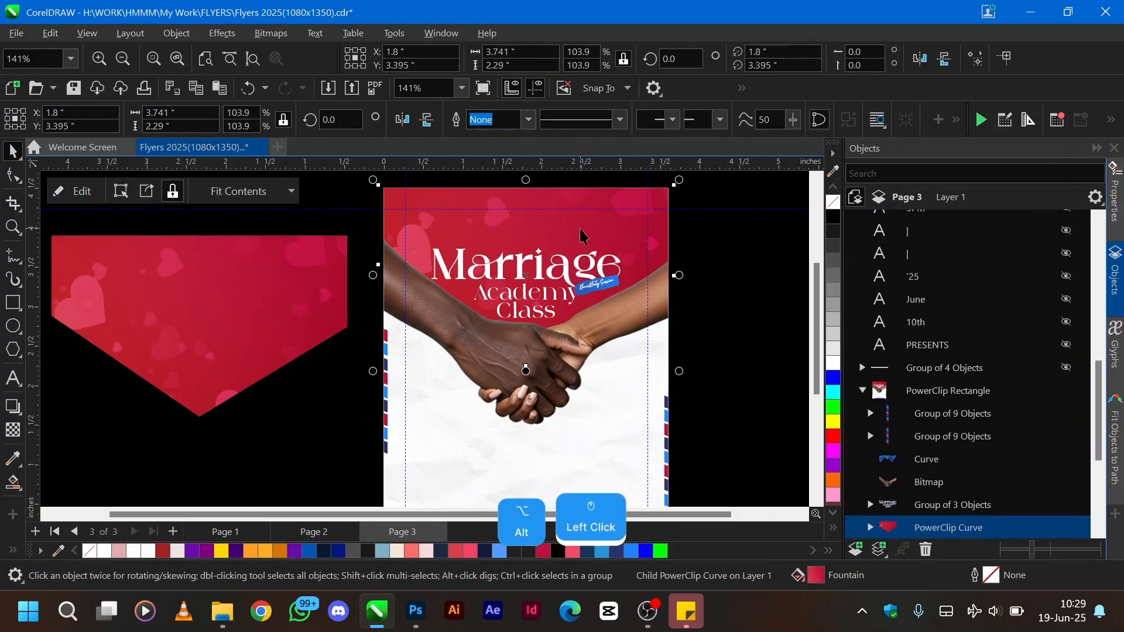
pyautogui.press('Delete')
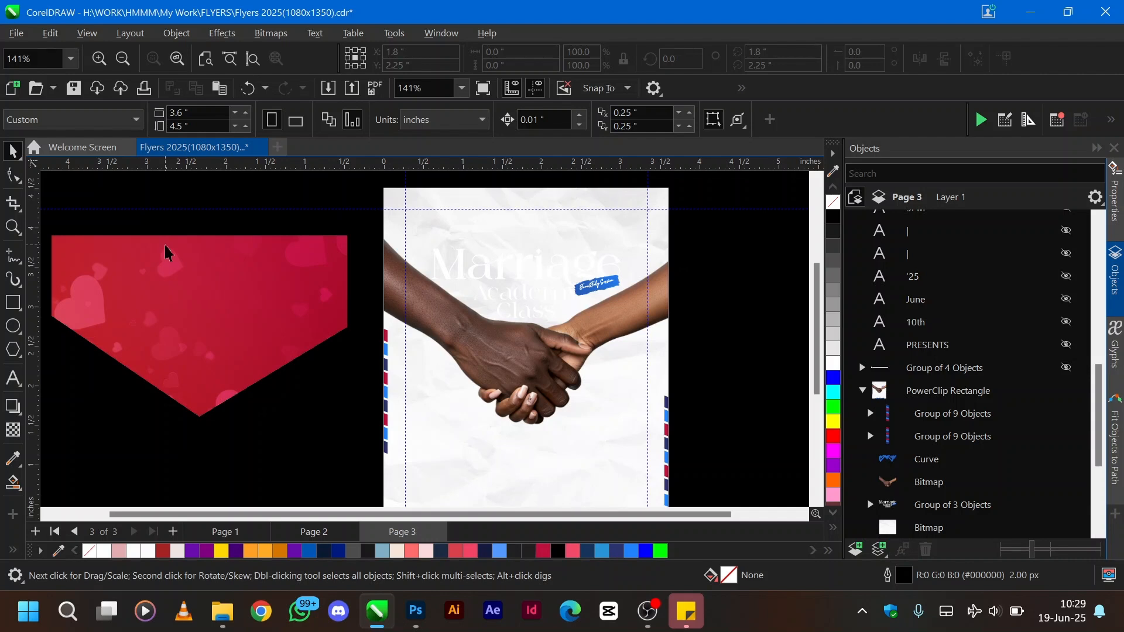
pyautogui.hotkey('ctrl', 'z')
# - Draw a rectangle about 4.216 by 1.904 in over the flyer's upper part, filled white with no outline
pyautogui.click(186, 304)
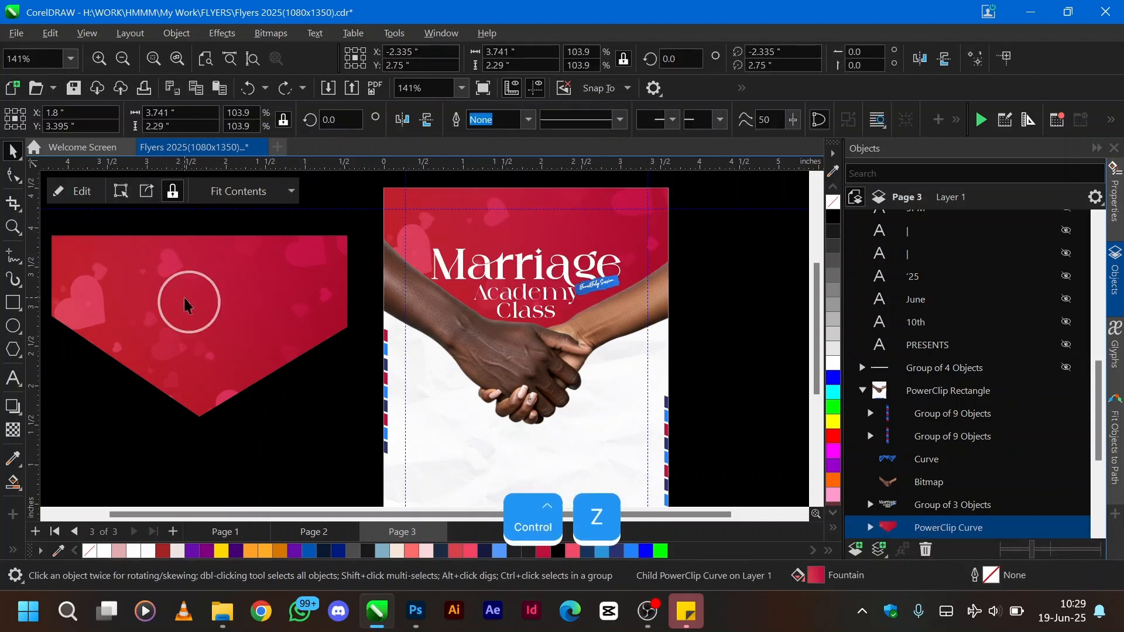
pyautogui.hscroll(-1, 185, 301)
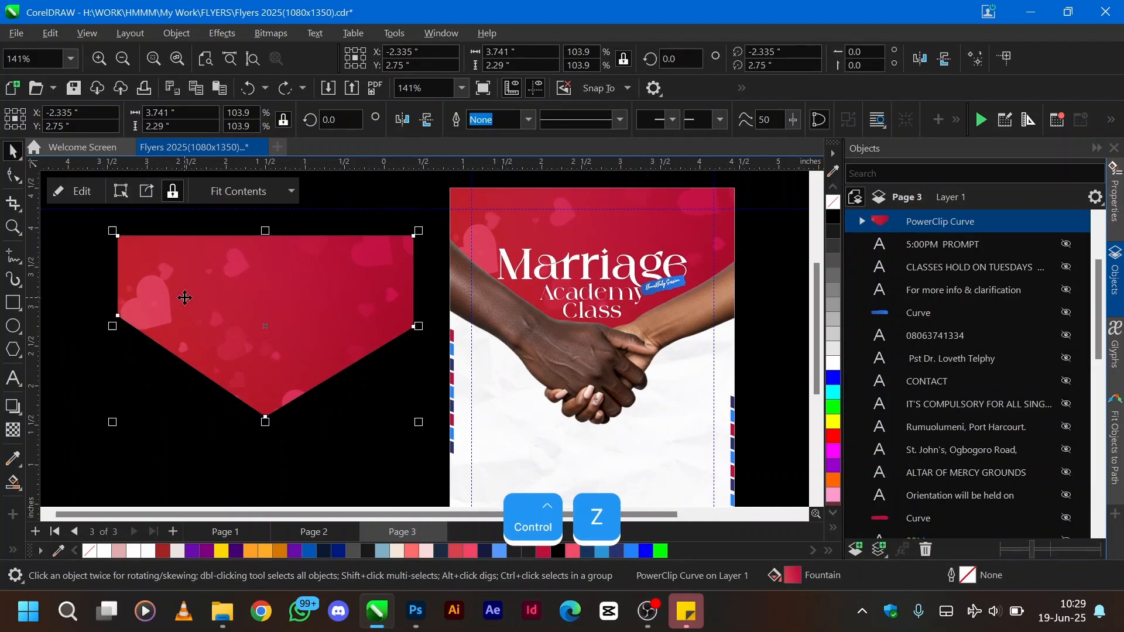
pyautogui.click(12, 302)
pyautogui.moveTo(435, 185); pyautogui.dragTo(769, 334)
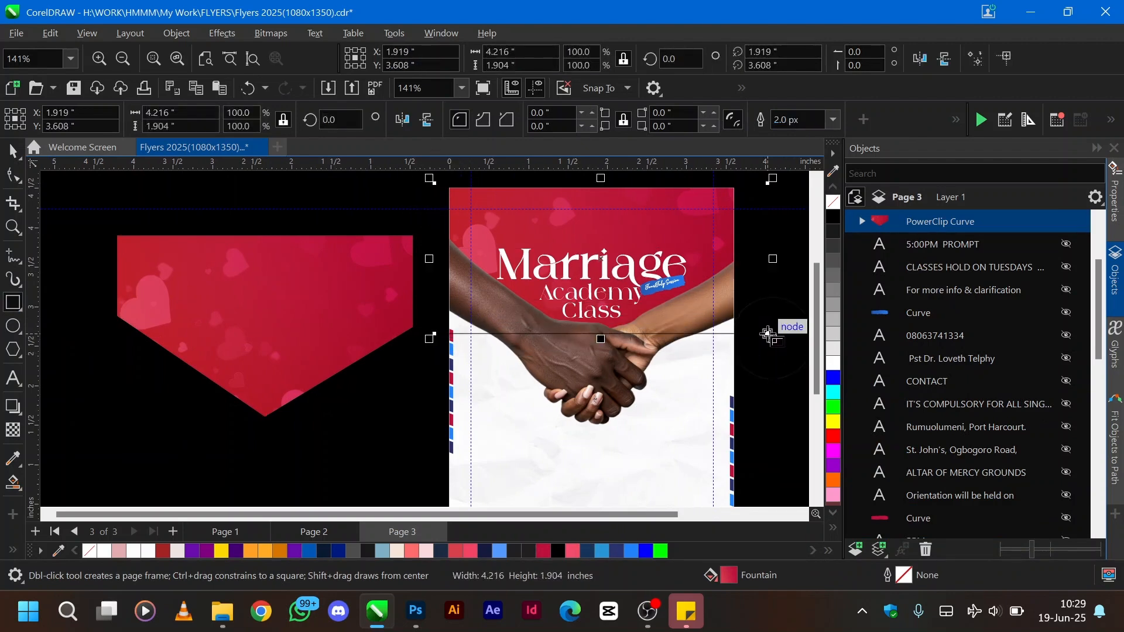
pyautogui.press('space')
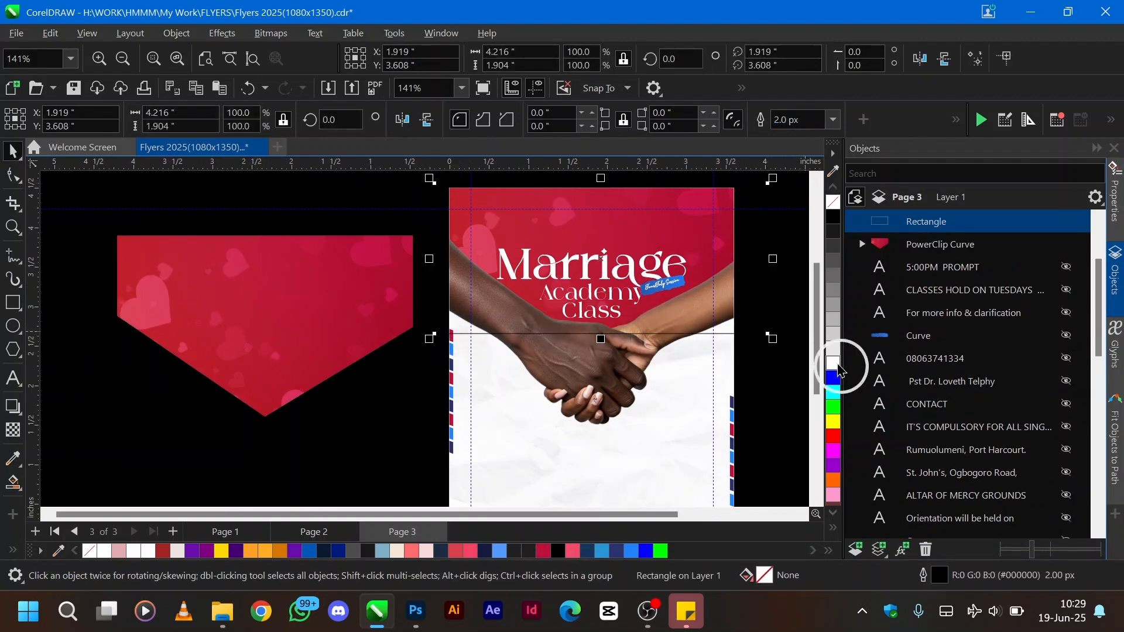
pyautogui.click(837, 366)
pyautogui.rightClick(832, 202)
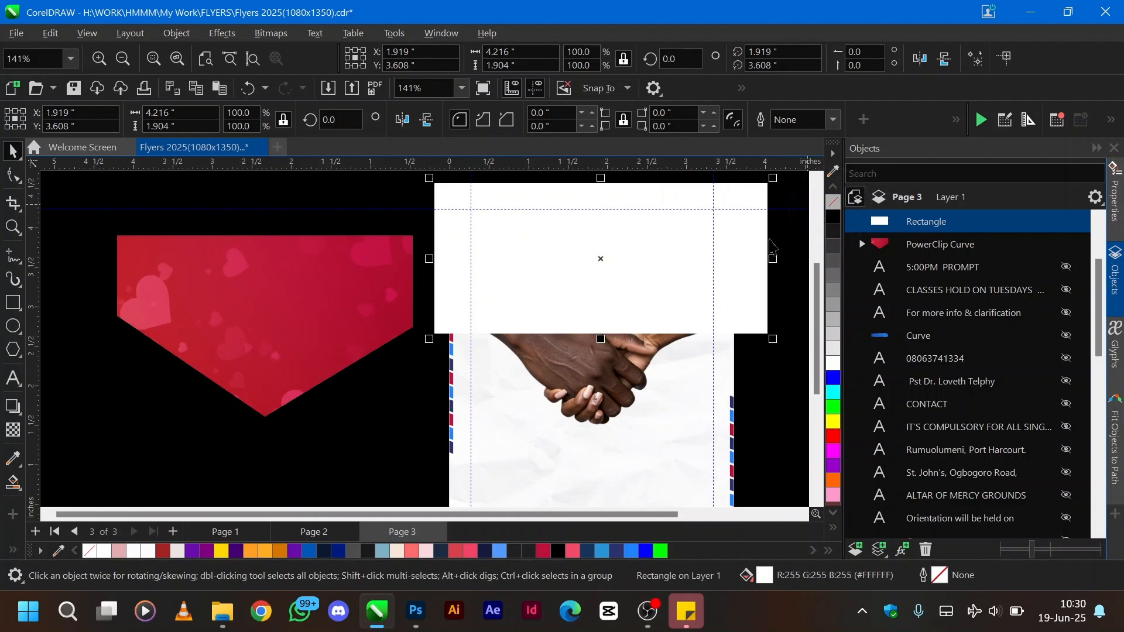
# - Center the white rectangle horizontally on the flyer's PowerClip Rectangle
pyautogui.press('shift')
pyautogui.keyDown('shift'); pyautogui.click(698, 418); pyautogui.keyUp('shift')
pyautogui.click(698, 418)
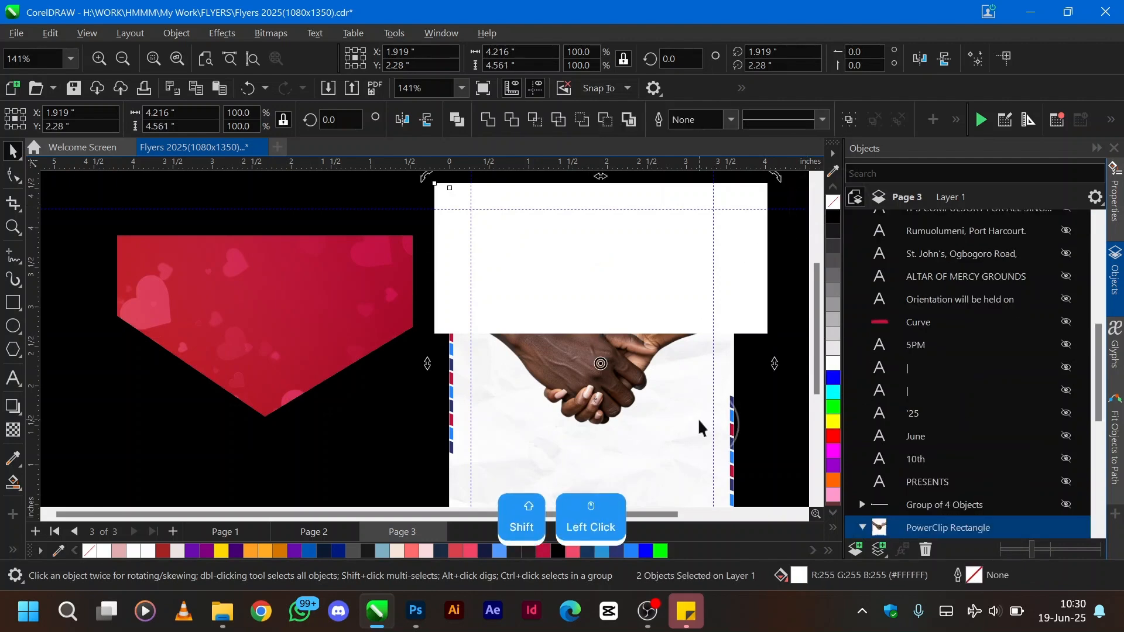
pyautogui.press('c')
pyautogui.click(786, 306)
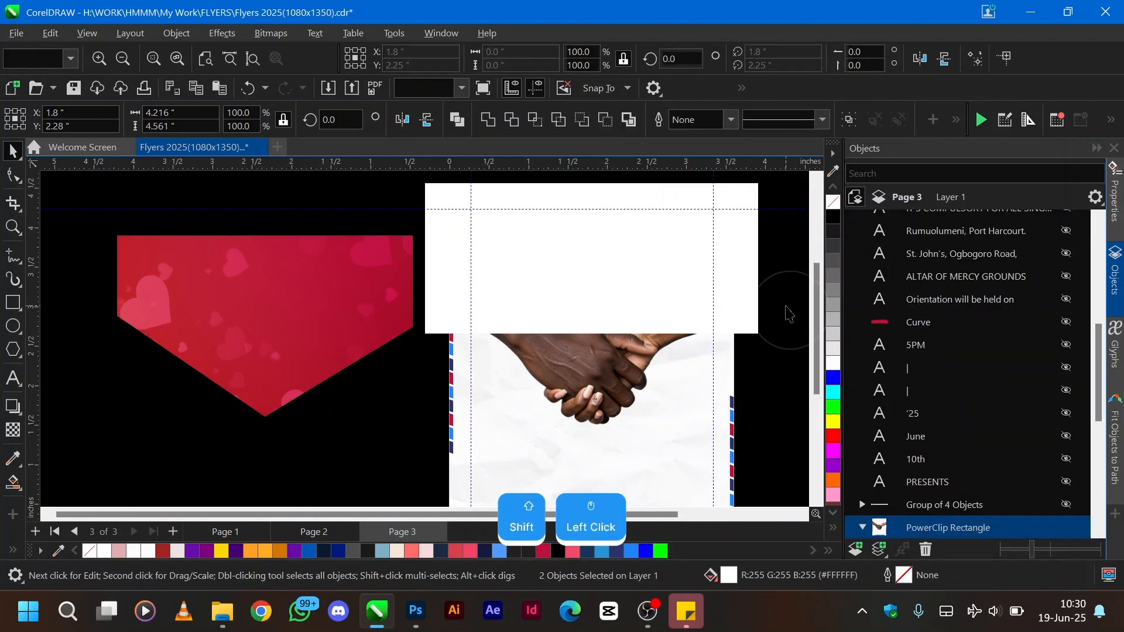
# - Convert the white rectangle to curves and pull its lower edge's midpoint down into a point, making the shape about 2.838 in tall
pyautogui.click(627, 284)
pyautogui.hscroll(2, 628, 286)
pyautogui.hotkey('ctrl', 'q')
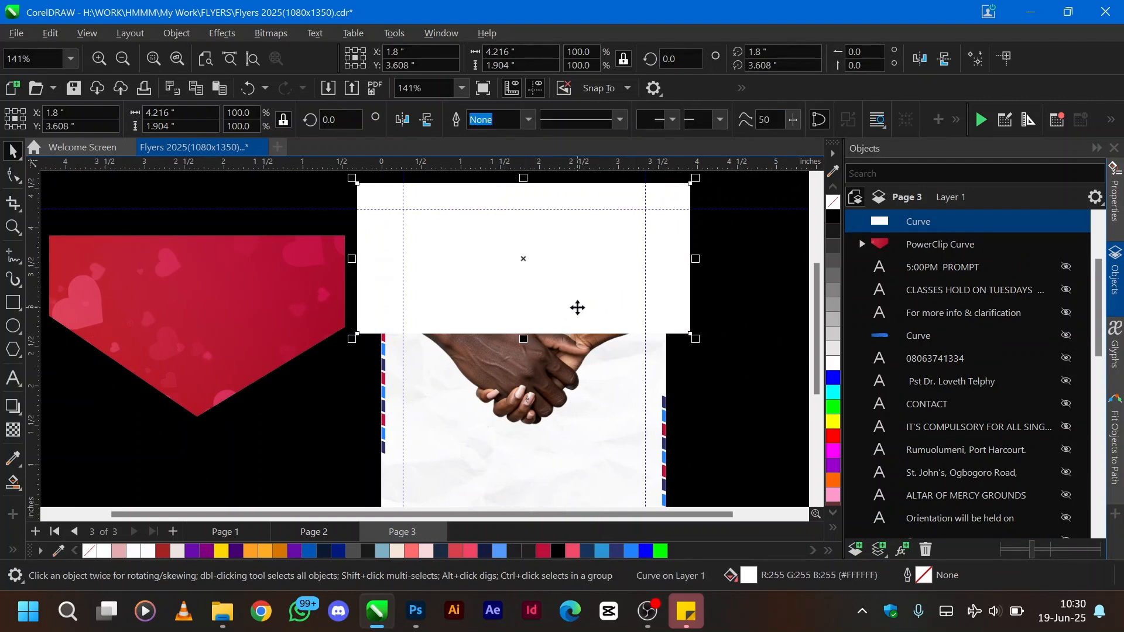
pyautogui.press('F10')
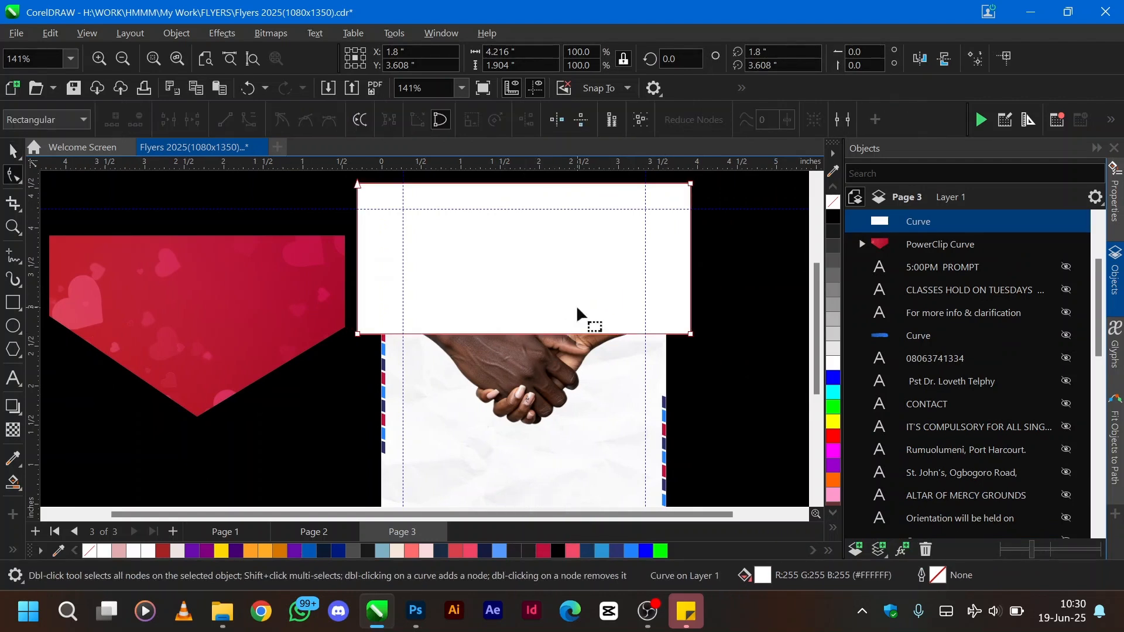
pyautogui.click(520, 335)
pyautogui.moveTo(520, 335); pyautogui.dragTo(526, 408)
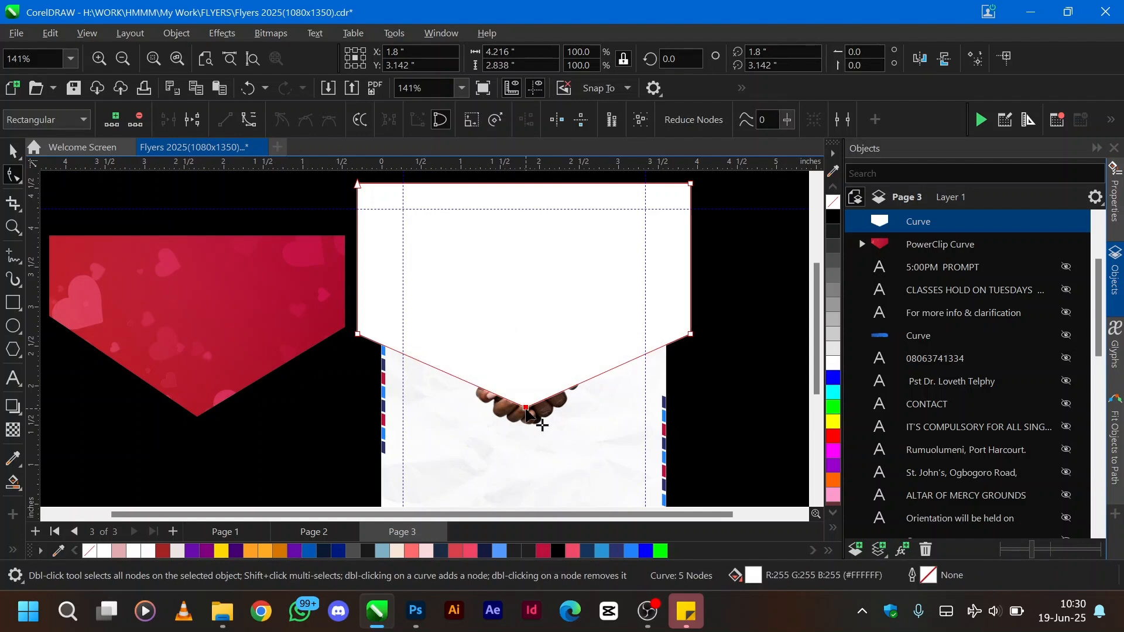
pyautogui.press('space')
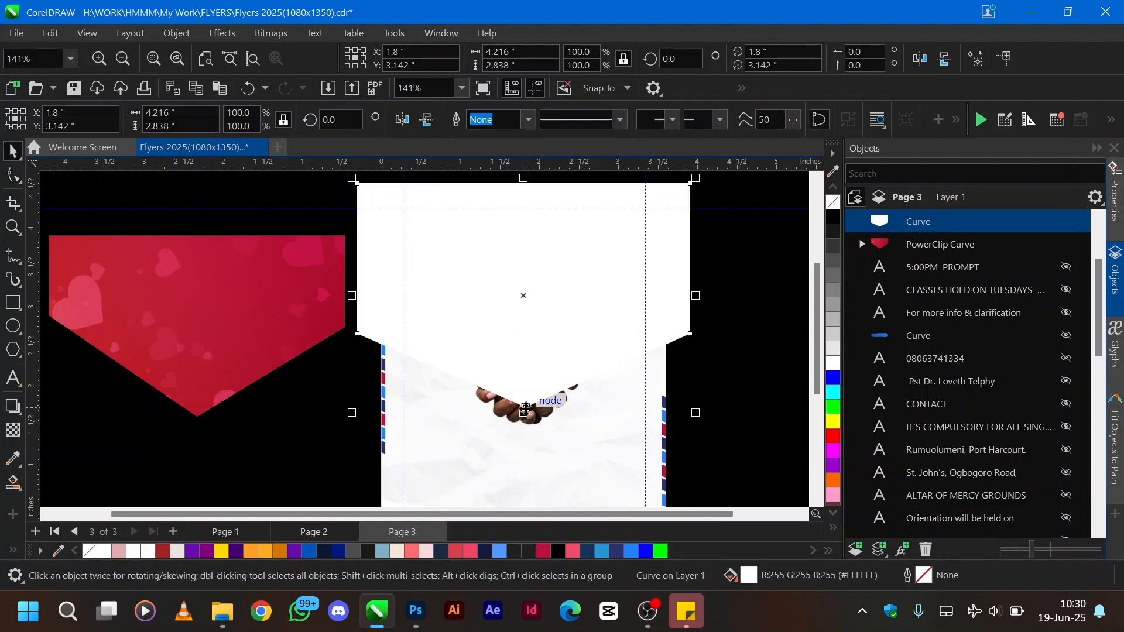
# - Cut the white pointed shape and paste it into the contents of the flyer's PowerClip Rectangle
pyautogui.hotkey('ctrl', 'x')
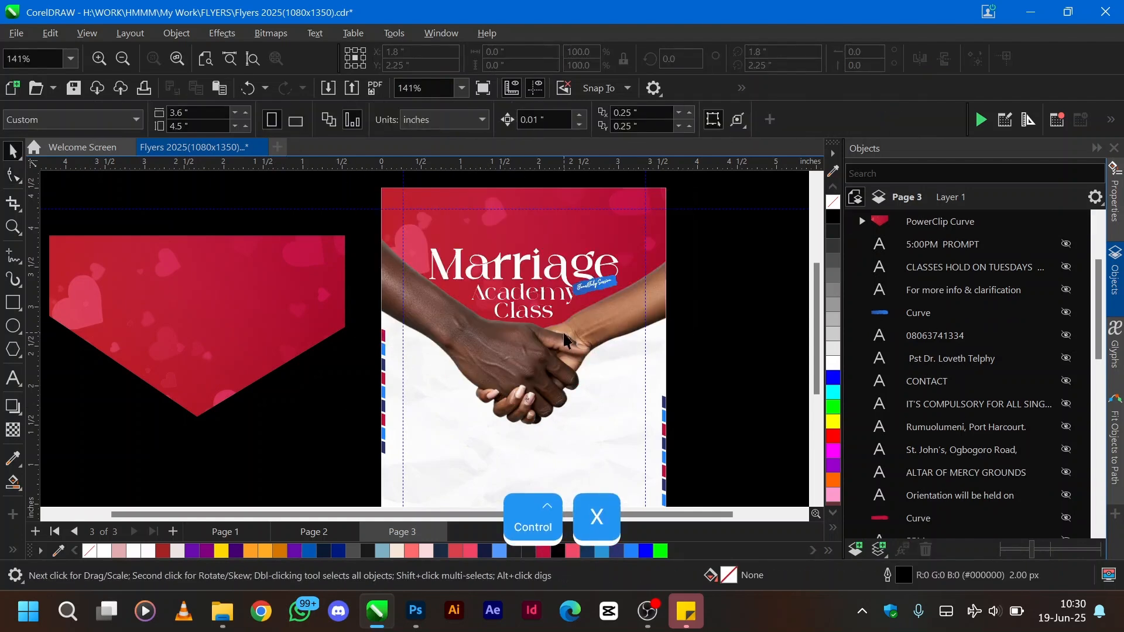
pyautogui.click(564, 339)
pyautogui.keyDown('ctrl'); pyautogui.click(564, 337); pyautogui.keyUp('ctrl')
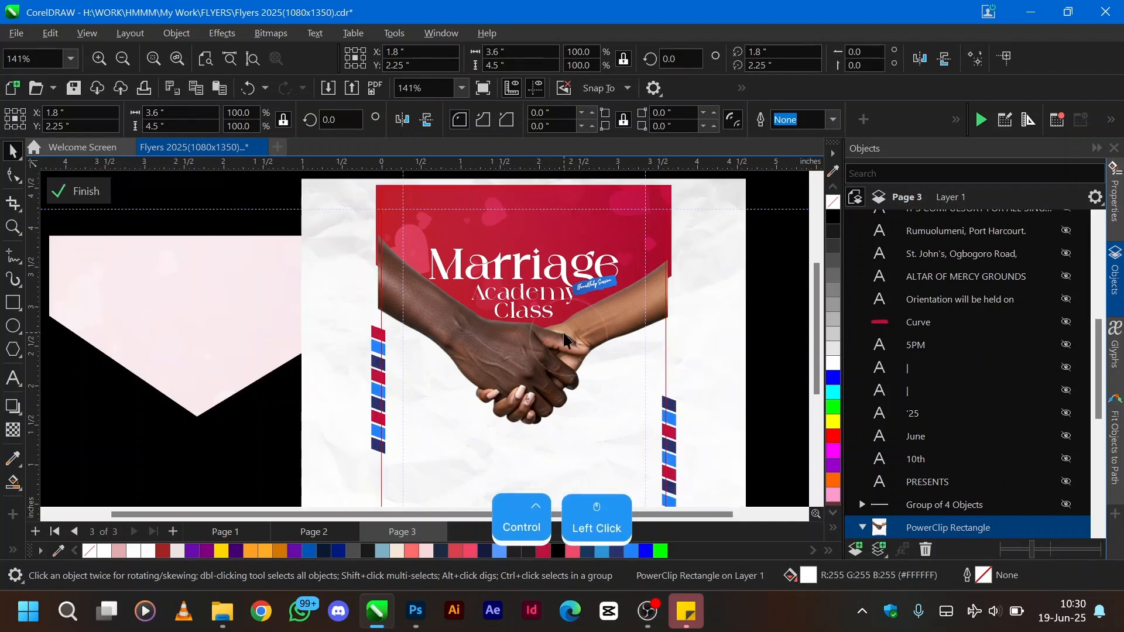
pyautogui.hotkey('ctrl', 'v')
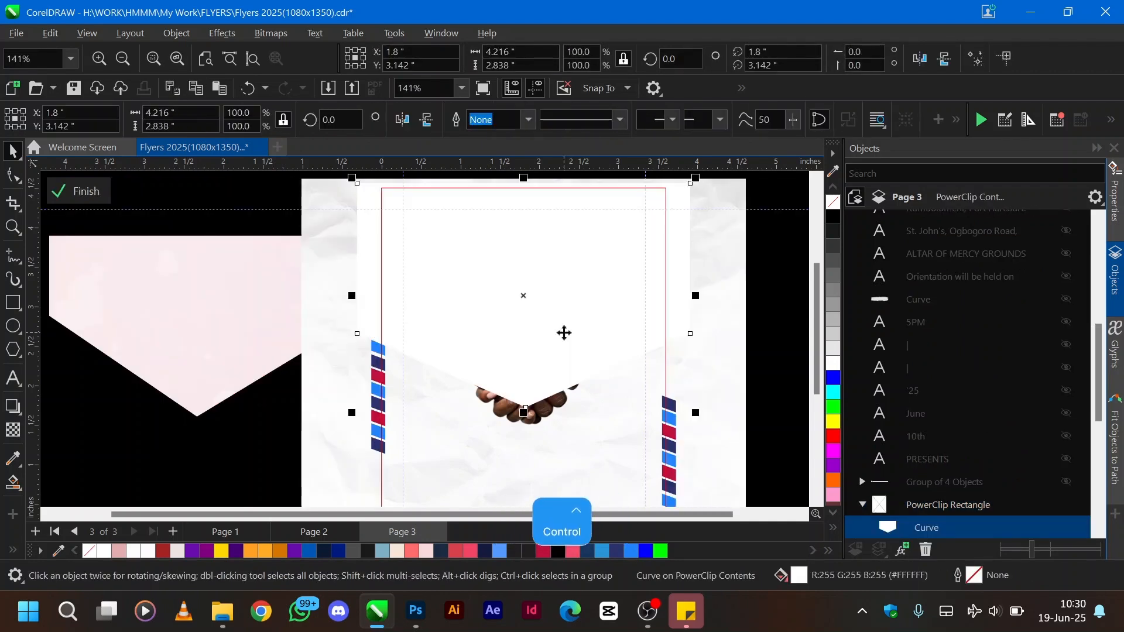
# - Move the pointed shape back behind the handshake bitmap, fill it cyan, and leave PowerClip editing
pyautogui.hotkey('ctrl', 'pagedown')
pyautogui.hotkey('ctrl', 'pagedown')
pyautogui.hotkey('ctrl', 'pagedown')
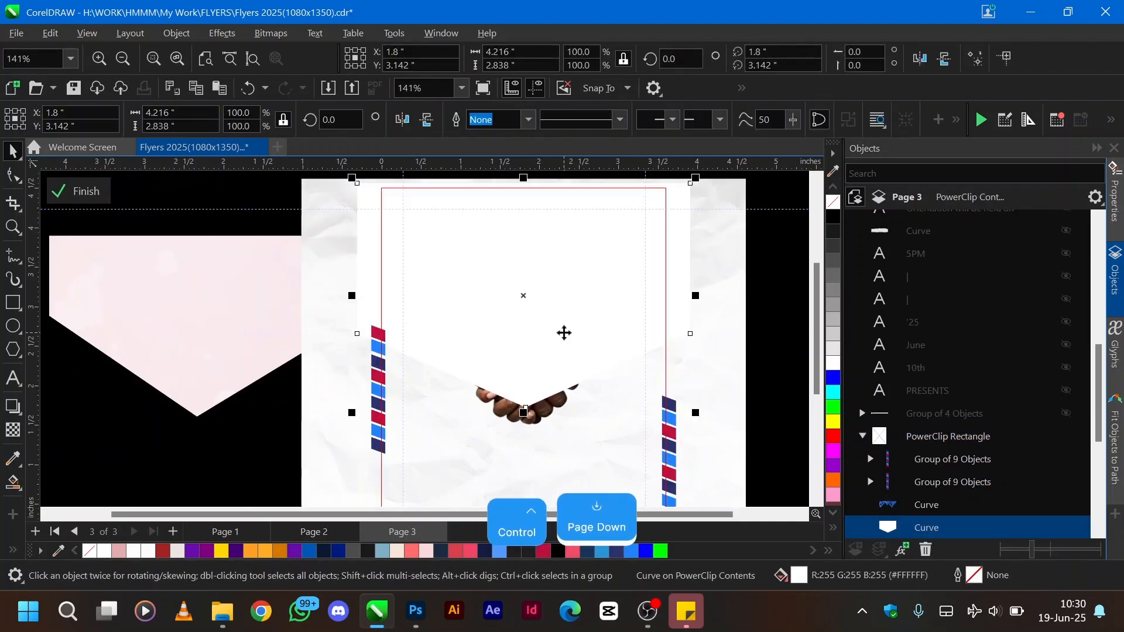
pyautogui.hotkey('ctrl', 'pagedown')
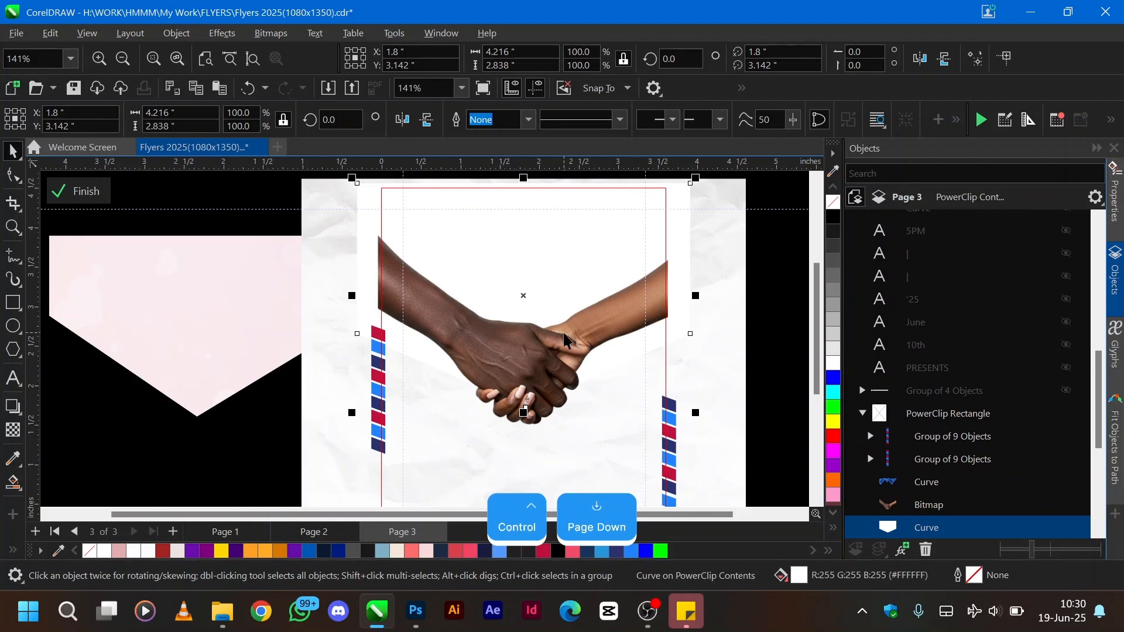
pyautogui.click(832, 396)
pyautogui.keyDown('ctrl'); pyautogui.click(780, 314); pyautogui.keyUp('ctrl')
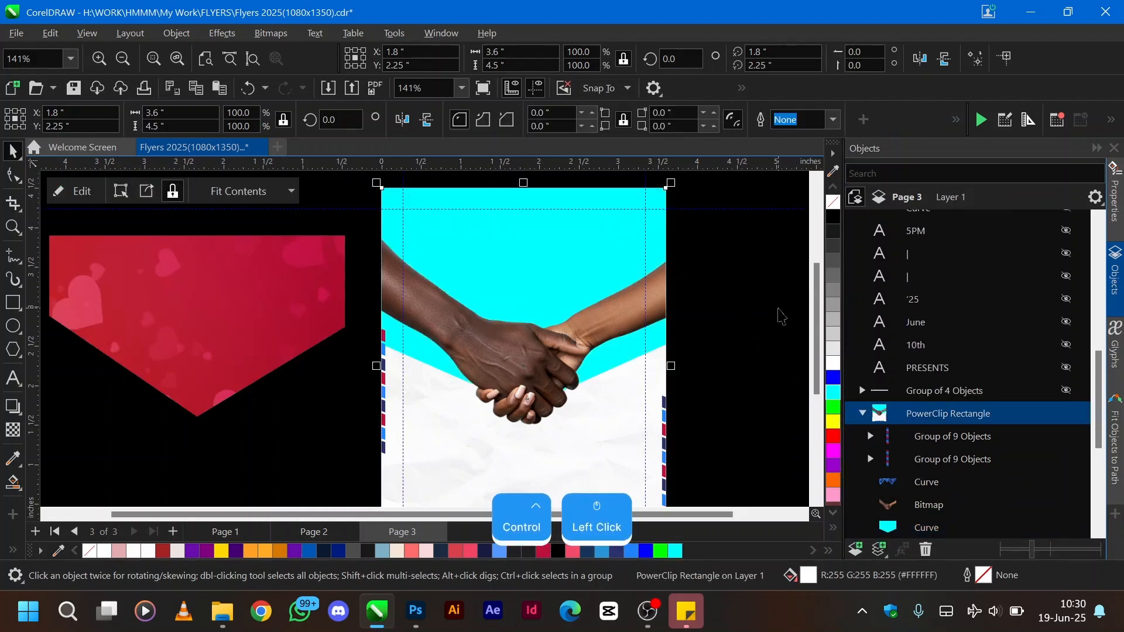
# - Reshape the cyan shape inside the flyer's PowerClip, raising its bottom tip about 0.67 inches and both lower corners behind the arms
pyautogui.keyDown('alt'); pyautogui.click(599, 367); pyautogui.keyUp('alt')
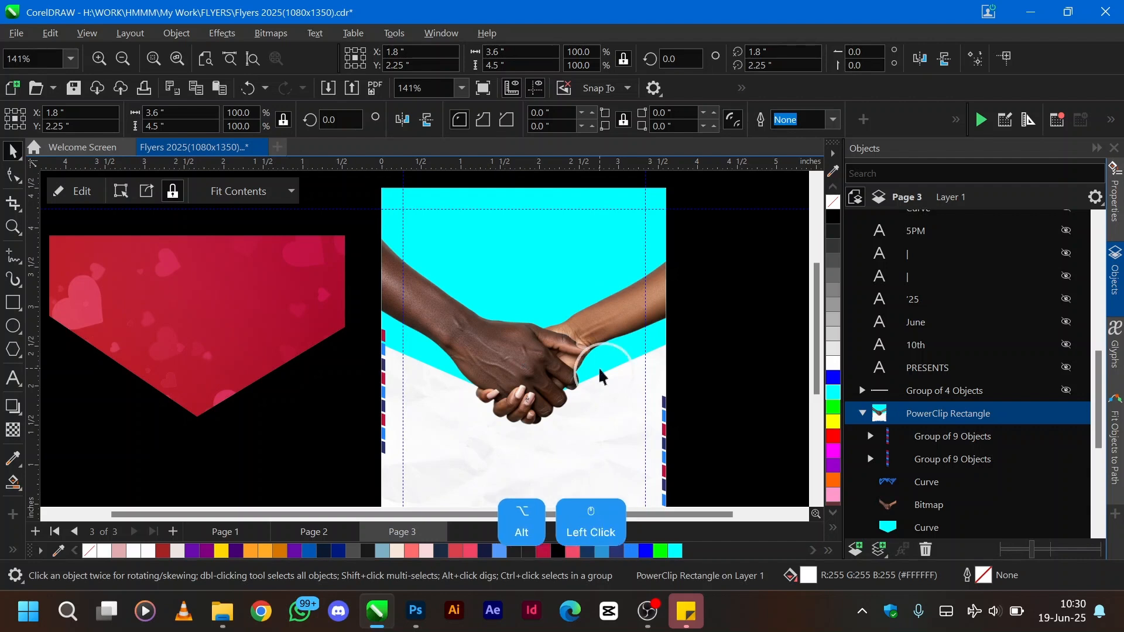
pyautogui.keyDown('alt'); pyautogui.click(600, 367); pyautogui.keyUp('alt')
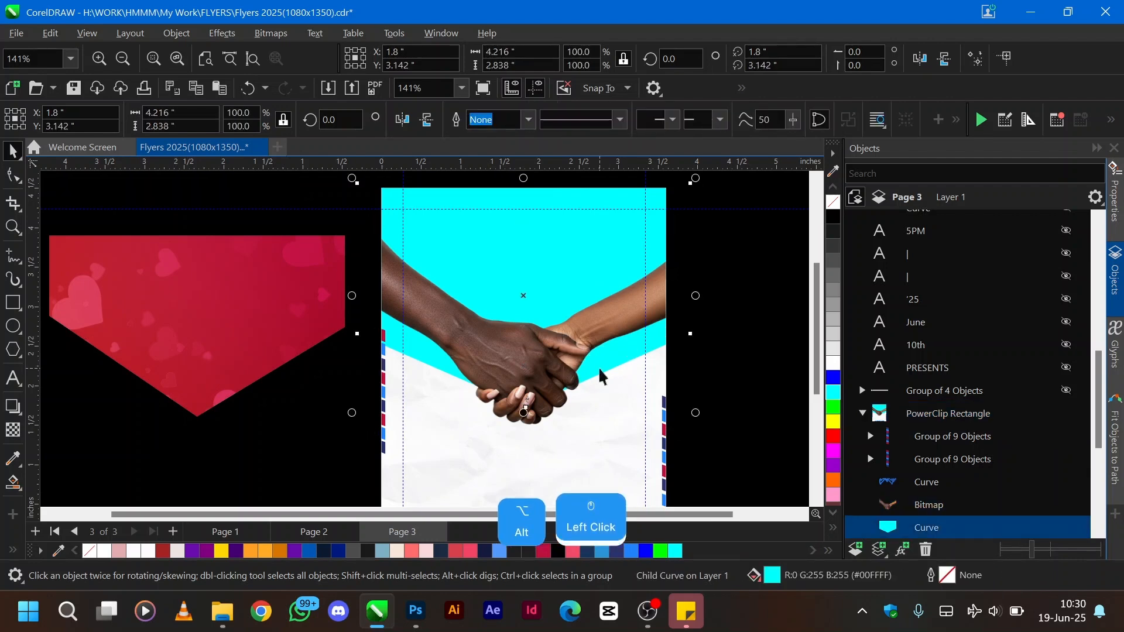
pyautogui.press('F10')
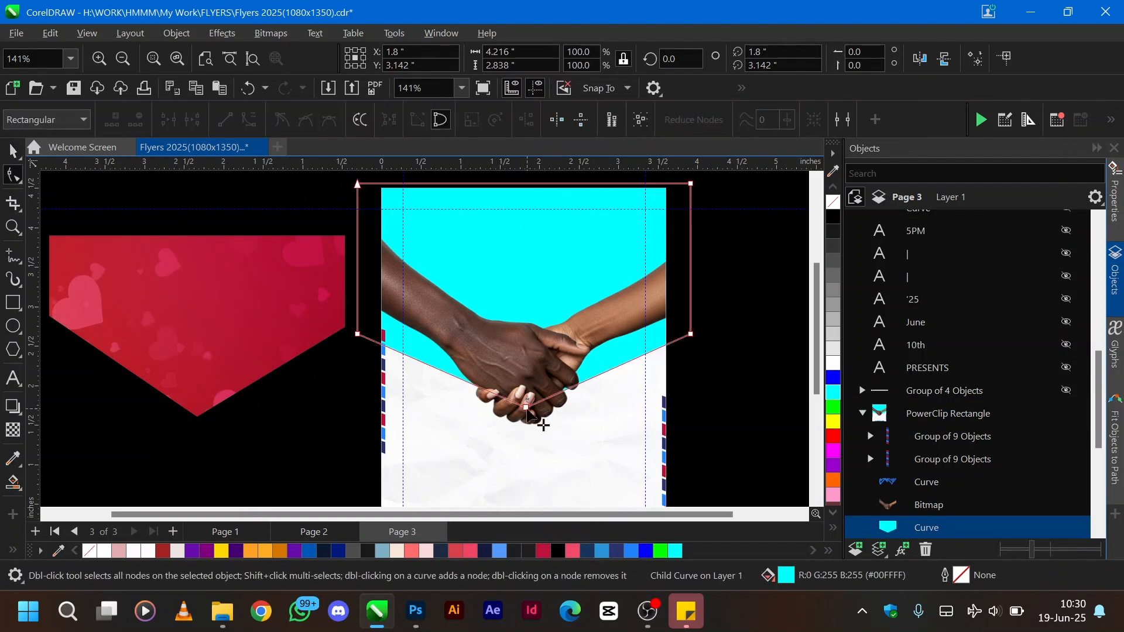
pyautogui.moveTo(526, 408); pyautogui.dragTo(525, 354)
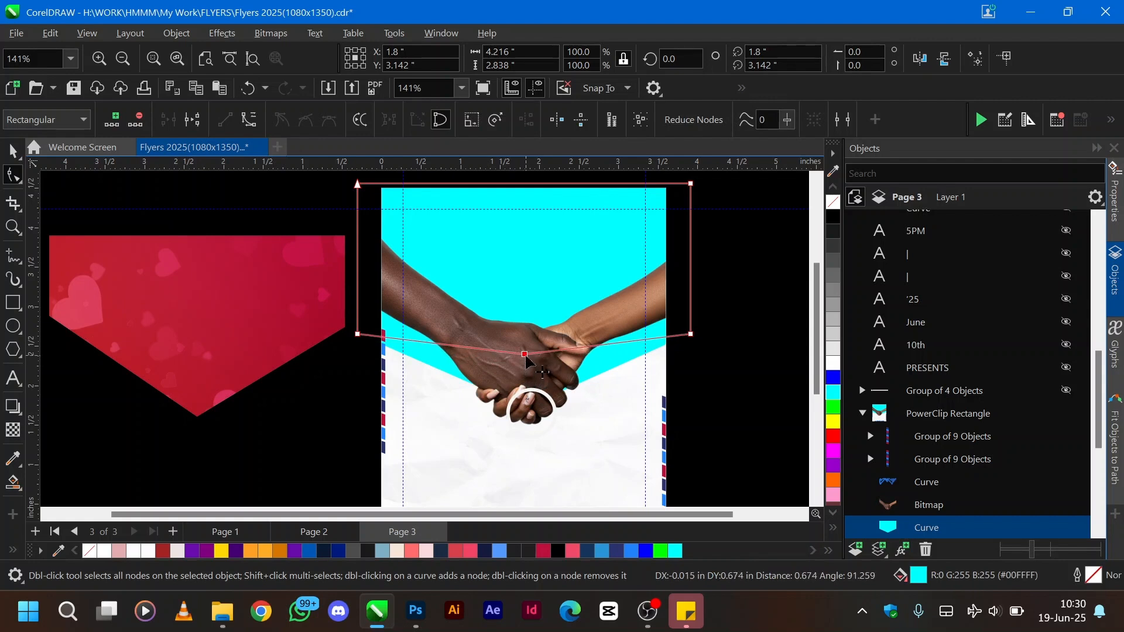
pyautogui.moveTo(690, 333); pyautogui.dragTo(670, 301)
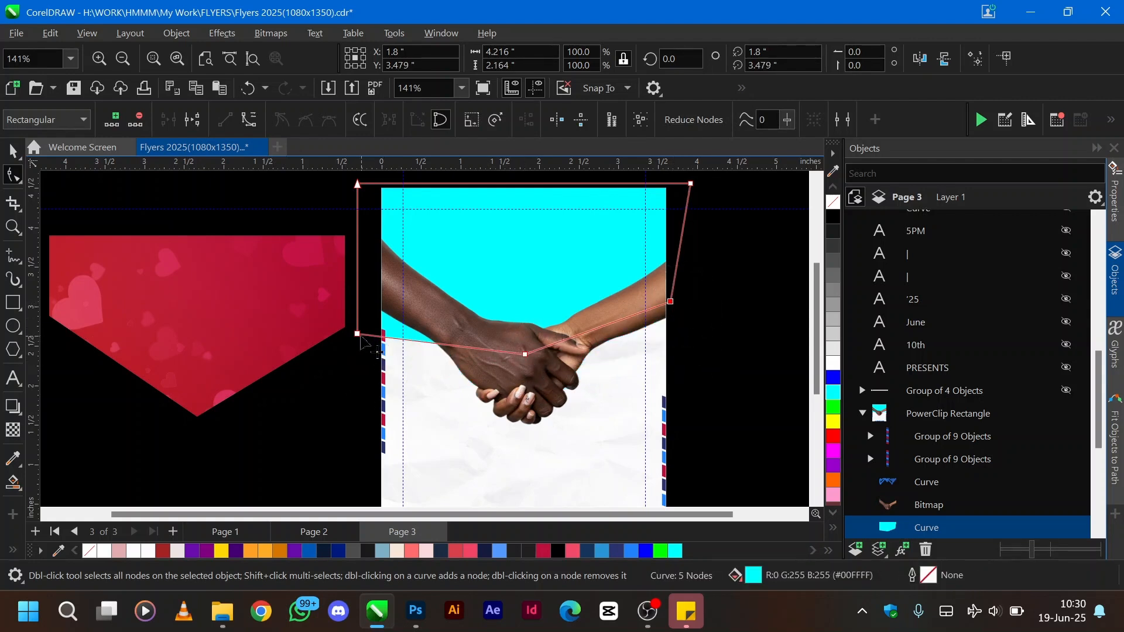
pyautogui.moveTo(358, 333); pyautogui.dragTo(365, 287)
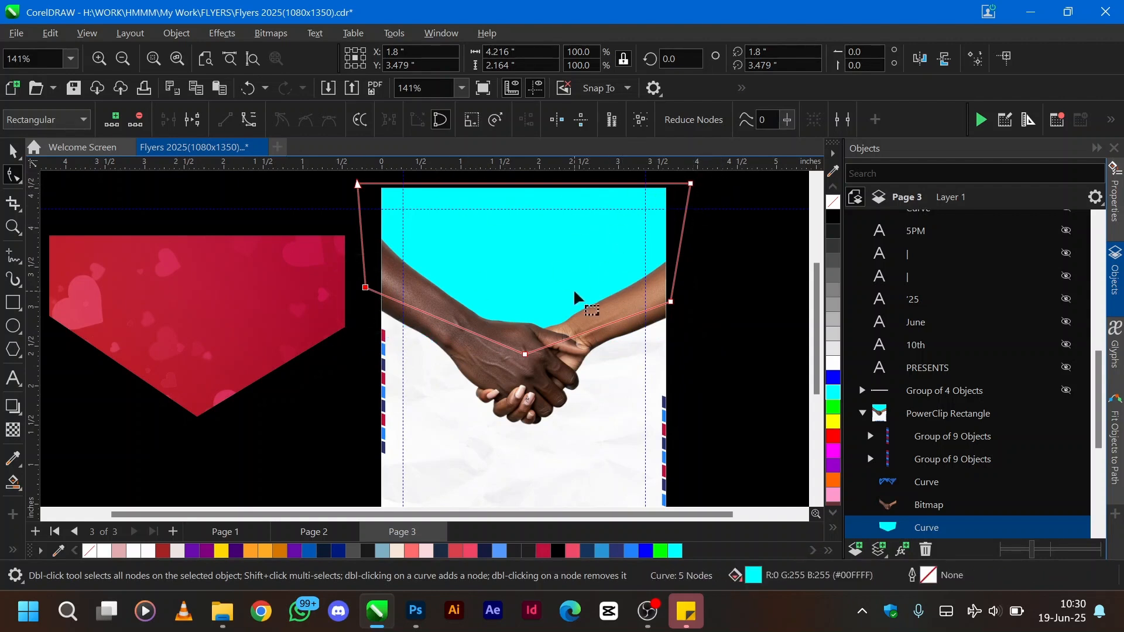
pyautogui.press('space')
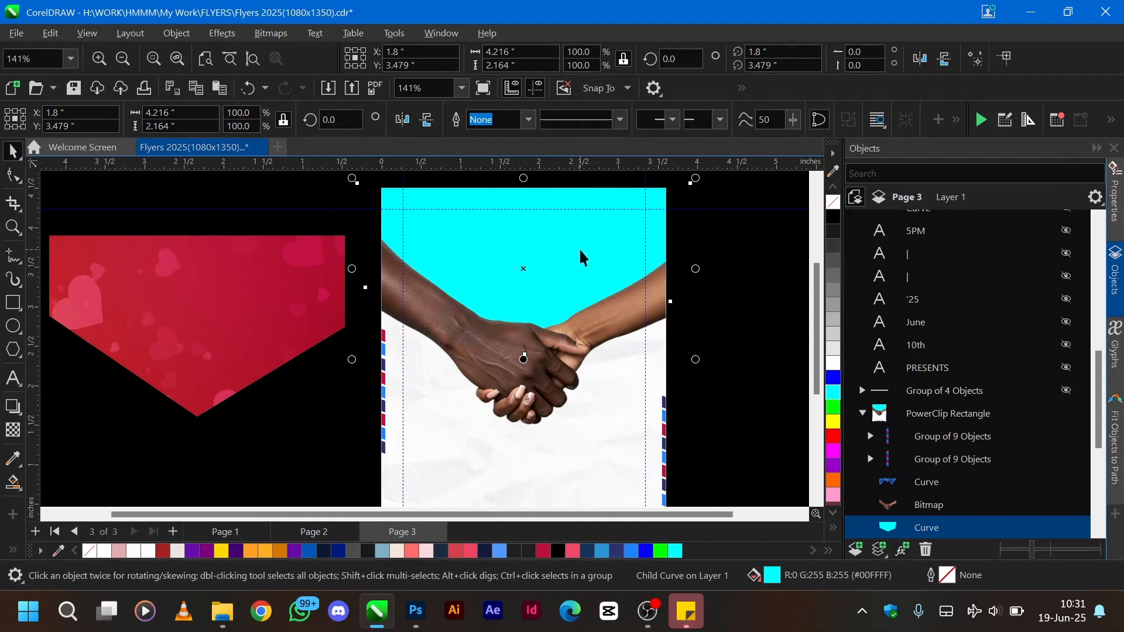
# - Delete the cyan shape covering the red heart background in the flyer
pyautogui.press('Delete')
pyautogui.hscroll(-2, 581, 256)
# - Examine the fountain fill and its colour stops on the loose red heart-patterned shape beside the flyer
pyautogui.click(311, 287)
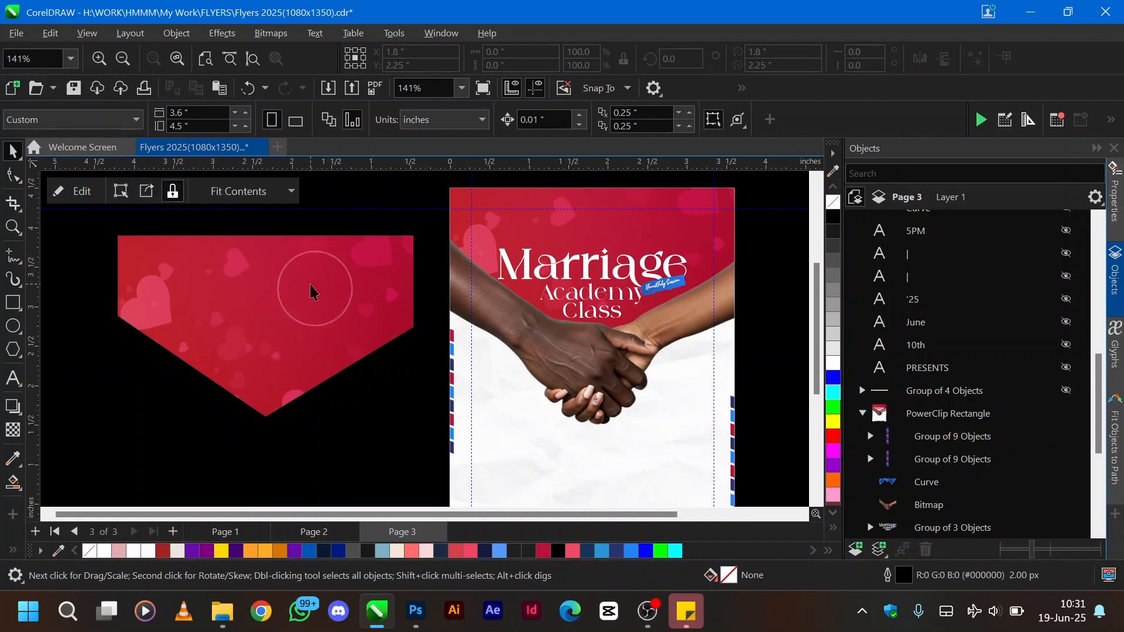
pyautogui.press('g')
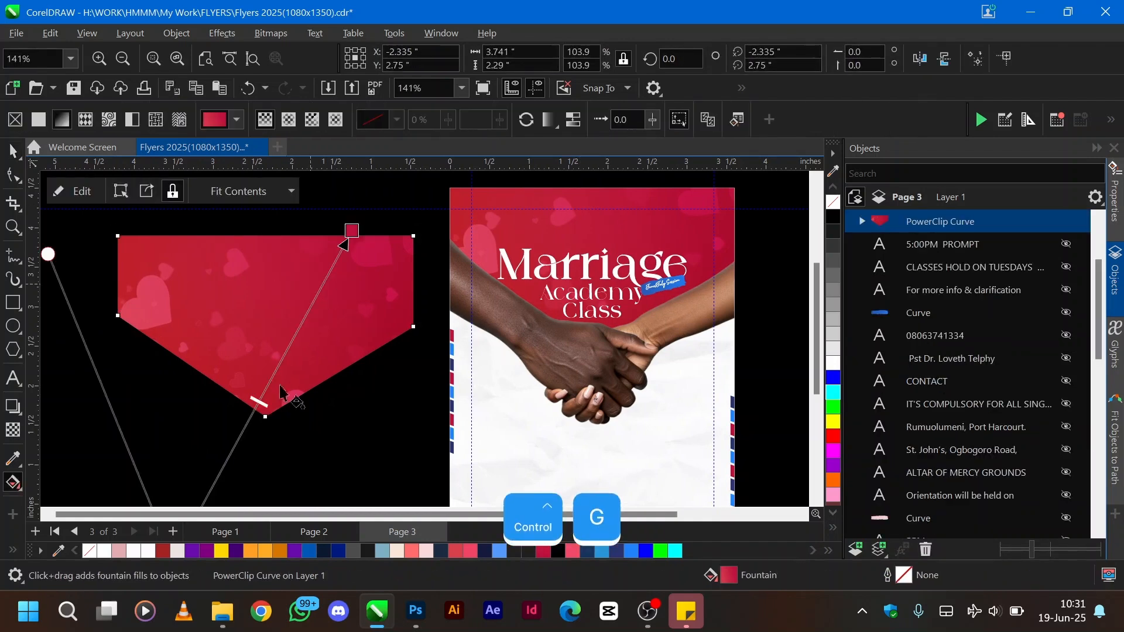
pyautogui.scroll(-1, 281, 394)
pyautogui.scroll(-1, 281, 394)
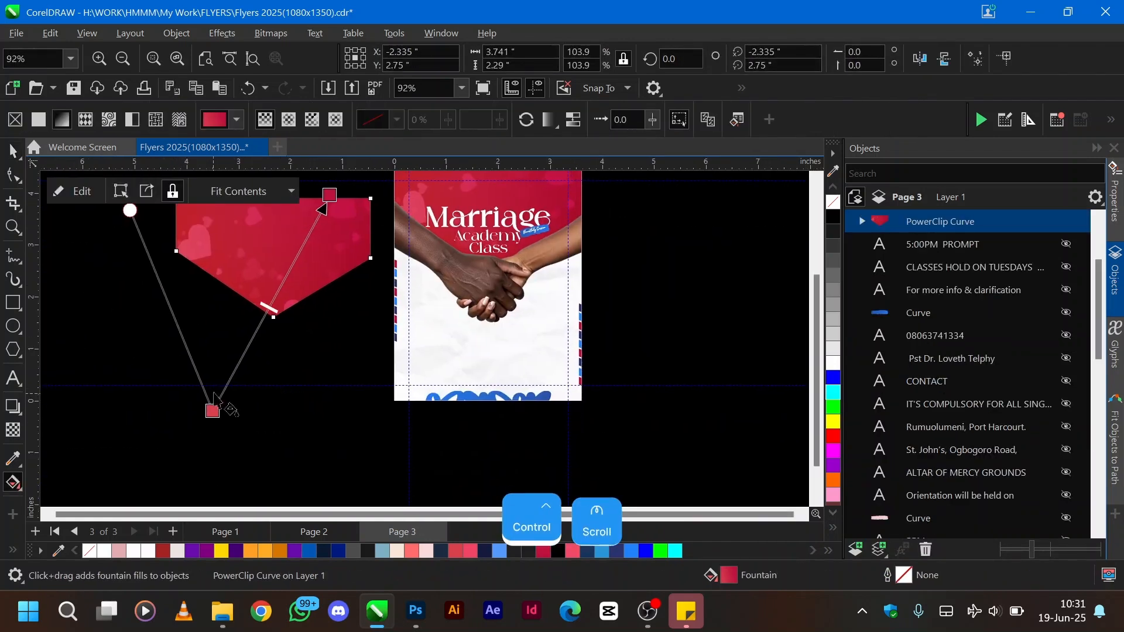
pyautogui.press('space')
pyautogui.scroll(1, 325, 366)
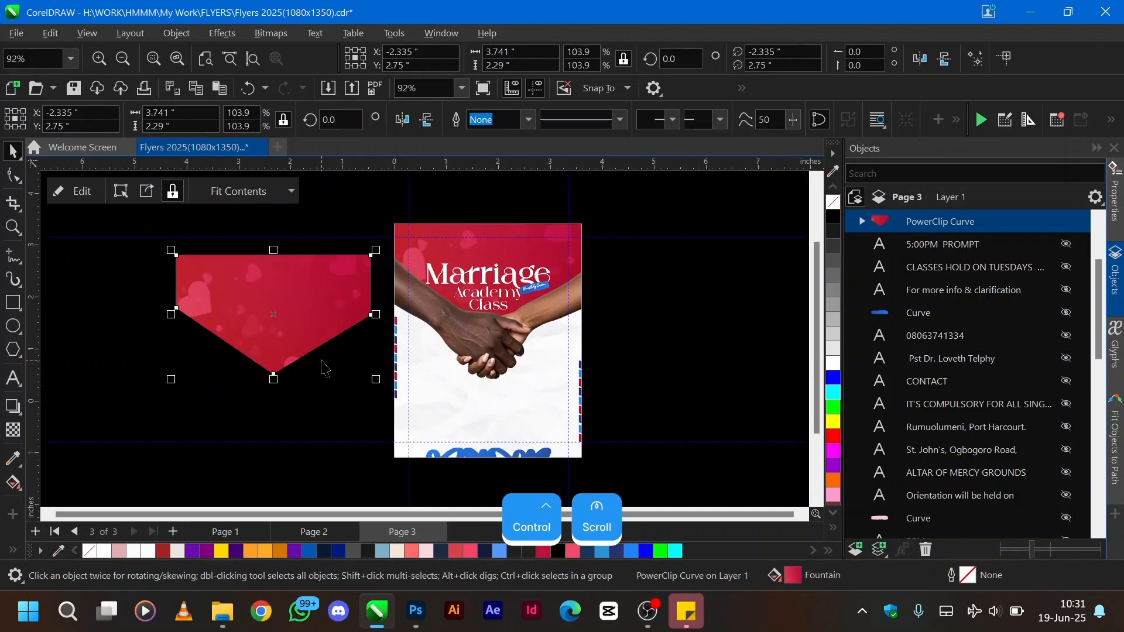
# - Copy the heart bitmap out of the loose red shape and place the duplicate on the other side of the flyer
pyautogui.keyDown('alt'); pyautogui.click(296, 293); pyautogui.keyUp('alt')
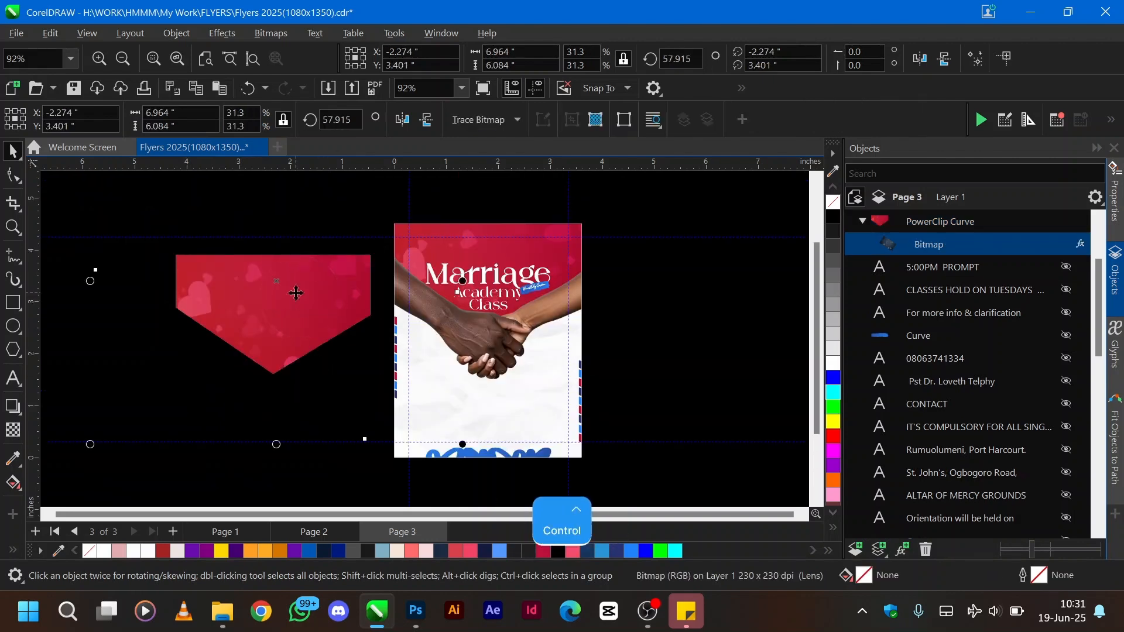
pyautogui.hotkey('ctrl', 'c')
pyautogui.hotkey('ctrl', 'v')
pyautogui.scroll(-1, 327, 291)
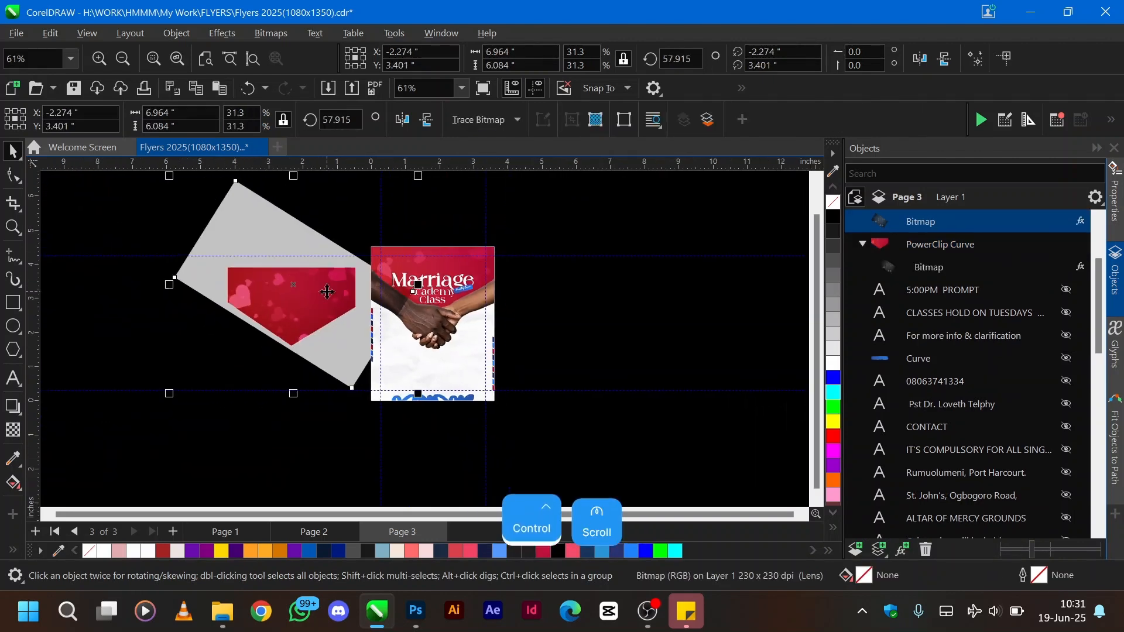
pyautogui.moveTo(279, 227); pyautogui.dragTo(609, 278)
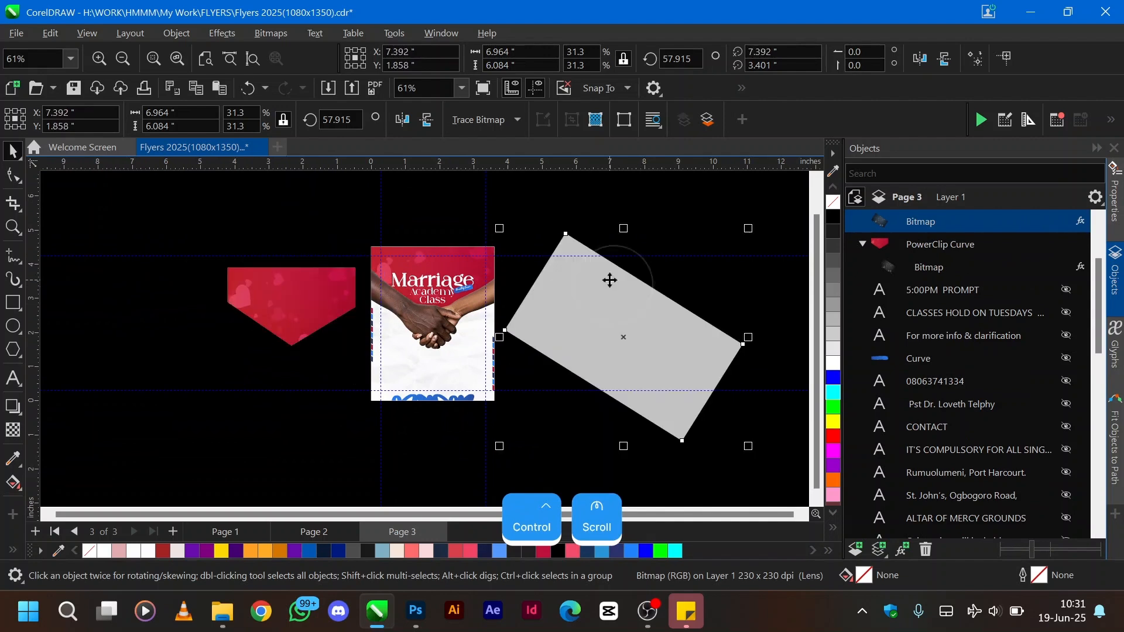
pyautogui.scroll(1, 609, 279)
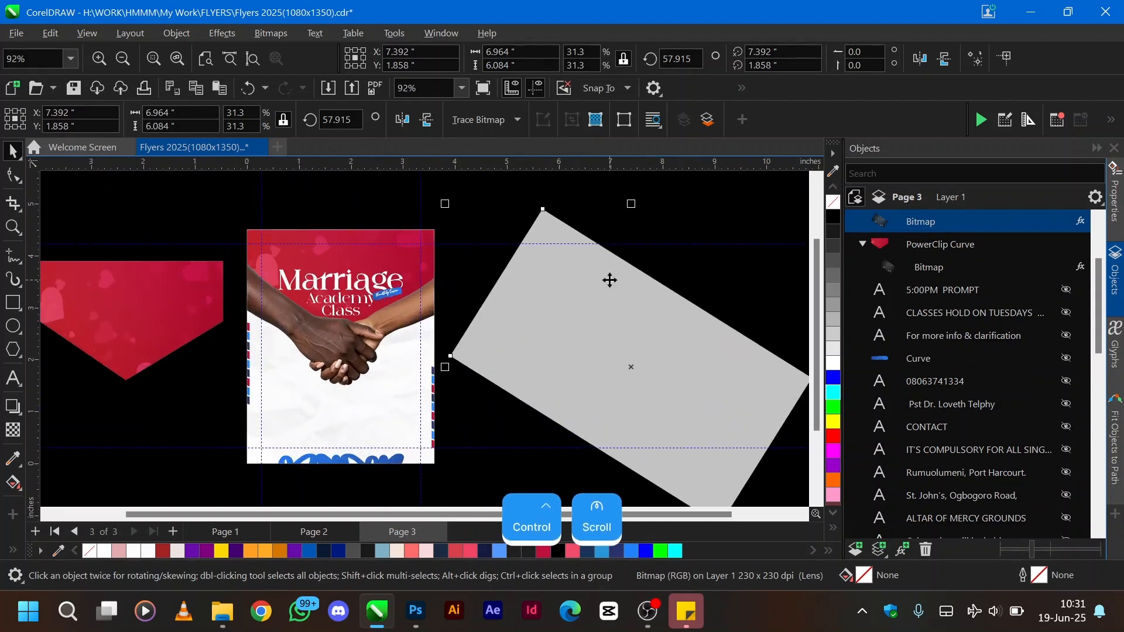
pyautogui.scroll(-1, 609, 280)
pyautogui.scroll(1, 710, 351)
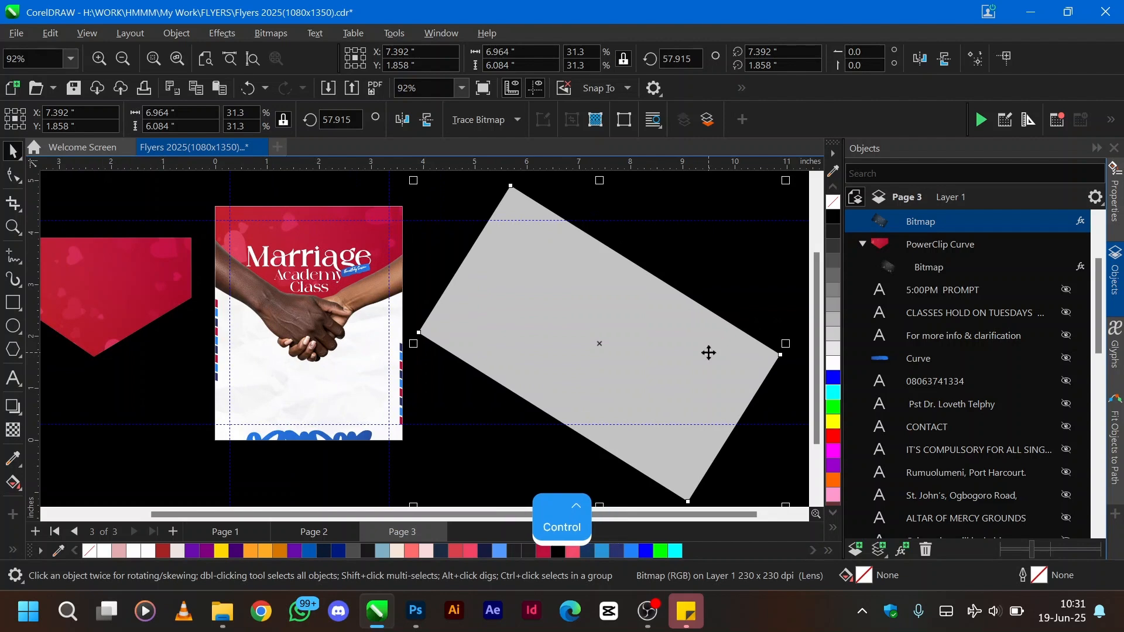
# - Remove the transparency from the duplicated heart bitmap and set its merge mode to Normal
pyautogui.press('t')
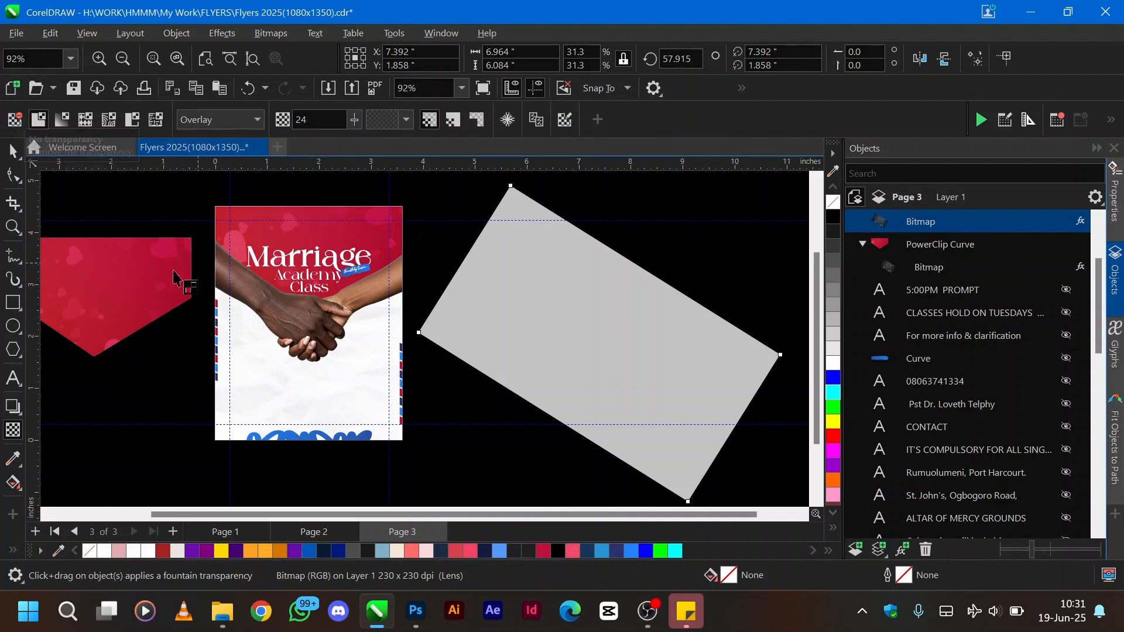
pyautogui.hscroll(-2, 118, 288)
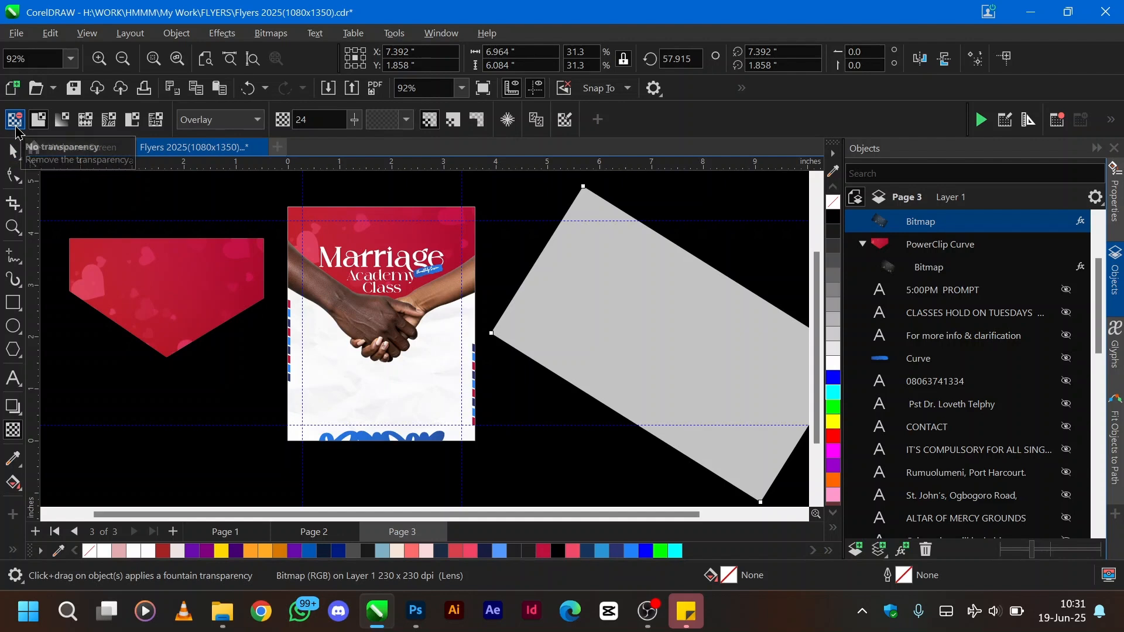
pyautogui.click(15, 122)
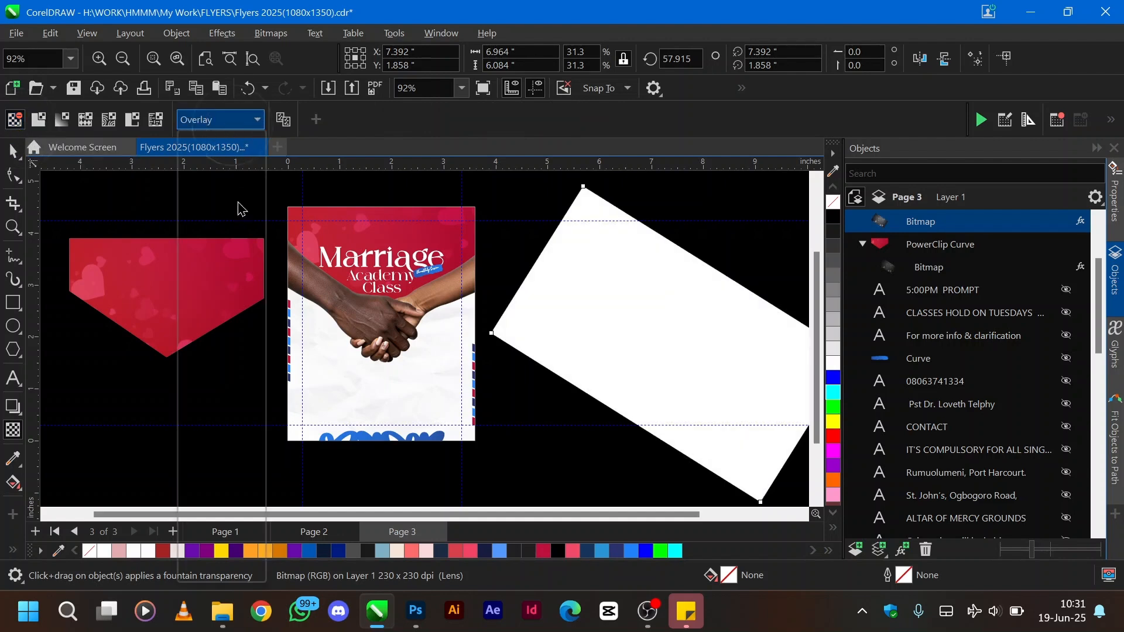
pyautogui.click(230, 120)
pyautogui.click(211, 149)
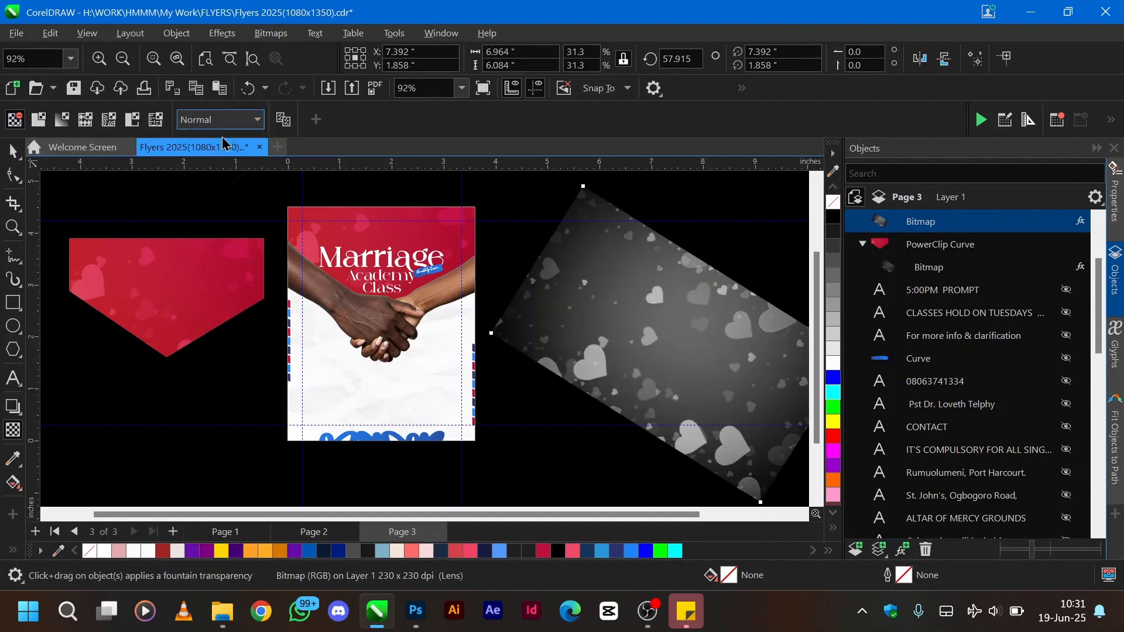
pyautogui.click(689, 327)
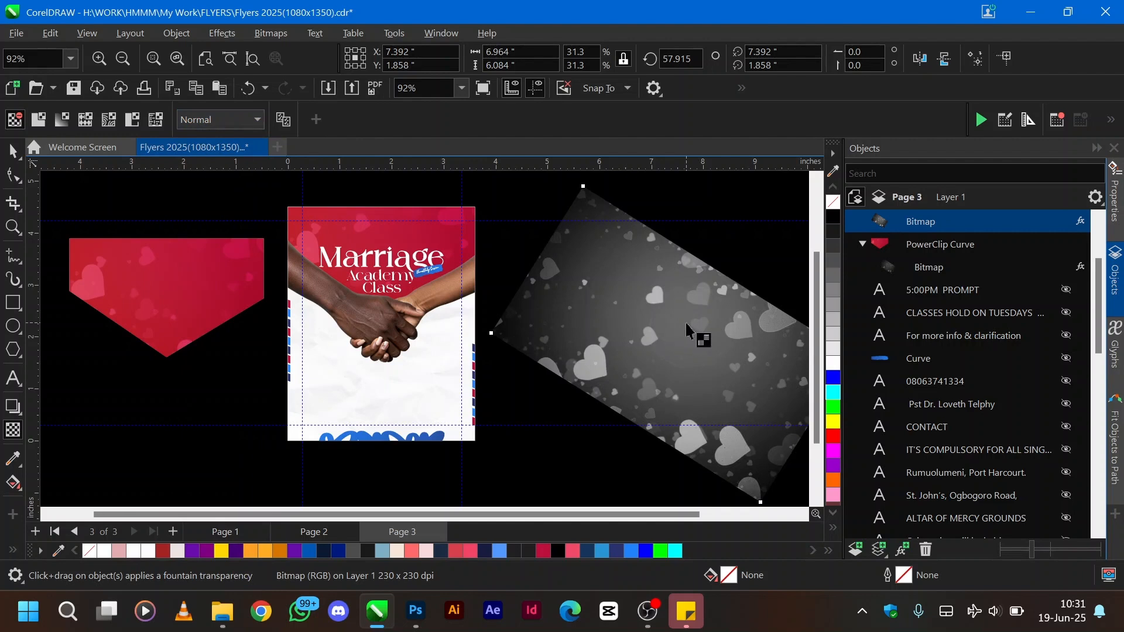
pyautogui.press('space')
# - Set the heart bitmap's rotation to 0 and move it nearer the flyer, to about X 6.6 in, Y 2.0 in
pyautogui.hscroll(3, 686, 323)
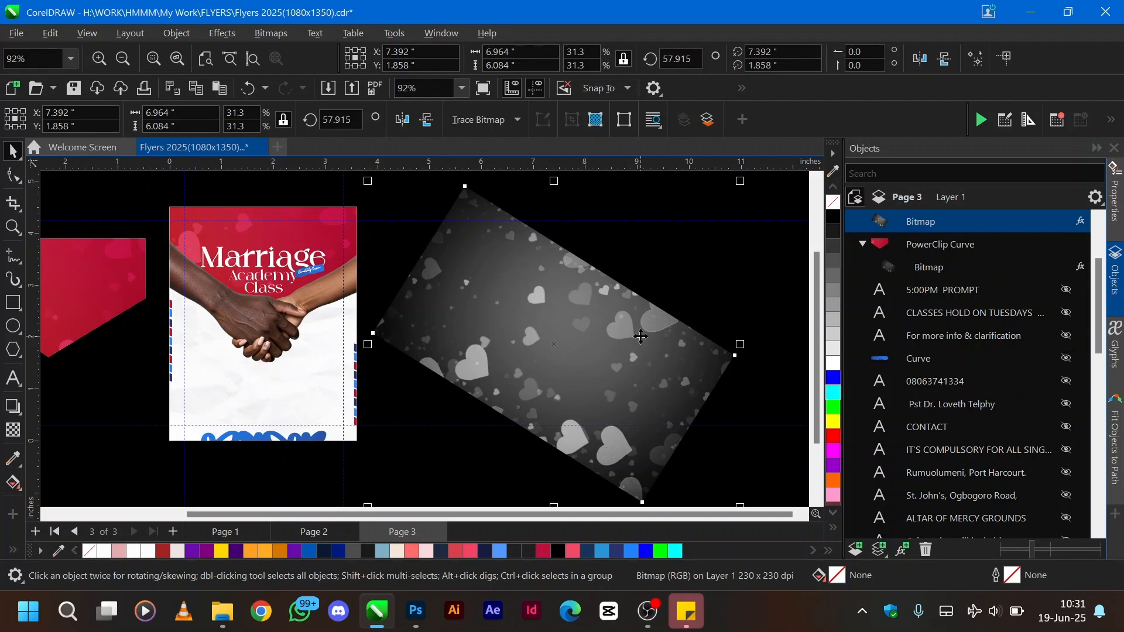
pyautogui.hscroll(-3, 654, 282)
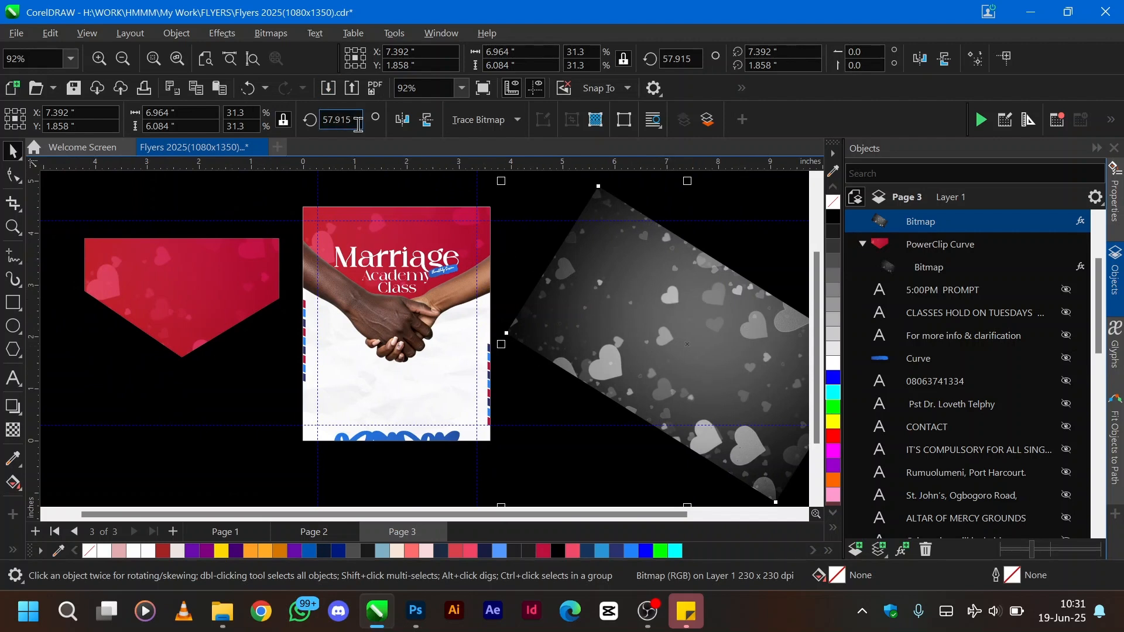
pyautogui.moveTo(363, 125); pyautogui.dragTo(277, 124)
pyautogui.write('0')
pyautogui.press('Return')
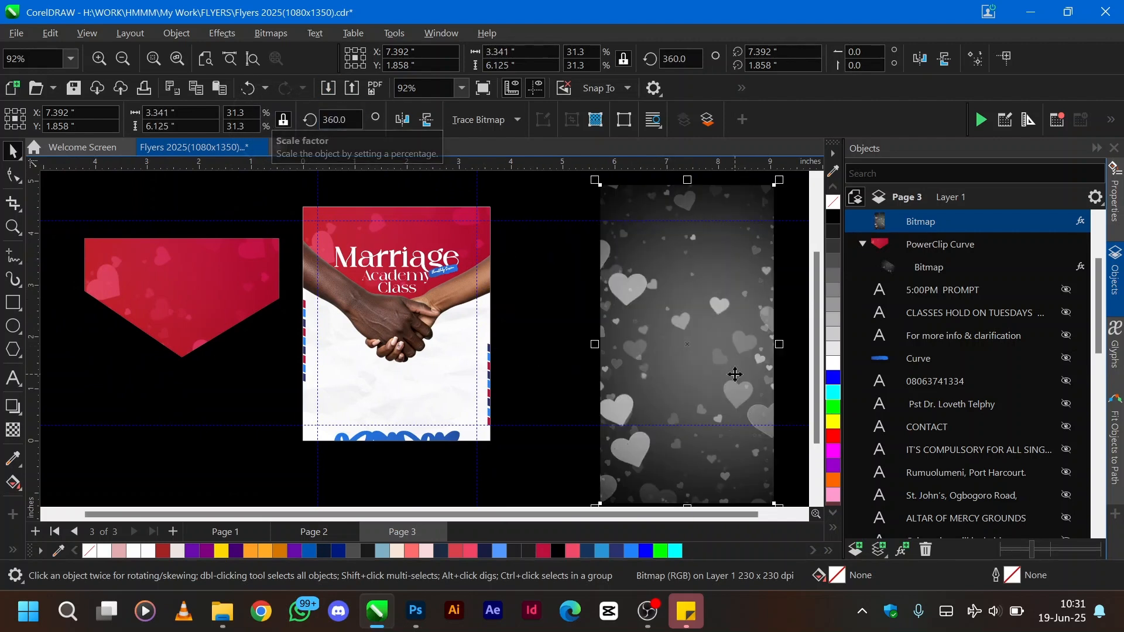
pyautogui.moveTo(728, 336); pyautogui.dragTo(684, 332)
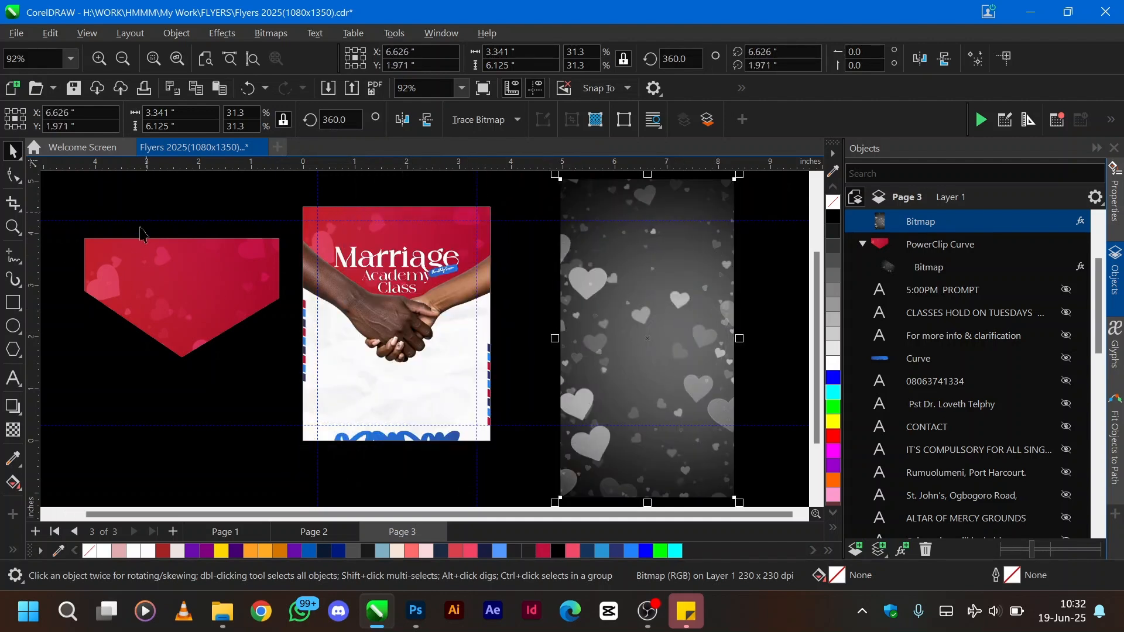
# - Delete the duplicated heart bitmap and the loose red shape beside the flyer
pyautogui.click(692, 338)
pyautogui.press('Delete')
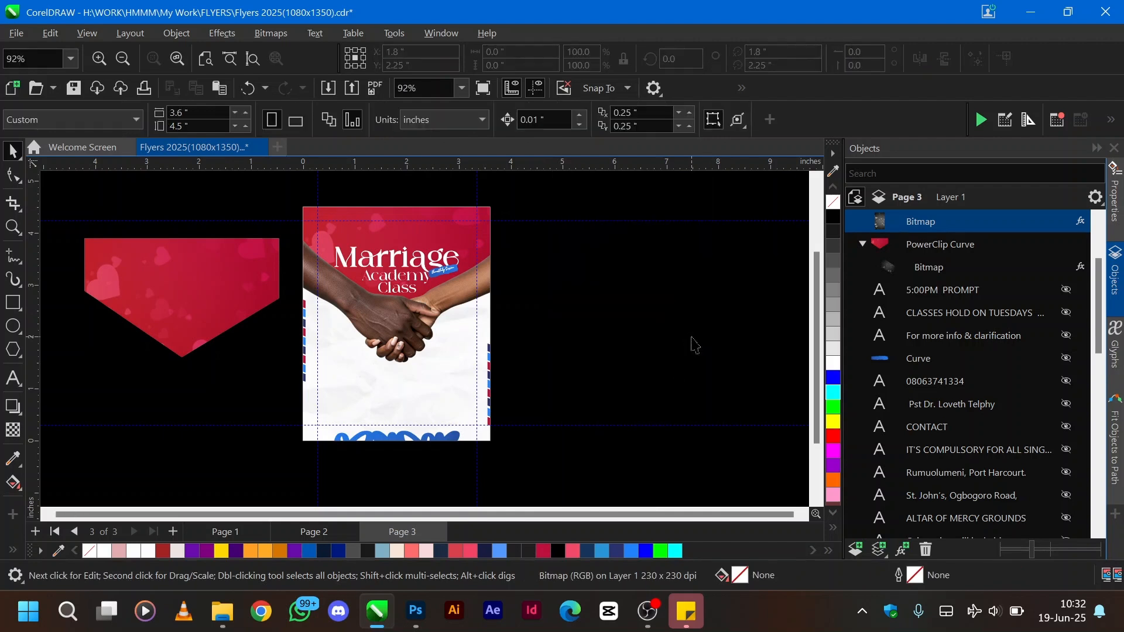
pyautogui.click(97, 327)
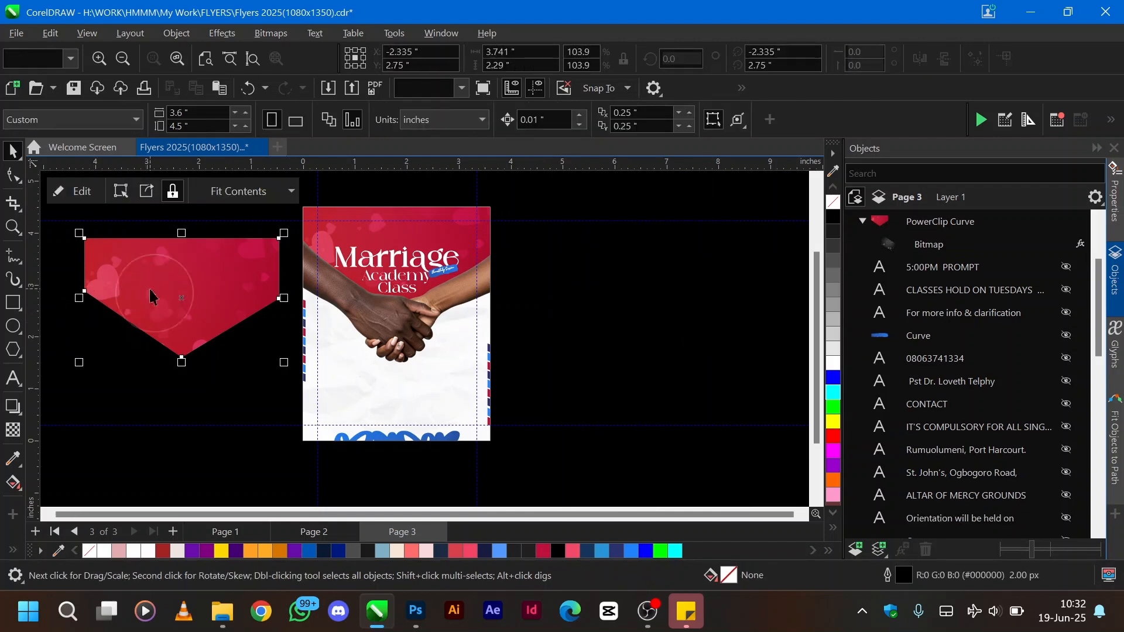
pyautogui.press('Delete')
pyautogui.scroll(1, 403, 258)
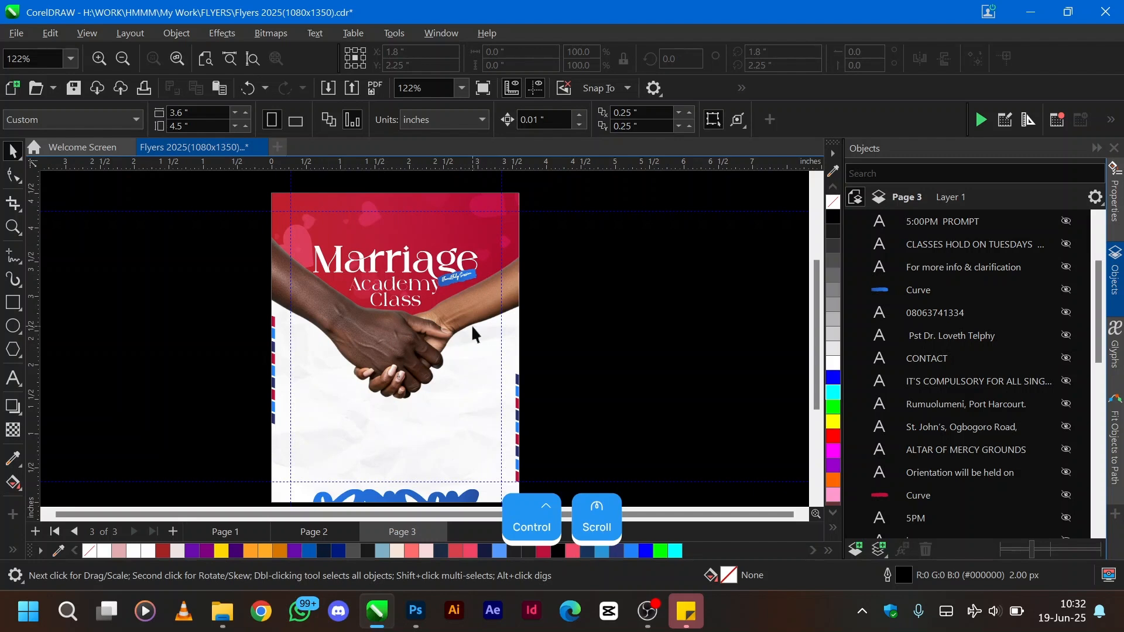
# - Duplicate the crumpled-paper bitmap from the flyer's PowerClip and place the copy outside the page at about X -3.3 in, Y 2.4 in
pyautogui.click(469, 364)
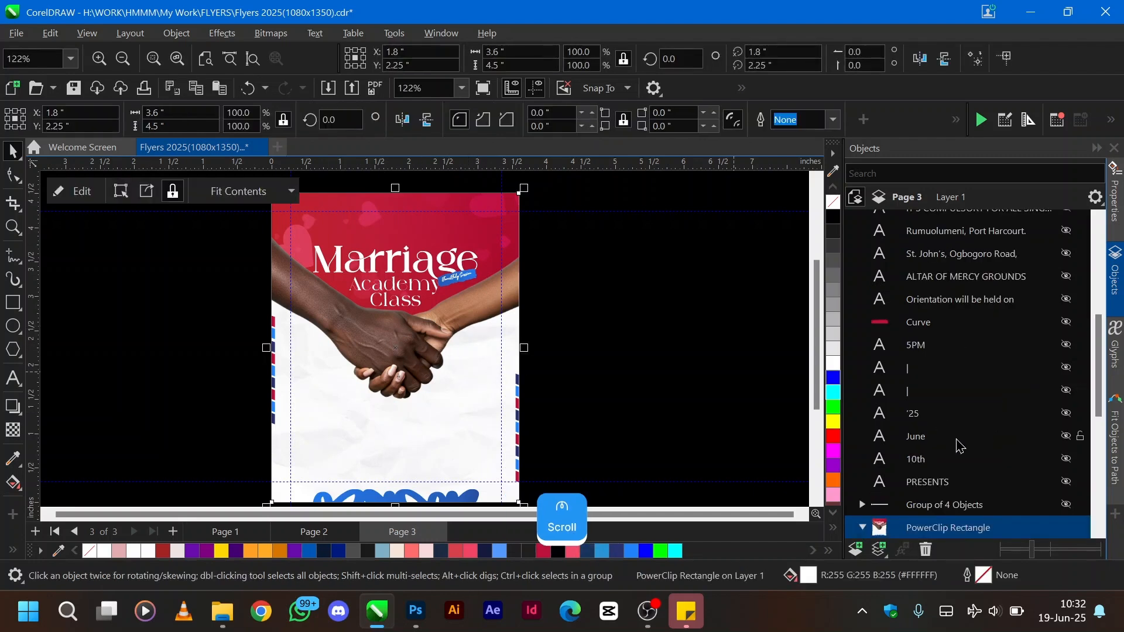
pyautogui.scroll(-1, 959, 446)
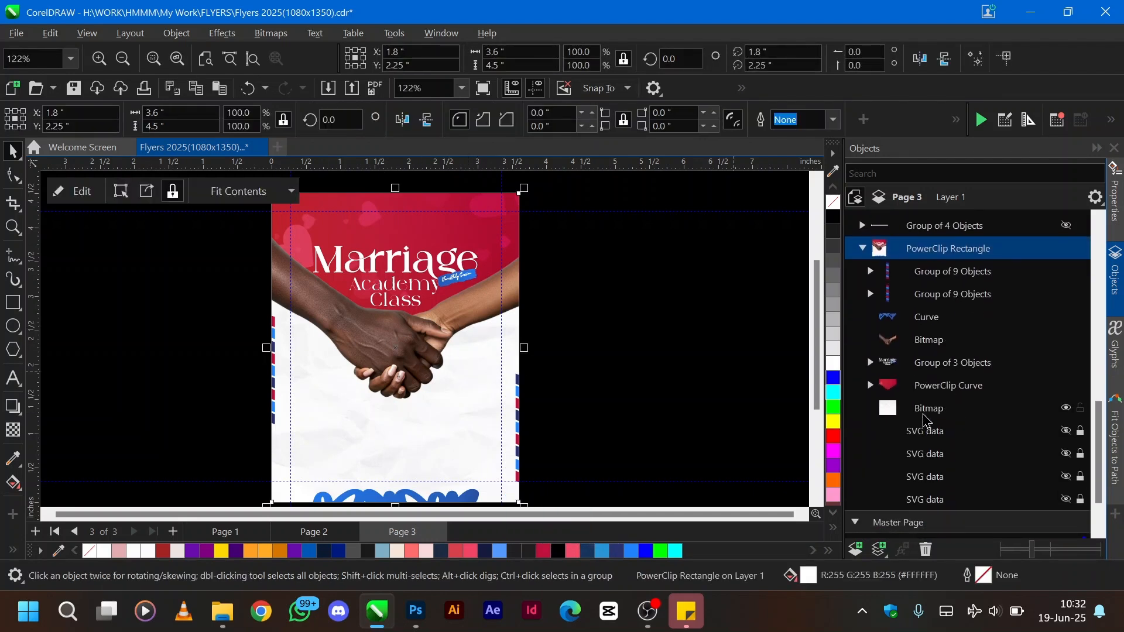
pyautogui.click(928, 410)
pyautogui.press('F4')
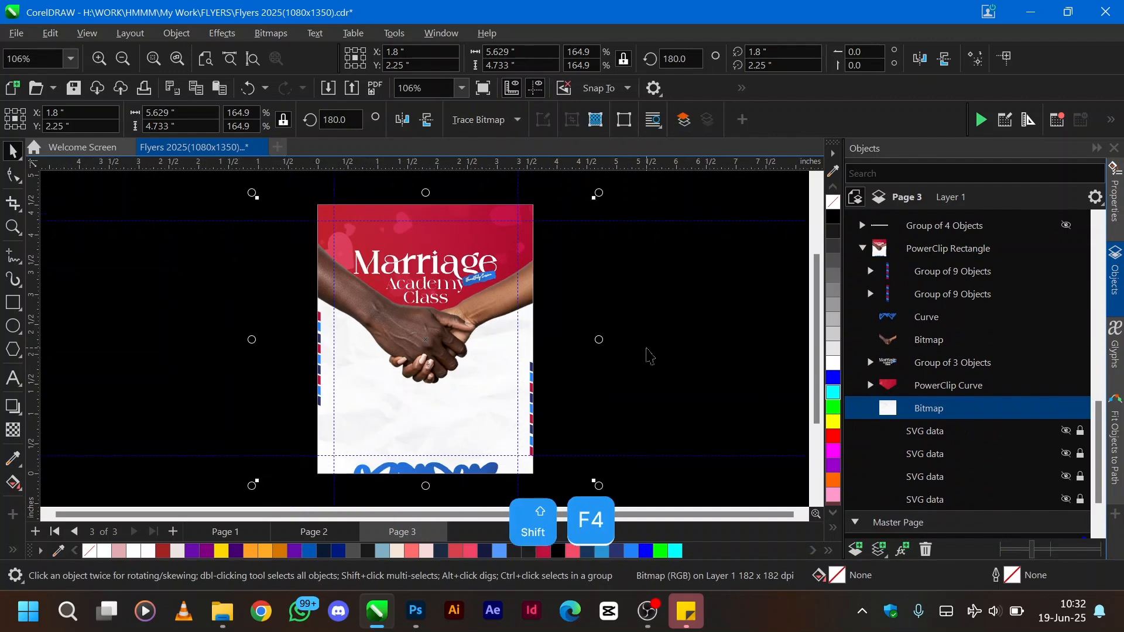
pyautogui.hotkey('ctrl', 'c')
pyautogui.hotkey('ctrl', 'v')
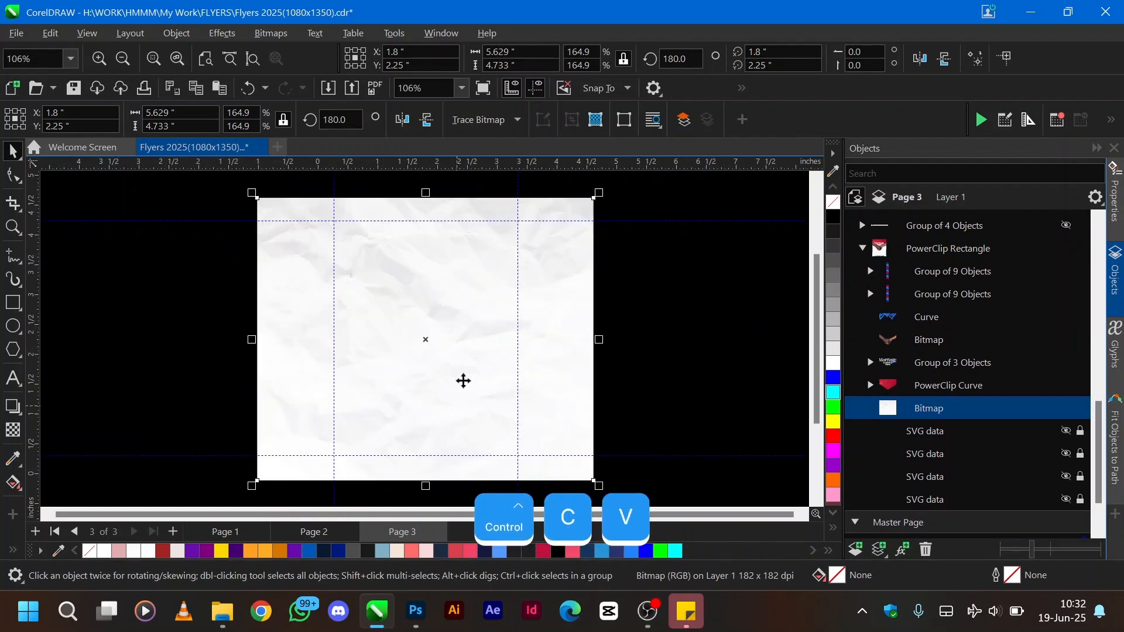
pyautogui.moveTo(462, 378); pyautogui.dragTo(138, 380)
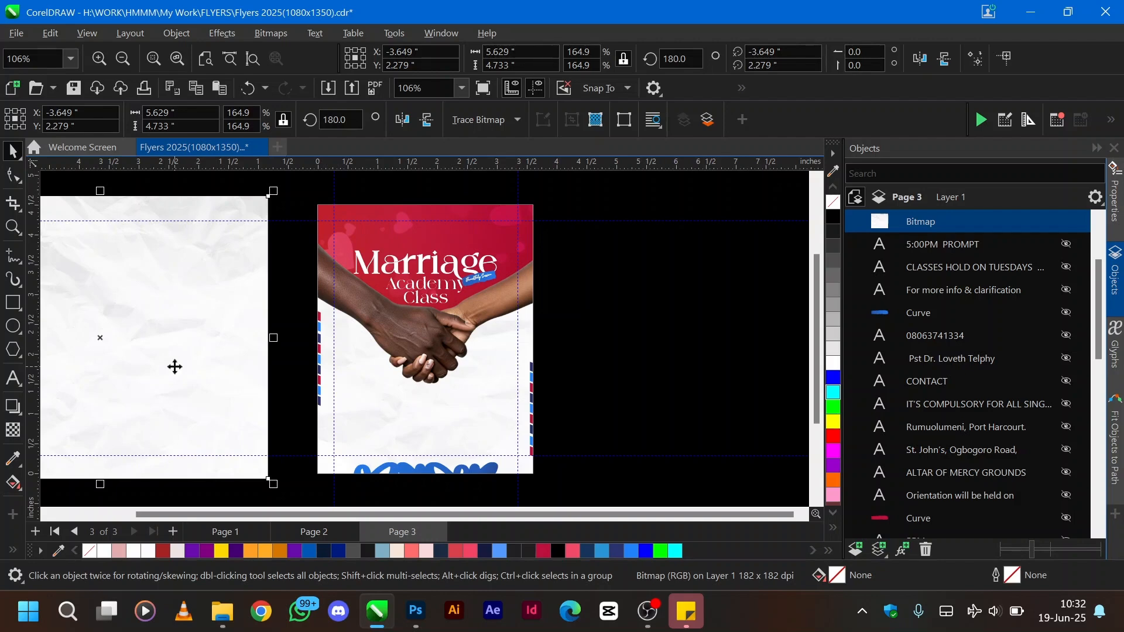
pyautogui.hscroll(-3, 175, 366)
pyautogui.moveTo(337, 329); pyautogui.dragTo(364, 321)
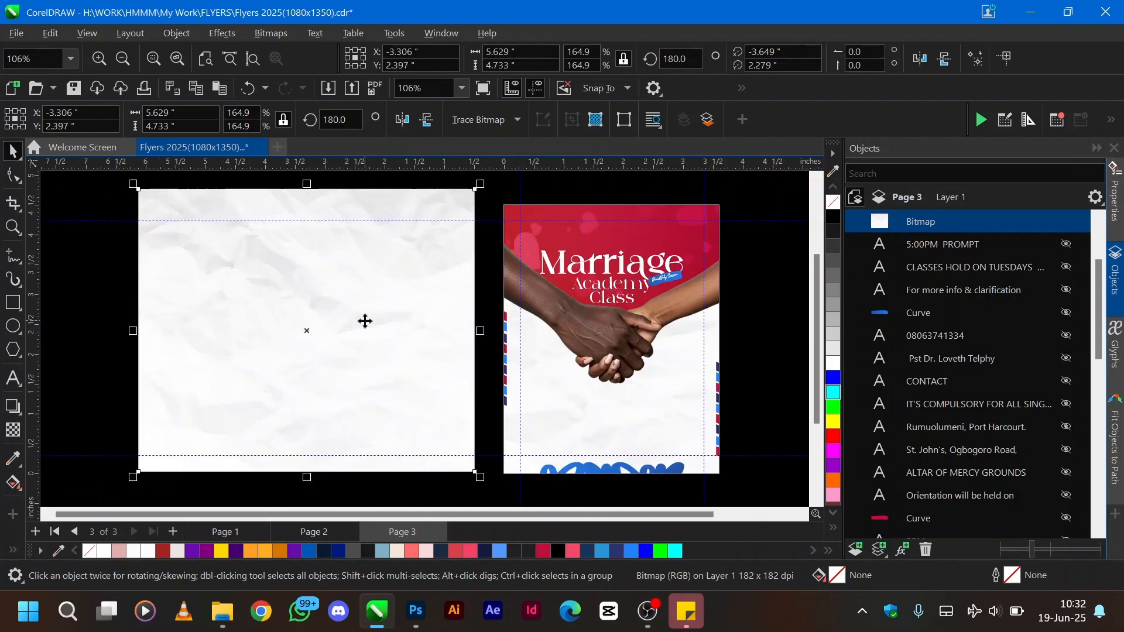
# - Delete the duplicated crumpled-paper bitmap beside the flyer
pyautogui.click(604, 394)
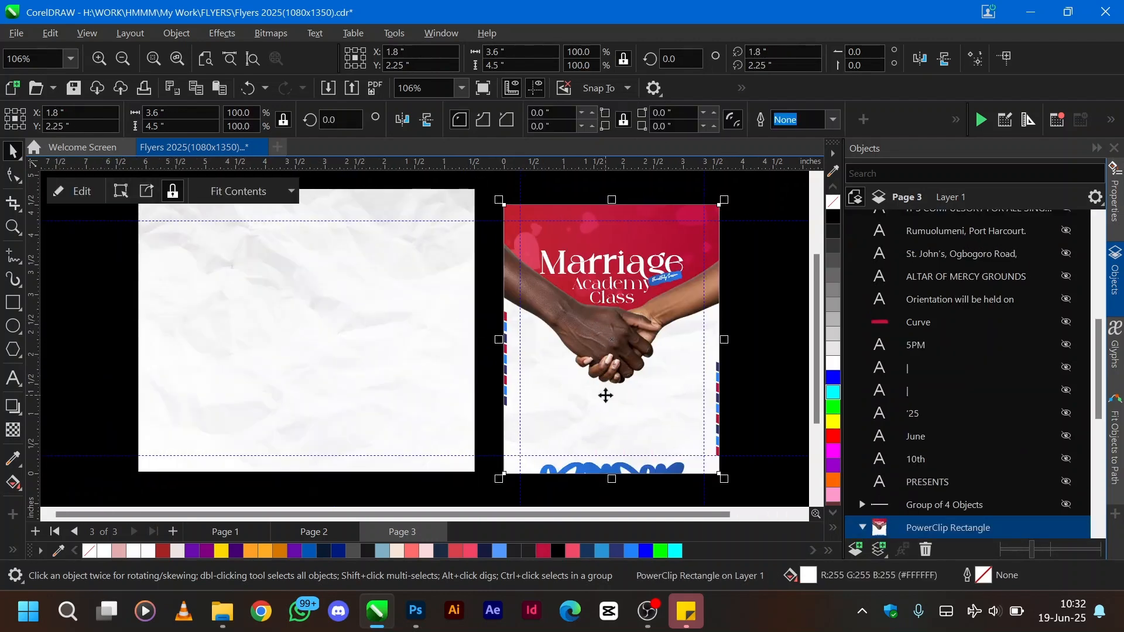
pyautogui.click(342, 351)
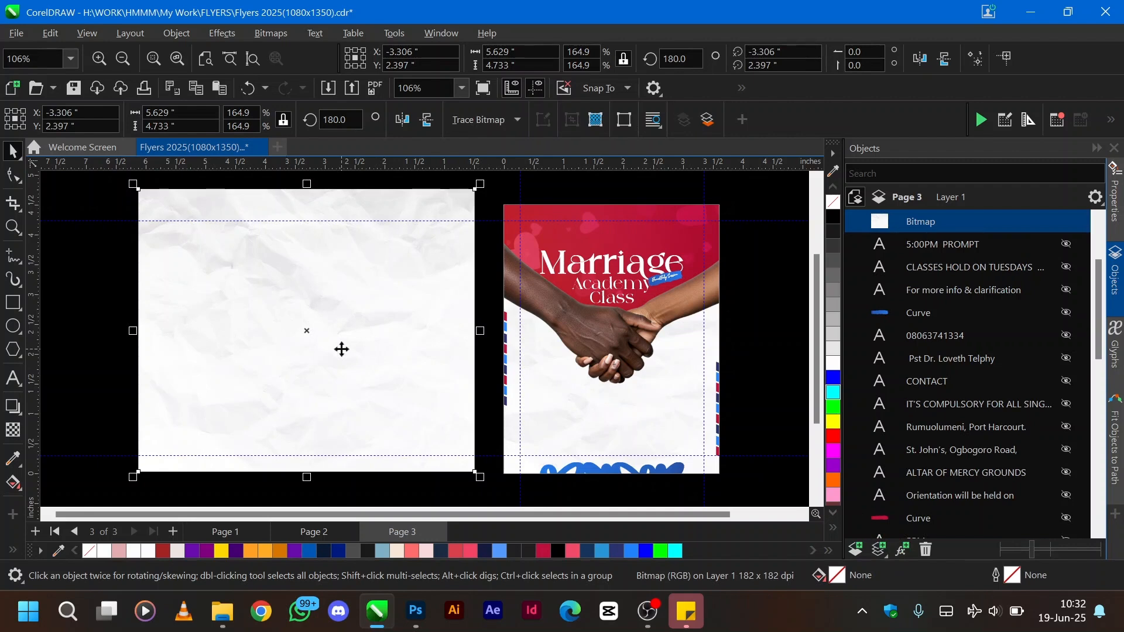
pyautogui.hscroll(2, 342, 349)
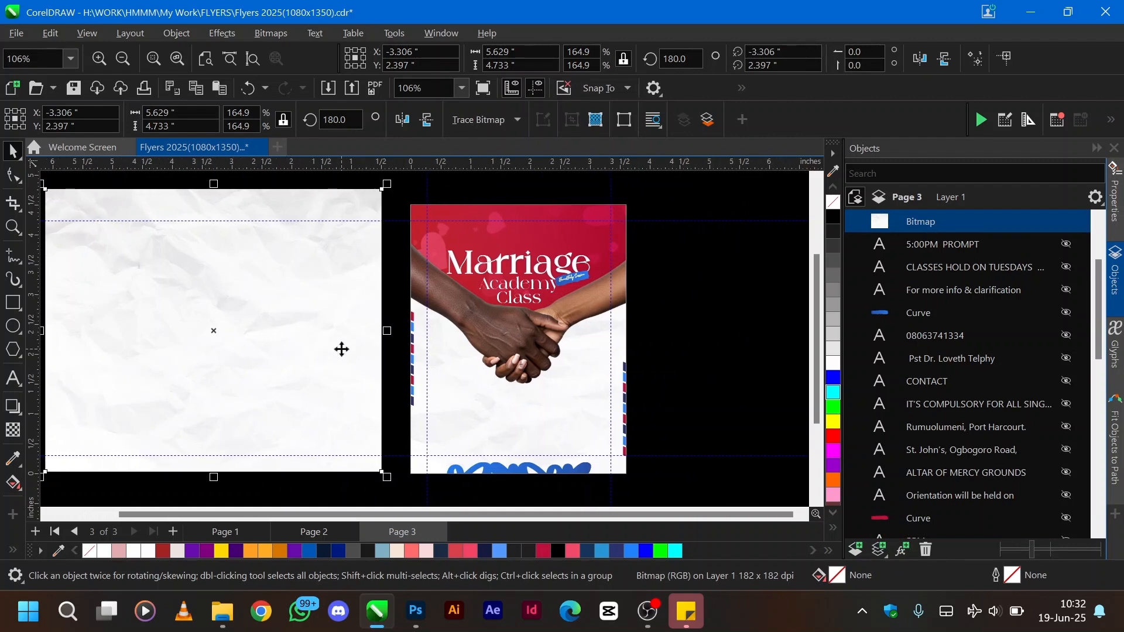
pyautogui.press('Delete')
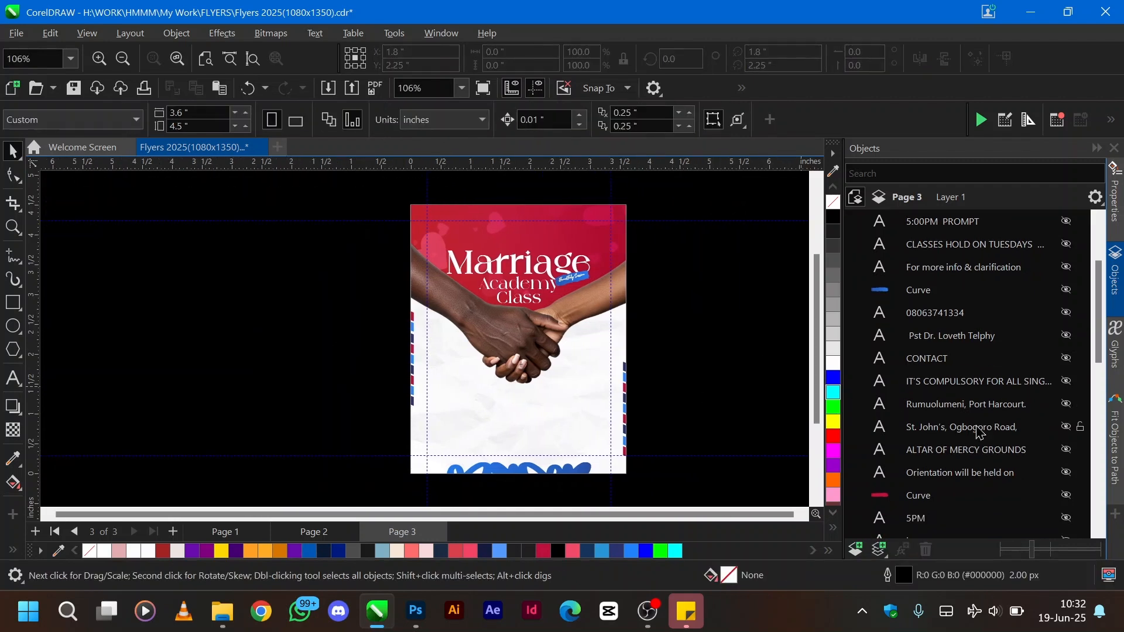
# - Collapse the contents of the flyer's PowerClip Rectangle in the object list
pyautogui.scroll(3, 980, 432)
pyautogui.scroll(-10, 980, 432)
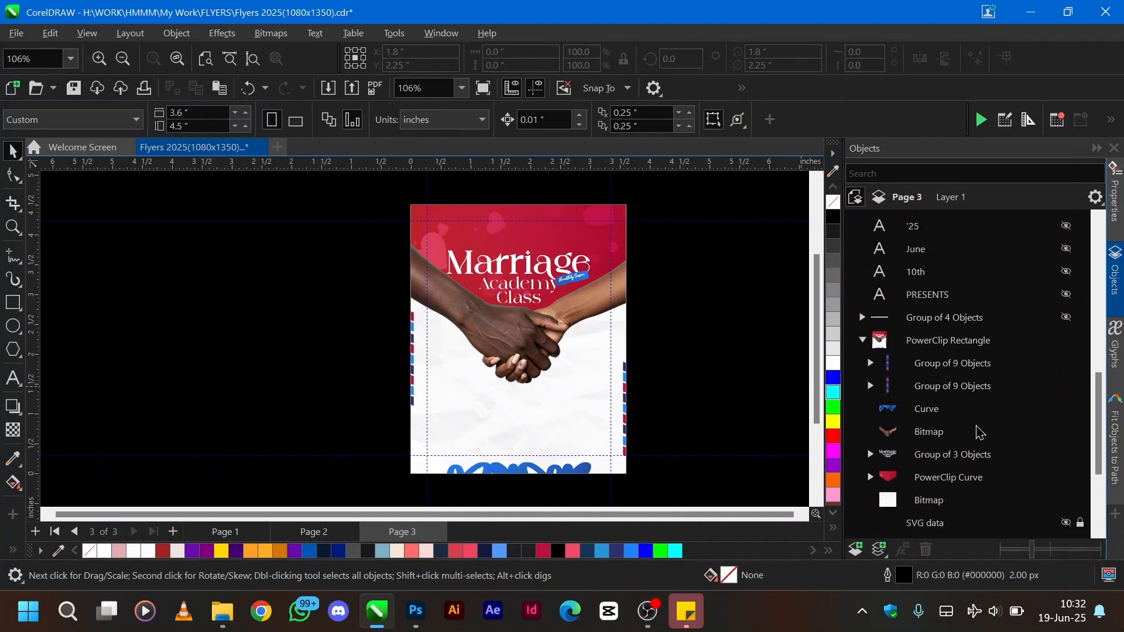
pyautogui.click(862, 341)
pyautogui.scroll(3, 975, 346)
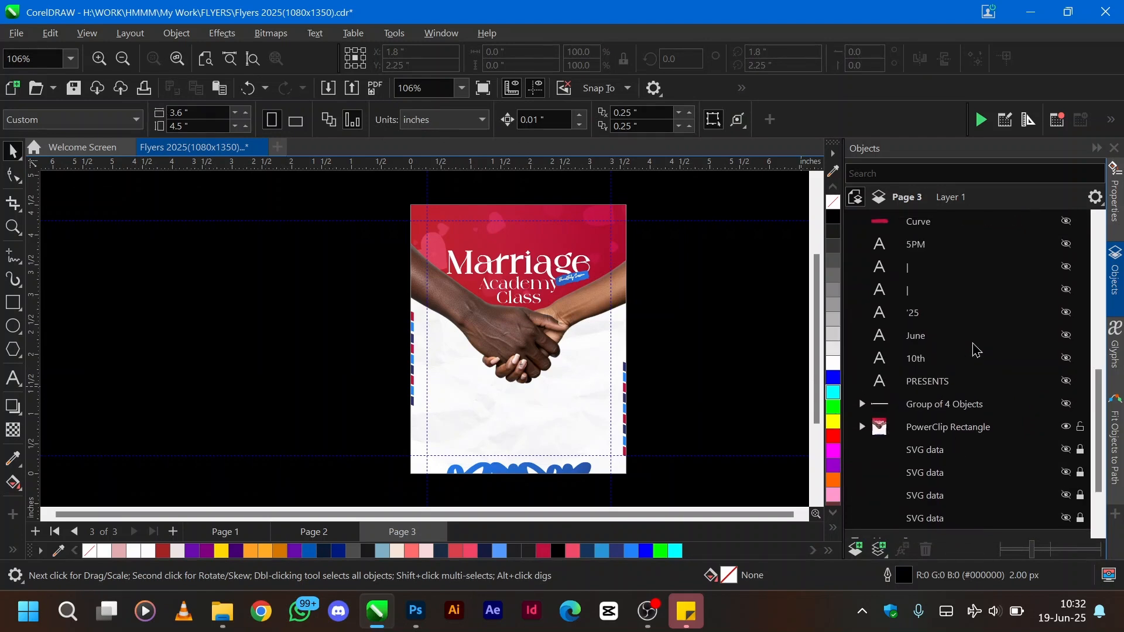
# - Unhide the church-name header group of four objects and the PRESENTS text below it, and select the PRESENTS text
pyautogui.scroll(10, 1026, 313)
pyautogui.scroll(-7, 1025, 312)
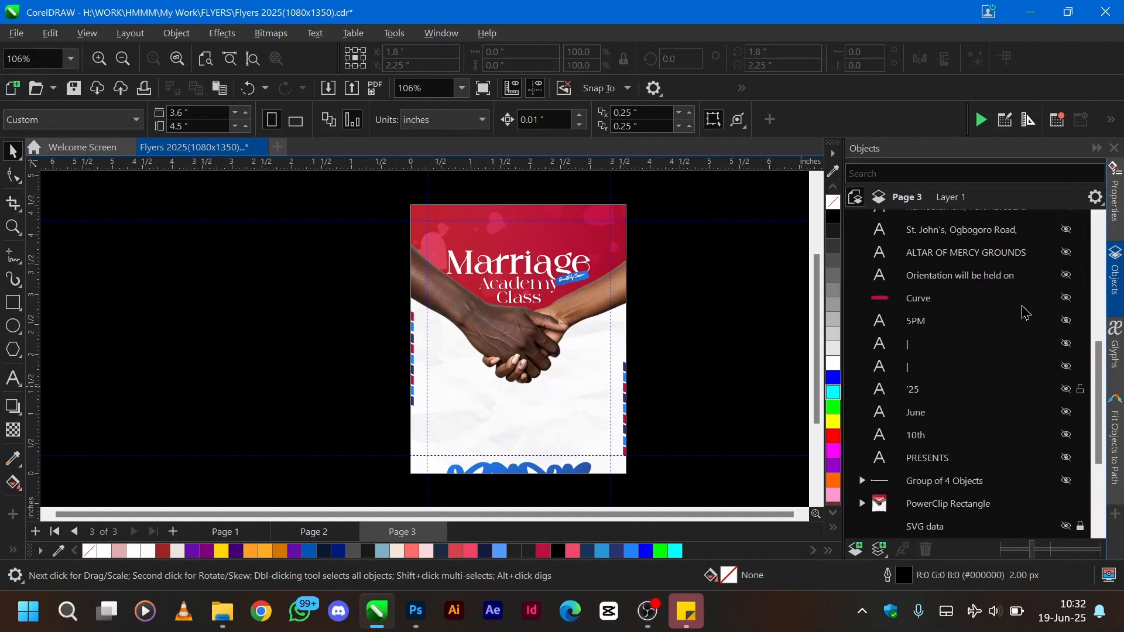
pyautogui.scroll(-3, 1056, 443)
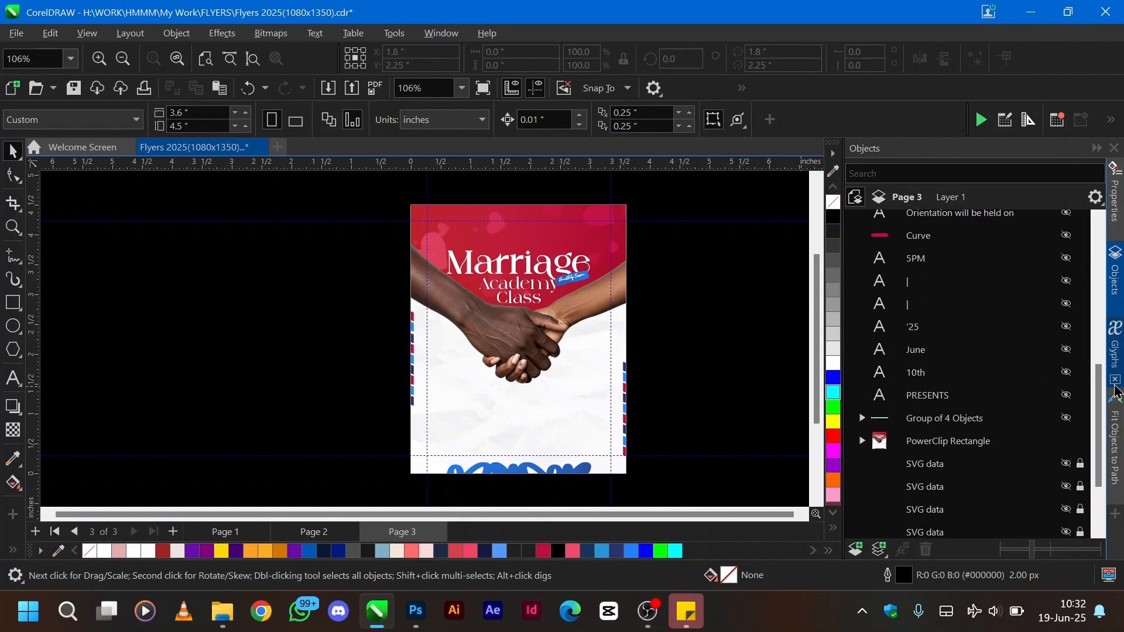
pyautogui.click(1067, 418)
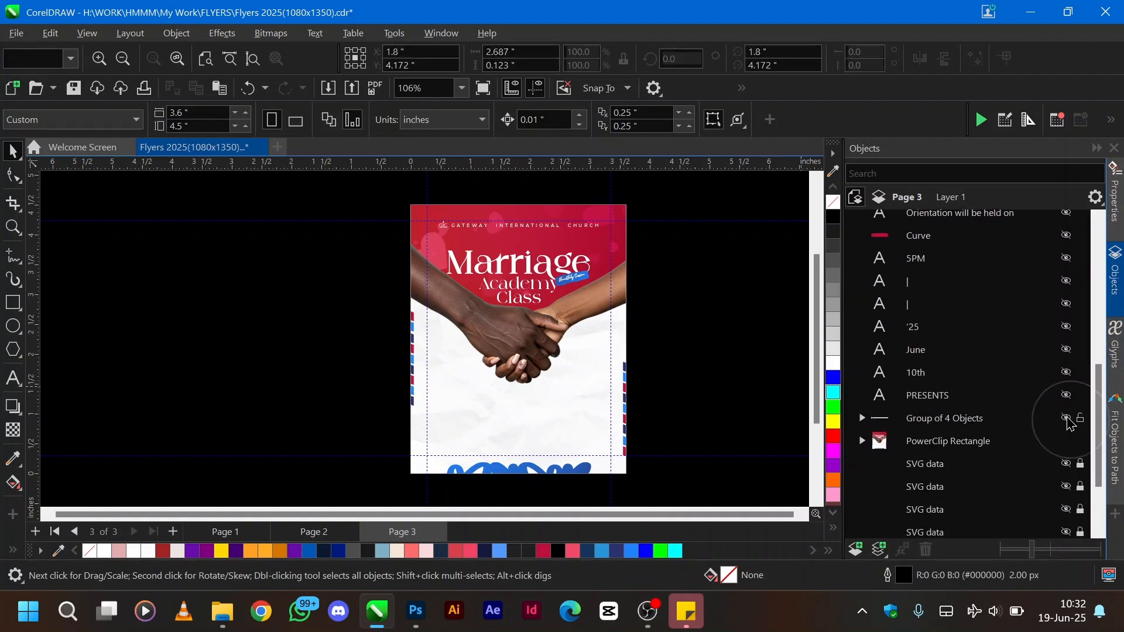
pyautogui.click(1051, 417)
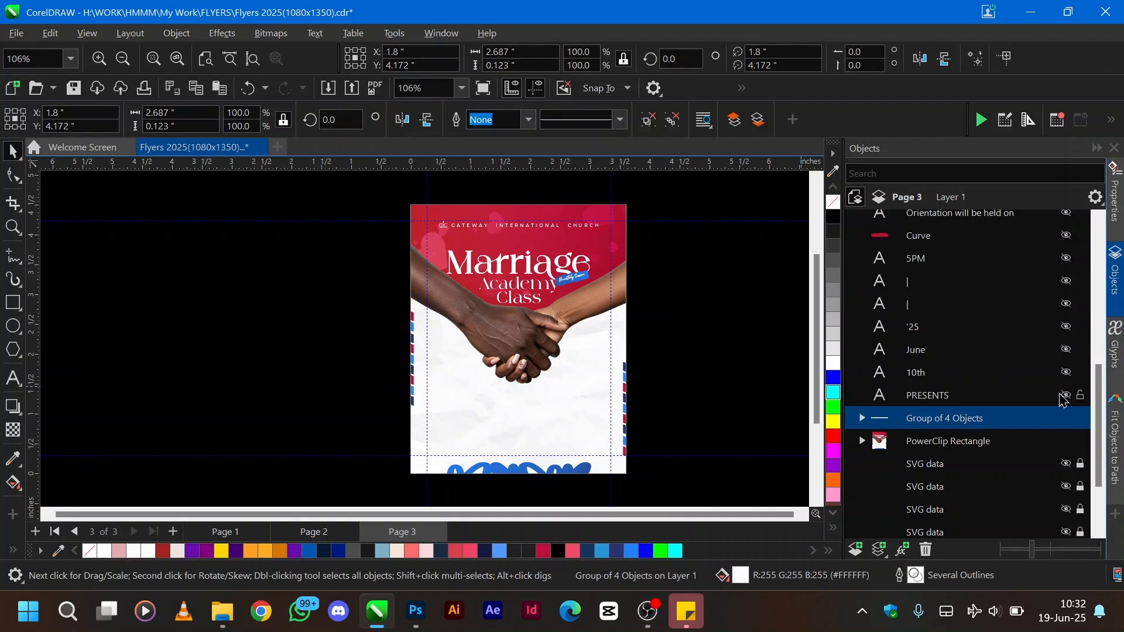
pyautogui.click(1067, 395)
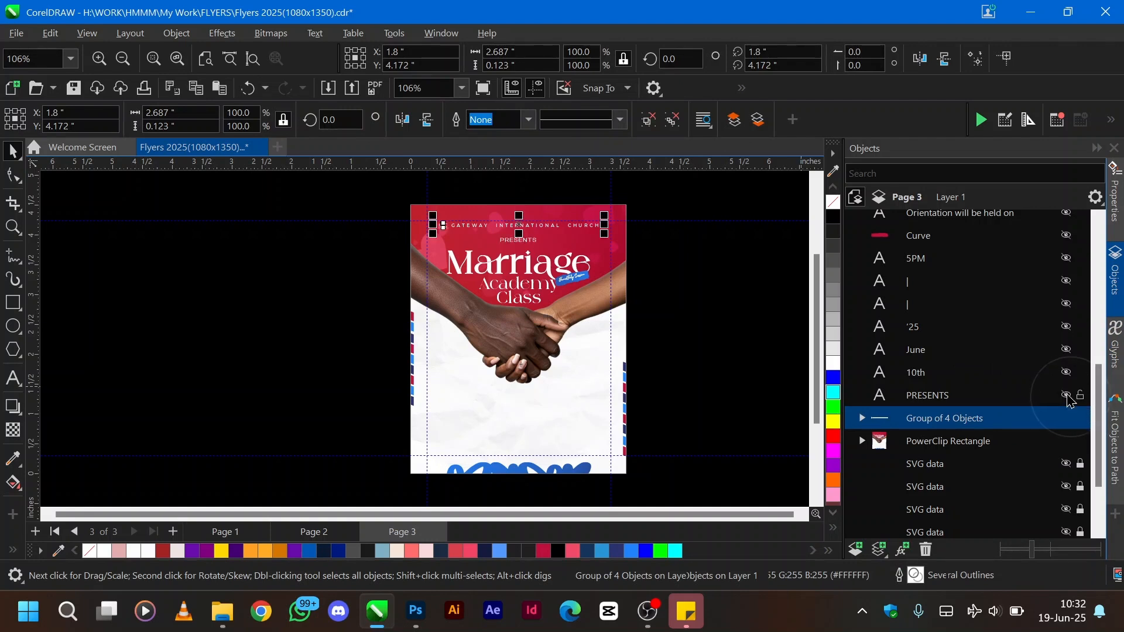
pyautogui.click(684, 266)
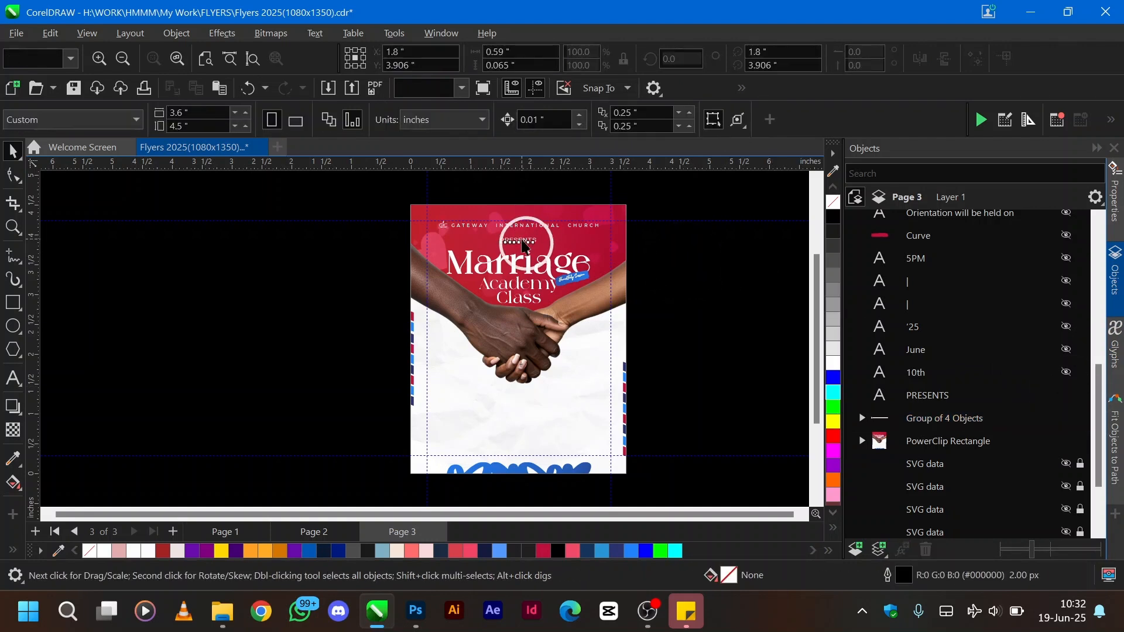
pyautogui.click(519, 238)
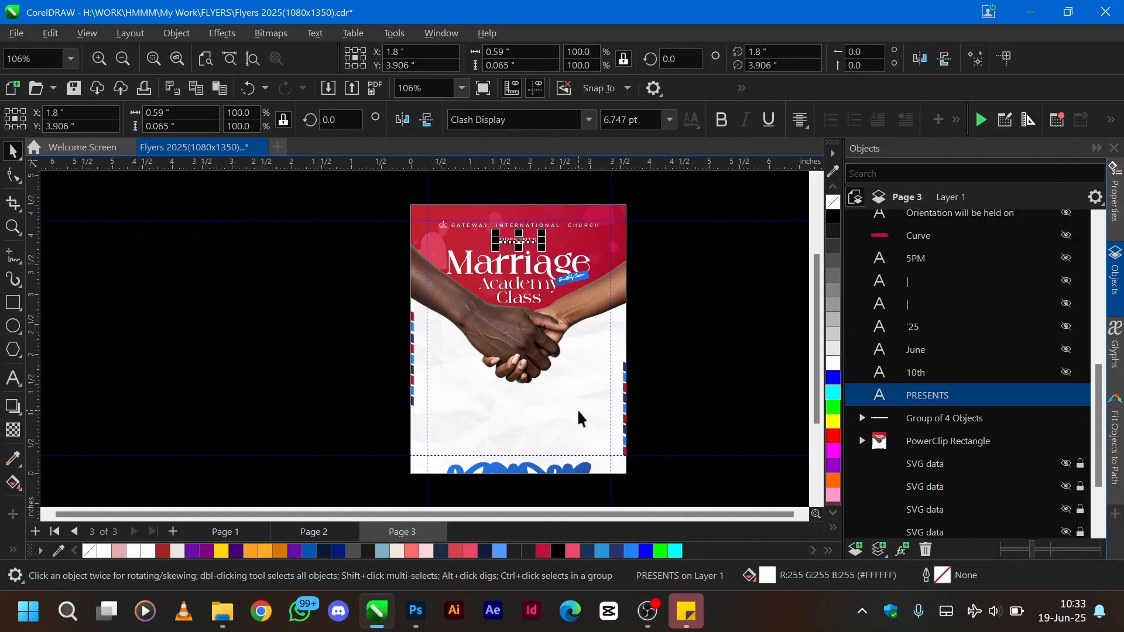
# - Make the three date texts "10th", "June" and "'25" visible on the flyer
pyautogui.press('ctrl')
pyautogui.click(1068, 375)
pyautogui.press('ctrl')
pyautogui.click(1066, 350)
pyautogui.press('ctrl')
pyautogui.click(1067, 327)
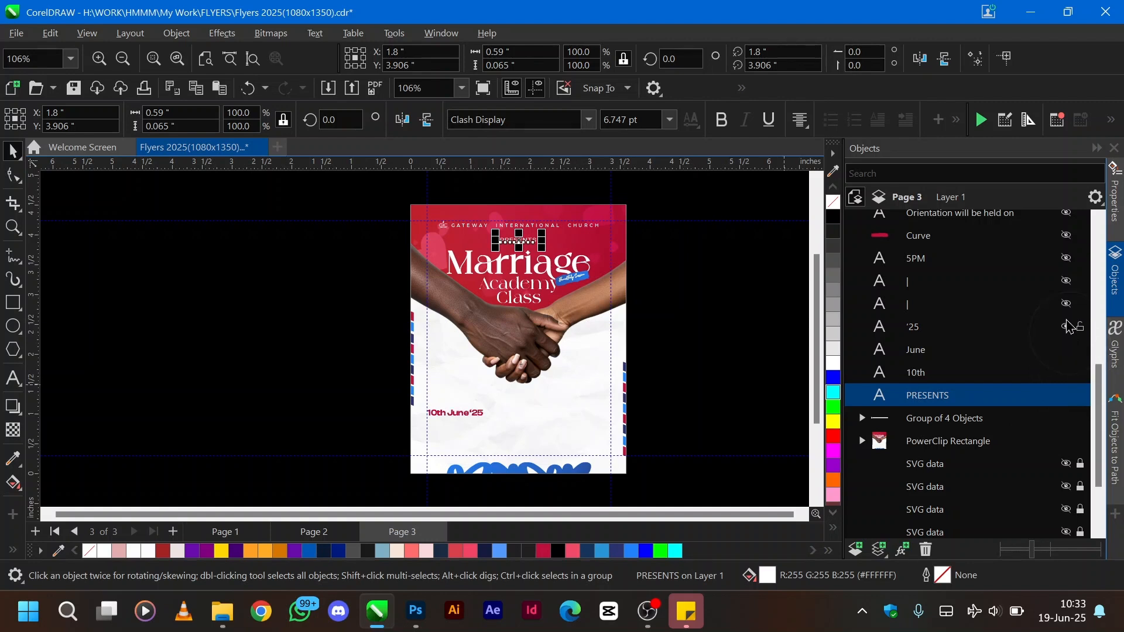
# - Make both "|" divider texts and the "5PM" text visible beside the date
pyautogui.press('ctrl')
pyautogui.scroll(1, 1066, 302)
pyautogui.click(1066, 341)
pyautogui.press('ctrl')
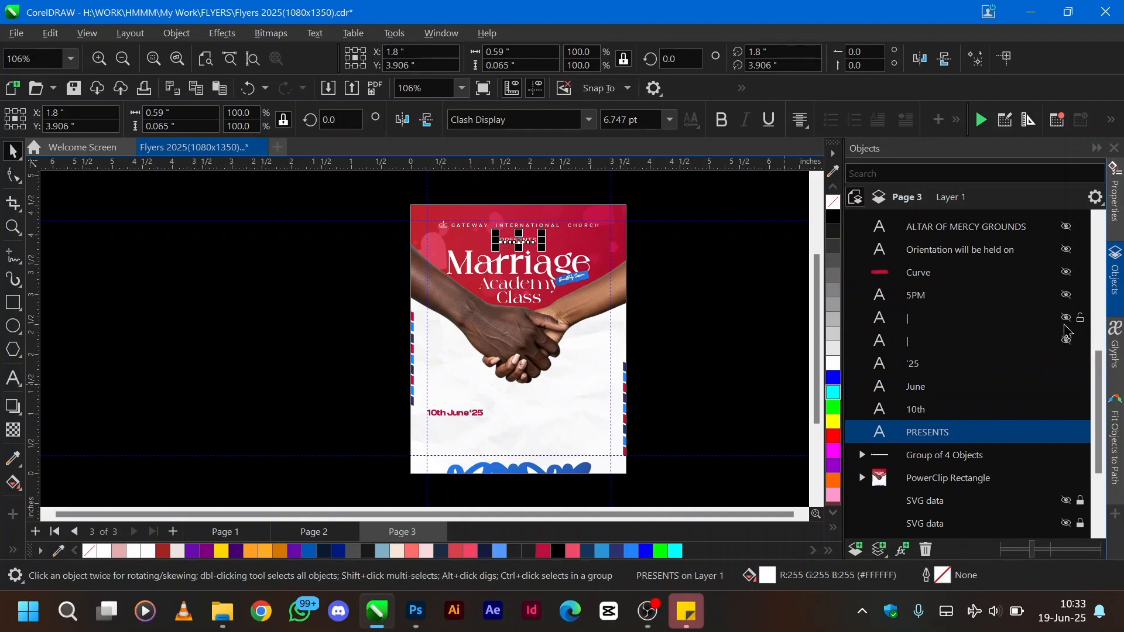
pyautogui.press('ctrl')
pyautogui.click(1066, 318)
pyautogui.click(1066, 340)
pyautogui.press('ctrl')
pyautogui.press('ctrl')
pyautogui.click(1067, 296)
# - Unhide the red brush-stroke curve above the date and its "Orientation will be held on" text
pyautogui.click(1067, 273)
pyautogui.scroll(1, 1069, 275)
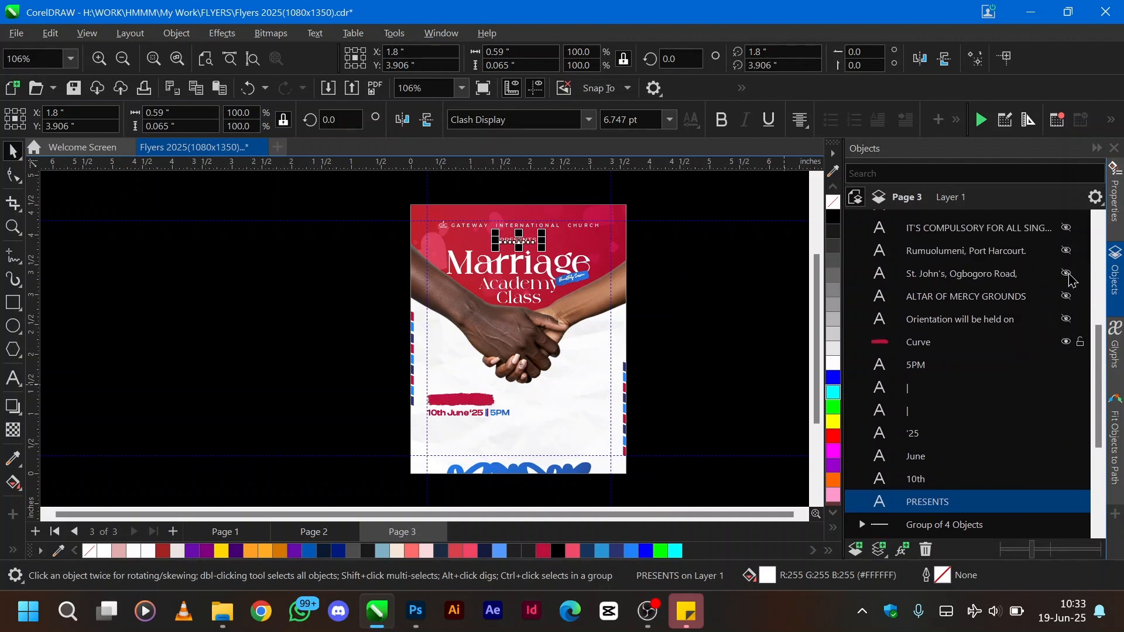
pyautogui.click(1066, 320)
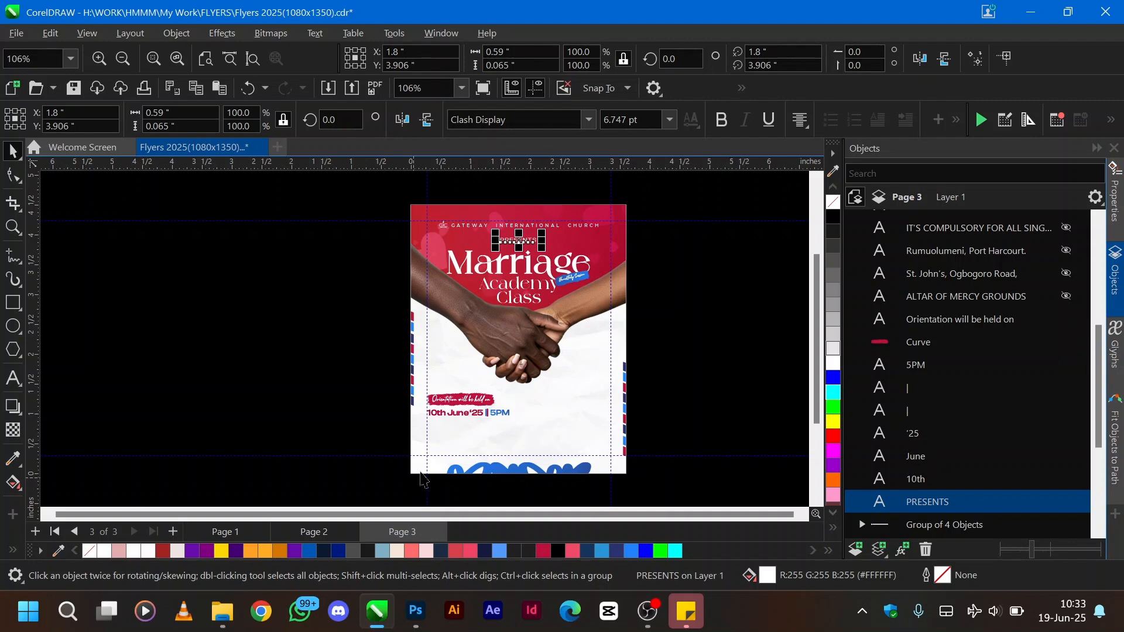
# - Examine the font of the "Orientation will be held on" text and compare it with the date text below
pyautogui.keyDown('ctrl'); pyautogui.scroll(2, 462, 448); pyautogui.keyUp('ctrl')
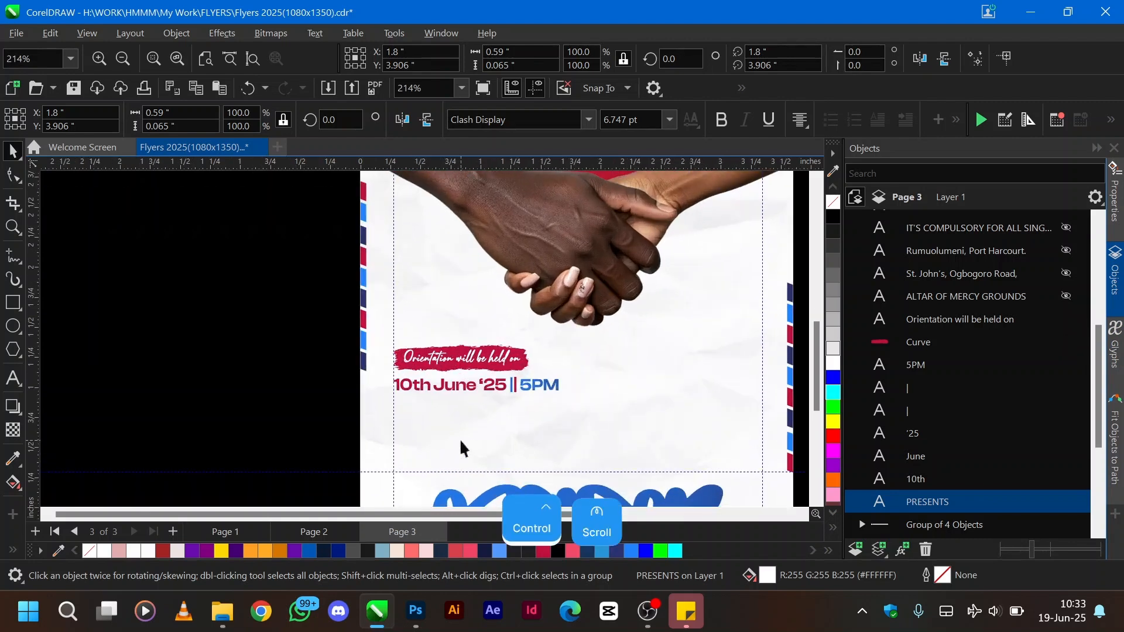
pyautogui.click(507, 359)
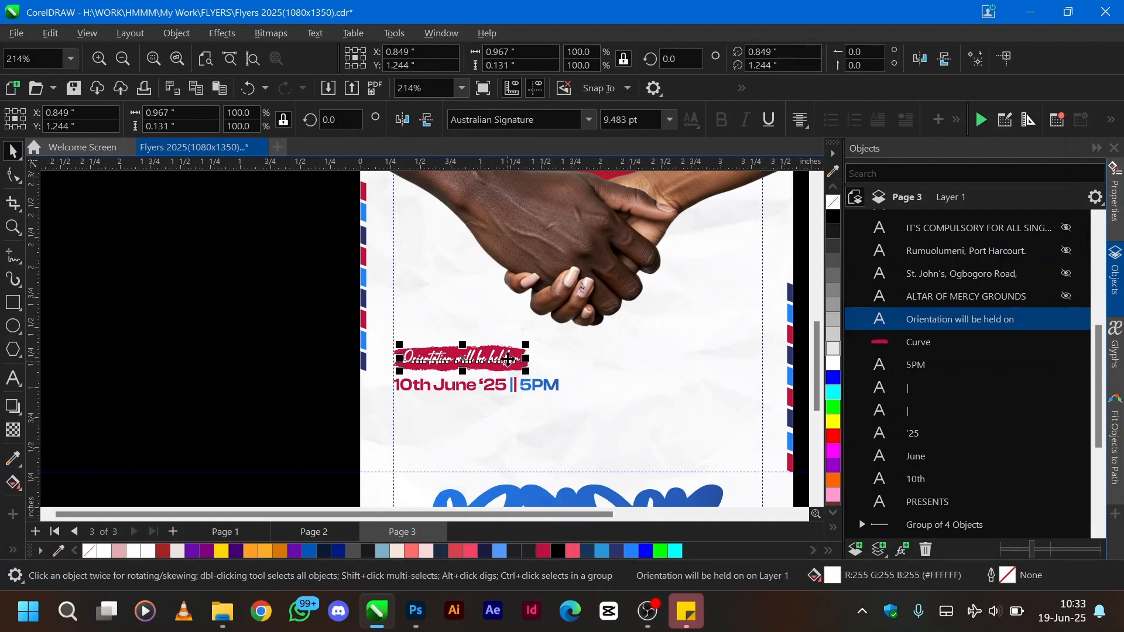
pyautogui.keyDown('ctrl'); pyautogui.scroll(2, 507, 360); pyautogui.keyUp('ctrl')
pyautogui.click(481, 404)
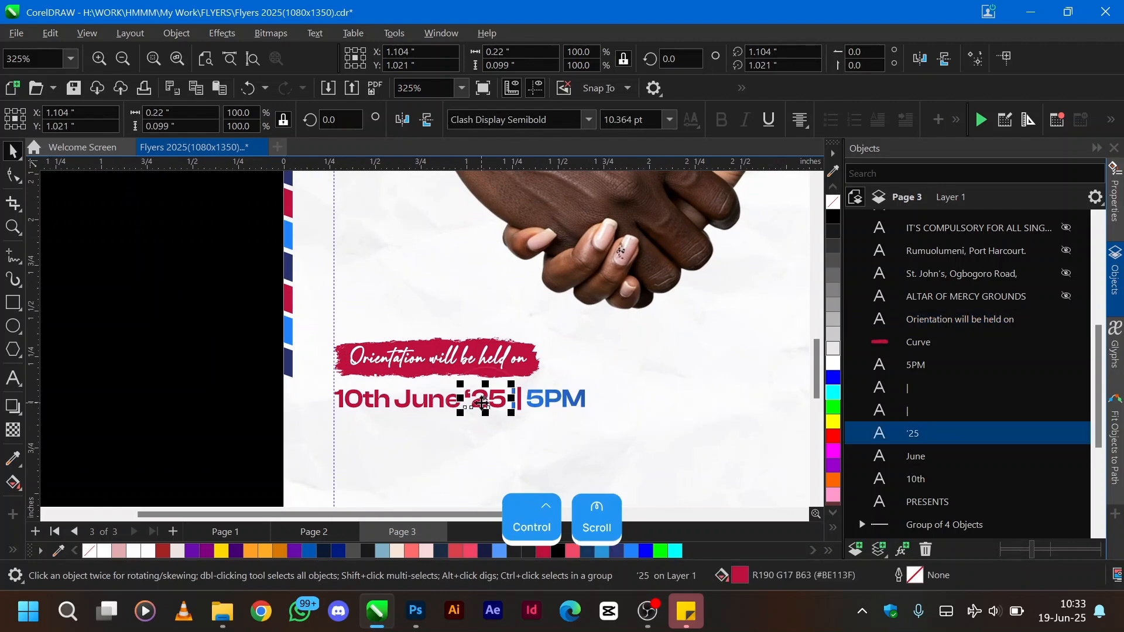
pyautogui.click(464, 361)
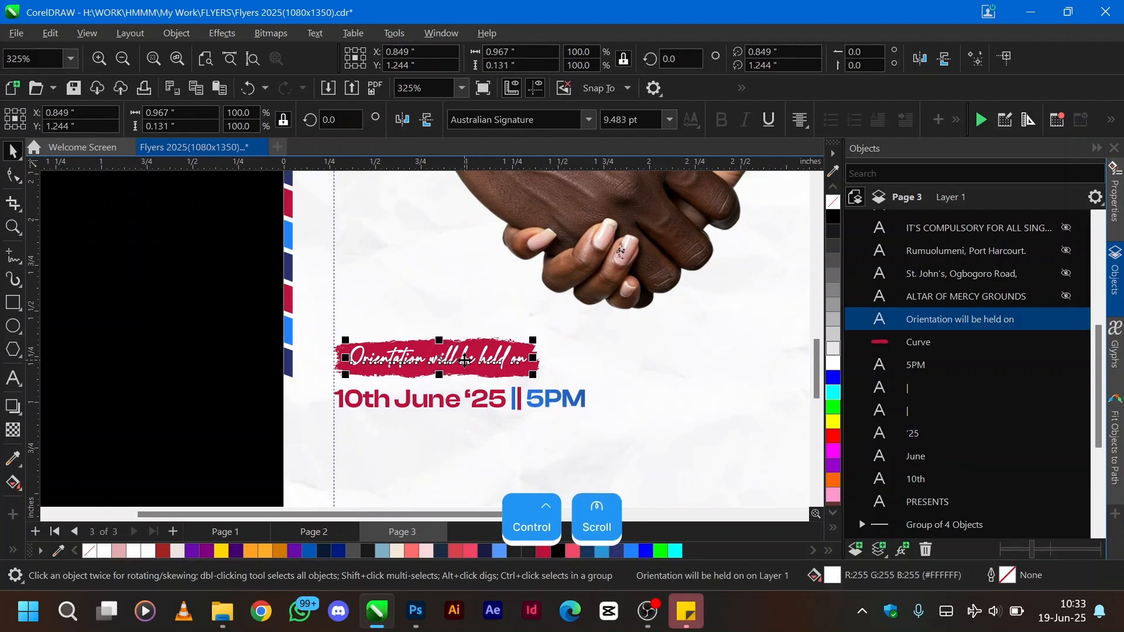
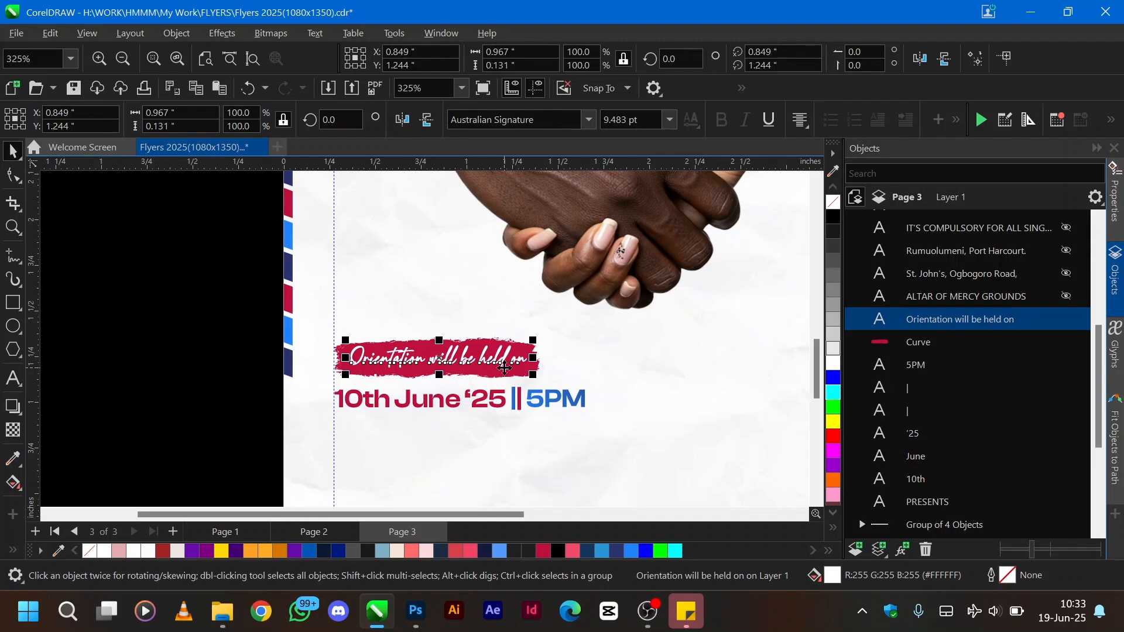
# - Inspect the separate date, divider and time texts for their fonts, sizes and fill colours
pyautogui.click(458, 408)
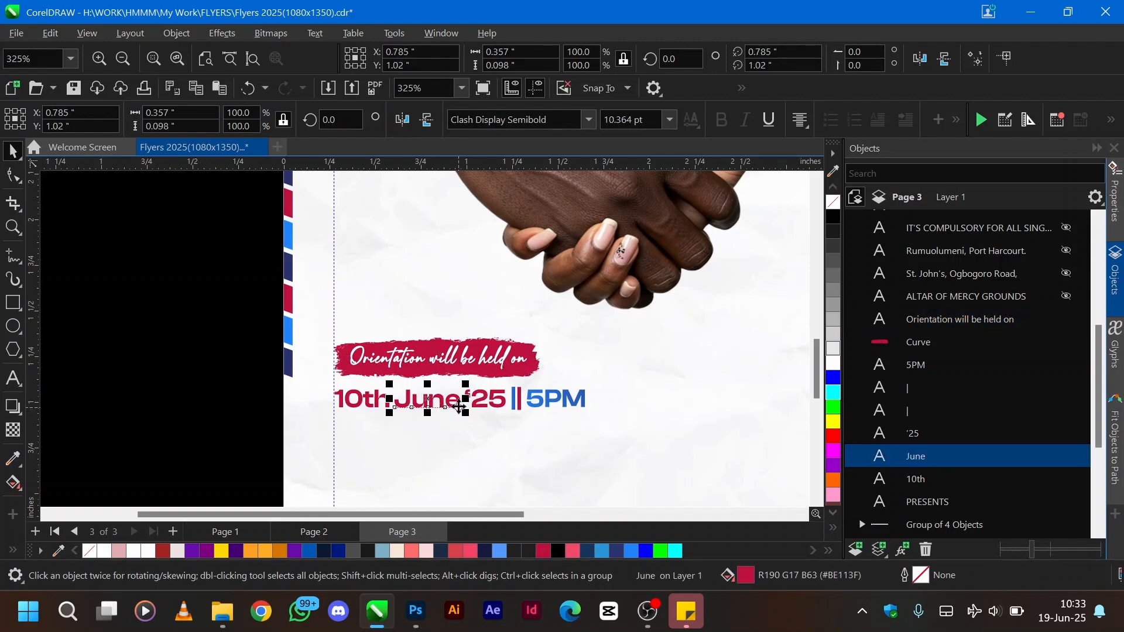
pyautogui.click(365, 404)
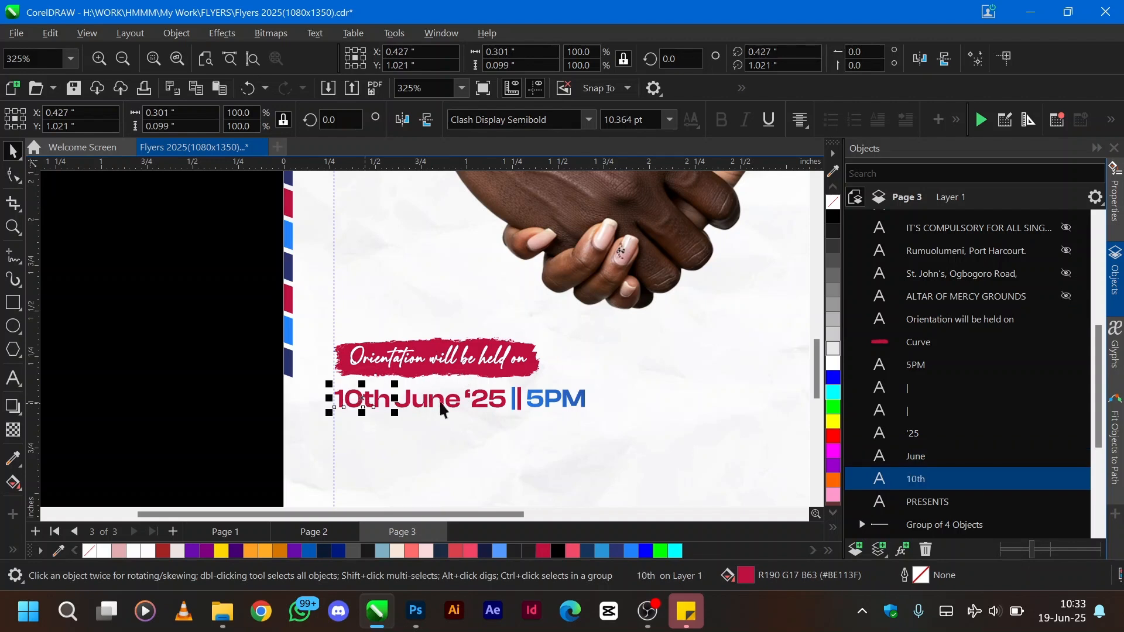
pyautogui.click(441, 403)
pyautogui.click(495, 405)
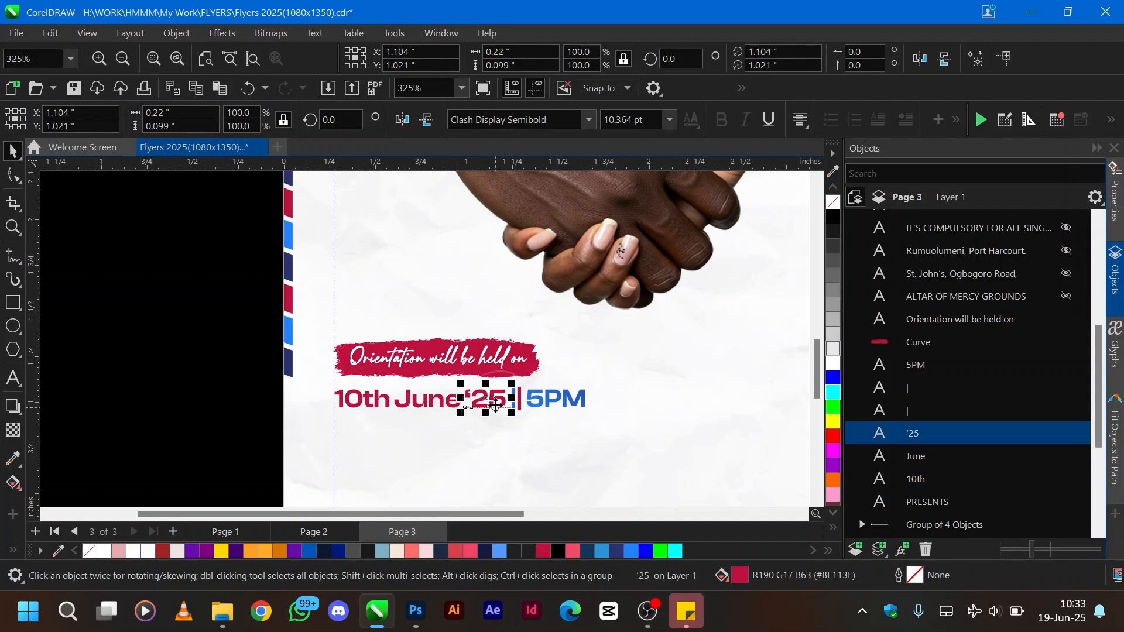
pyautogui.click(540, 402)
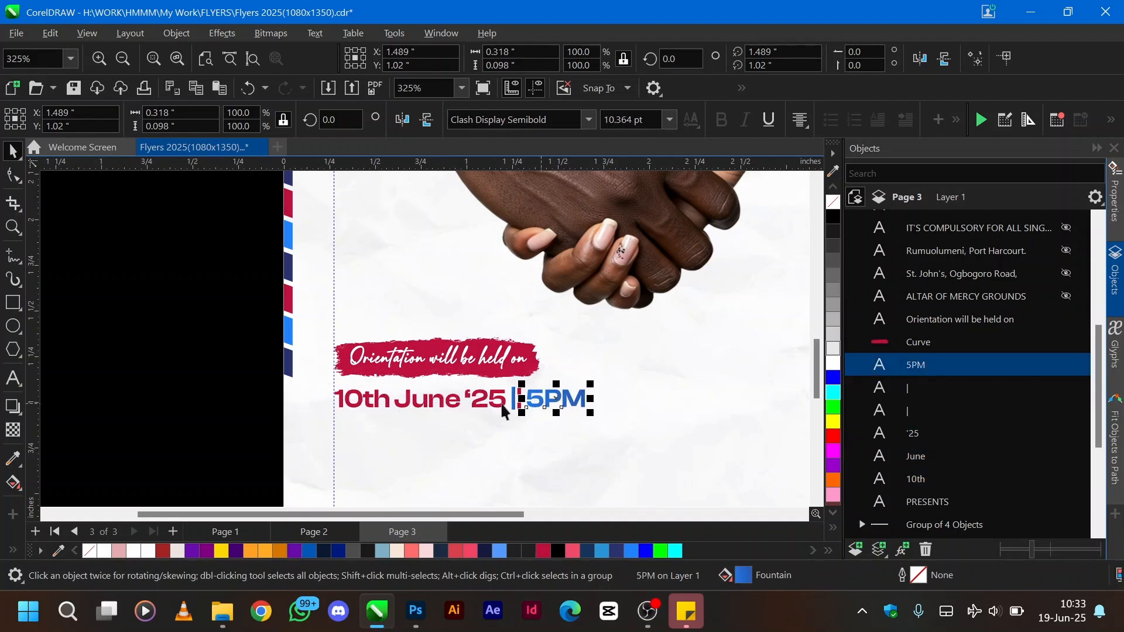
pyautogui.click(459, 405)
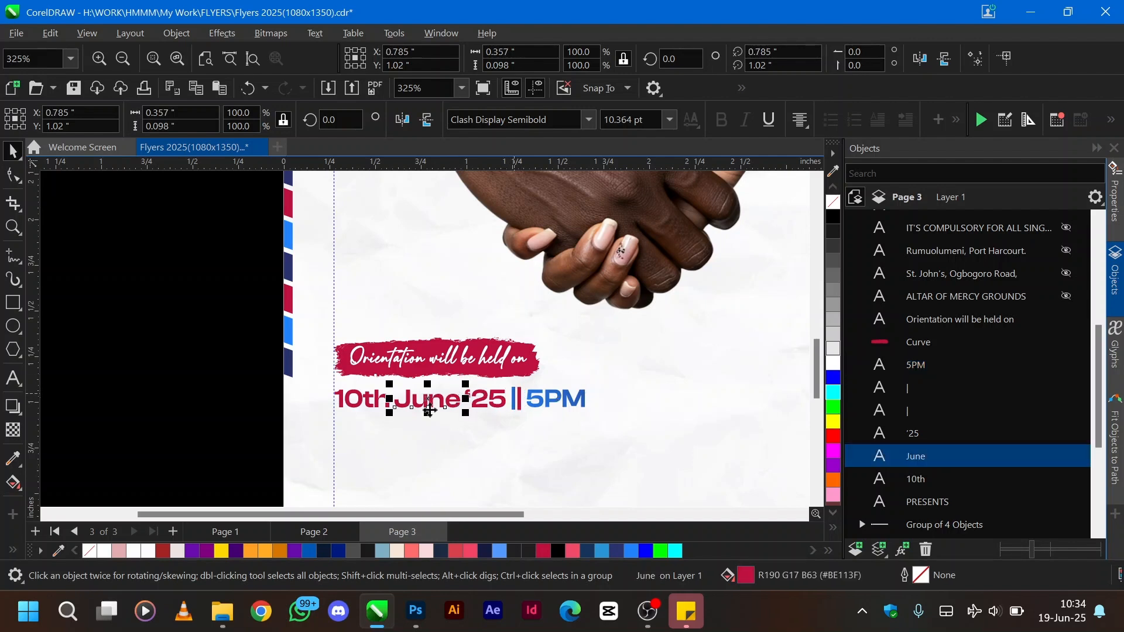
pyautogui.click(531, 399)
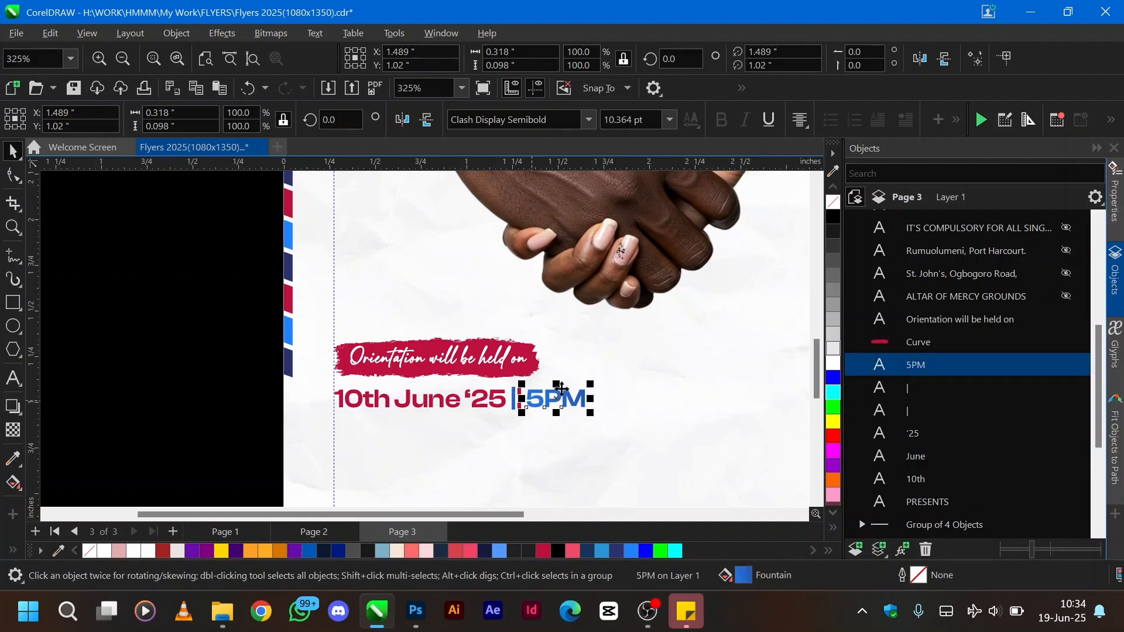
pyautogui.click(515, 401)
pyautogui.scroll(-2, 592, 336)
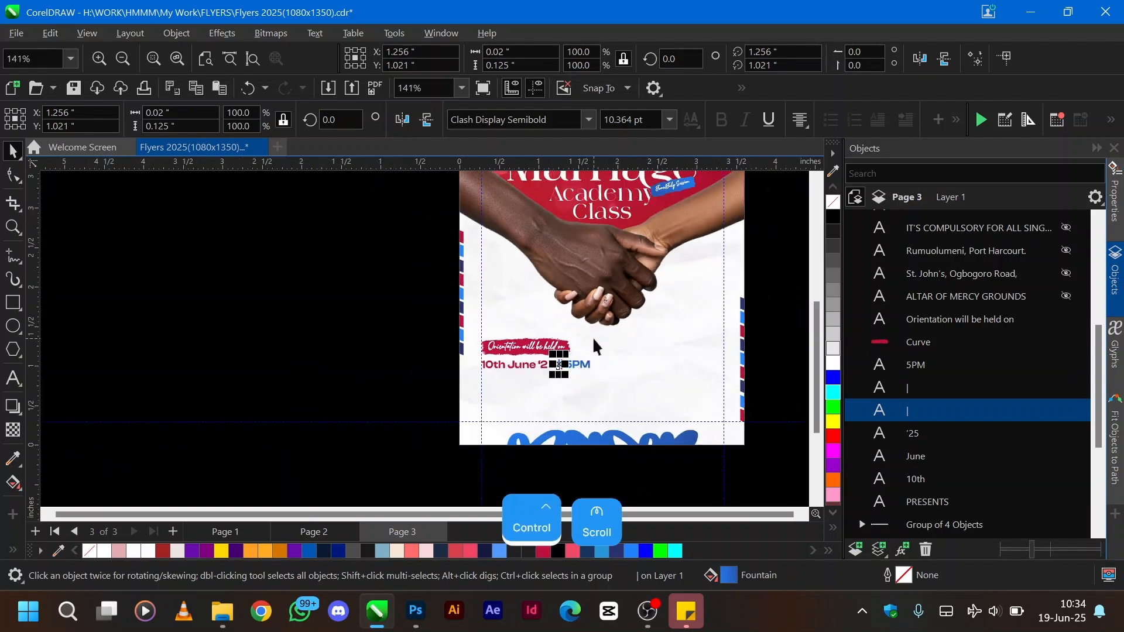
pyautogui.scroll(1, 534, 364)
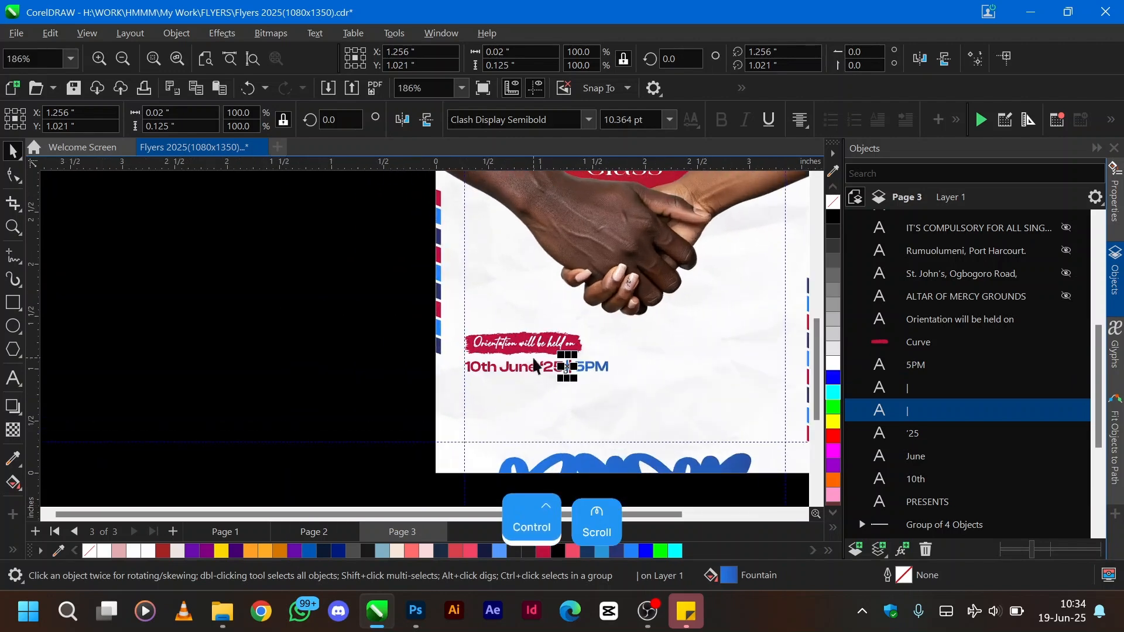
pyautogui.scroll(-2, 534, 364)
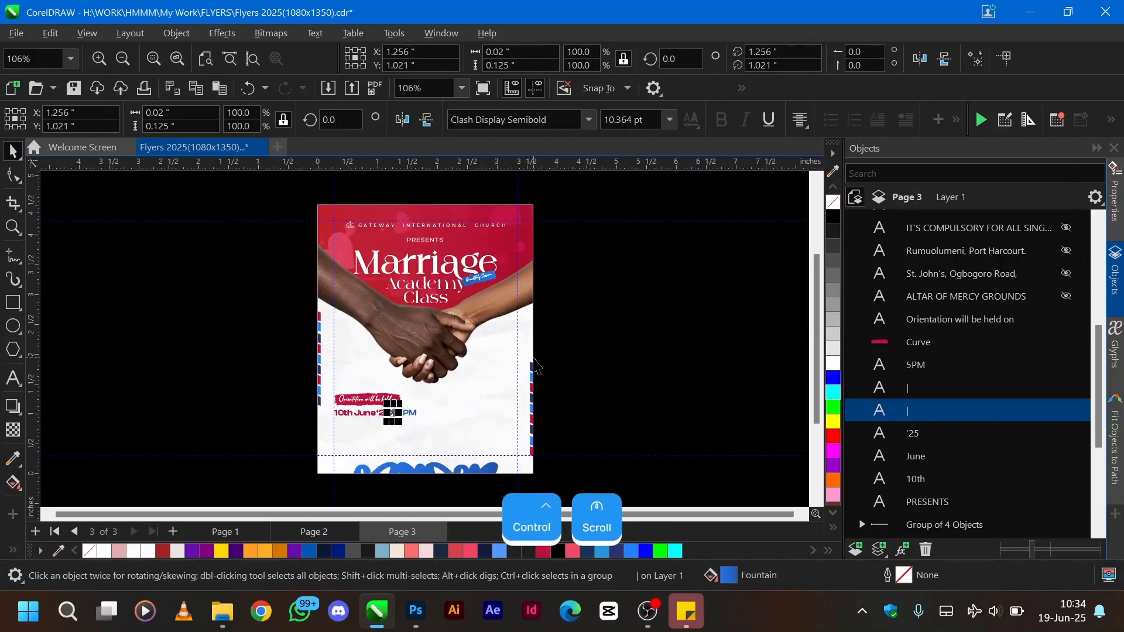
# - Unhide the "ALTAR OF MERCY GROUNDS" venue text and the two address lines beneath it
pyautogui.click(1067, 296)
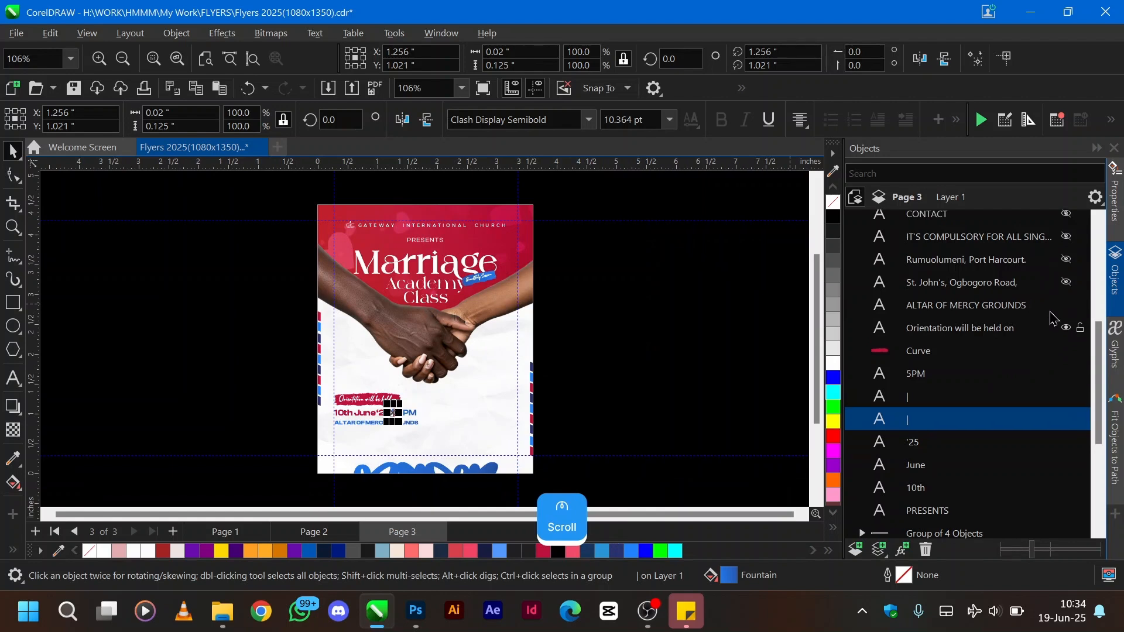
pyautogui.click(613, 377)
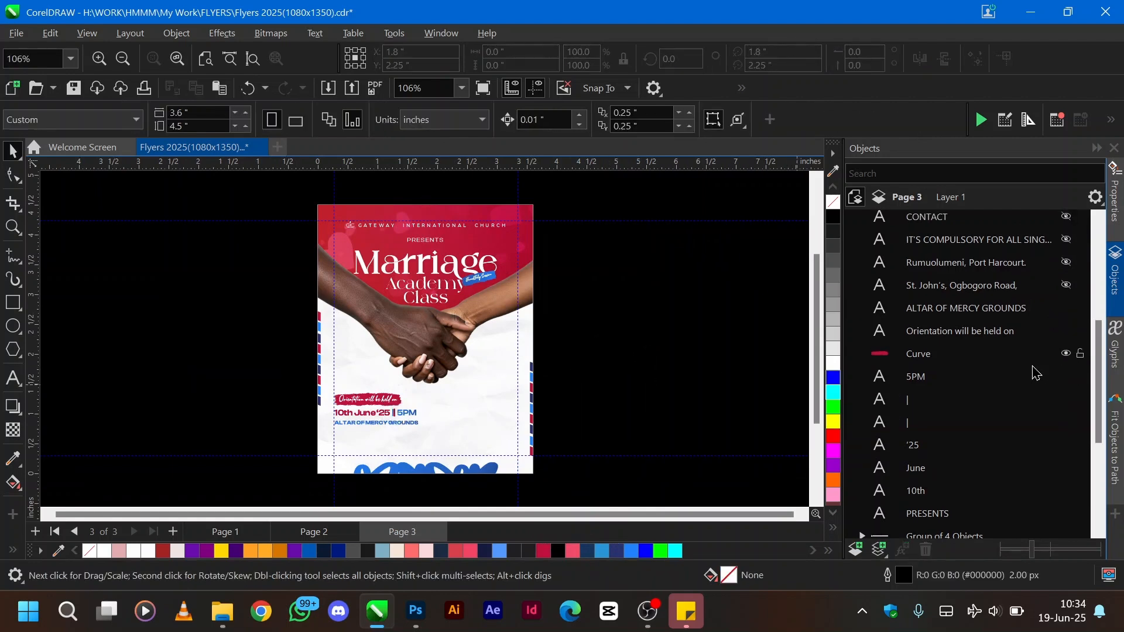
pyautogui.scroll(1, 1053, 351)
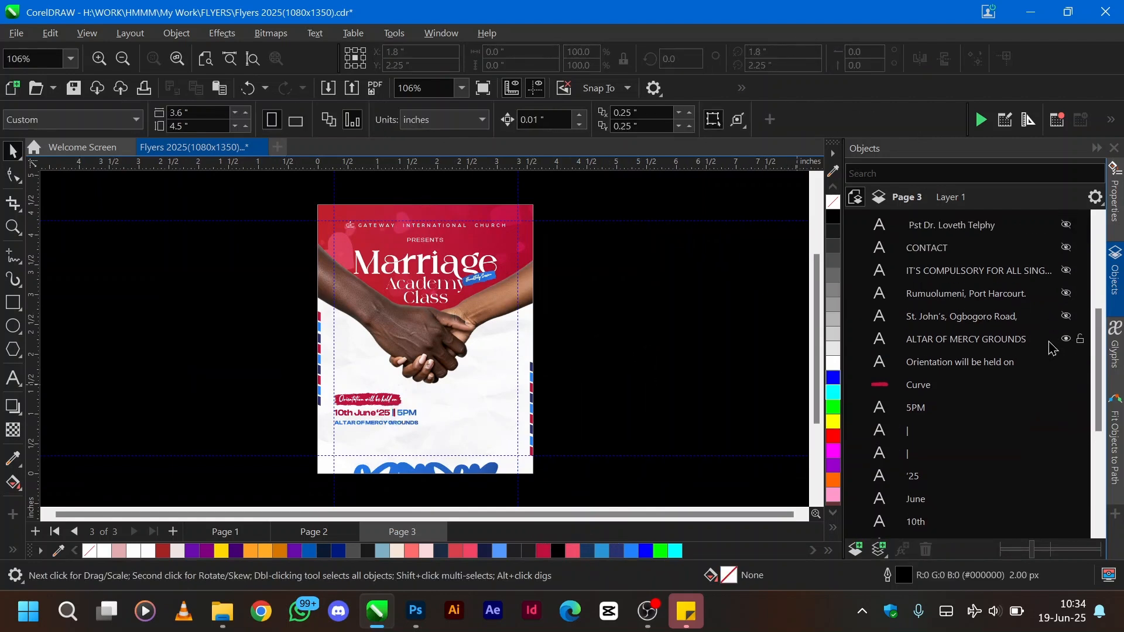
pyautogui.click(1066, 317)
pyautogui.click(1066, 293)
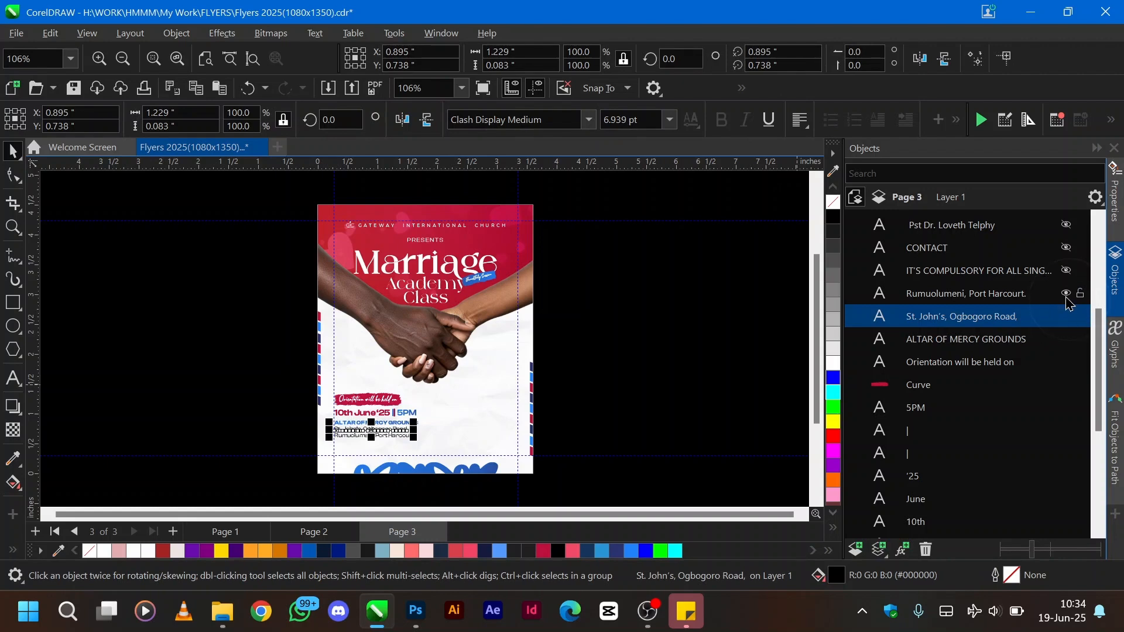
# - Unhide the "IT'S COMPULSORY FOR ALL SINGLES" text above the blue shape and select it to see its font settings
pyautogui.click(1066, 271)
pyautogui.scroll(1, 1060, 328)
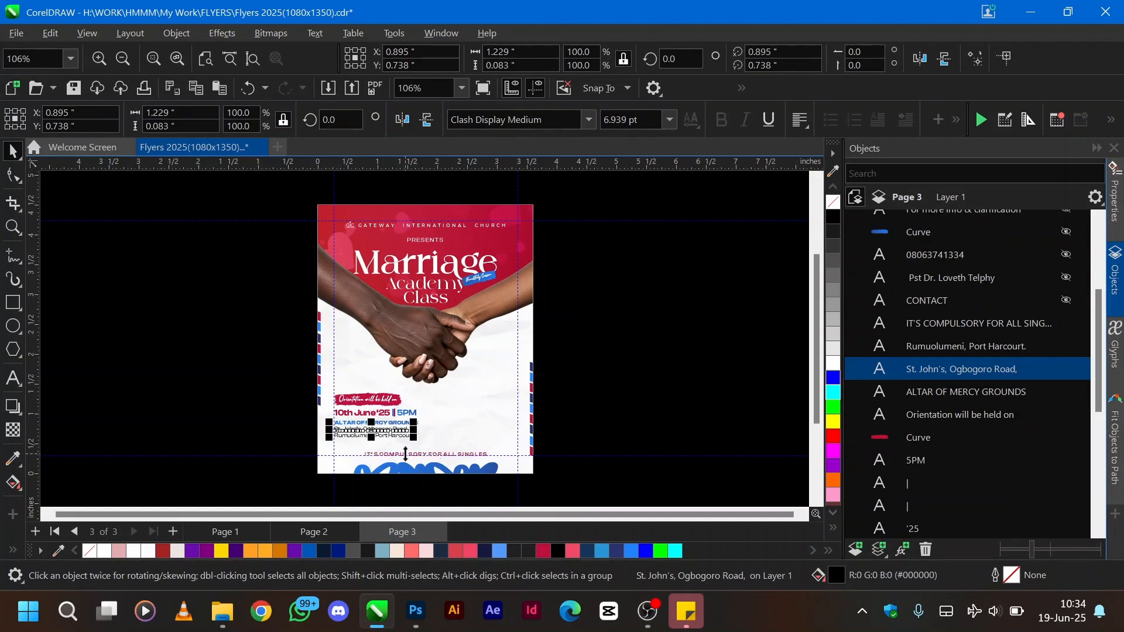
pyautogui.keyDown('ctrl'); pyautogui.scroll(2, 381, 468); pyautogui.keyUp('ctrl')
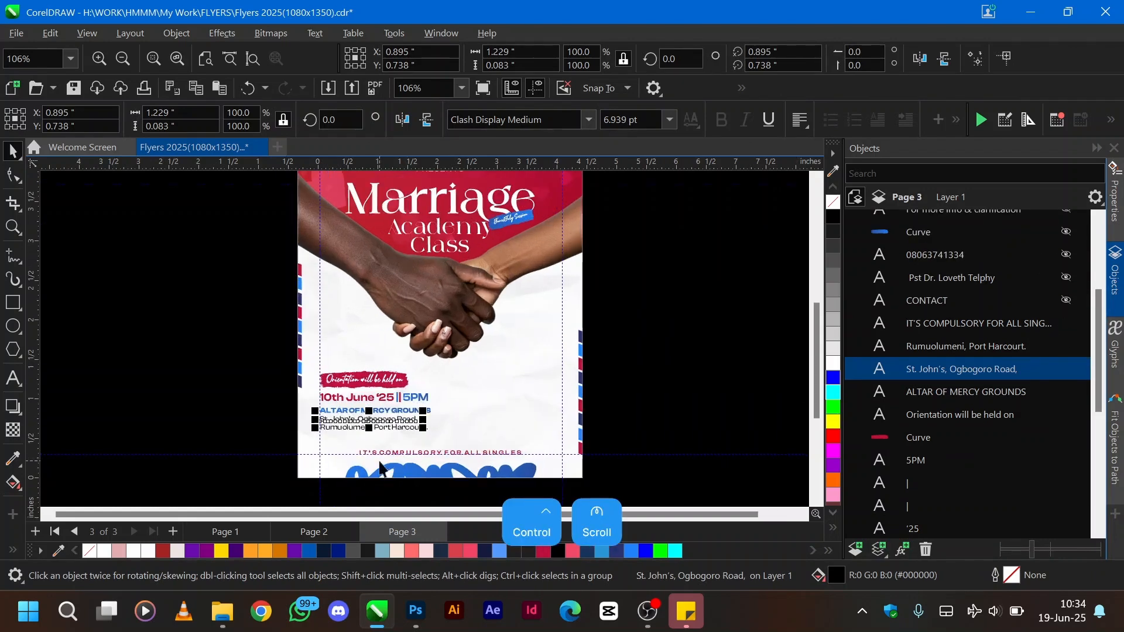
pyautogui.click(451, 452)
pyautogui.scroll(1, 451, 449)
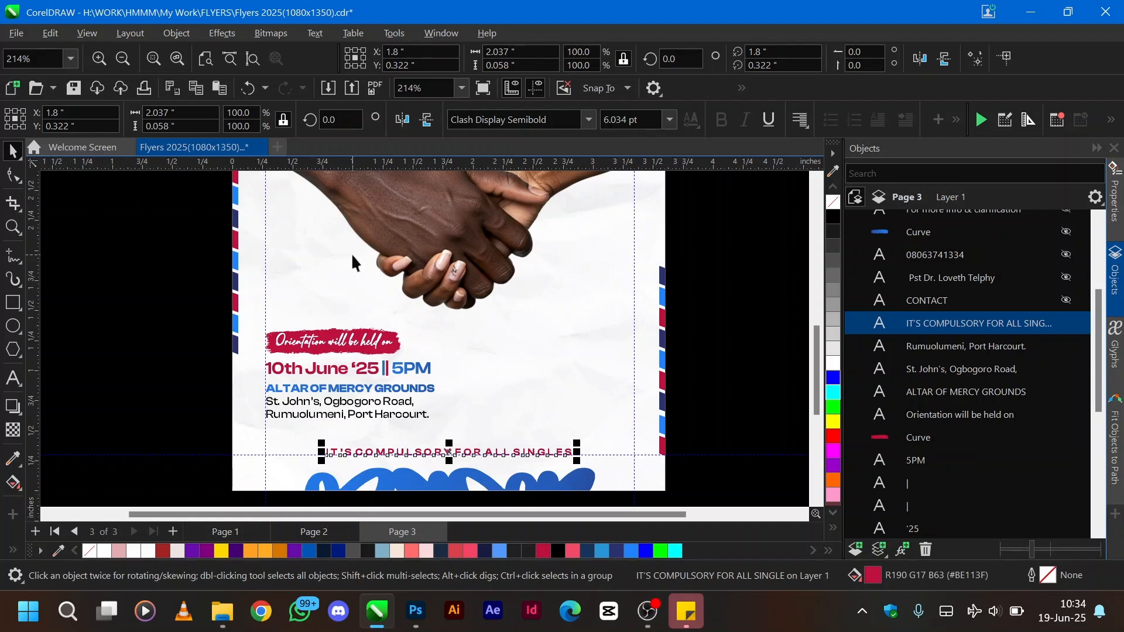
# - Examine the font, colour and letter spacing of "IT'S COMPULSORY FOR ALL SINGLES" and its placement against the lower guideline
pyautogui.click(623, 360)
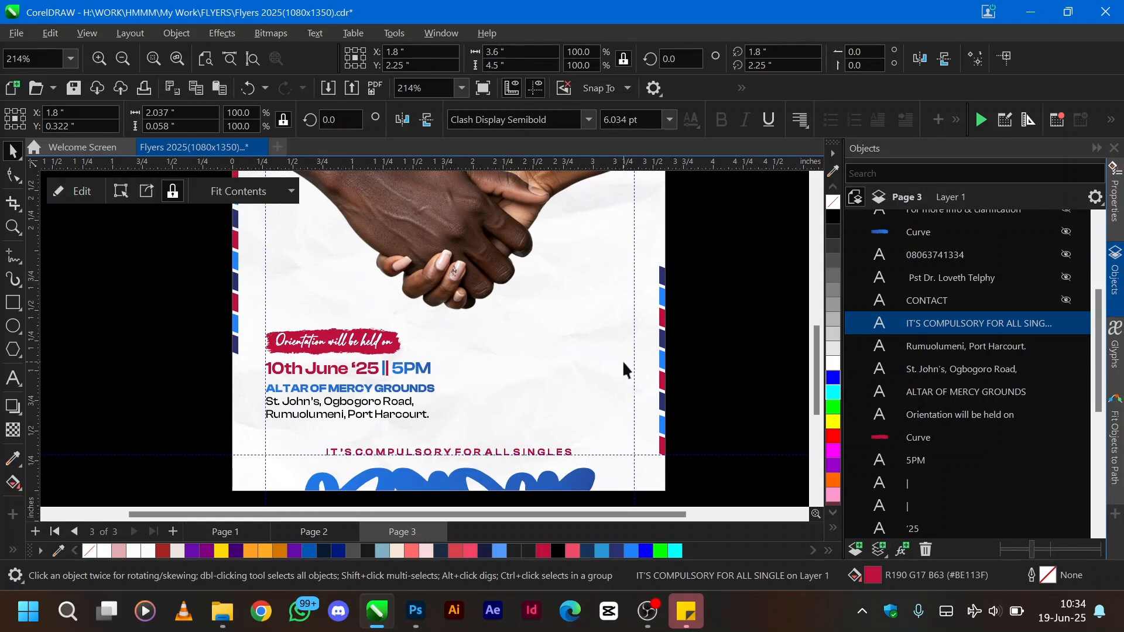
pyautogui.click(431, 458)
pyautogui.scroll(1, 432, 454)
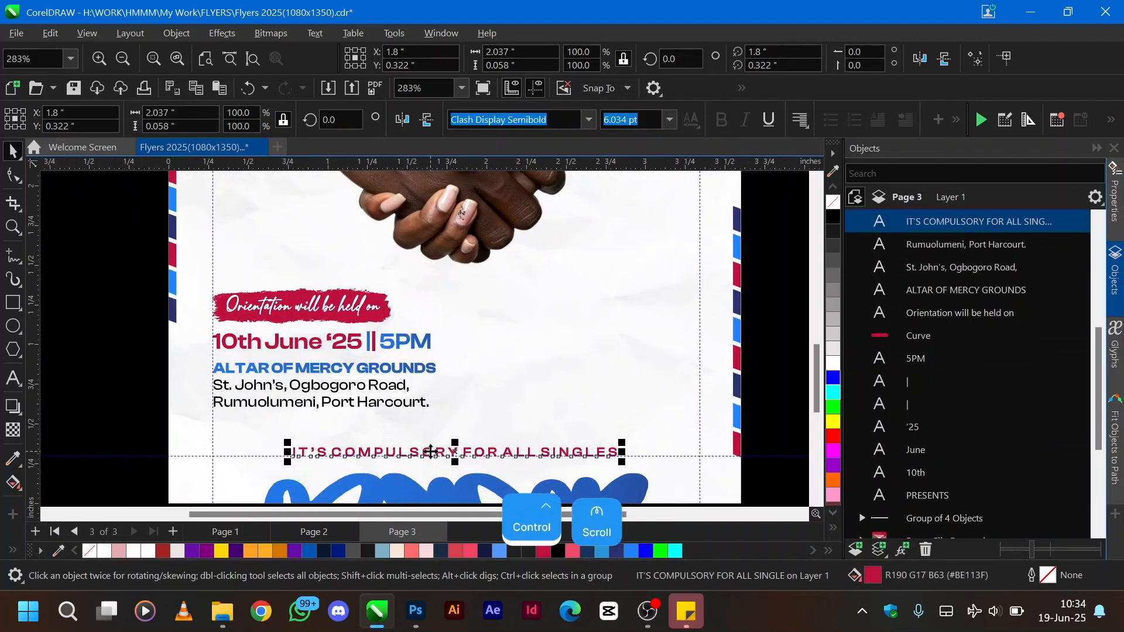
pyautogui.scroll(-1, 432, 451)
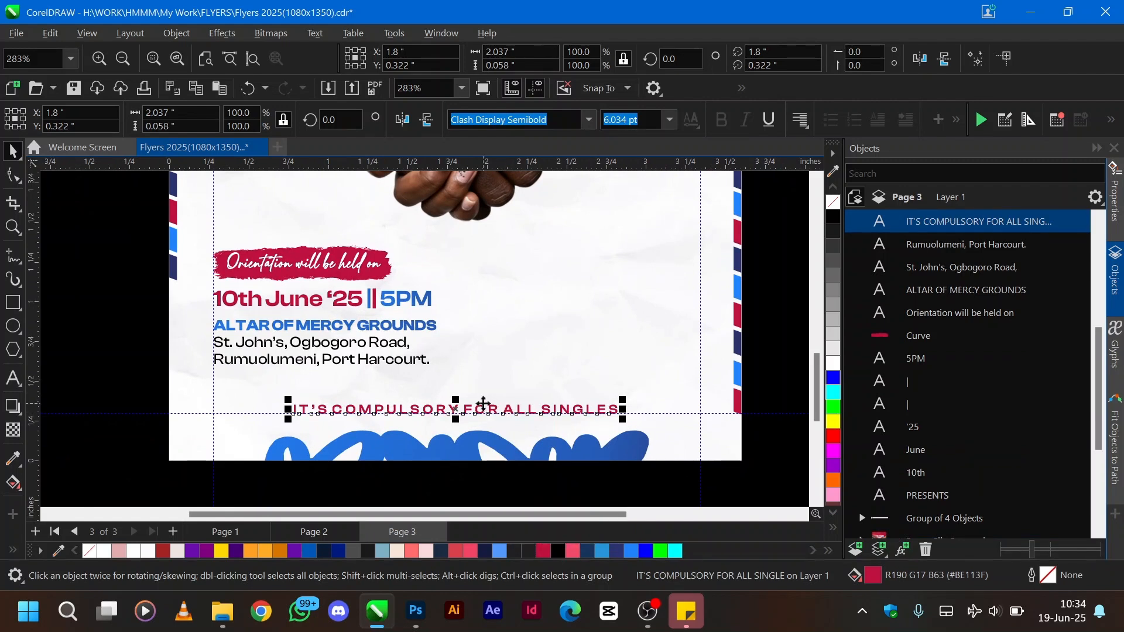
pyautogui.hotkey('shift', 'F4')
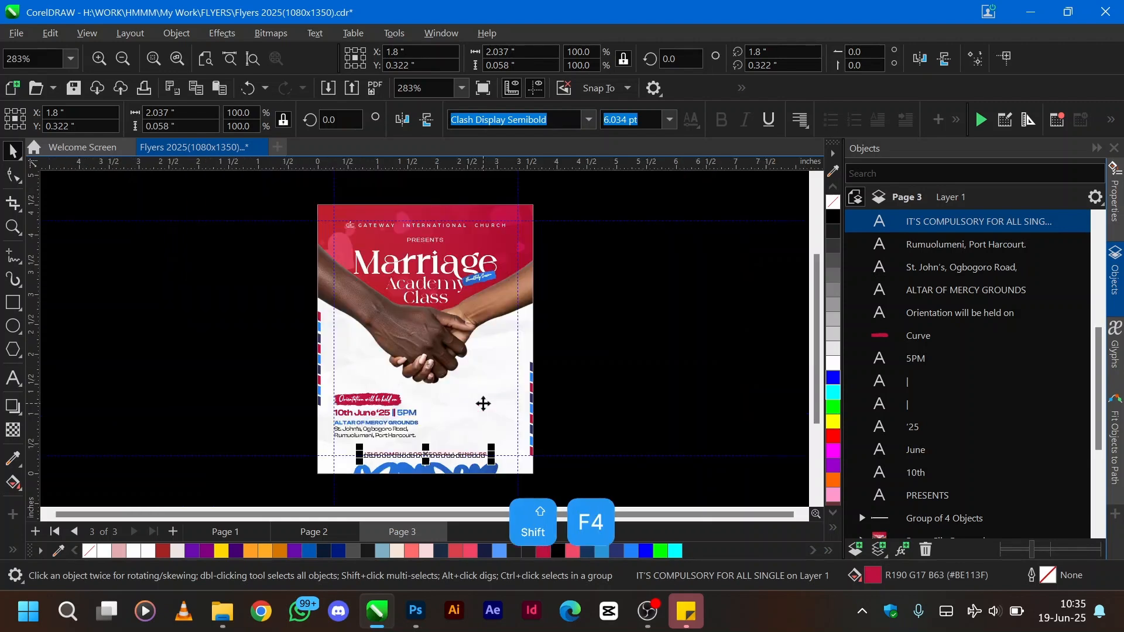
pyautogui.click(615, 390)
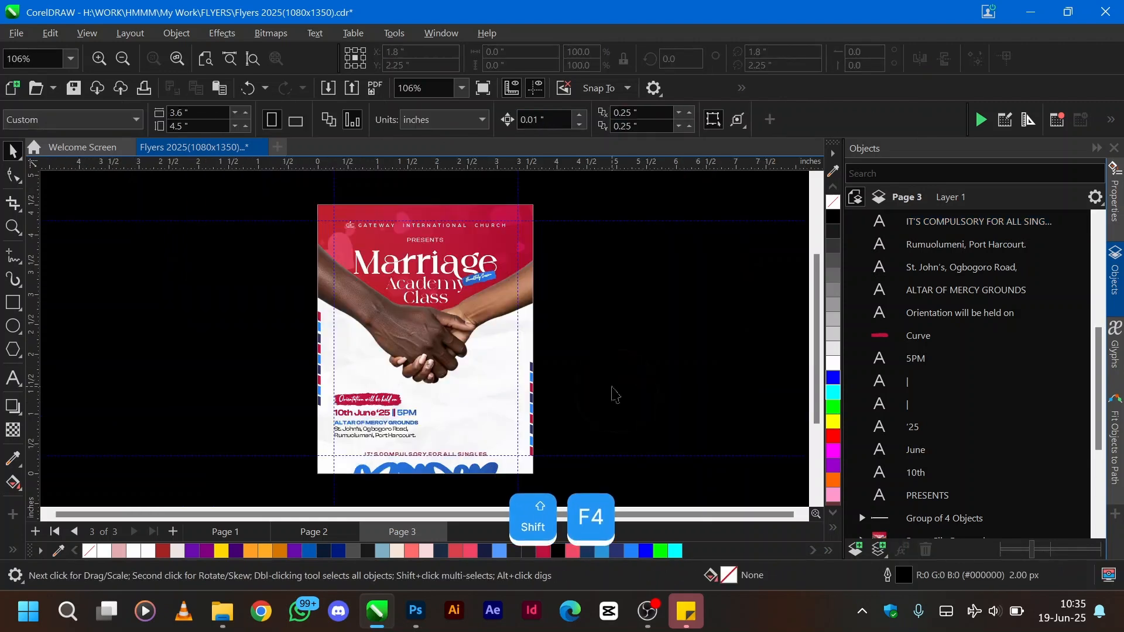
pyautogui.keyDown('ctrl'); pyautogui.scroll(2, 408, 470); pyautogui.keyUp('ctrl')
pyautogui.keyDown('ctrl'); pyautogui.scroll(2, 408, 470); pyautogui.keyUp('ctrl')
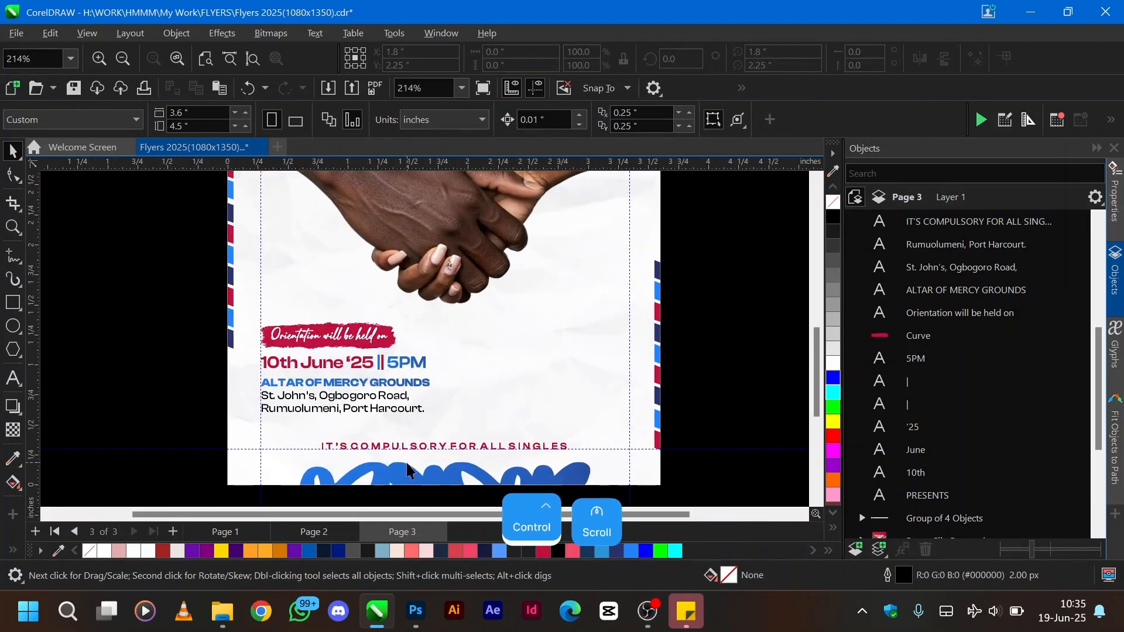
pyautogui.click(482, 449)
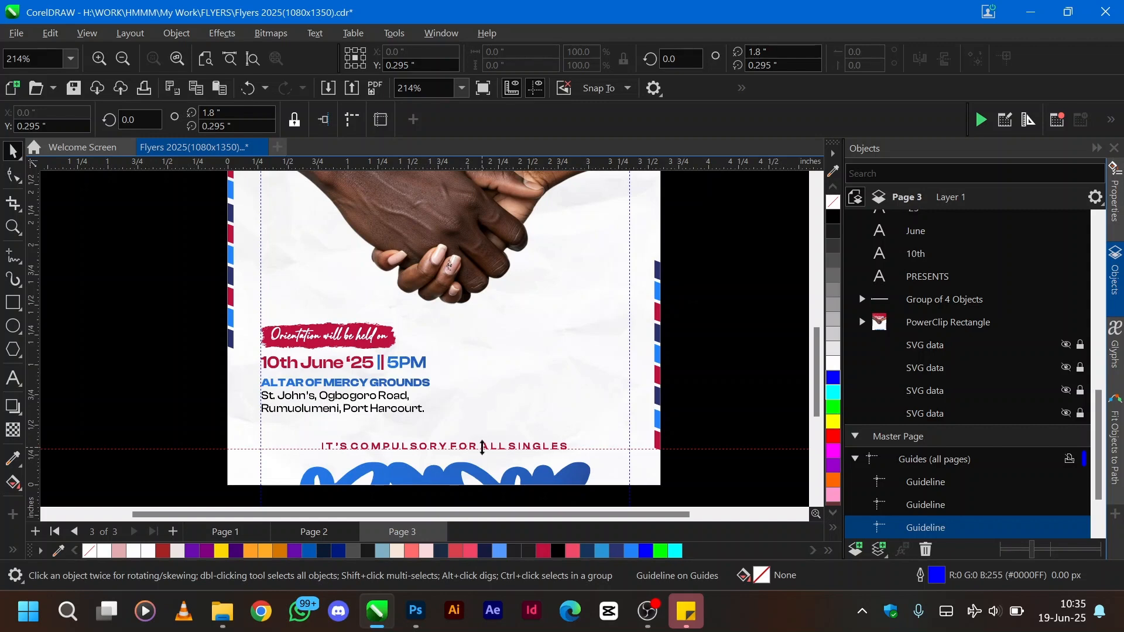
pyautogui.keyDown('ctrl'); pyautogui.scroll(2, 482, 447); pyautogui.keyUp('ctrl')
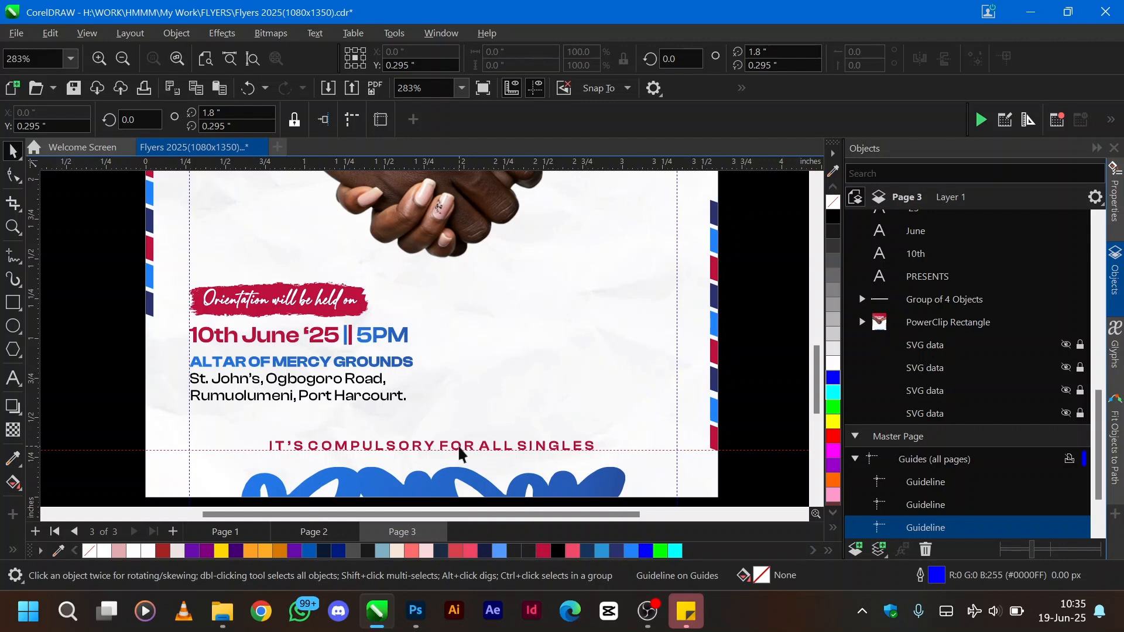
pyautogui.click(458, 445)
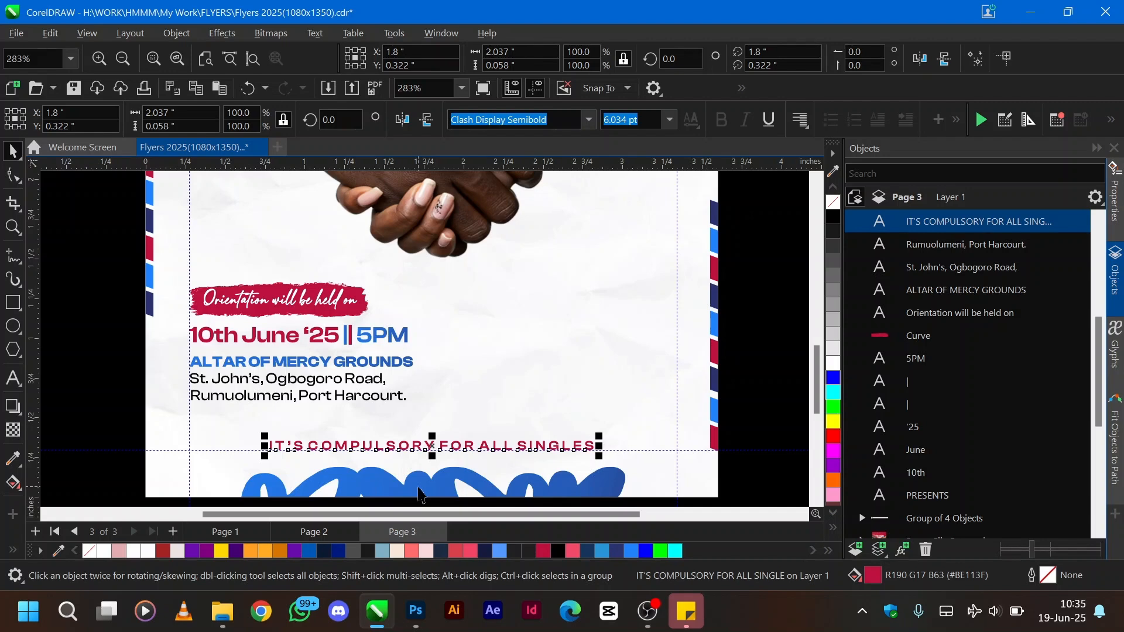
pyautogui.press('capslock')
pyautogui.hotkey('shift', 'F4')
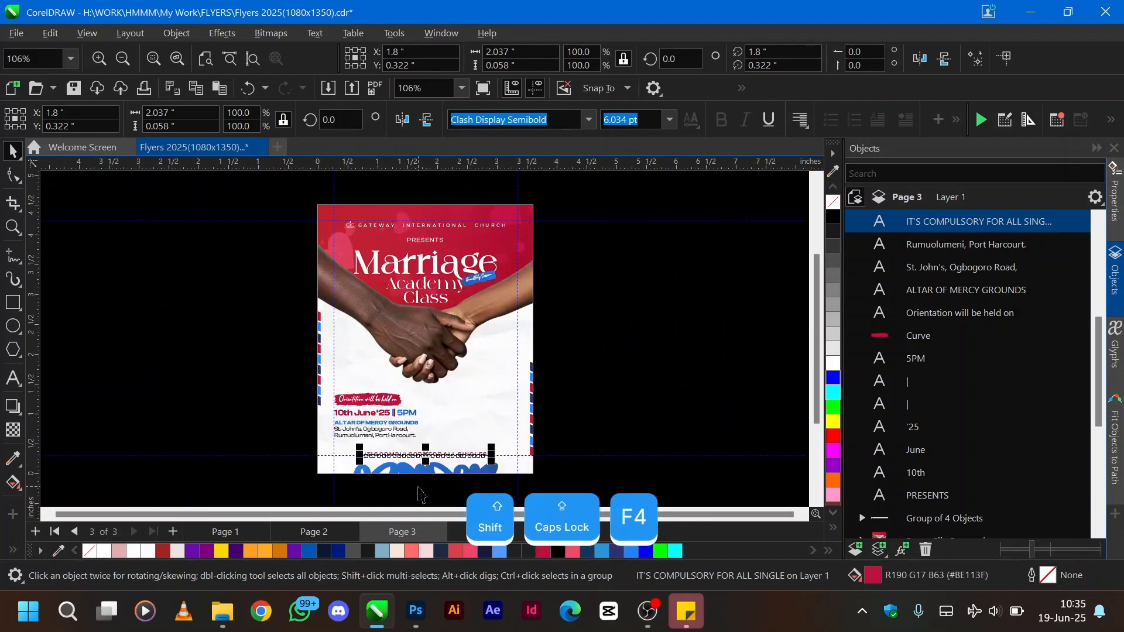
# - Unhide the "CONTACT" text, the contact person's name, the phone number and the blue brush-stroke curve
pyautogui.click(722, 379)
pyautogui.scroll(3, 1003, 380)
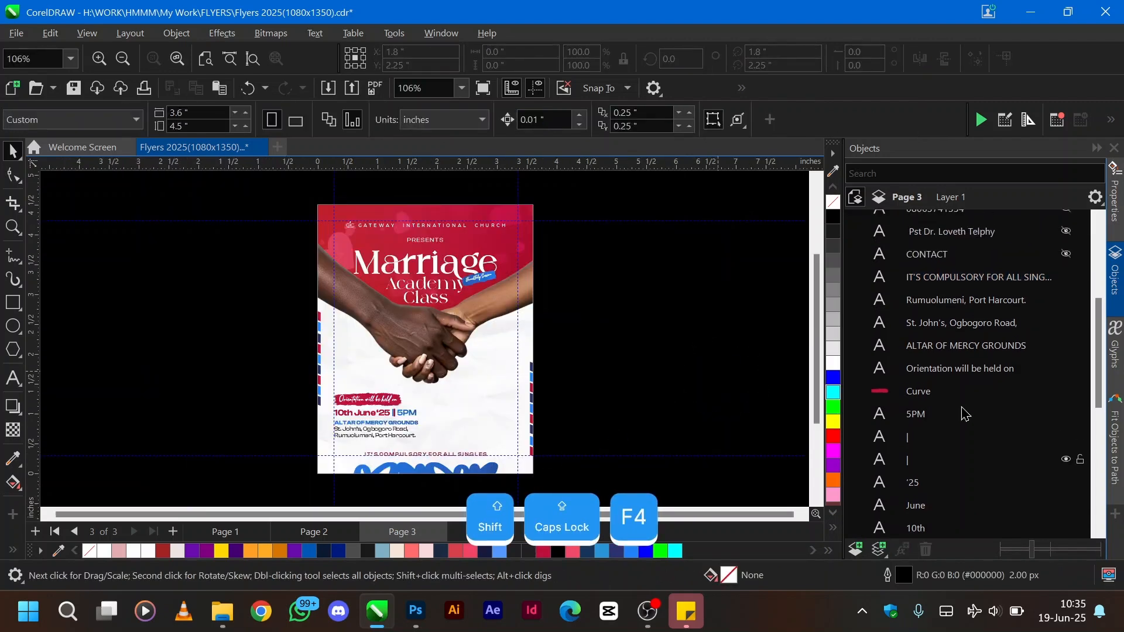
pyautogui.click(1070, 353)
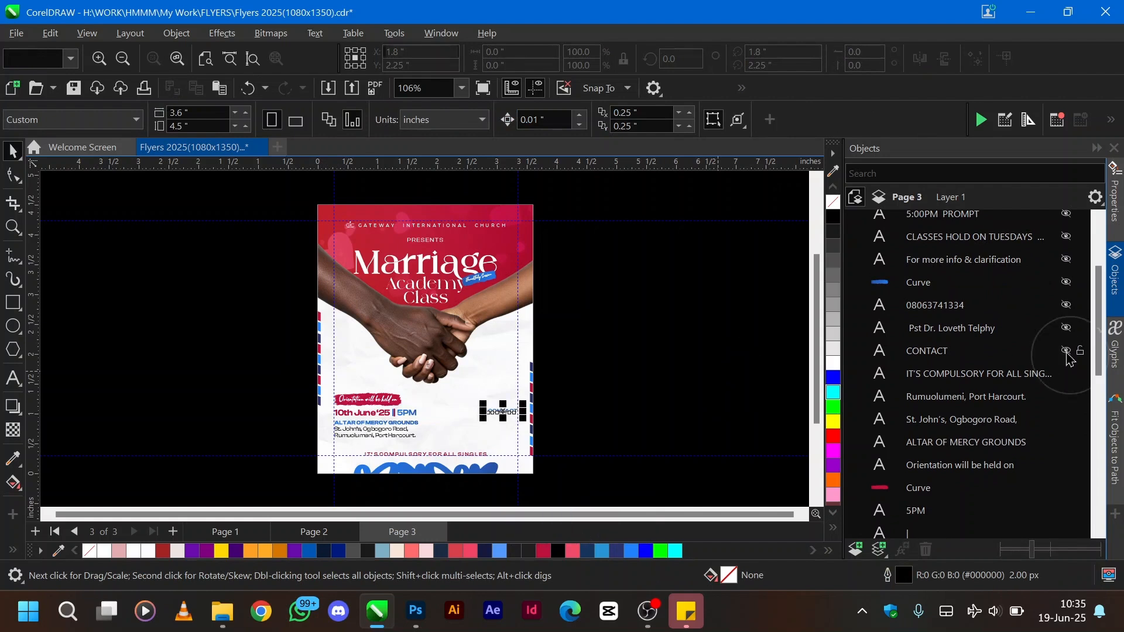
pyautogui.click(1067, 333)
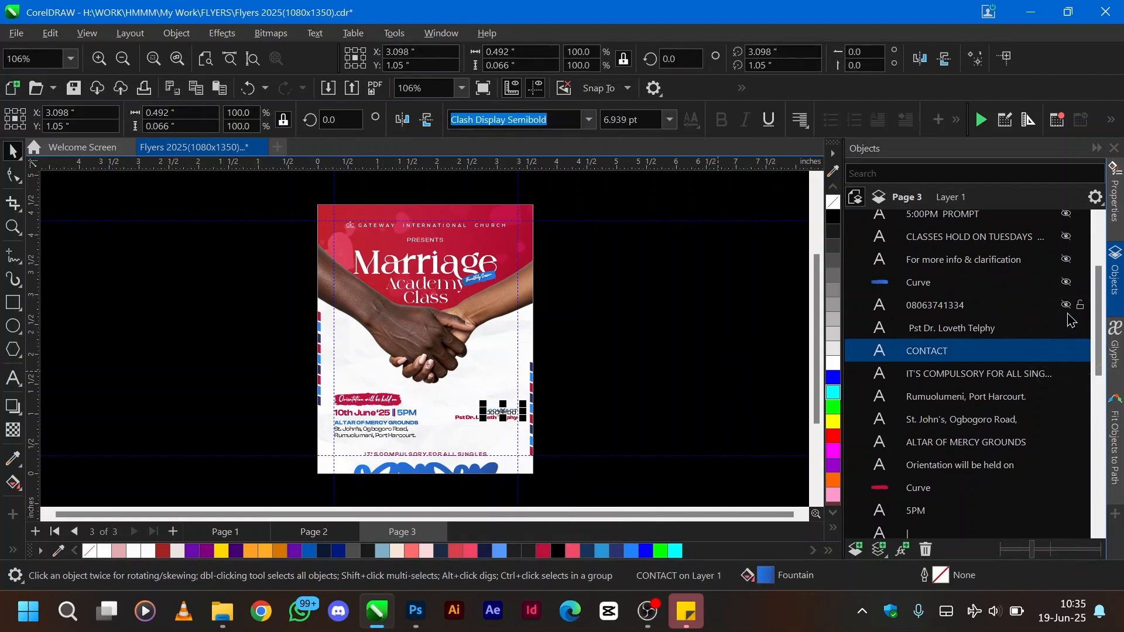
pyautogui.click(1066, 312)
pyautogui.click(1066, 282)
pyautogui.scroll(2, 1069, 286)
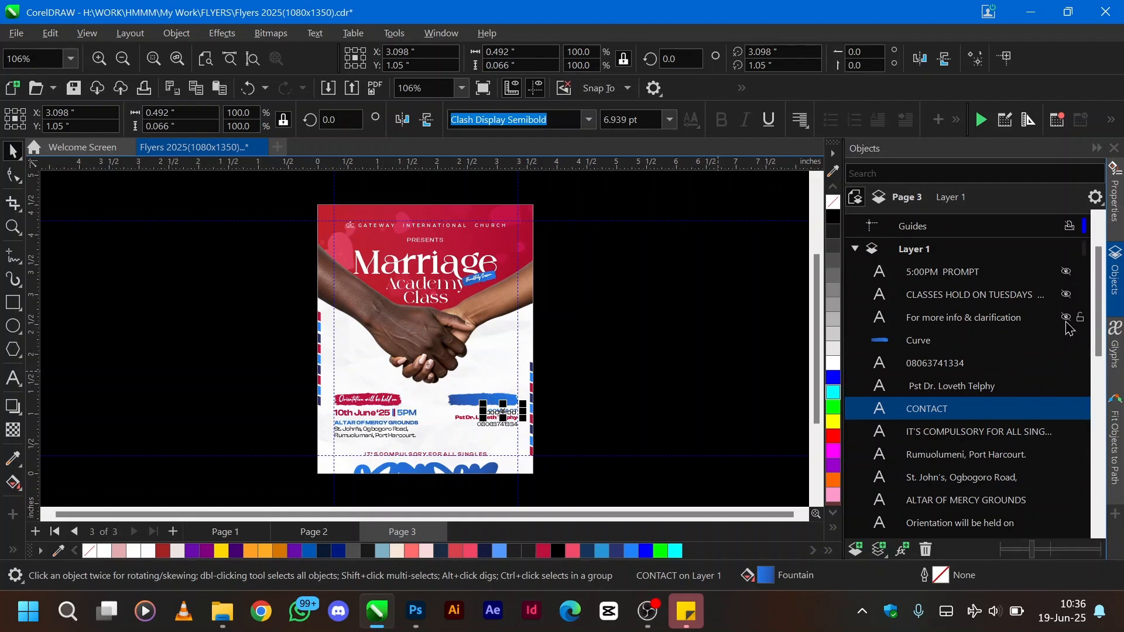
# - Unhide the "For more info & clarification" text and the curved "CLASSES HOLD ON TUESDAYS & THURSDAYS" and "5:00PM PROMPT" texts
pyautogui.click(1066, 317)
pyautogui.click(1066, 299)
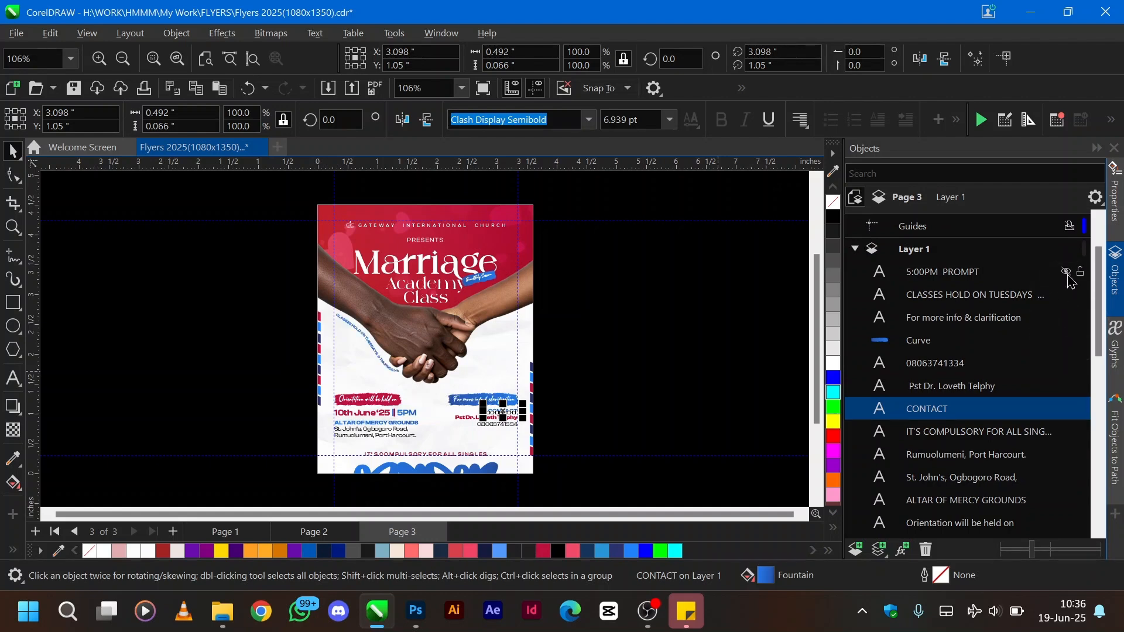
pyautogui.click(1066, 271)
pyautogui.scroll(2, 1006, 329)
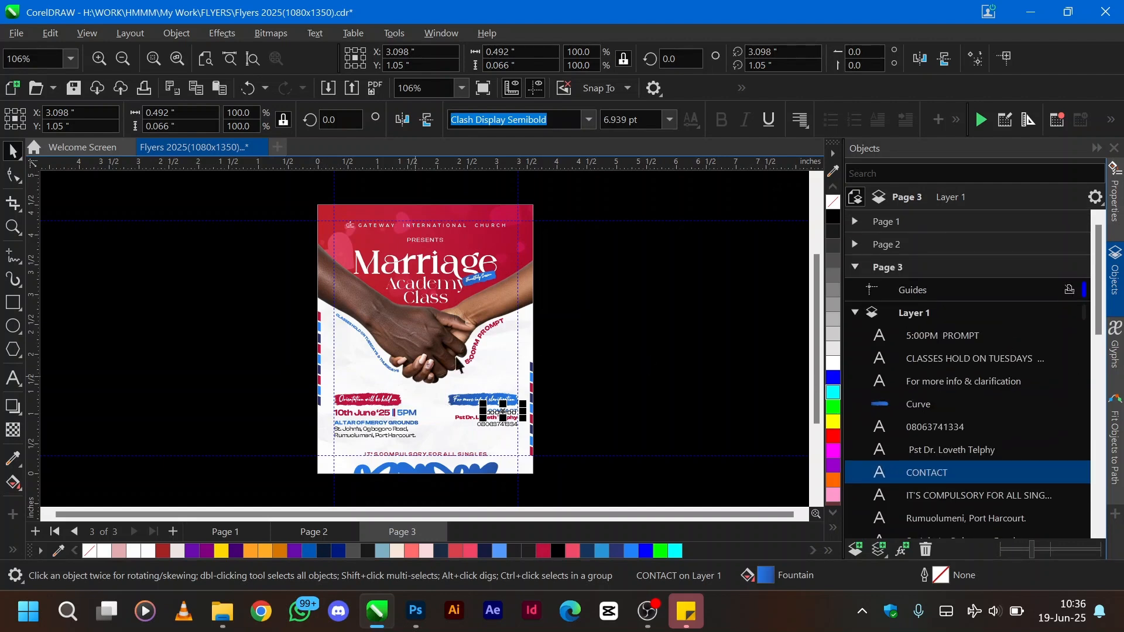
# - Examine how the class-days text and "5:00PM PROMPT" curve around the clasped hands
pyautogui.keyDown('ctrl'); pyautogui.scroll(4, 470, 370); pyautogui.keyUp('ctrl')
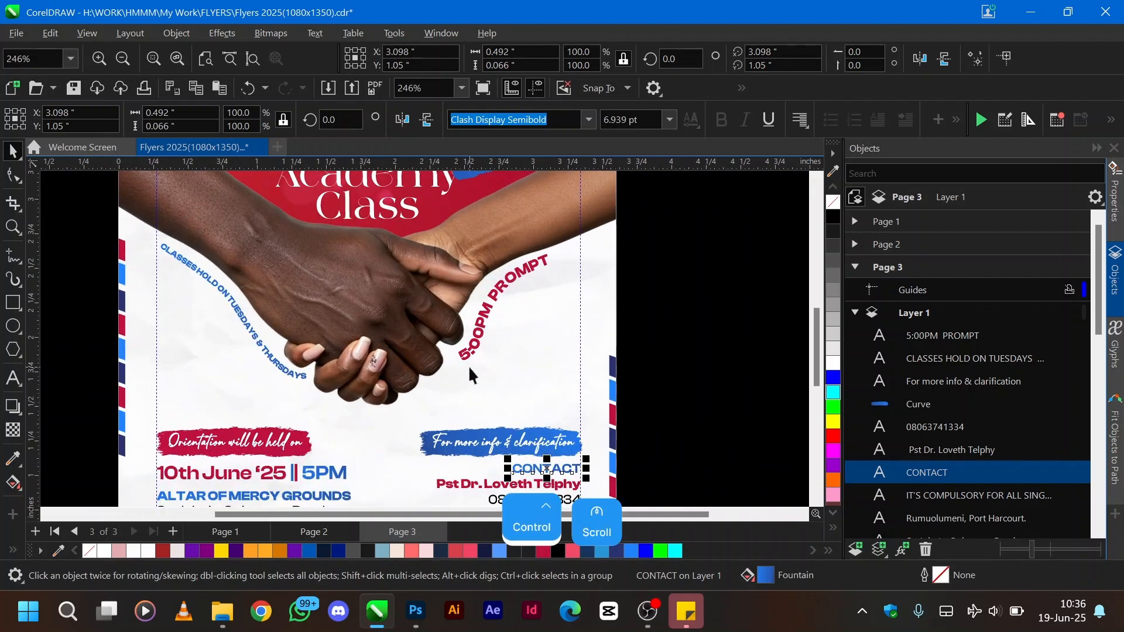
pyautogui.click(667, 351)
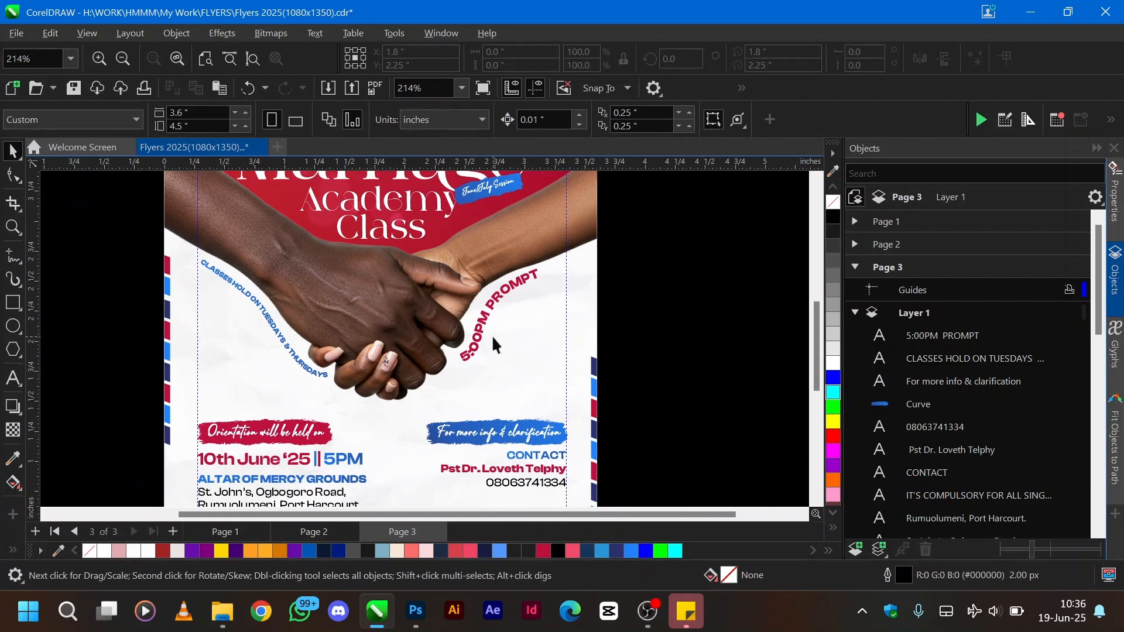
pyautogui.scroll(-1, 491, 334)
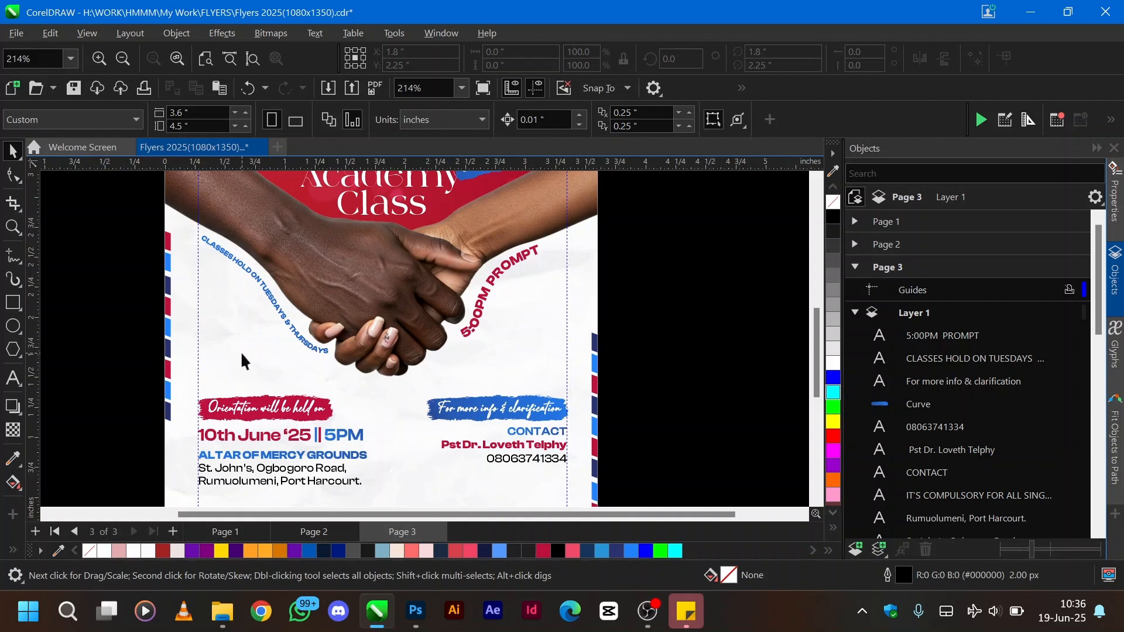
pyautogui.scroll(1, 241, 351)
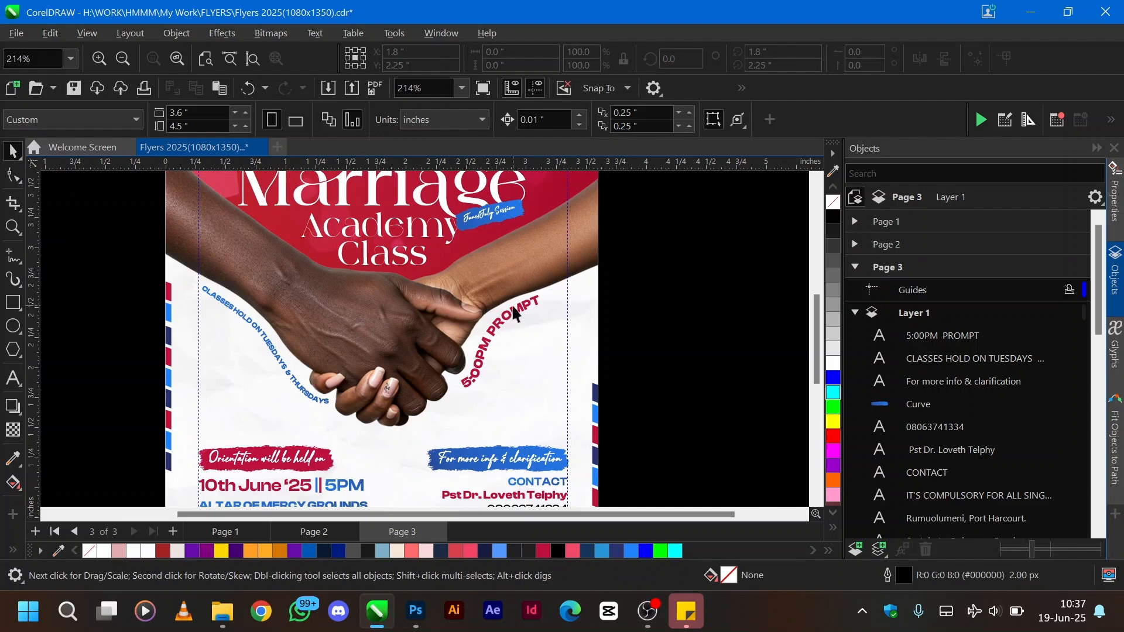
pyautogui.hscroll(-2, 512, 314)
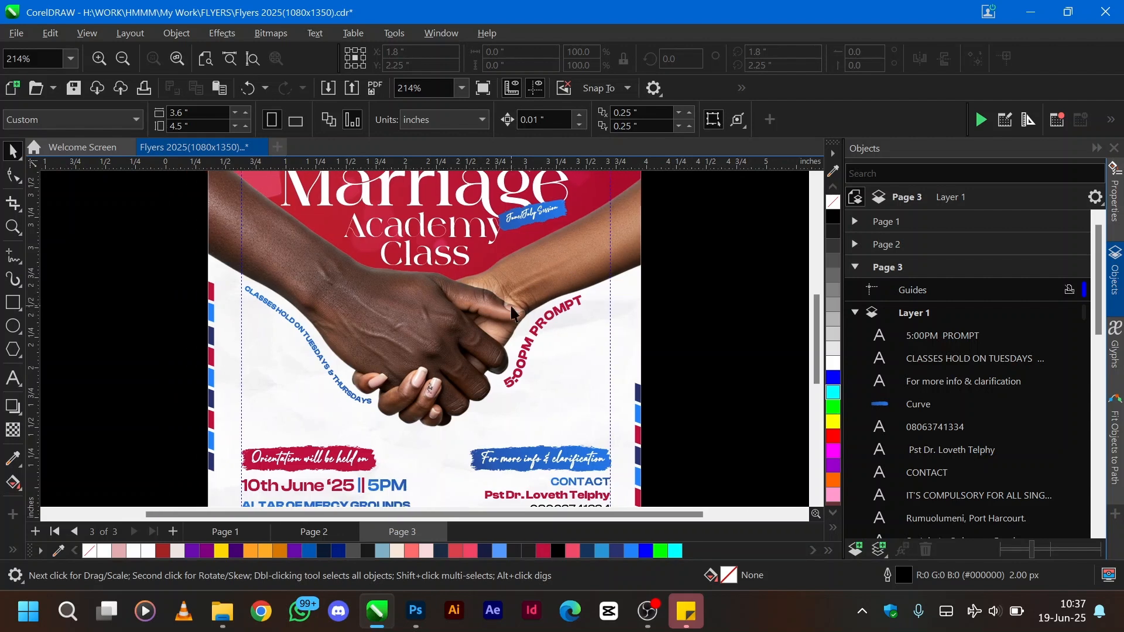
# - Draw a freehand curve about 0.88 by 0.86 inches along the "5:00PM PROMPT" text, beneath the lighter arm
pyautogui.click(14, 258)
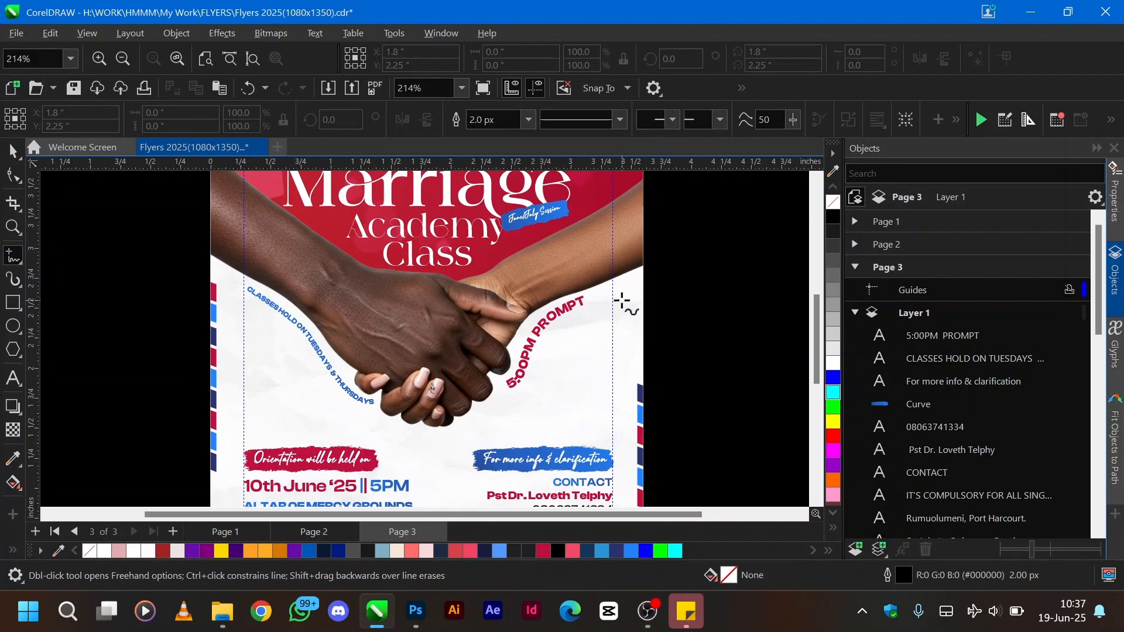
pyautogui.scroll(2, 623, 301)
pyautogui.moveTo(648, 261)
pyautogui.mouseDown()
pyautogui.moveTo(559, 306)
pyautogui.moveTo(522, 345)
pyautogui.moveTo(507, 403)
pyautogui.mouseUp()
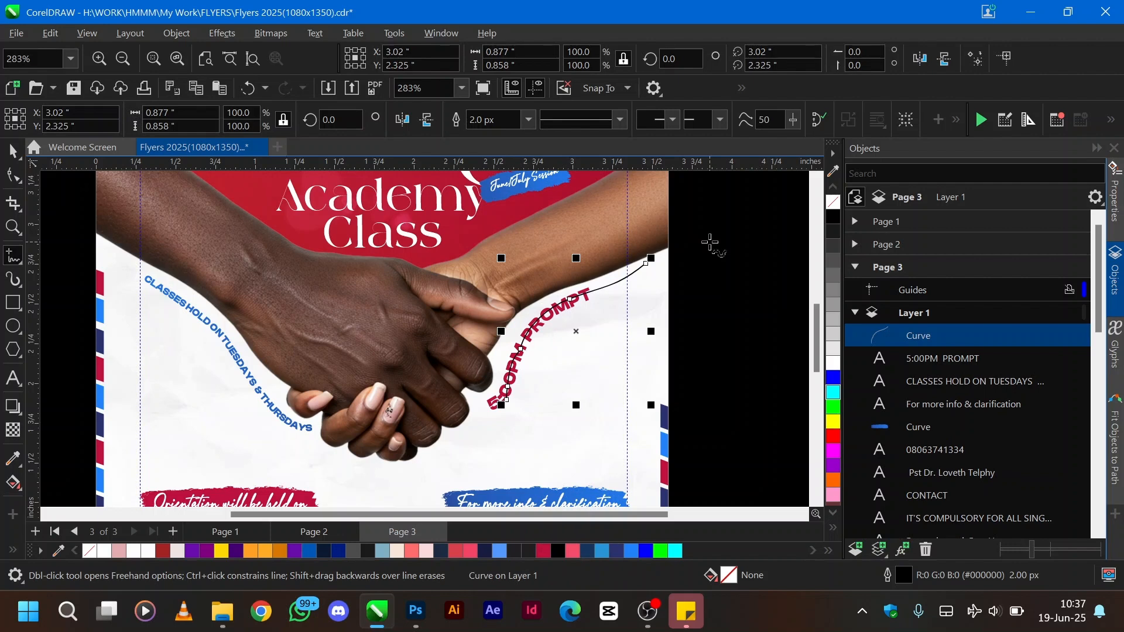
pyautogui.press('space')
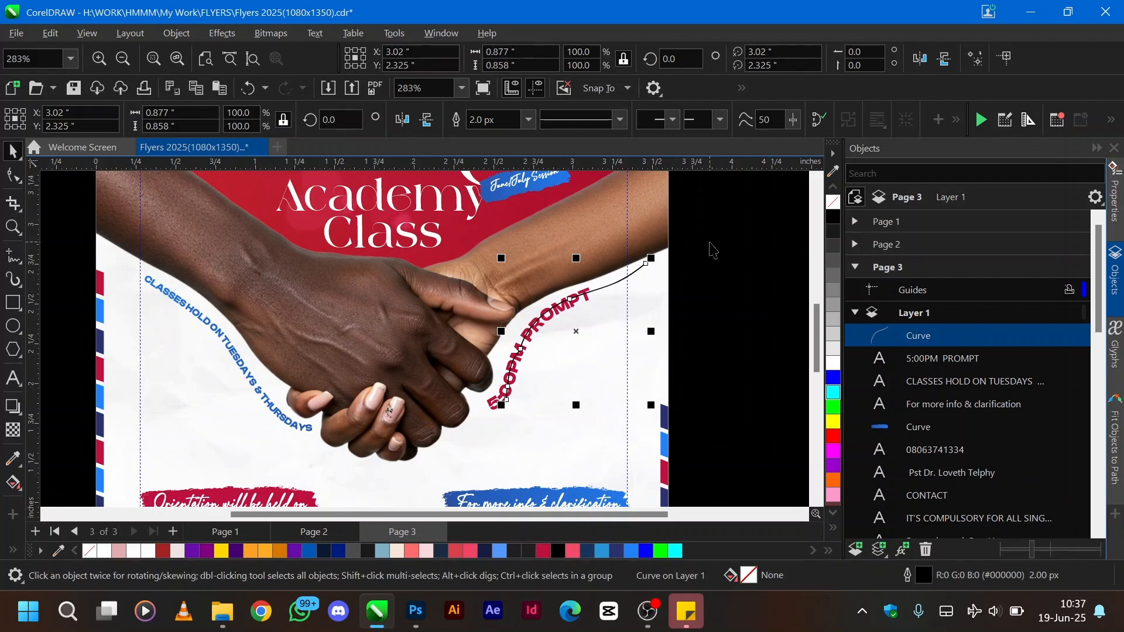
# - Reduce the freehand curve to three nodes and move its ends to the side guideline and the start of "5:00PM PROMPT"
pyautogui.press('F10')
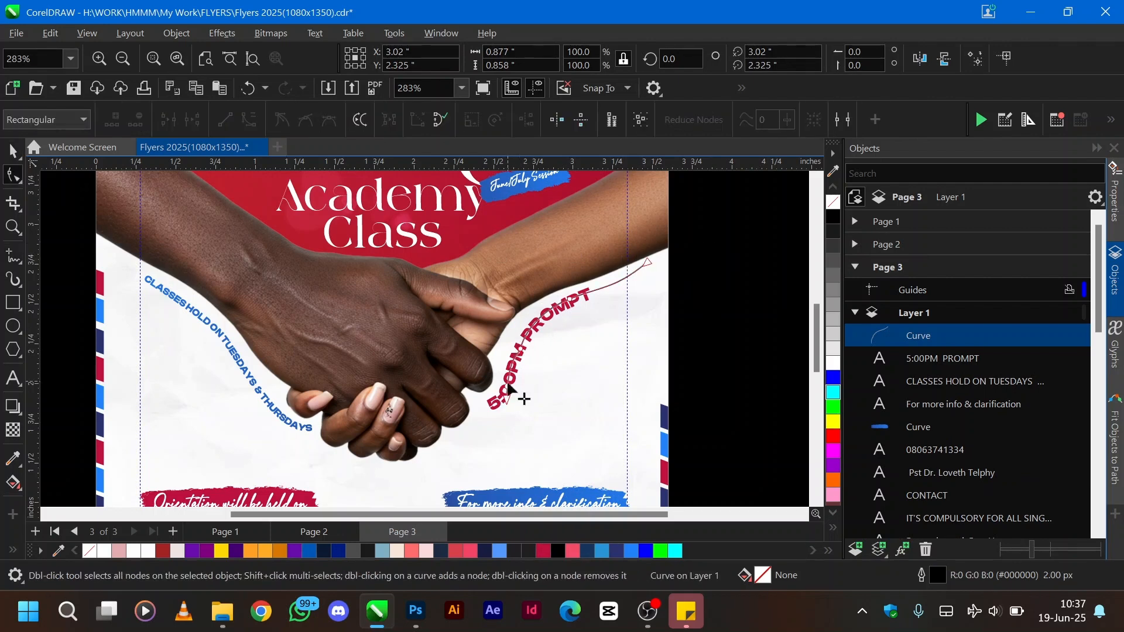
pyautogui.doubleClick(508, 385)
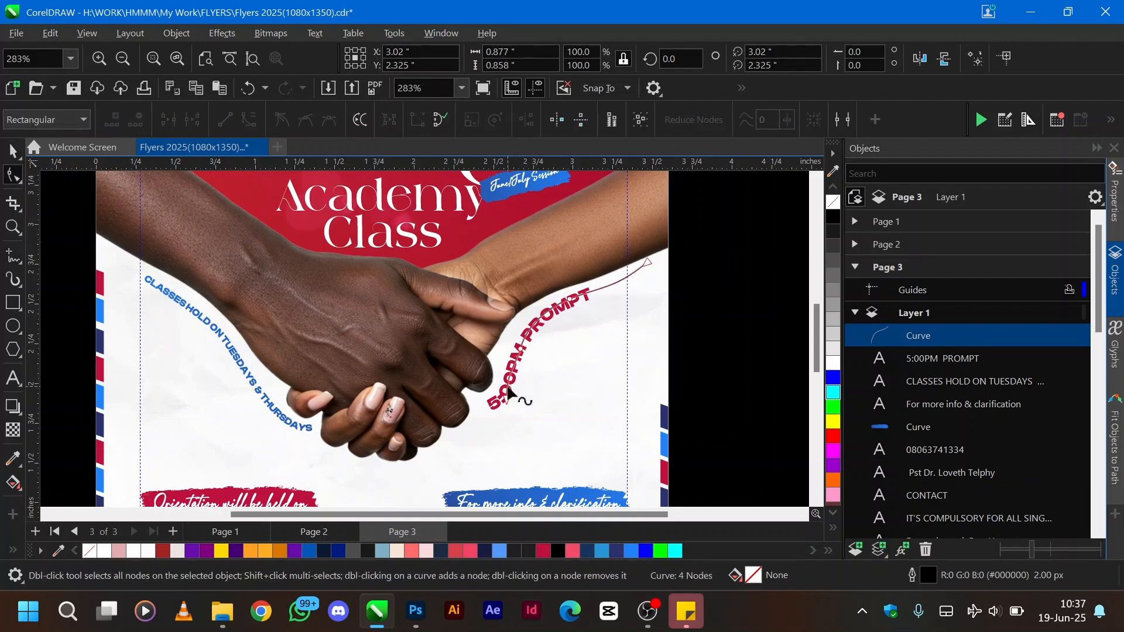
pyautogui.click(518, 347)
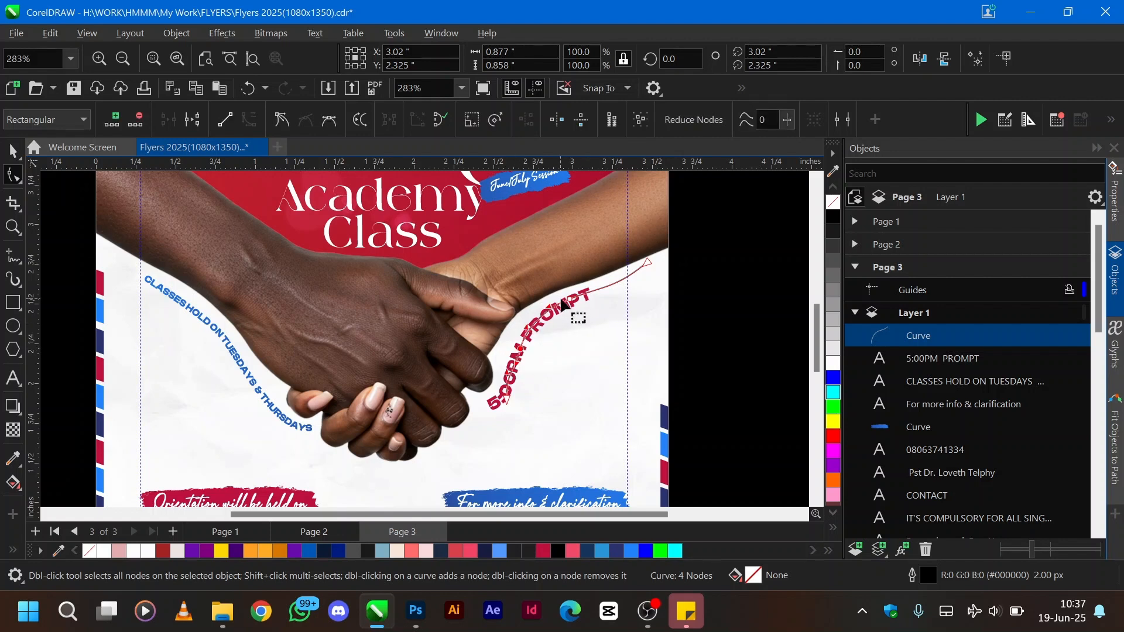
pyautogui.press('Delete')
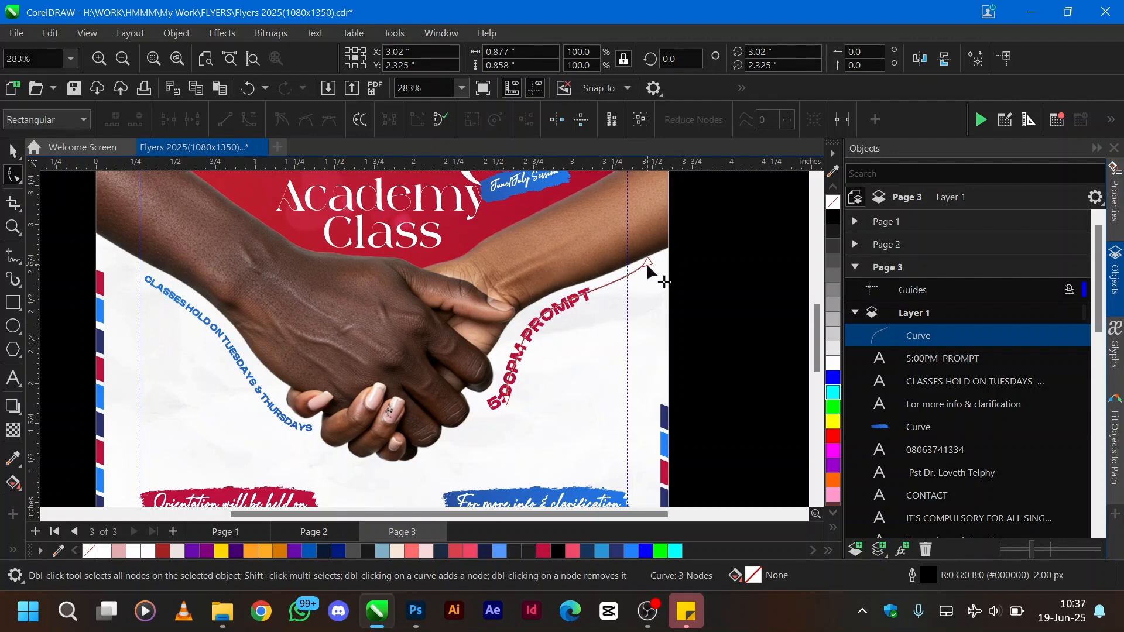
pyautogui.moveTo(646, 262); pyautogui.dragTo(632, 273)
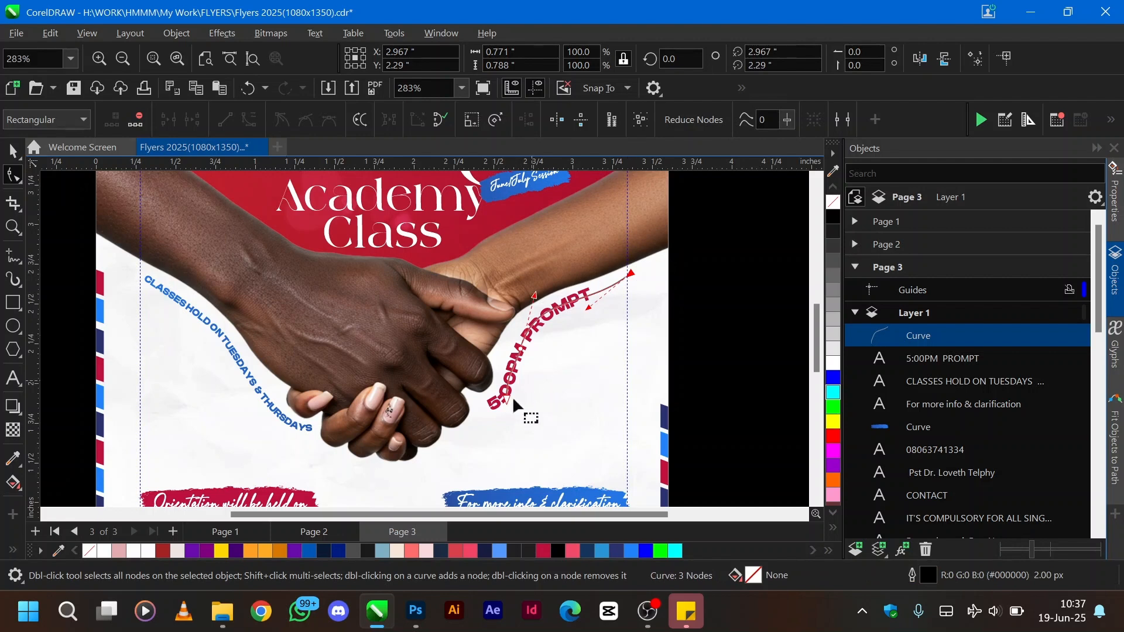
pyautogui.moveTo(504, 400)
pyautogui.mouseDown()
pyautogui.moveTo(492, 411)
pyautogui.moveTo(512, 385)
pyautogui.moveTo(486, 405)
pyautogui.mouseUp()
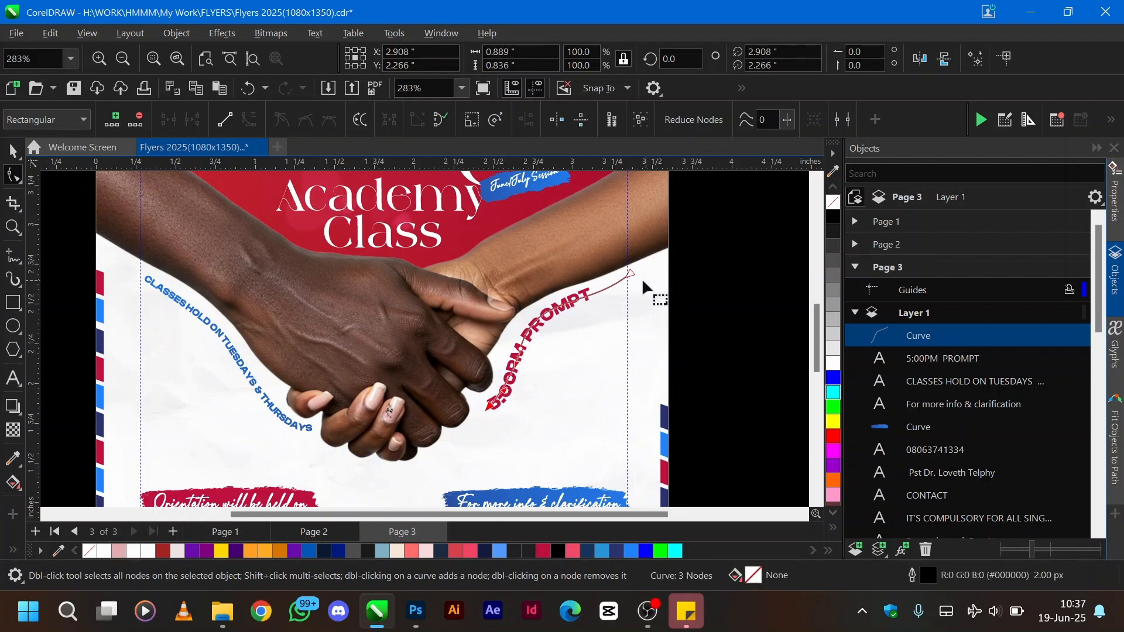
# - Duplicate the freehand curve, mirror the copy horizontally and place it over the class-days text beneath the darker arm
pyautogui.press('space')
pyautogui.scroll(-2, 630, 275)
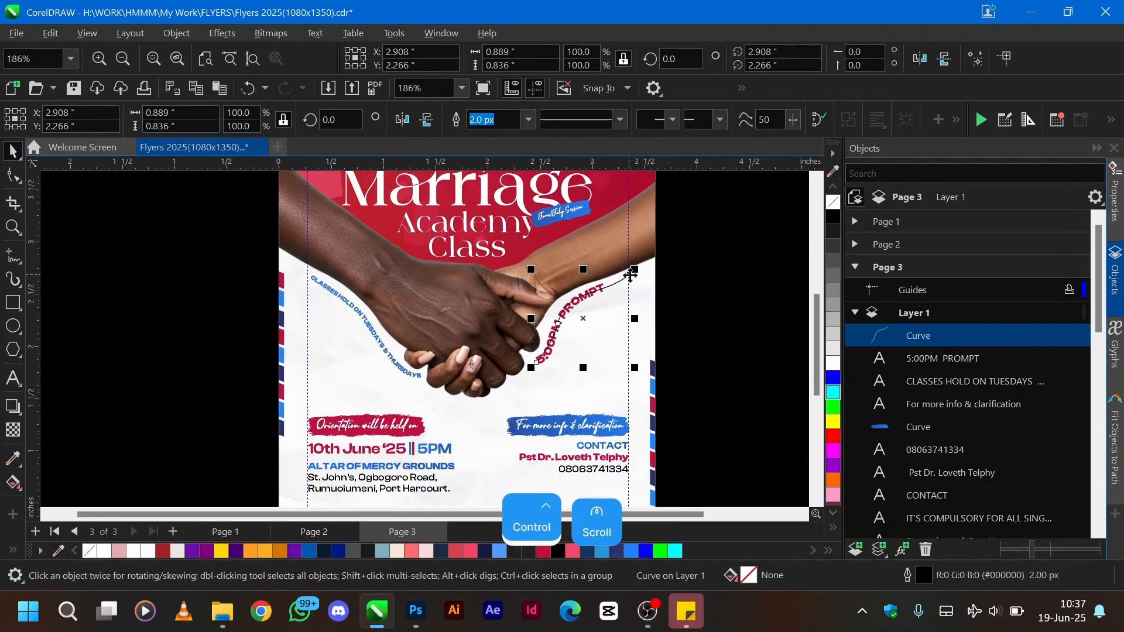
pyautogui.press('KP_Add')
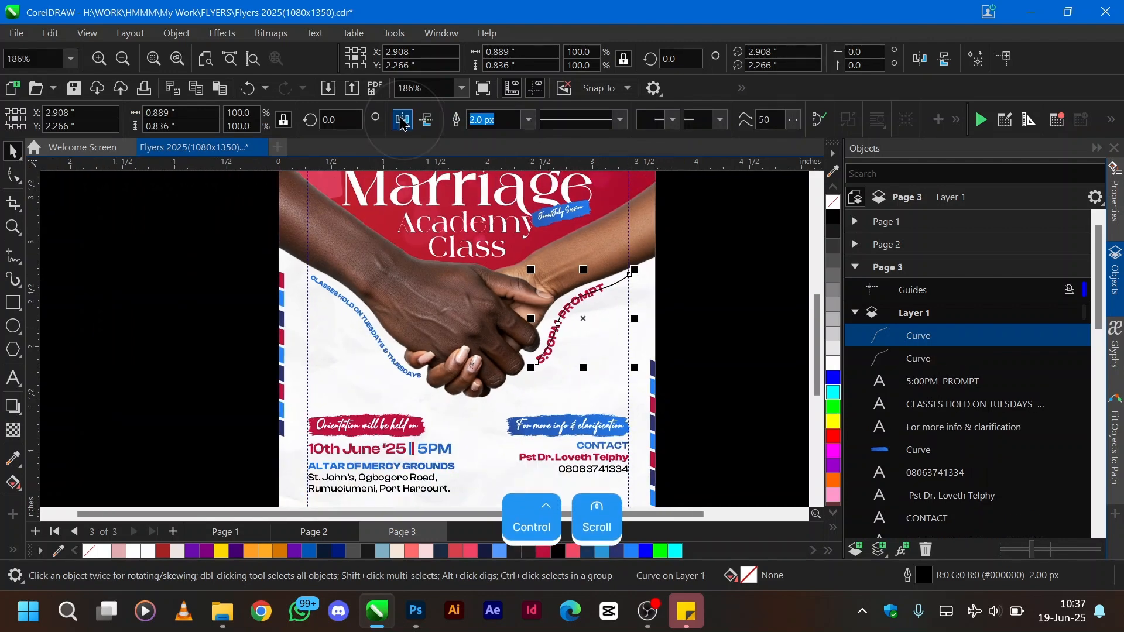
pyautogui.click(403, 120)
pyautogui.moveTo(594, 308); pyautogui.dragTo(348, 311)
# - Reshape the mirrored curve to about 1.06 by 1.00 inches so that it follows the class-days text along the darker arm
pyautogui.scroll(2, 347, 308)
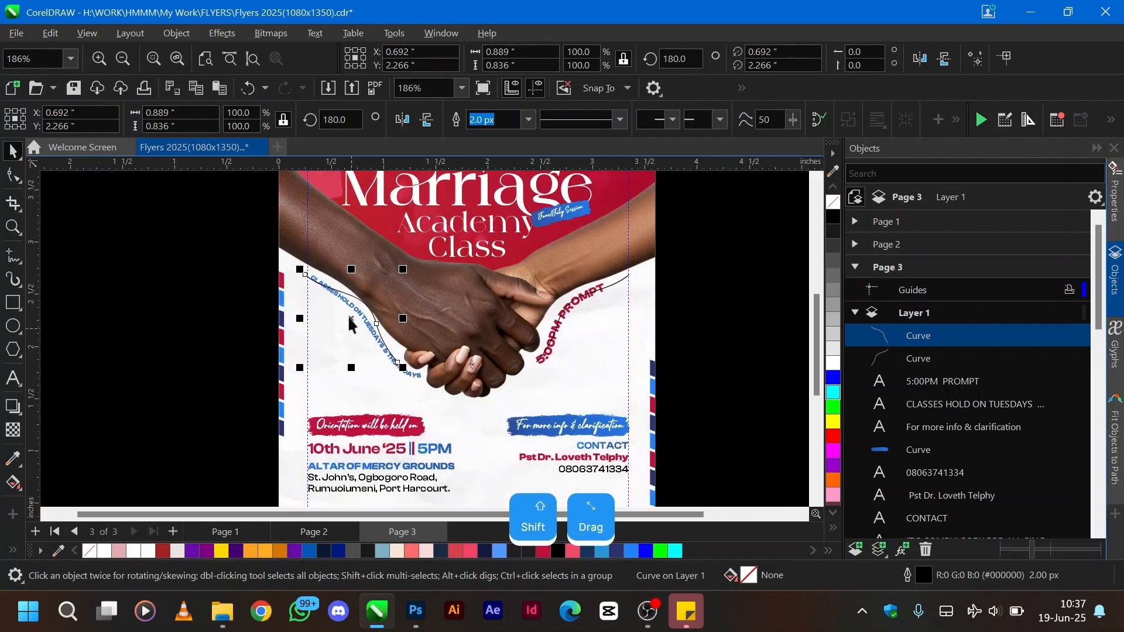
pyautogui.scroll(1, 347, 309)
pyautogui.press('F10')
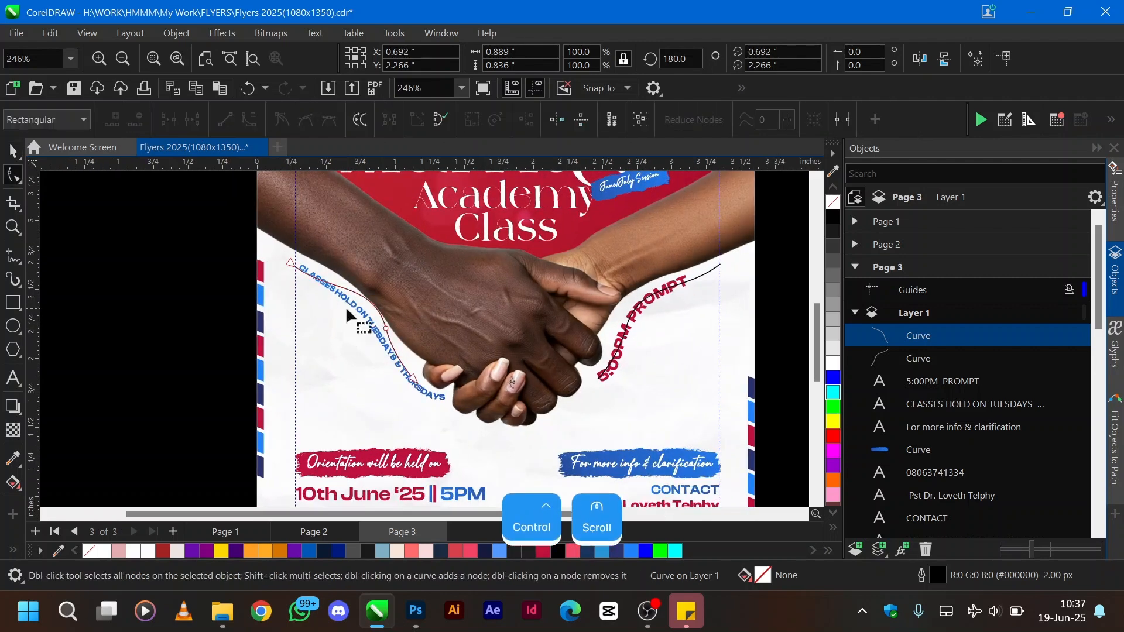
pyautogui.scroll(1, 345, 307)
pyautogui.scroll(1, 345, 306)
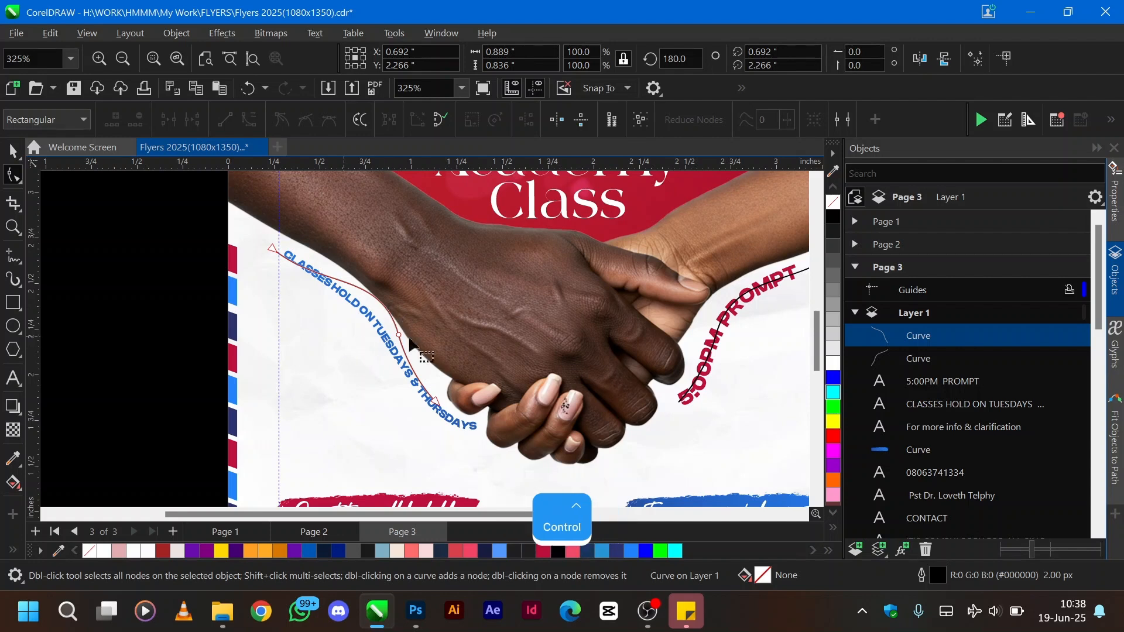
pyautogui.click(400, 336)
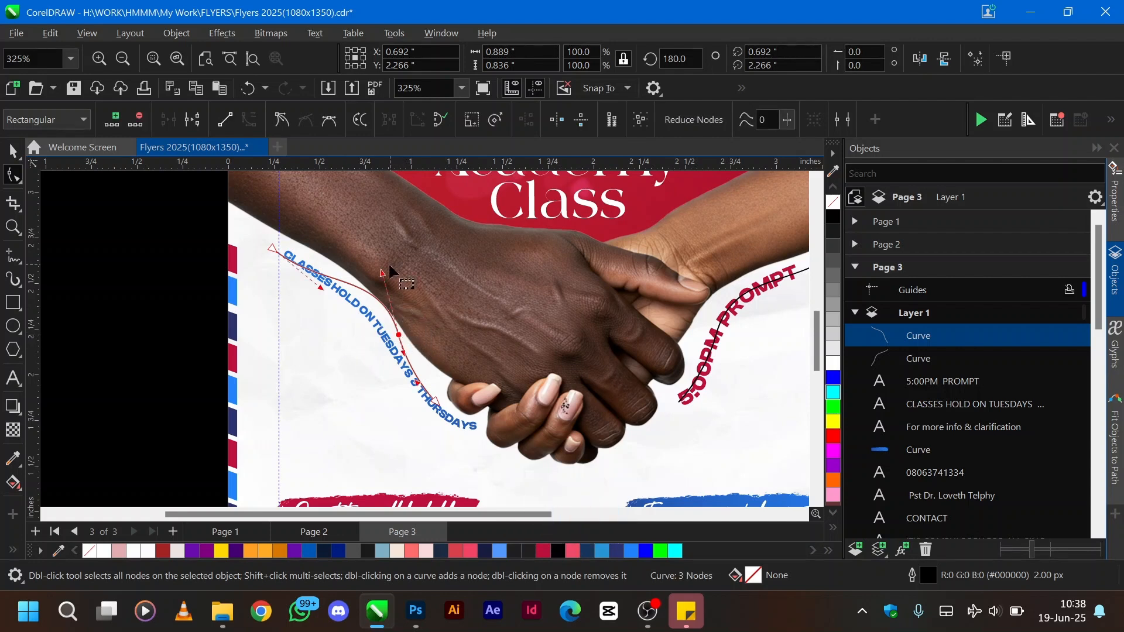
pyautogui.moveTo(383, 274); pyautogui.dragTo(372, 295)
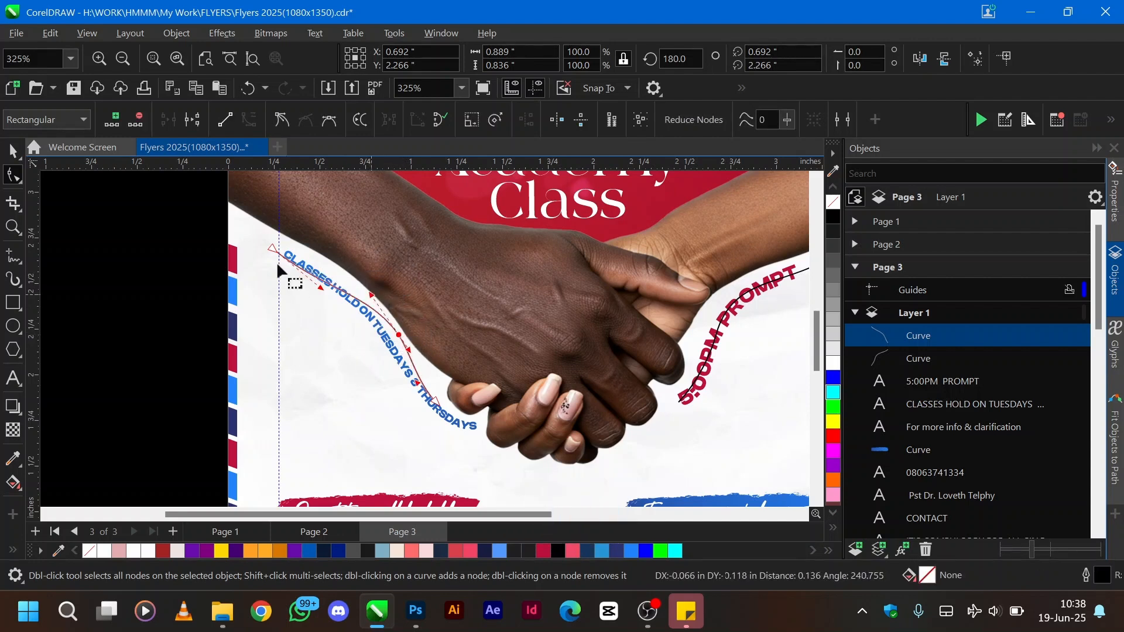
pyautogui.moveTo(271, 249); pyautogui.dragTo(271, 243)
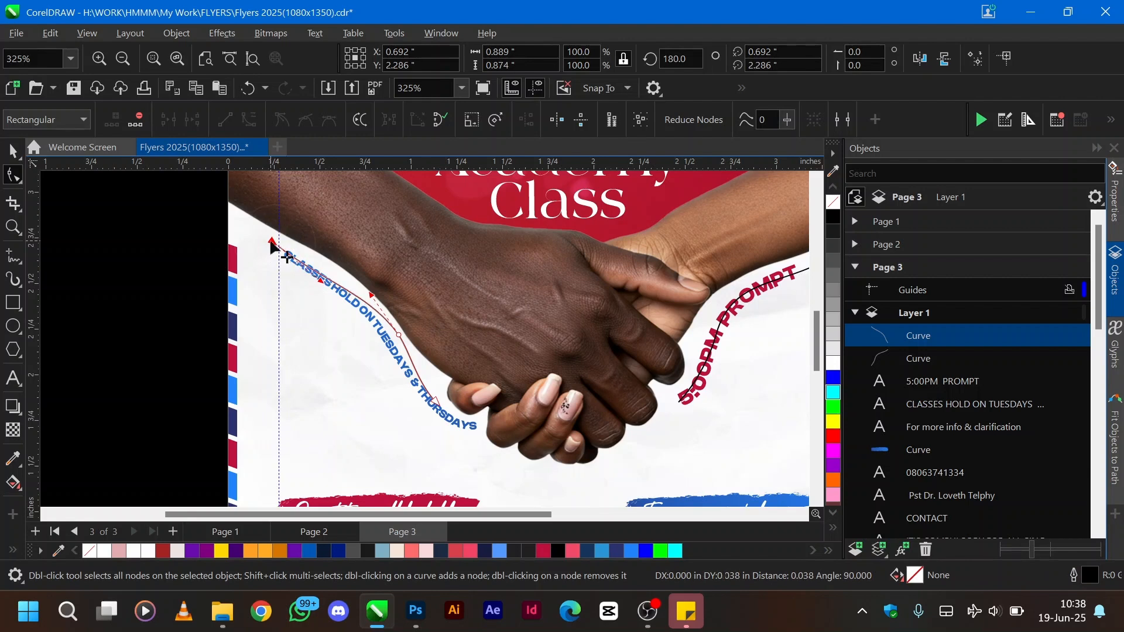
pyautogui.moveTo(396, 337); pyautogui.dragTo(395, 349)
pyautogui.moveTo(437, 406)
pyautogui.mouseDown()
pyautogui.moveTo(467, 425)
pyautogui.moveTo(449, 408)
pyautogui.moveTo(442, 423)
pyautogui.mouseUp()
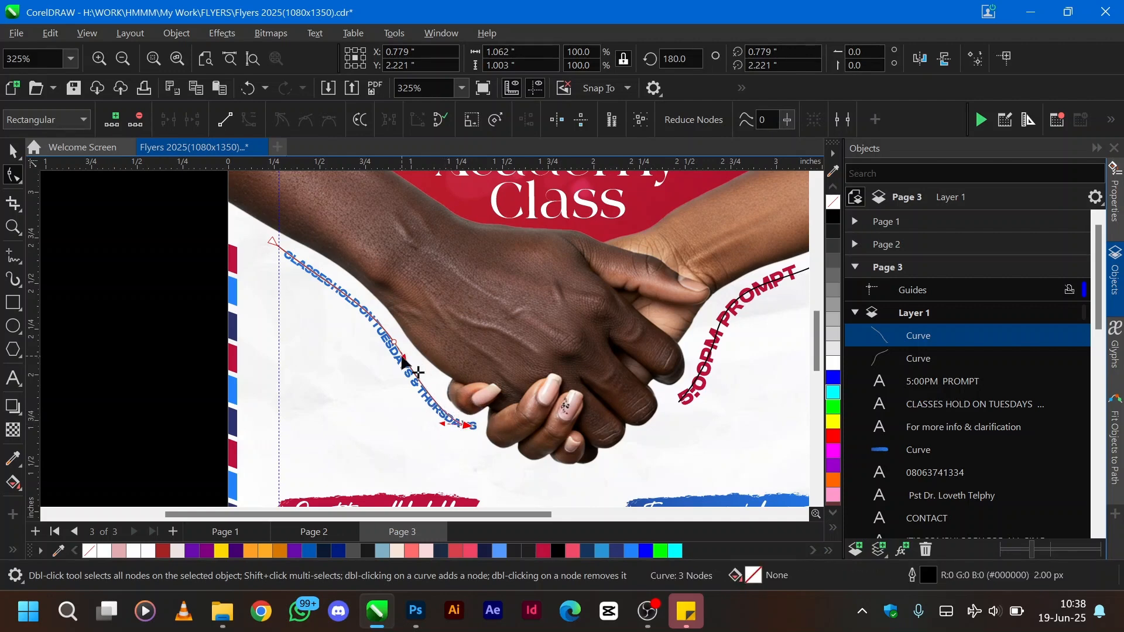
pyautogui.press('space')
pyautogui.scroll(-3, 400, 358)
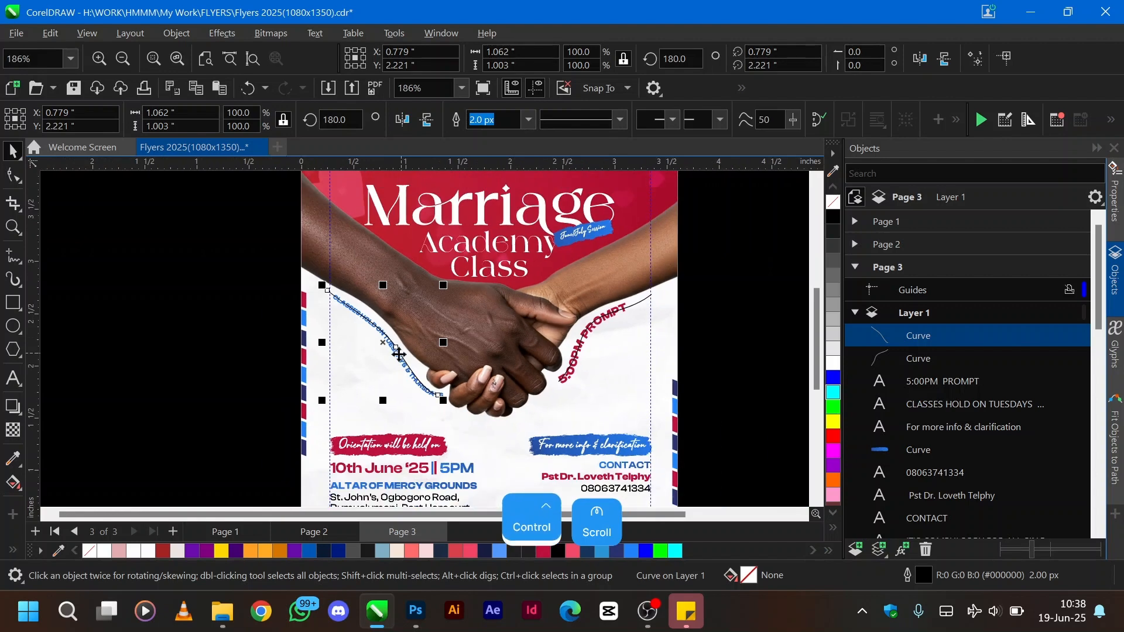
pyautogui.scroll(-1, 399, 354)
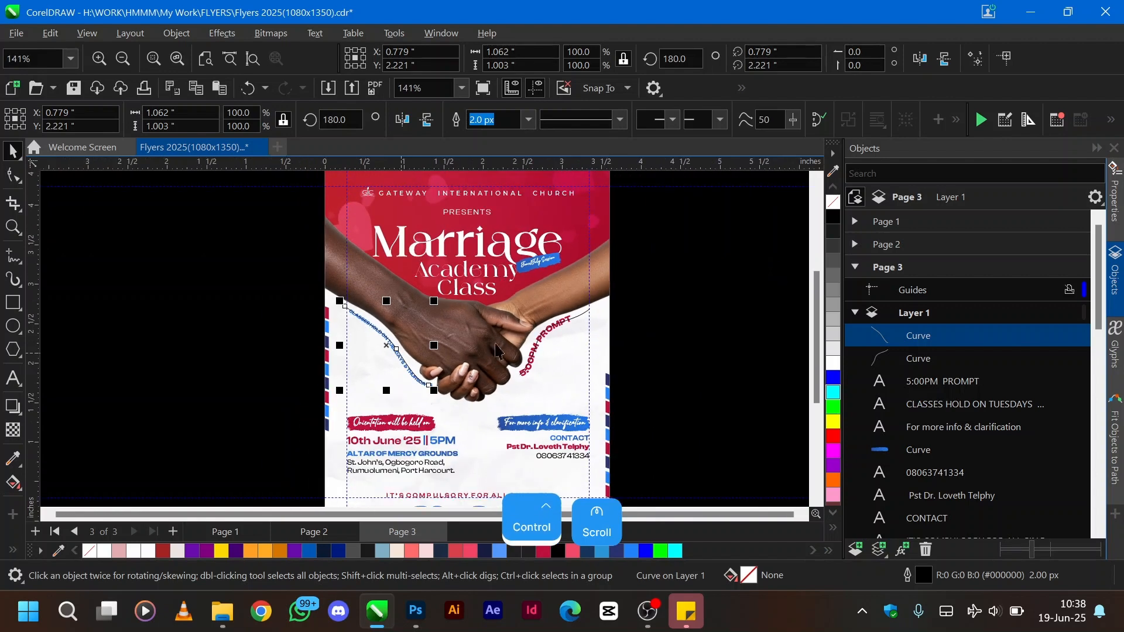
pyautogui.click(536, 346)
pyautogui.press('alt')
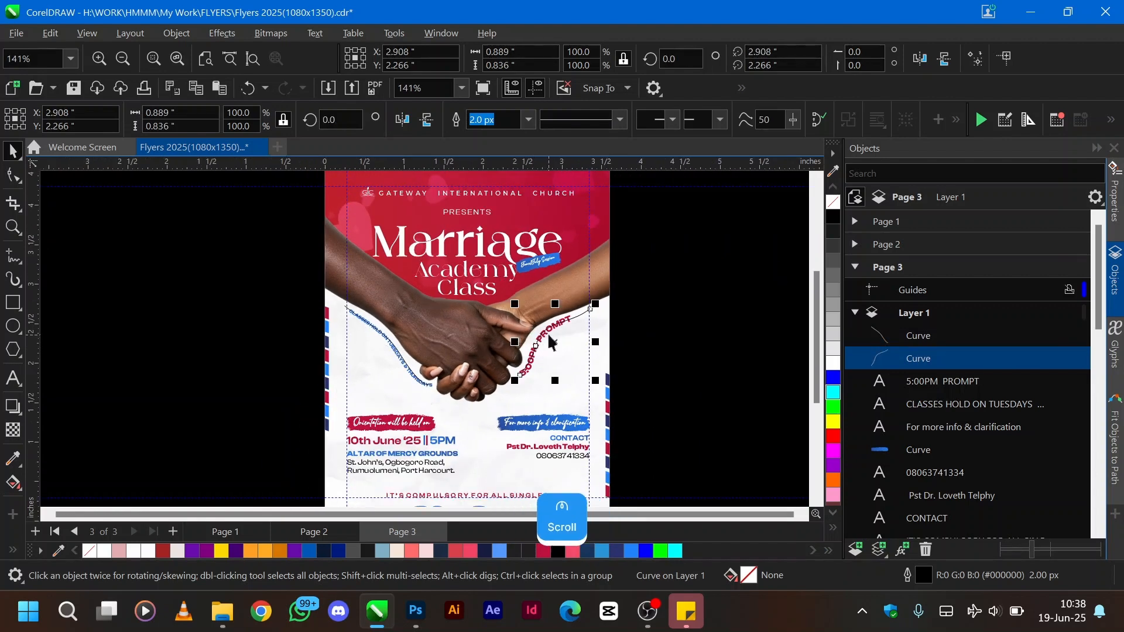
pyautogui.keyDown('alt'); pyautogui.click(548, 332); pyautogui.keyUp('alt')
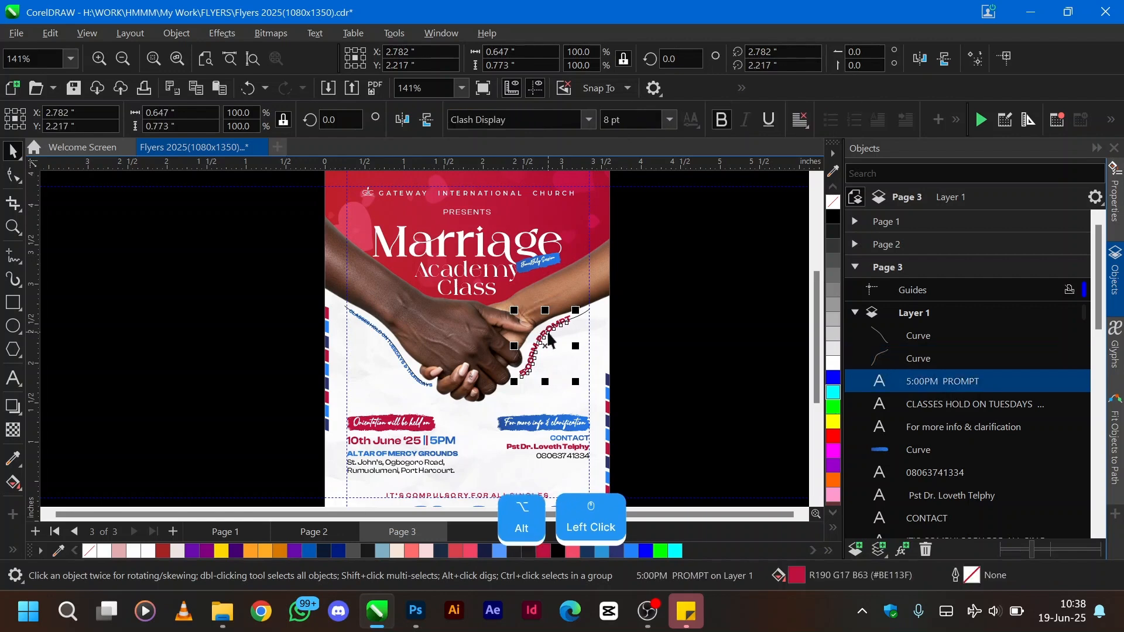
# - Duplicate the whole flyer beside the original and delete the two black guide curves from the copy
pyautogui.scroll(-1, 557, 353)
pyautogui.scroll(-1, 557, 353)
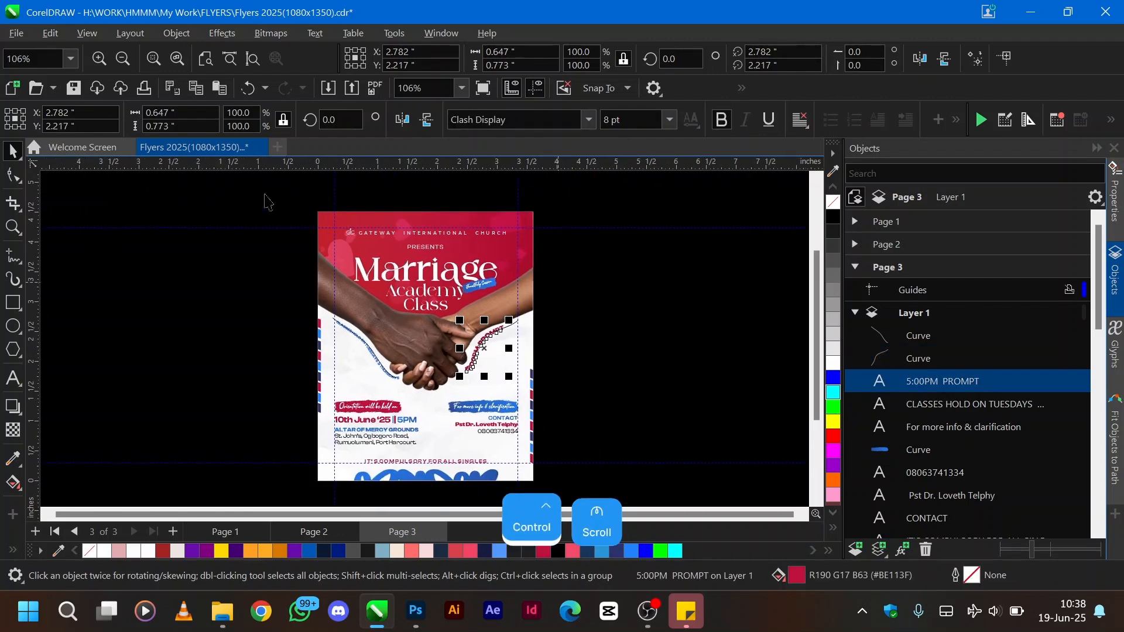
pyautogui.scroll(-1, 588, 500)
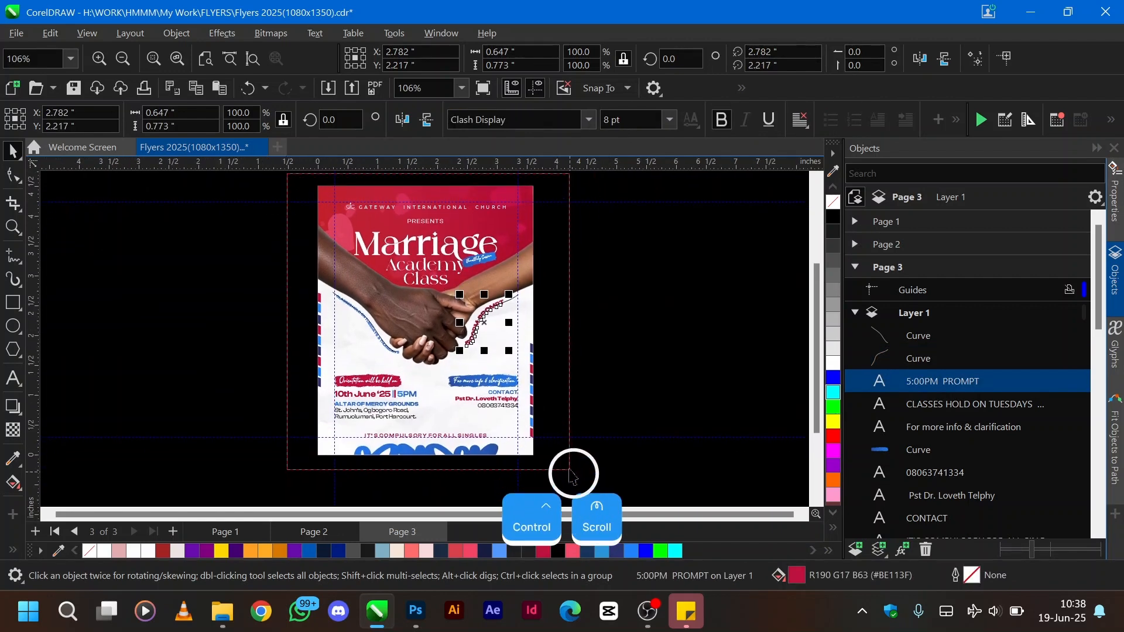
pyautogui.hotkey('ctrl', 'a')
pyautogui.hotkey('ctrl', 'c')
pyautogui.hotkey('ctrl', 'v')
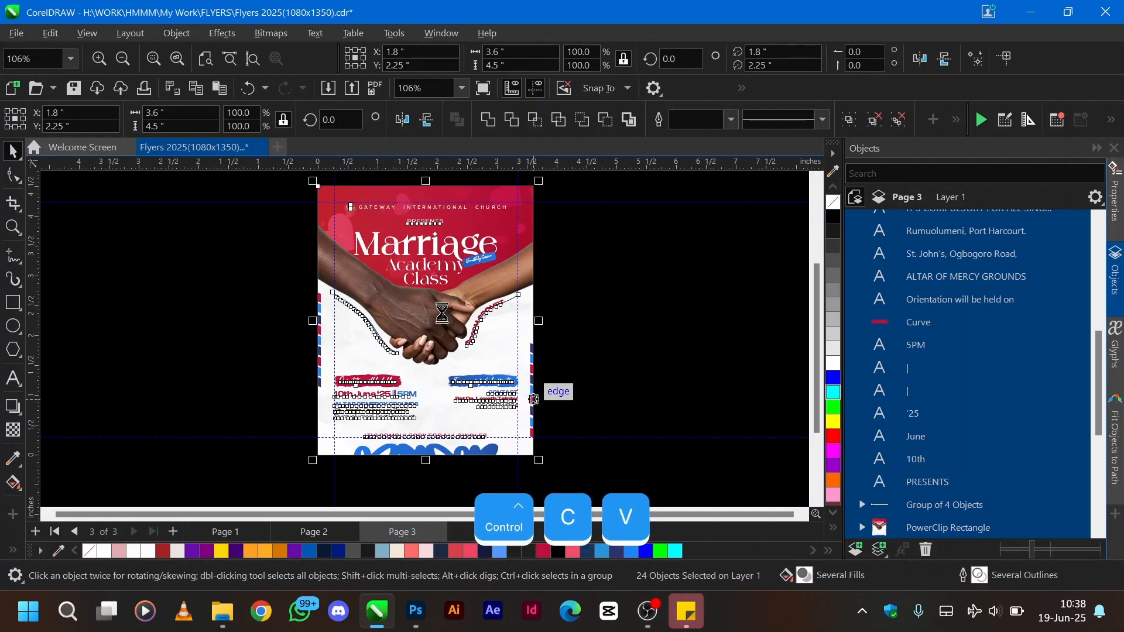
pyautogui.moveTo(439, 314); pyautogui.dragTo(667, 318)
pyautogui.click(738, 308)
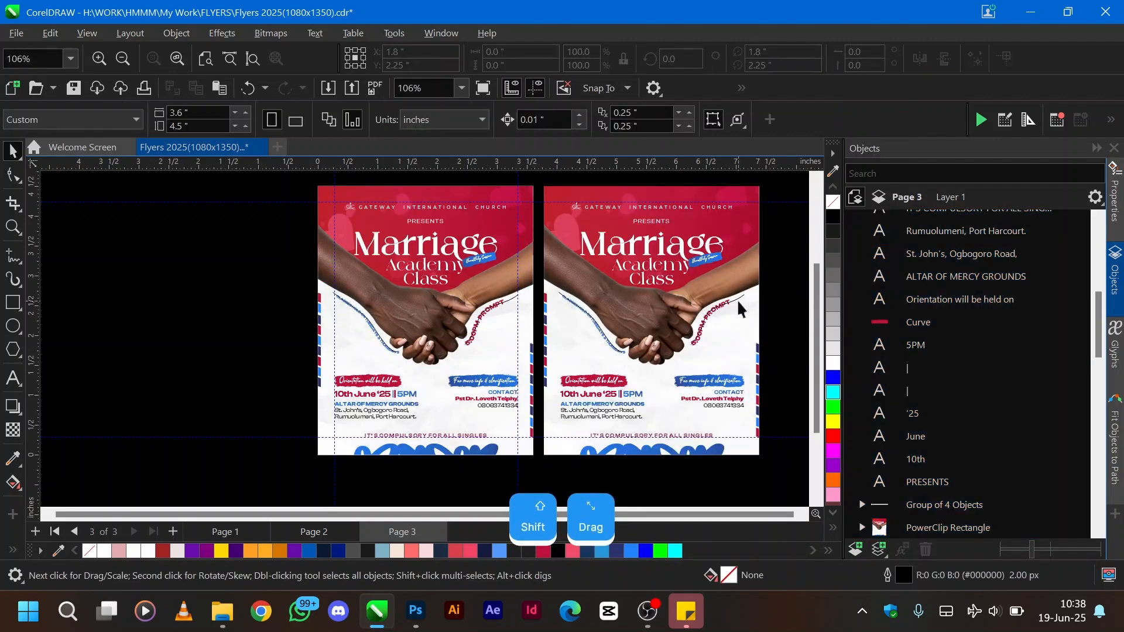
pyautogui.click(610, 340)
pyautogui.press('Escape')
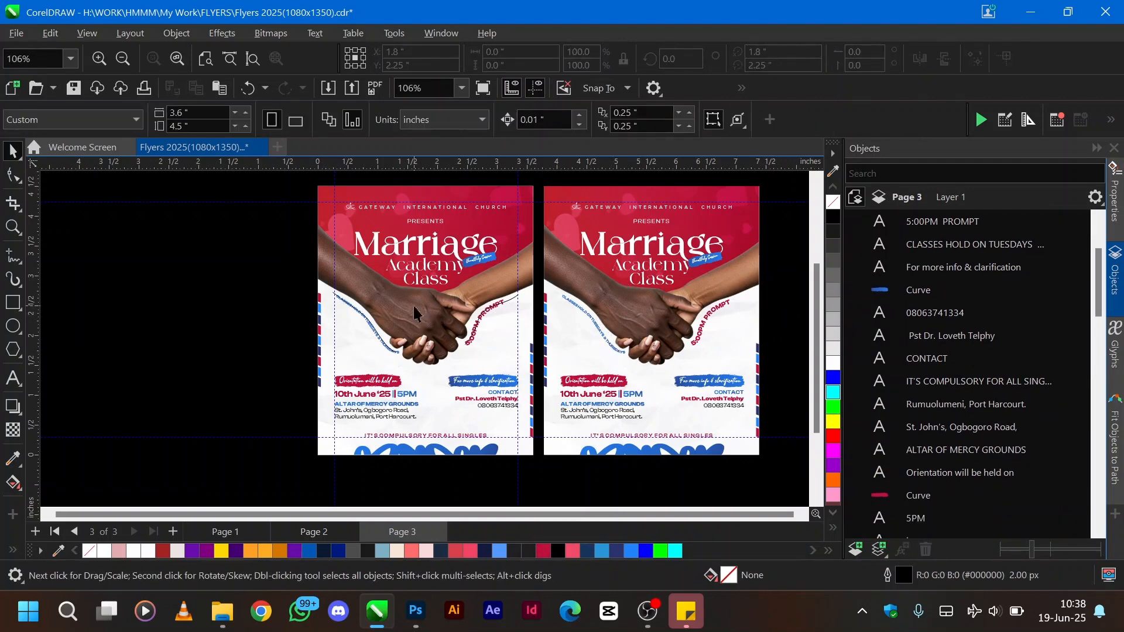
# - Move the original flyer's "5:00PM PROMPT" and class-days texts down and outward, clear of their black curves
pyautogui.keyDown('ctrl'); pyautogui.scroll(2, 413, 305); pyautogui.keyUp('ctrl')
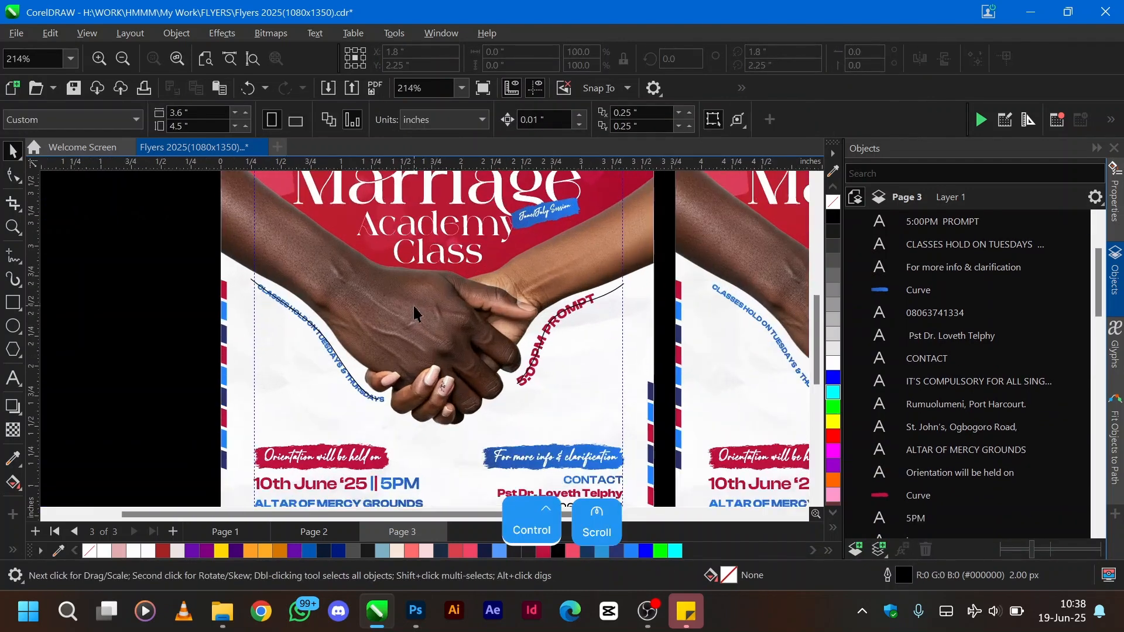
pyautogui.click(535, 359)
pyautogui.keyDown('alt'); pyautogui.click(518, 360); pyautogui.keyUp('alt')
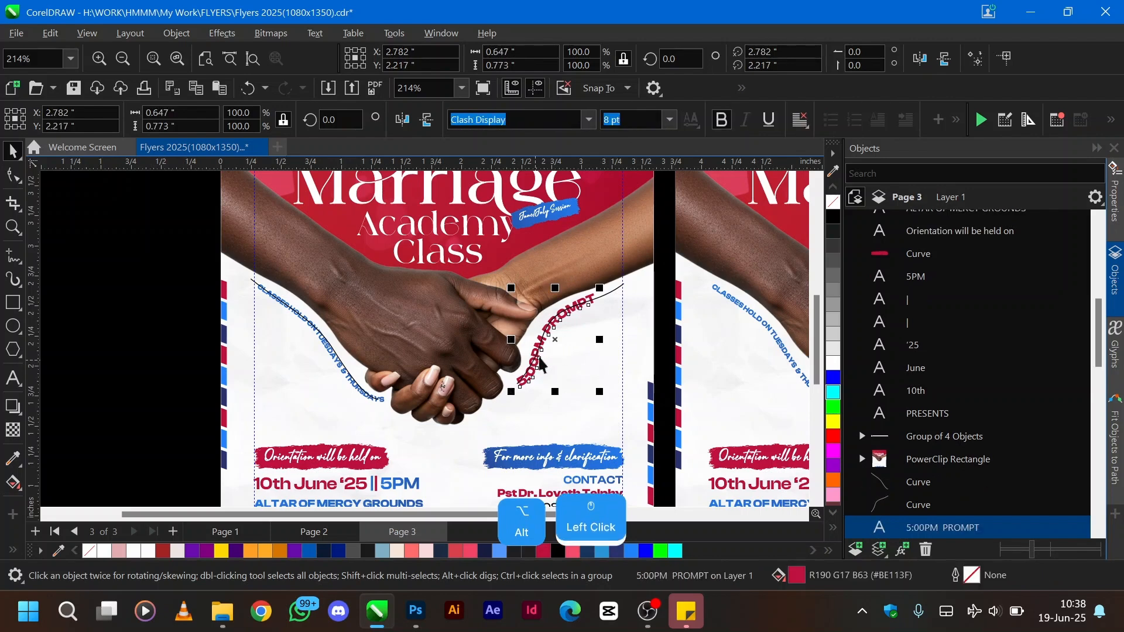
pyautogui.moveTo(579, 360); pyautogui.dragTo(603, 394)
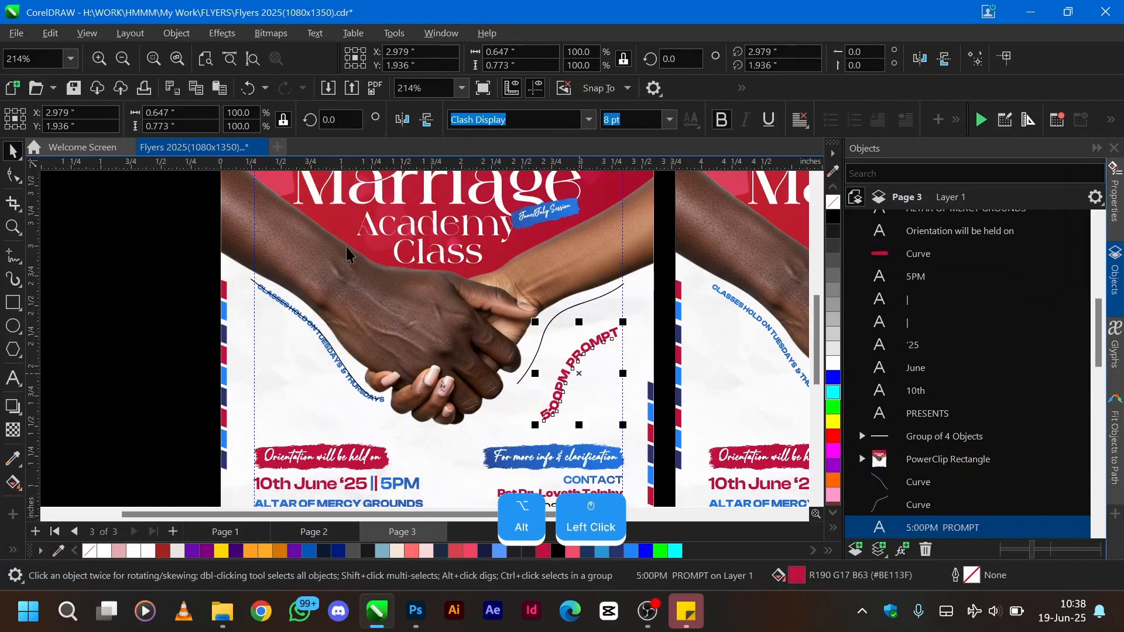
pyautogui.click(324, 346)
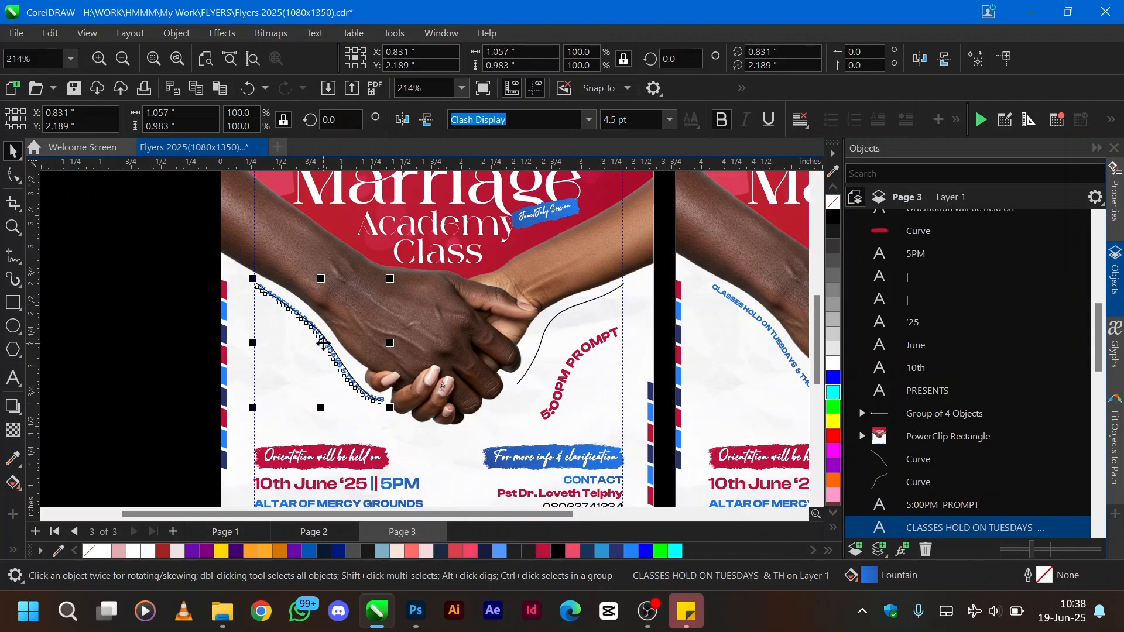
pyautogui.moveTo(318, 336); pyautogui.dragTo(299, 376)
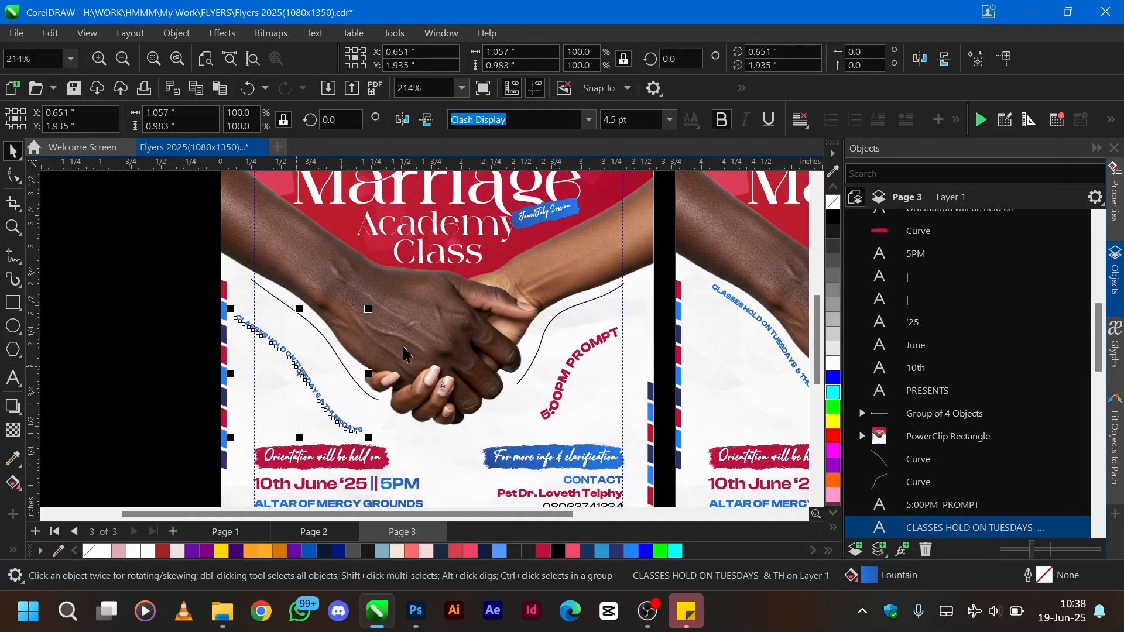
# - Straighten the class-days text and place it above "Orientation will be held on", starting at the side guideline
pyautogui.scroll(2, 557, 370)
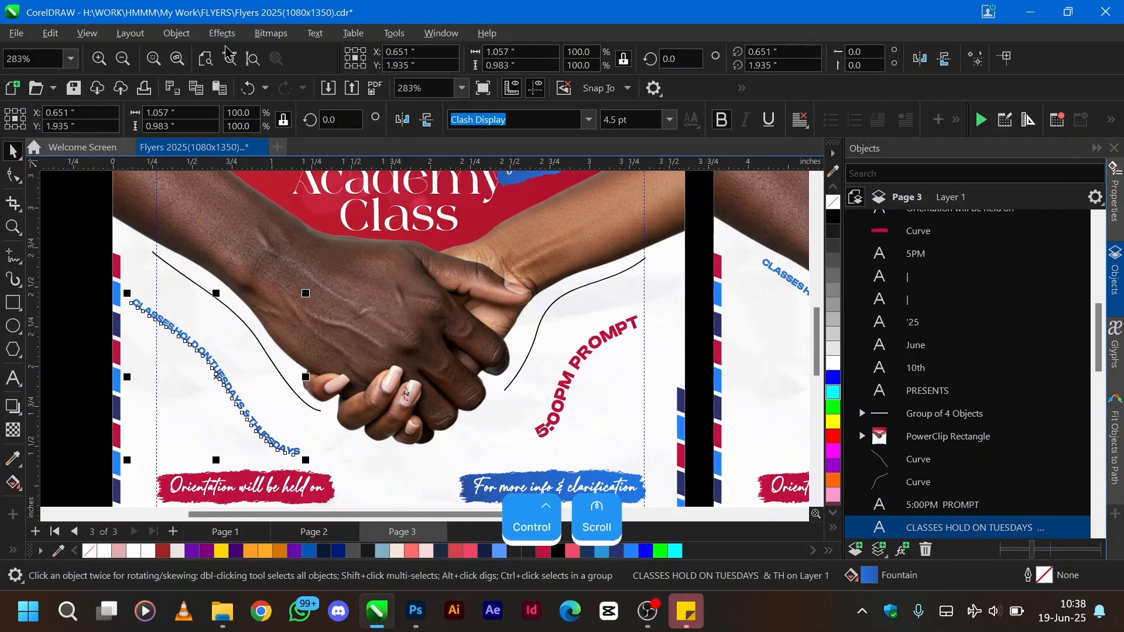
pyautogui.click(312, 33)
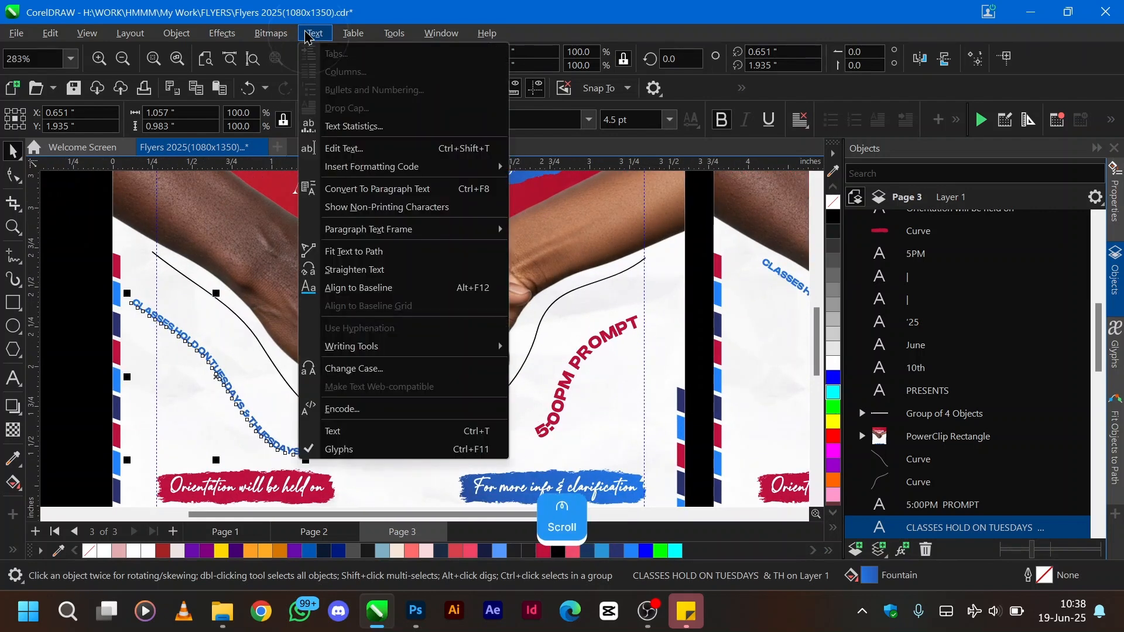
pyautogui.click(349, 267)
pyautogui.moveTo(246, 466); pyautogui.dragTo(288, 448)
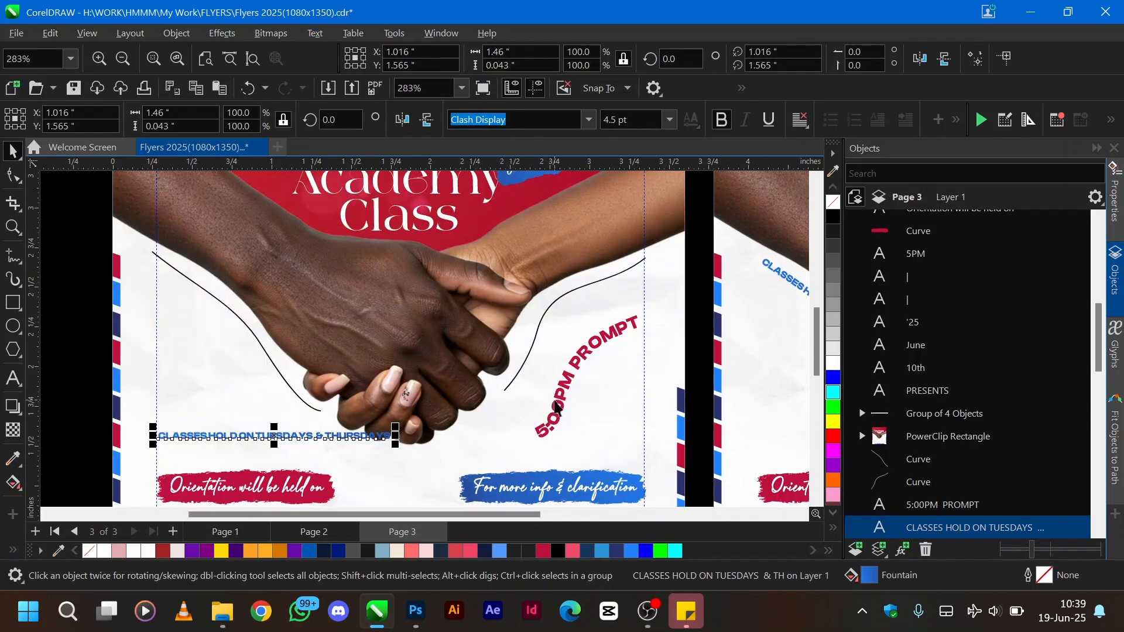
# - Straighten the "5:00PM PROMPT" text and place it above "For more info & clarification"
pyautogui.click(557, 408)
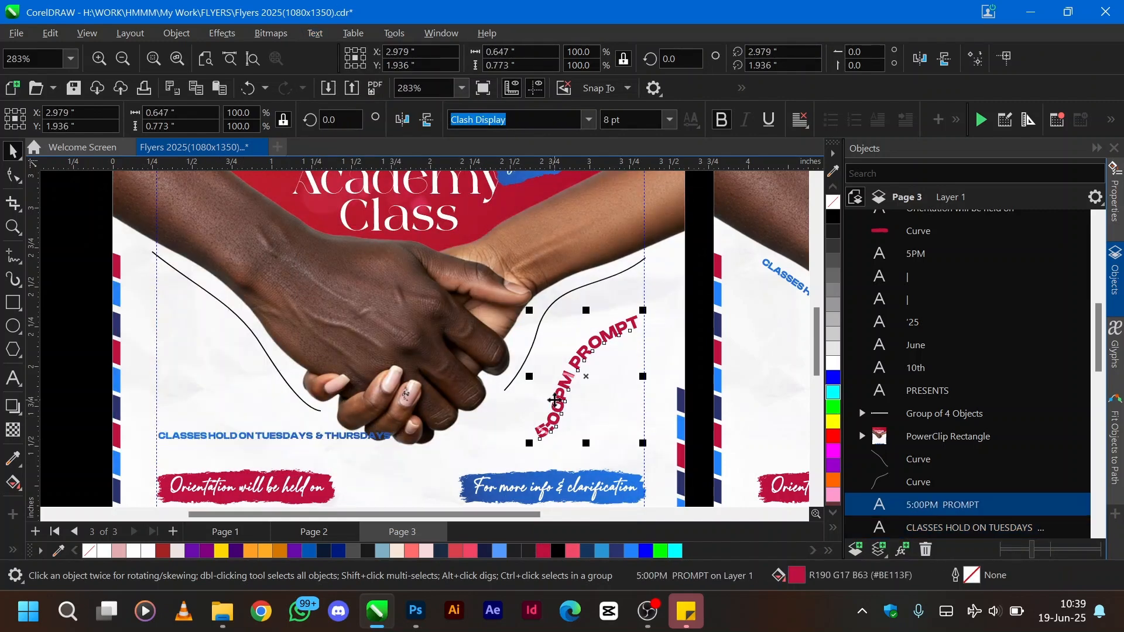
pyautogui.click(315, 33)
pyautogui.click(357, 270)
pyautogui.moveTo(606, 408); pyautogui.dragTo(541, 423)
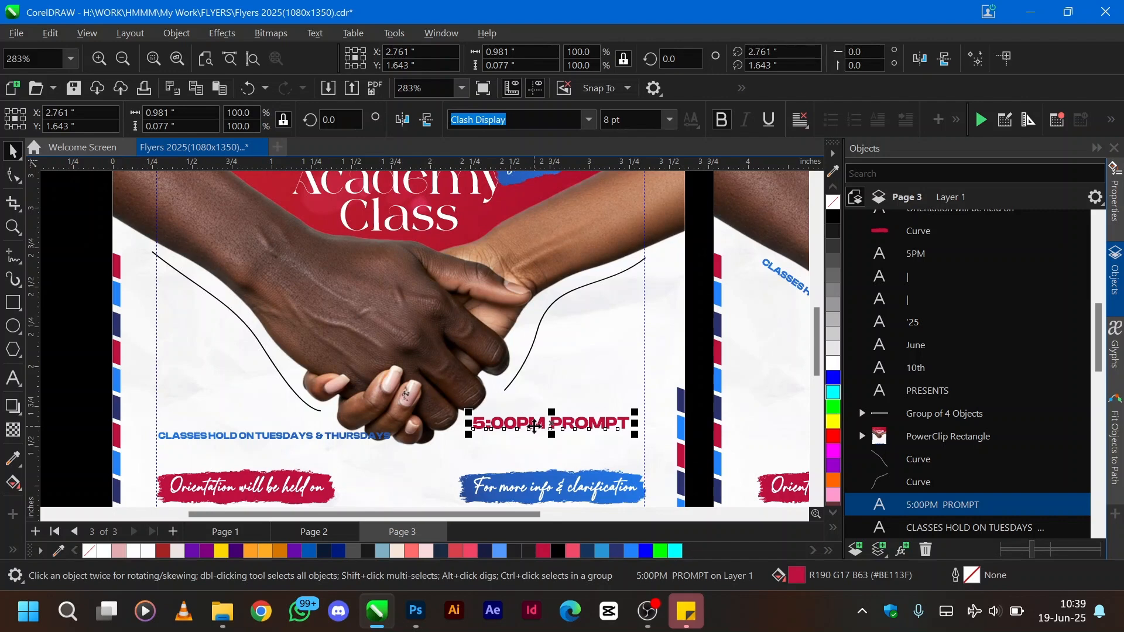
pyautogui.click(328, 438)
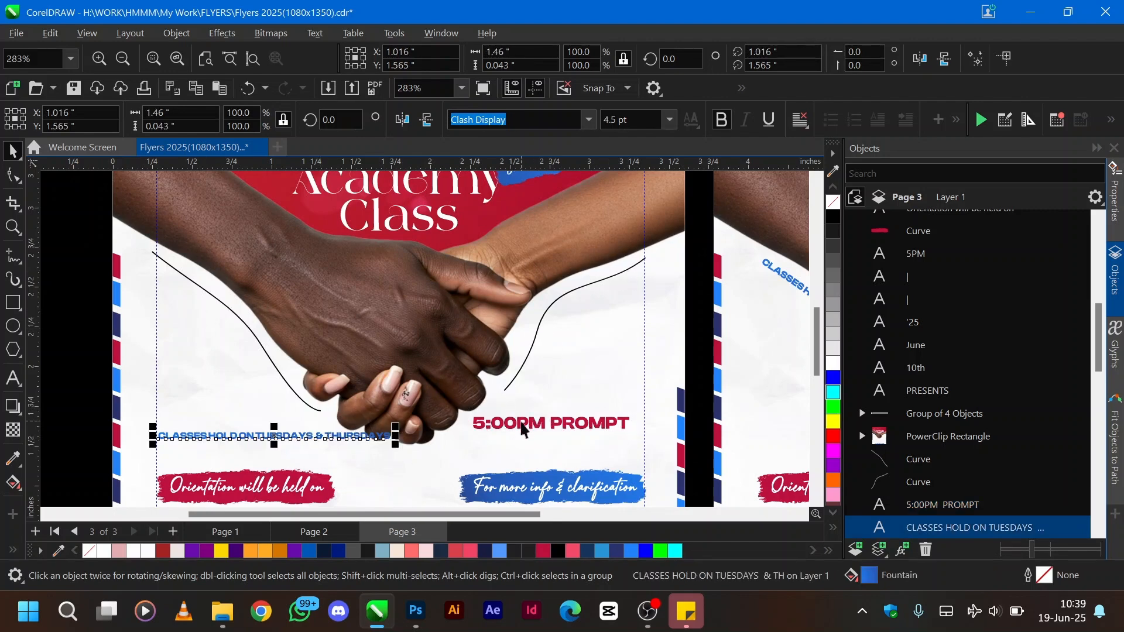
# - Move "5:00PM PROMPT" next to the curve beneath the lighter arm and fit the text to that path
pyautogui.moveTo(522, 431); pyautogui.dragTo(596, 343)
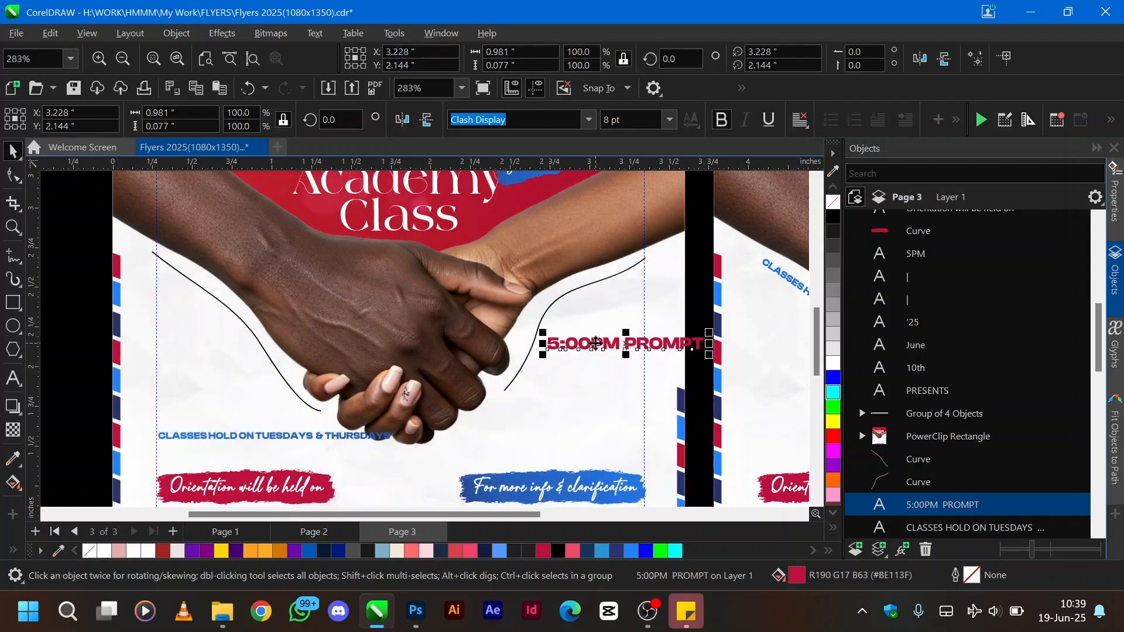
pyautogui.click(1112, 275)
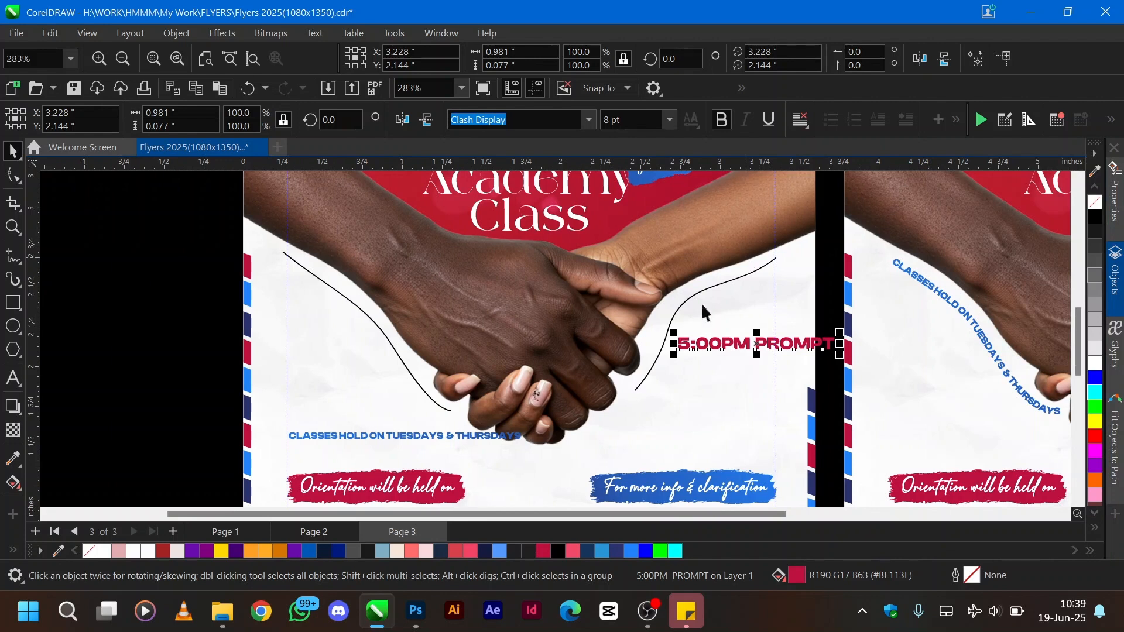
pyautogui.press('shift')
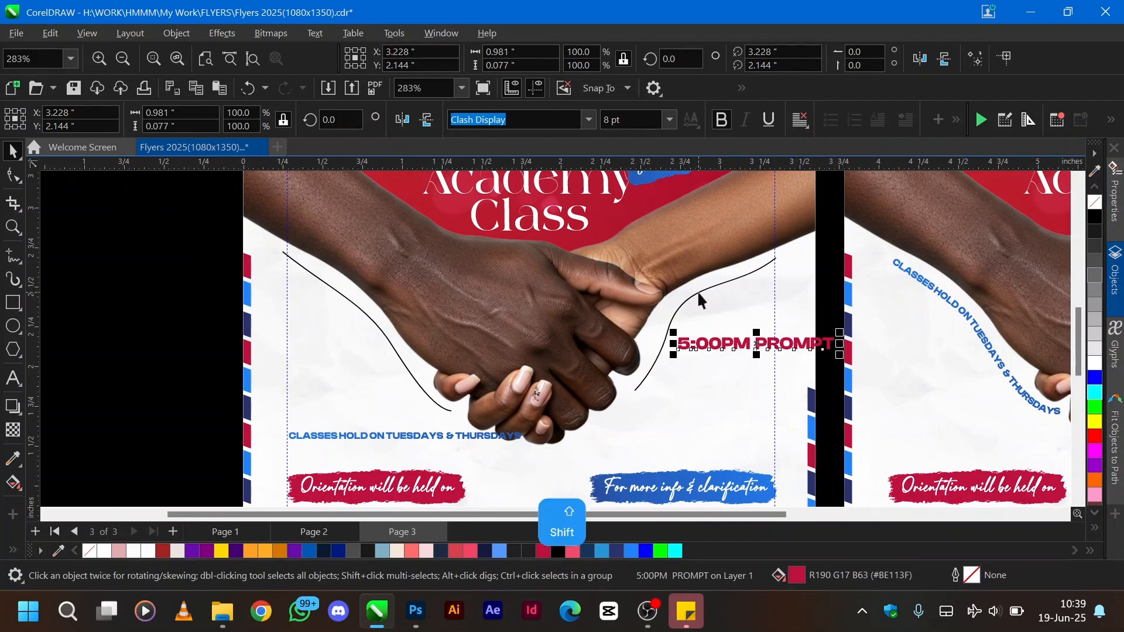
pyautogui.keyDown('shift'); pyautogui.click(699, 292); pyautogui.keyUp('shift')
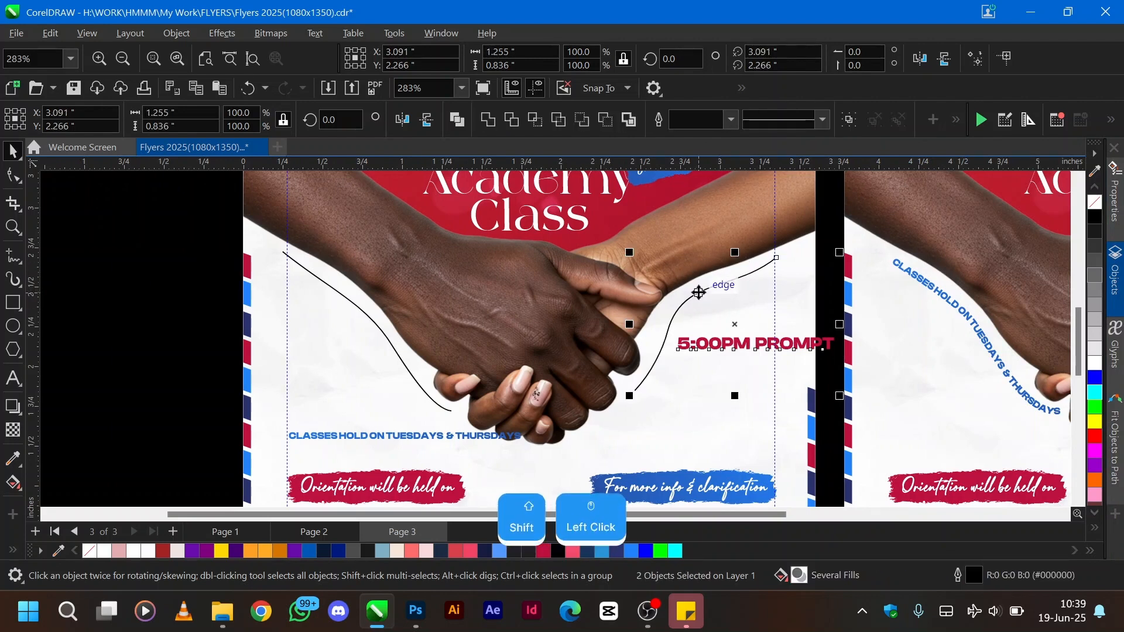
pyautogui.click(324, 37)
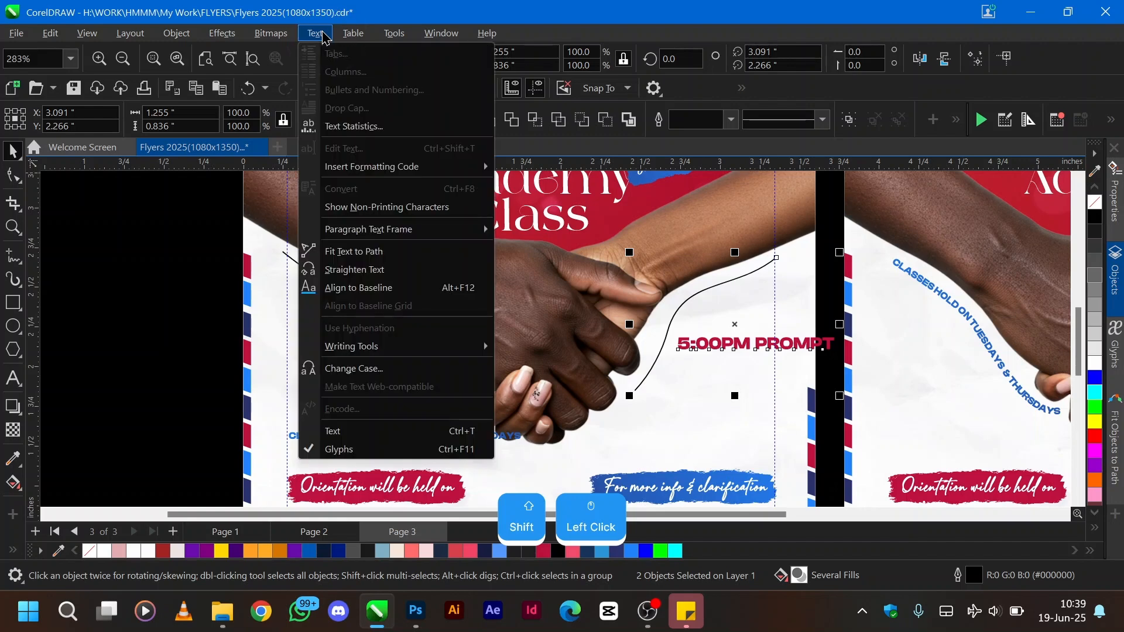
pyautogui.click(349, 253)
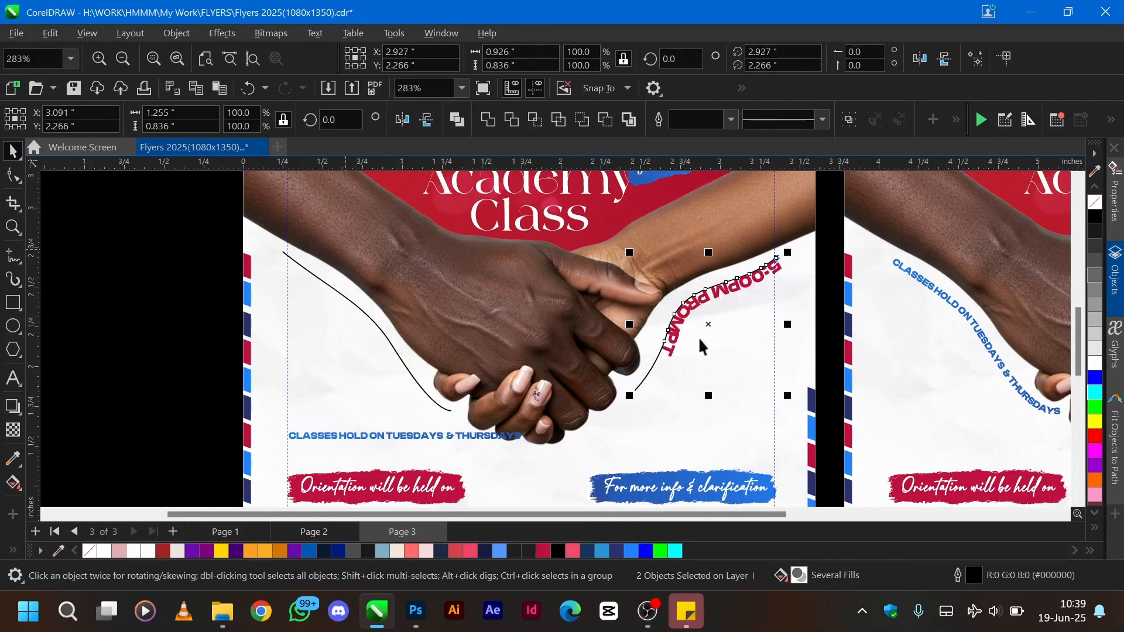
# - Mirror "5:00PM PROMPT" horizontally and vertically on its curve, and position it just beneath the line, offset about 0.076" from the path
pyautogui.moveTo(746, 287); pyautogui.dragTo(718, 299)
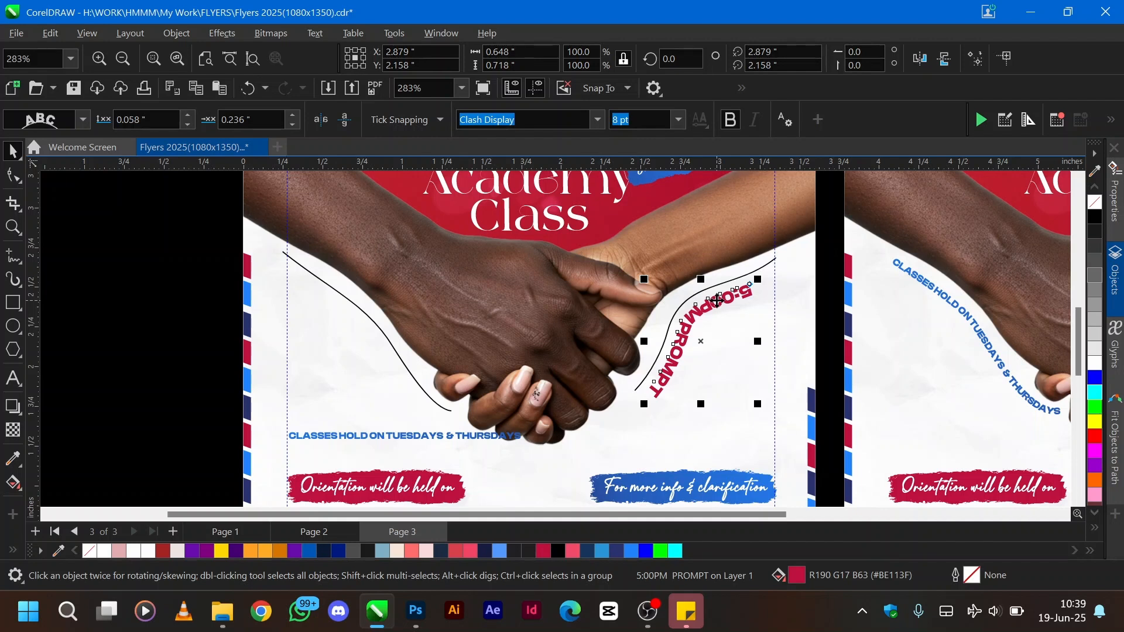
pyautogui.moveTo(718, 299)
pyautogui.mouseDown()
pyautogui.moveTo(701, 287)
pyautogui.moveTo(720, 296)
pyautogui.mouseUp()
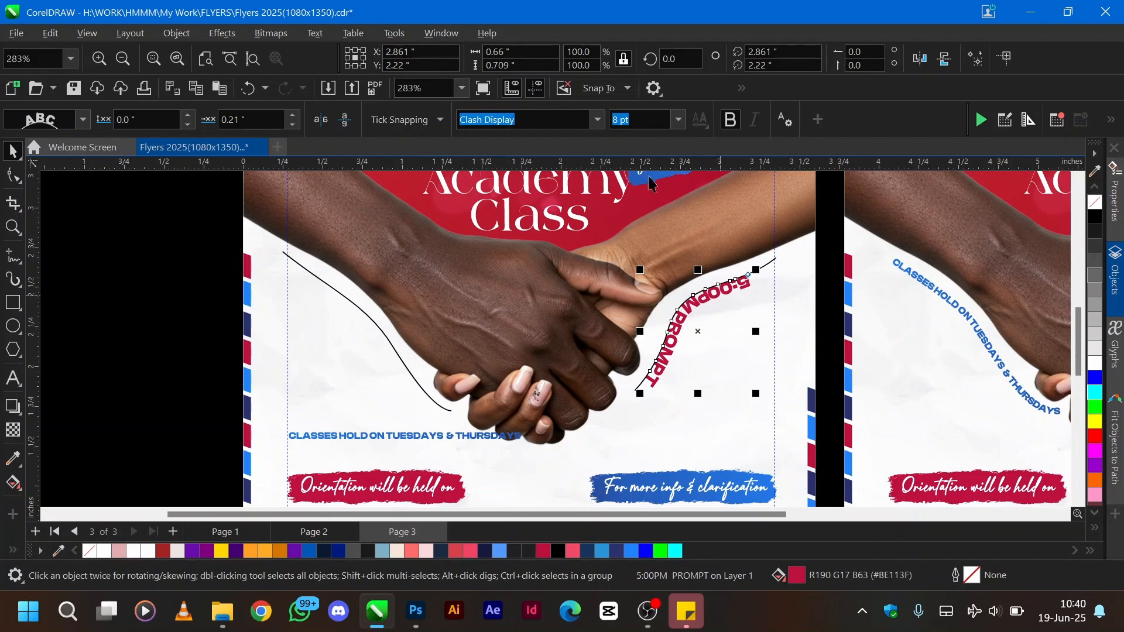
pyautogui.click(342, 121)
pyautogui.click(321, 120)
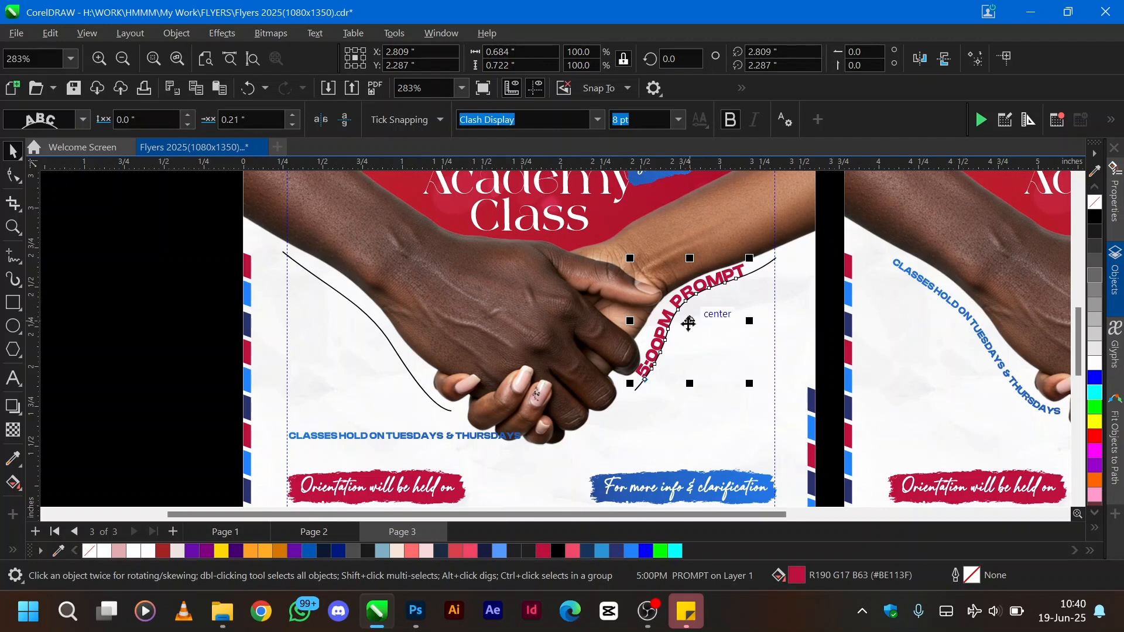
pyautogui.moveTo(690, 321); pyautogui.dragTo(698, 337)
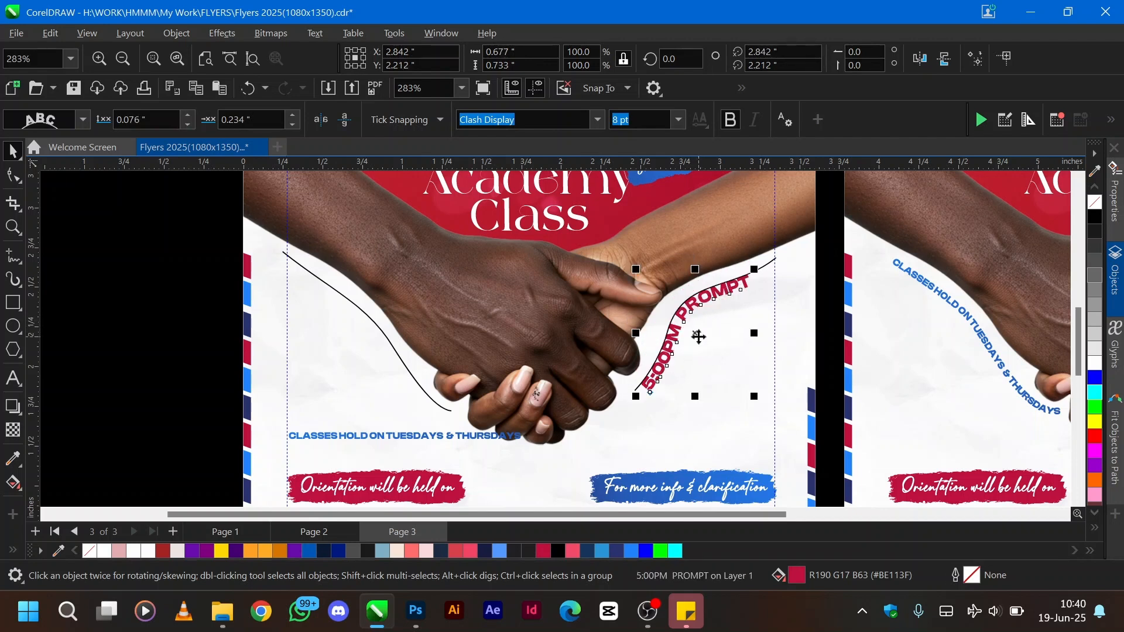
pyautogui.click(787, 328)
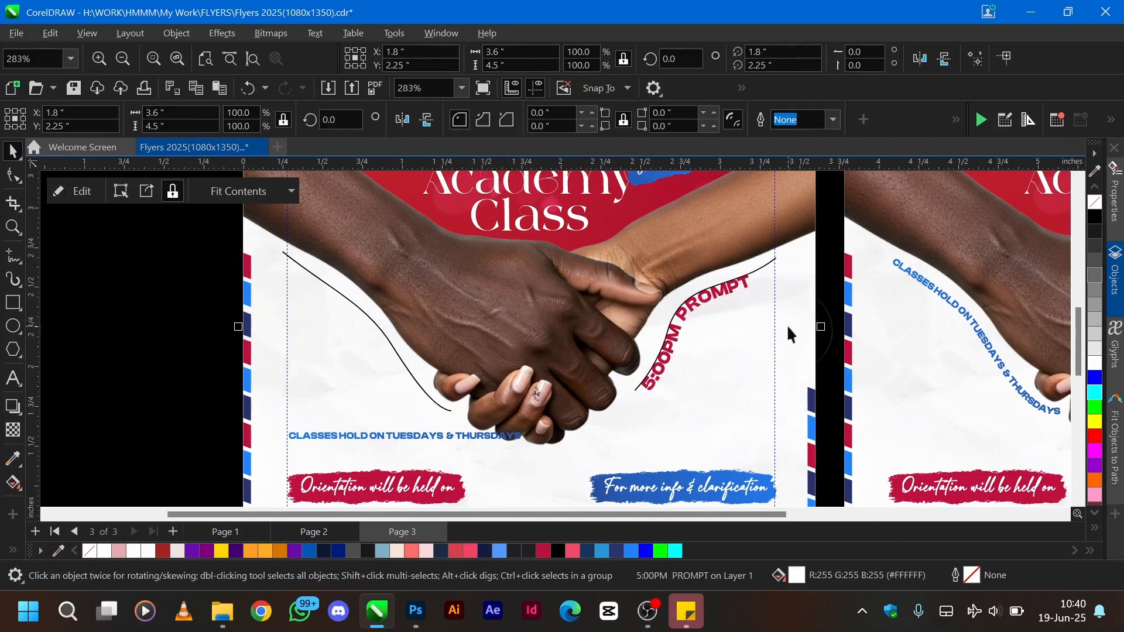
# - Try moving "5:00PM PROMPT" together with its curve onto the clasped hands, and undo the move
pyautogui.click(677, 341)
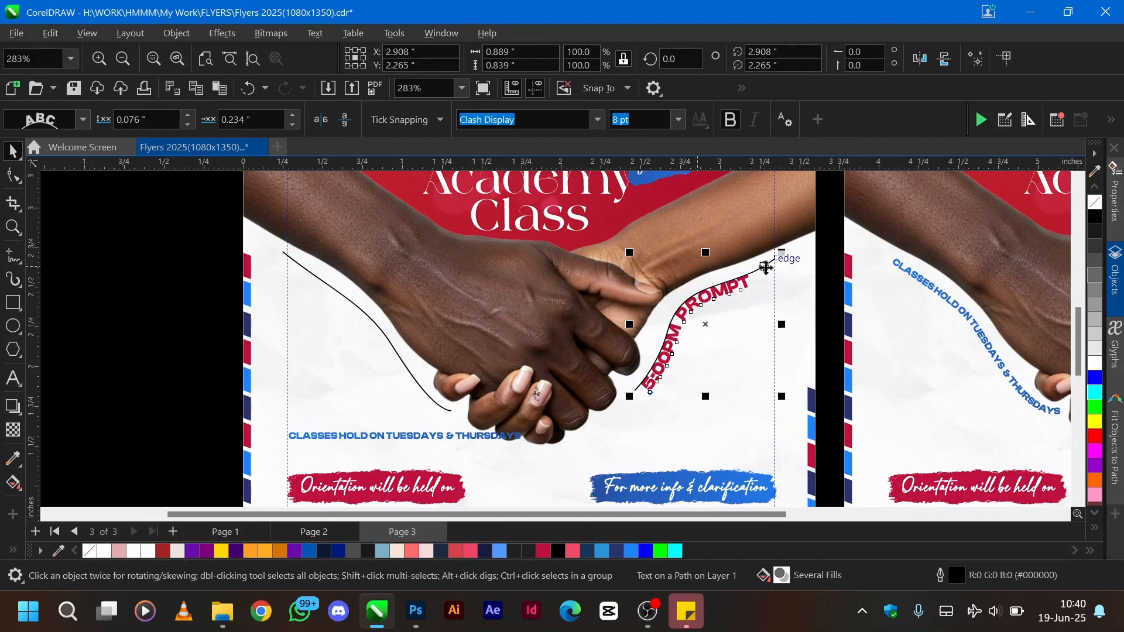
pyautogui.moveTo(679, 338); pyautogui.dragTo(532, 352)
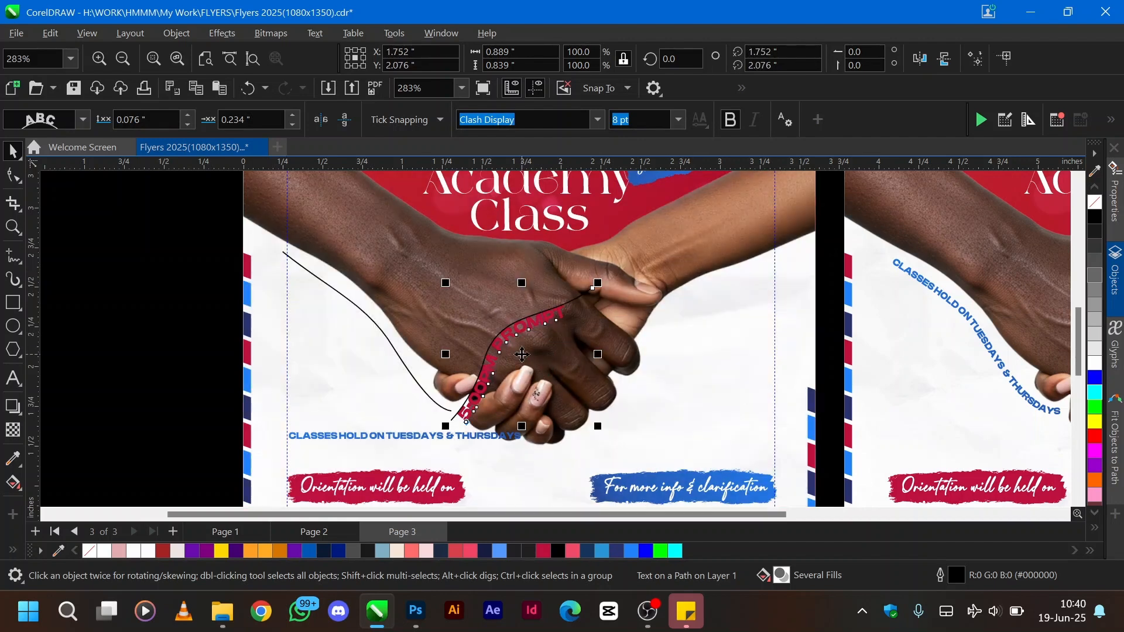
pyautogui.hotkey('ctrl', 'z')
pyautogui.hotkey('ctrl', 'x')
pyautogui.hotkey('ctrl', 'z')
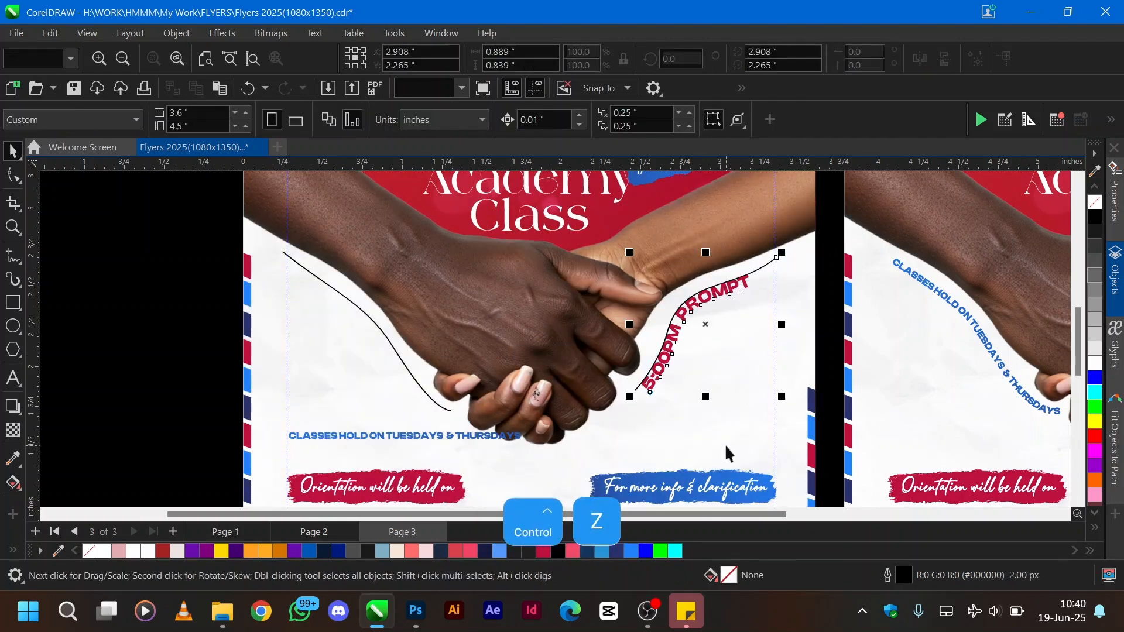
# - Try moving only the "5:00PM PROMPT" text away from its curve and over the hands, undoing each attempt
pyautogui.click(756, 426)
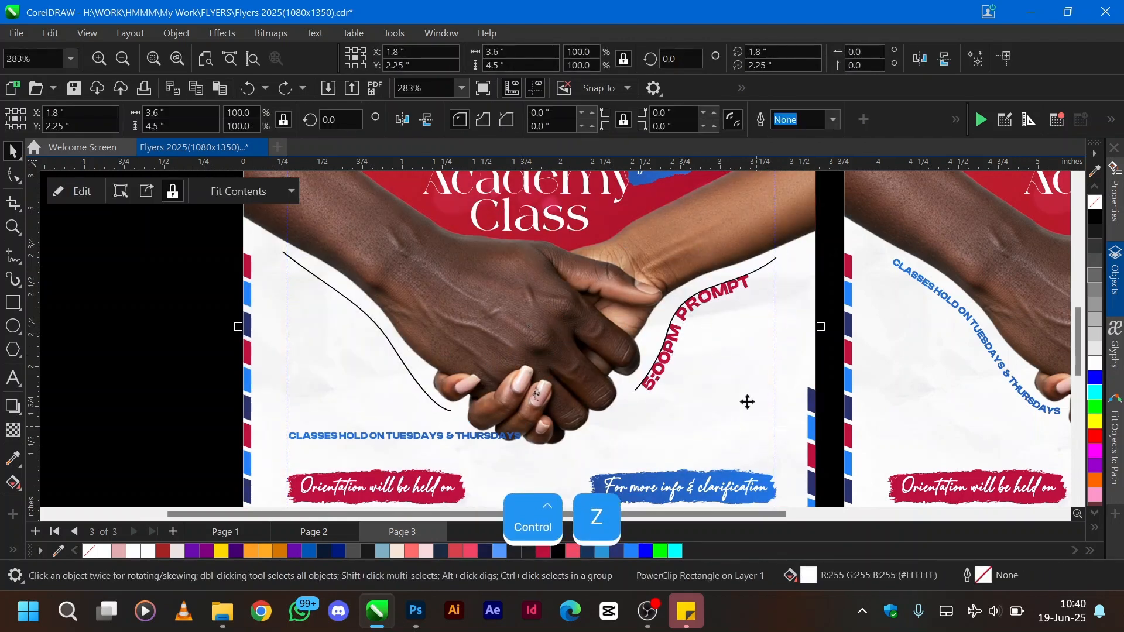
pyautogui.click(680, 328)
pyautogui.keyDown('ctrl'); pyautogui.click(680, 327); pyautogui.keyUp('ctrl')
pyautogui.moveTo(679, 327); pyautogui.dragTo(515, 363)
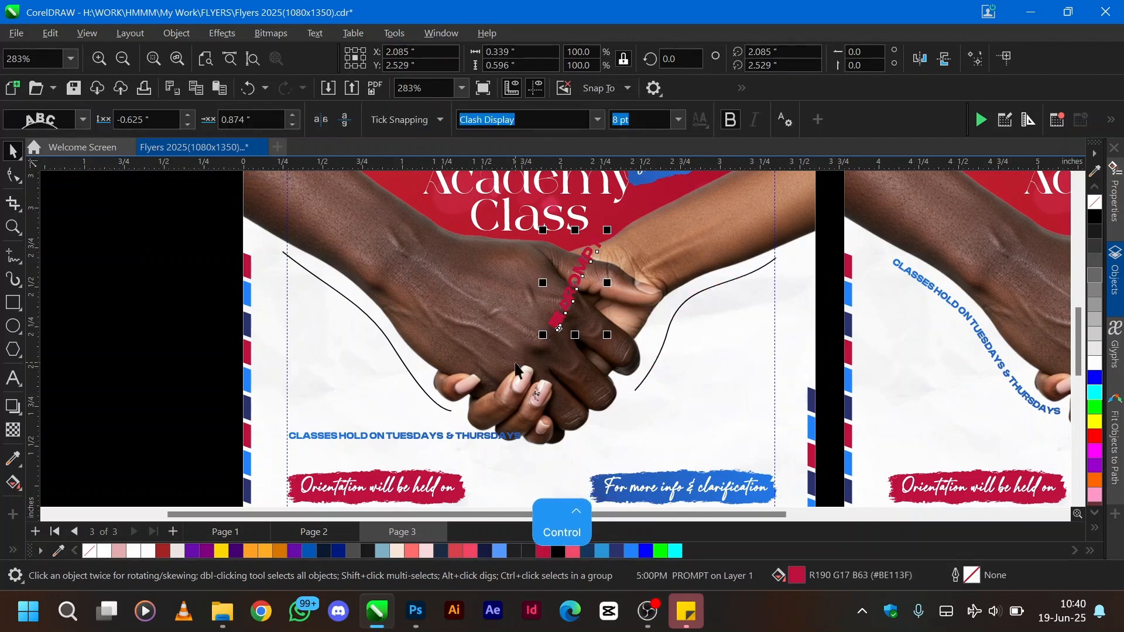
pyautogui.hotkey('ctrl', 'z')
pyautogui.moveTo(679, 301); pyautogui.dragTo(456, 351)
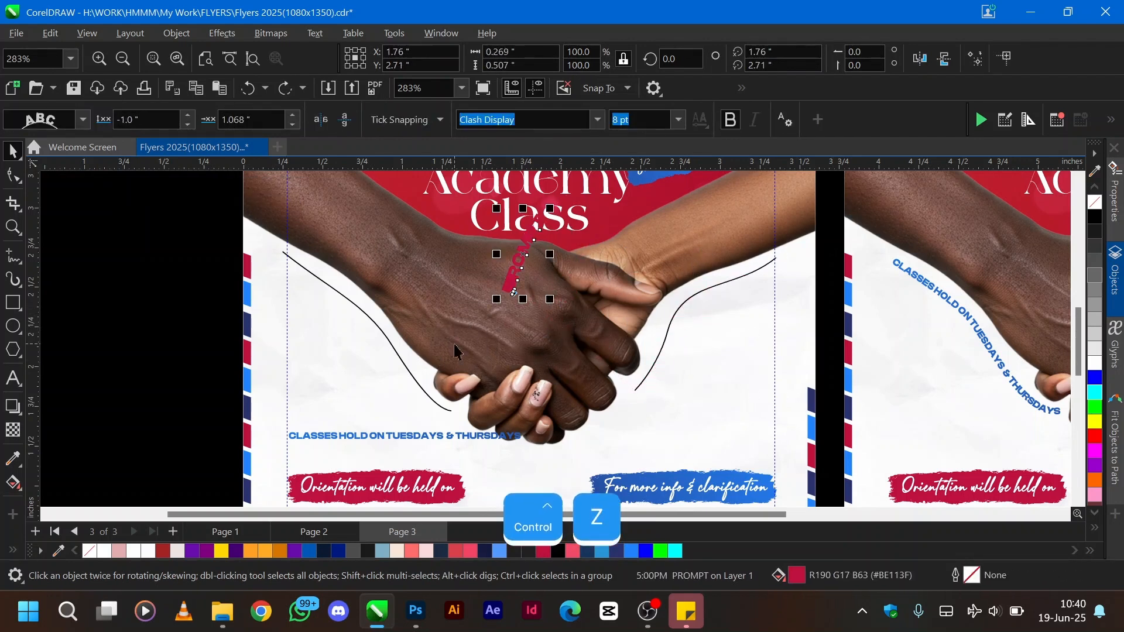
pyautogui.hotkey('ctrl', 'z')
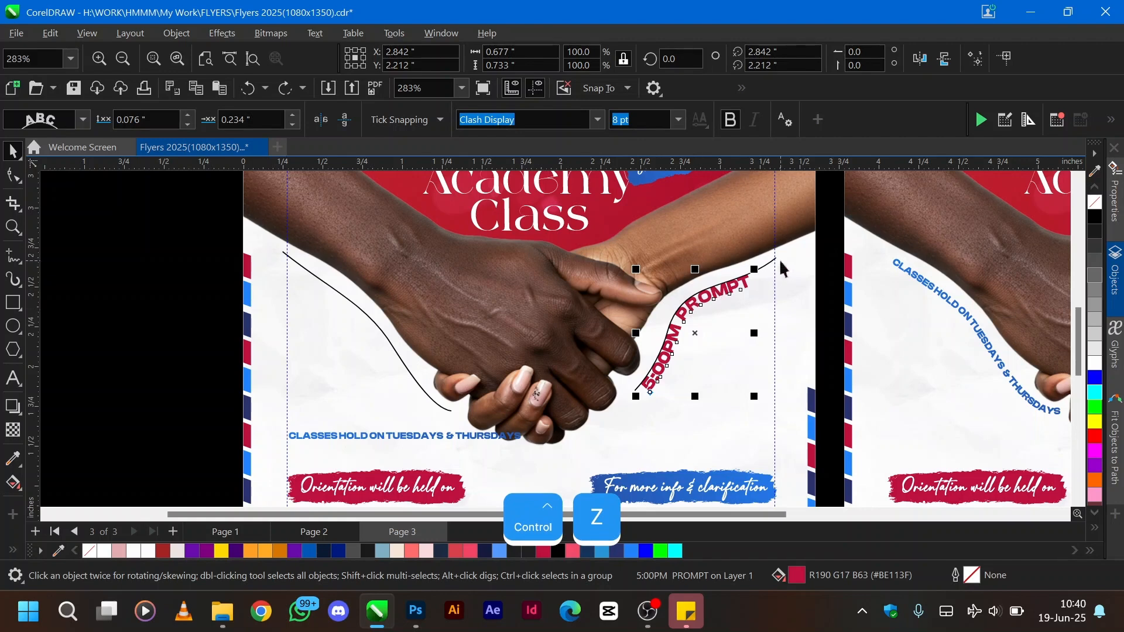
# - Try shifting the linked "5:00PM PROMPT" text and curve outward and toward the lighter arm, undoing both moves
pyautogui.click(771, 269)
pyautogui.moveTo(707, 318); pyautogui.dragTo(786, 364)
pyautogui.hotkey('ctrl', 'z')
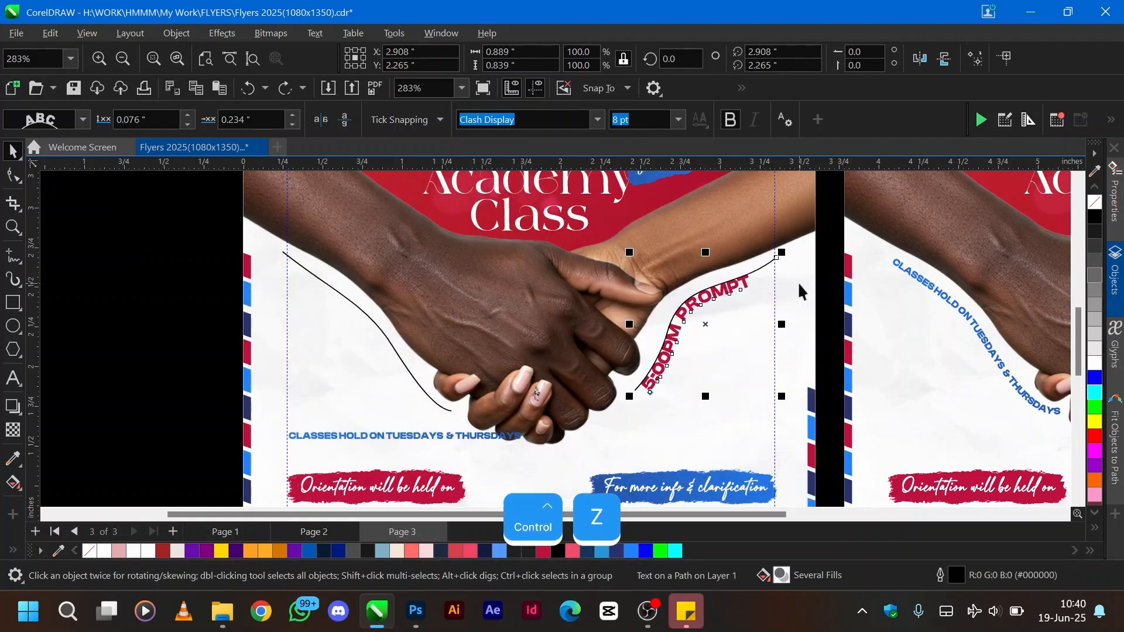
pyautogui.click(799, 282)
pyautogui.click(717, 287)
pyautogui.click(717, 290)
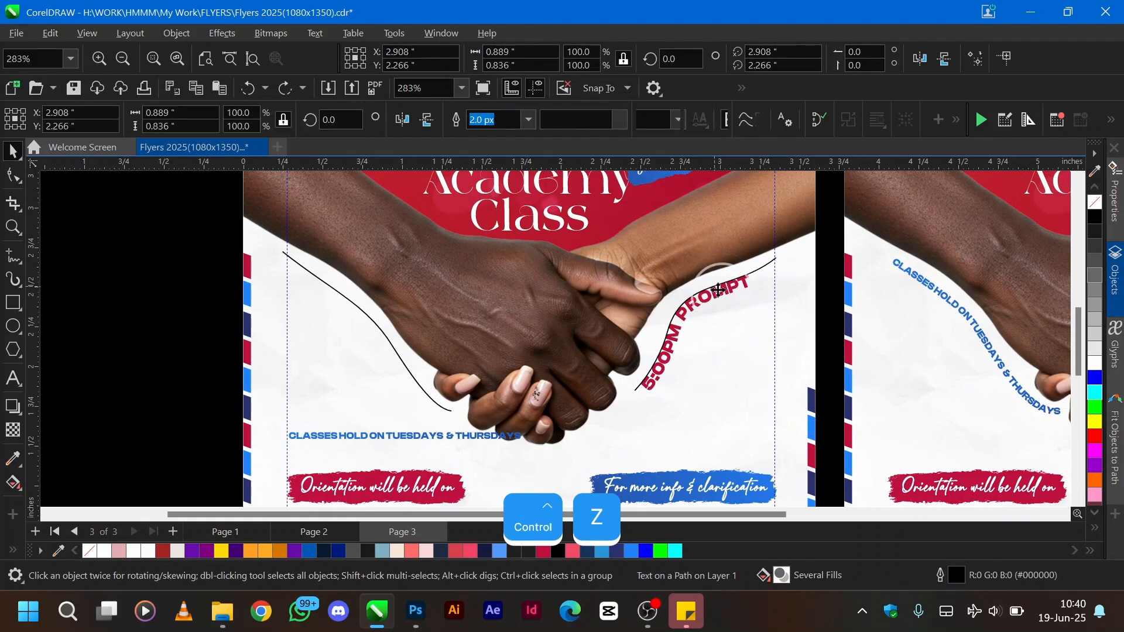
pyautogui.moveTo(719, 289); pyautogui.dragTo(618, 266)
pyautogui.hotkey('ctrl', 'z')
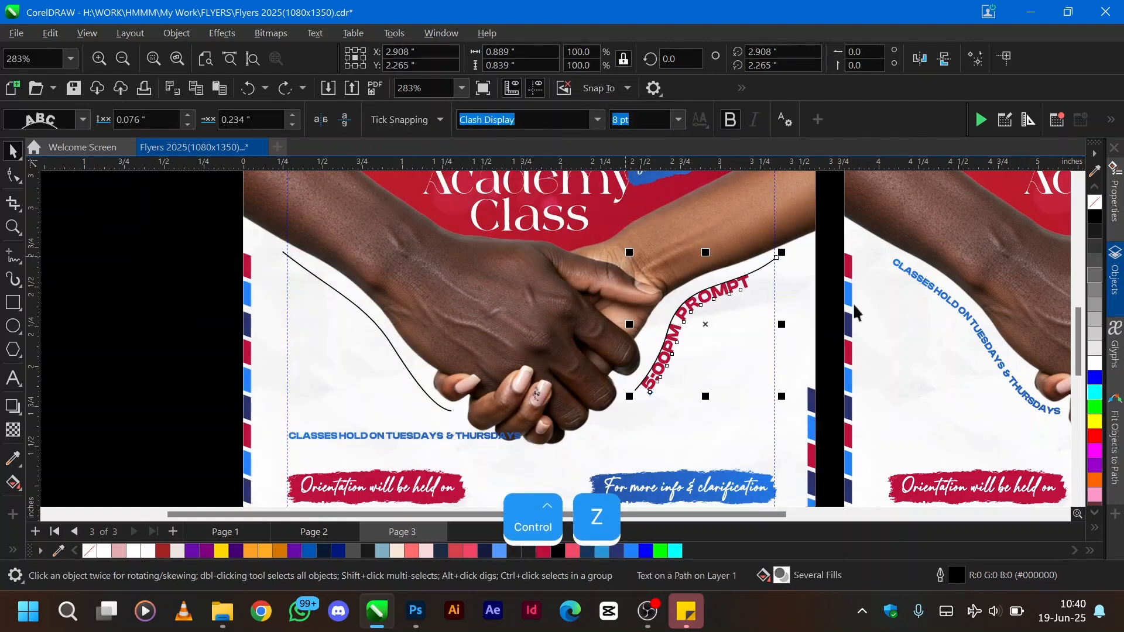
# - Break the "5:00PM PROMPT" text apart from its curve
pyautogui.click(794, 317)
pyautogui.click(729, 290)
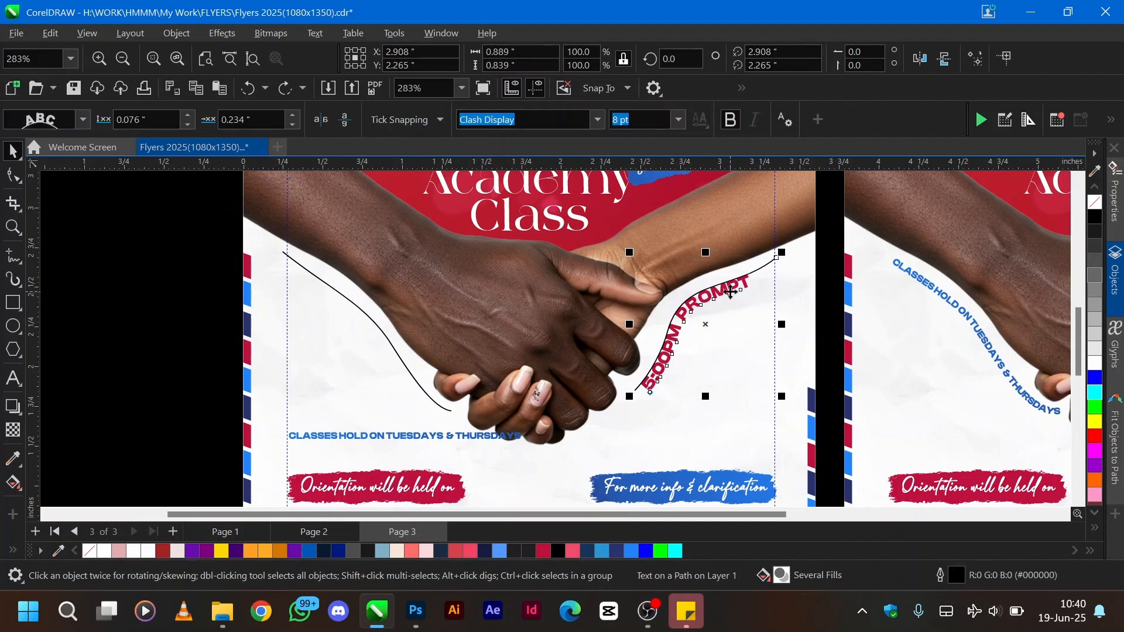
pyautogui.hotkey('ctrl', 'k')
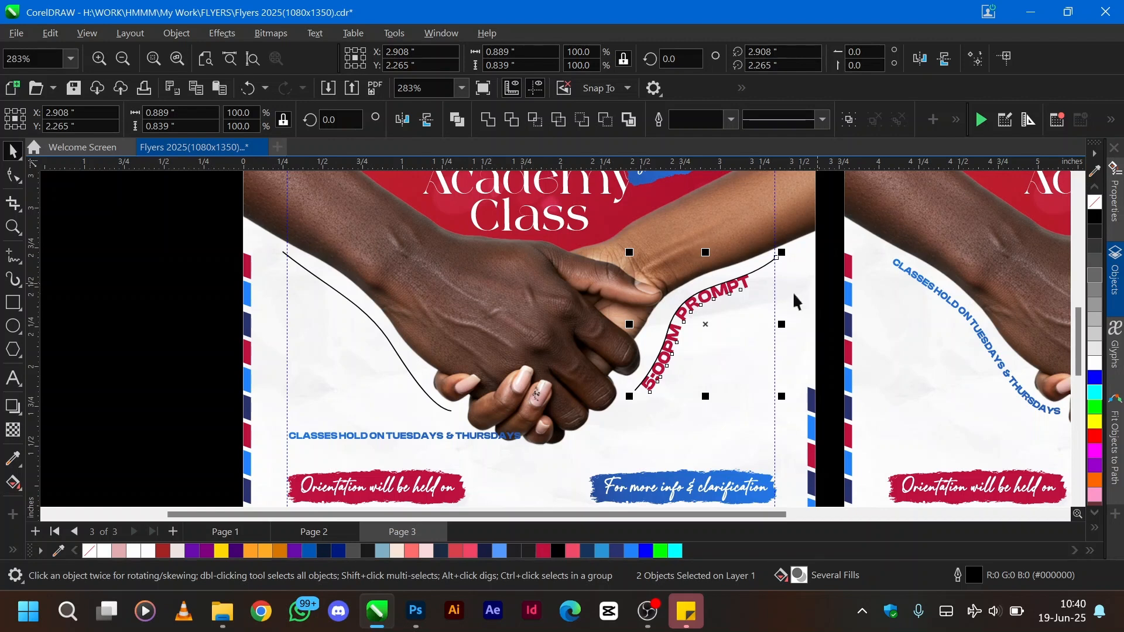
pyautogui.click(795, 301)
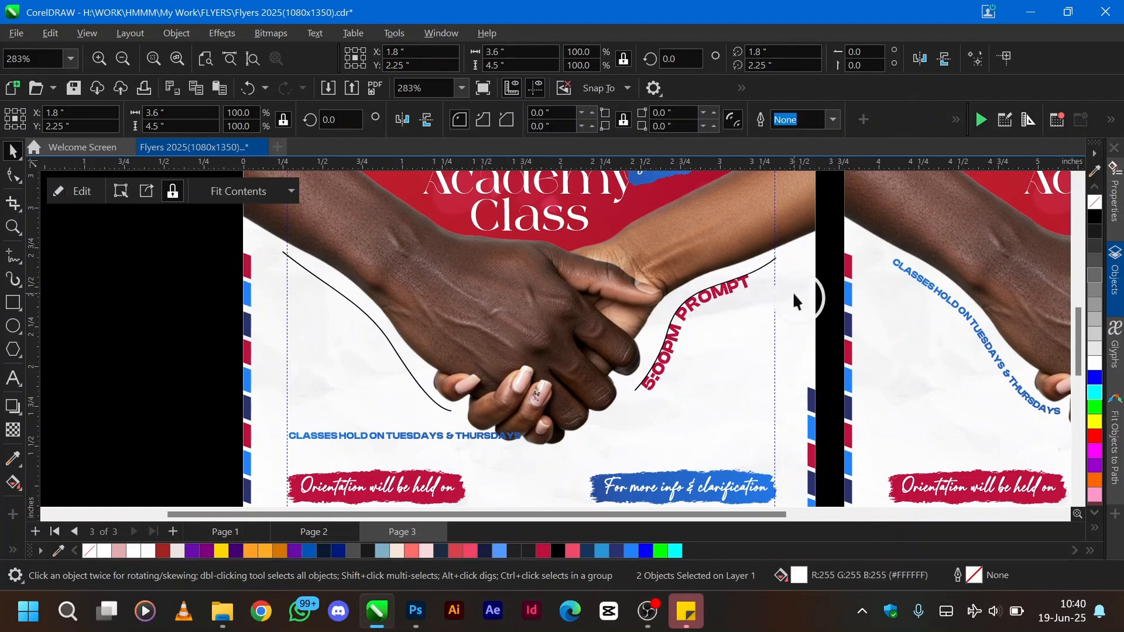
# - Try moving the separated "5:00PM PROMPT" text outward from the curve, and undo the move
pyautogui.click(733, 287)
pyautogui.moveTo(696, 331); pyautogui.dragTo(759, 347)
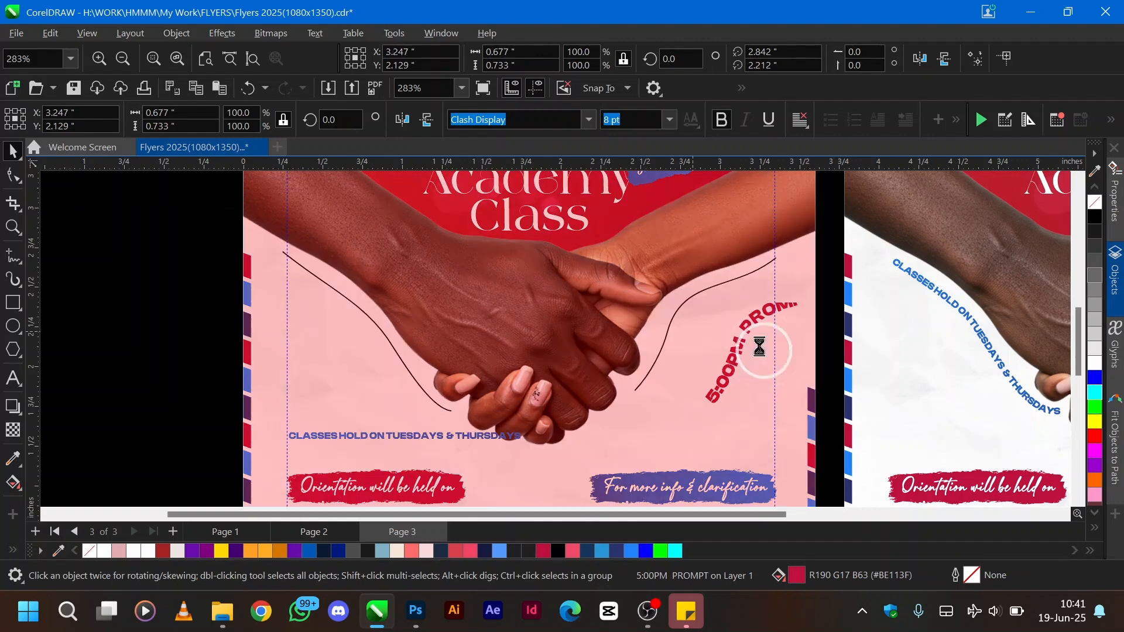
pyautogui.hotkey('ctrl', 'z')
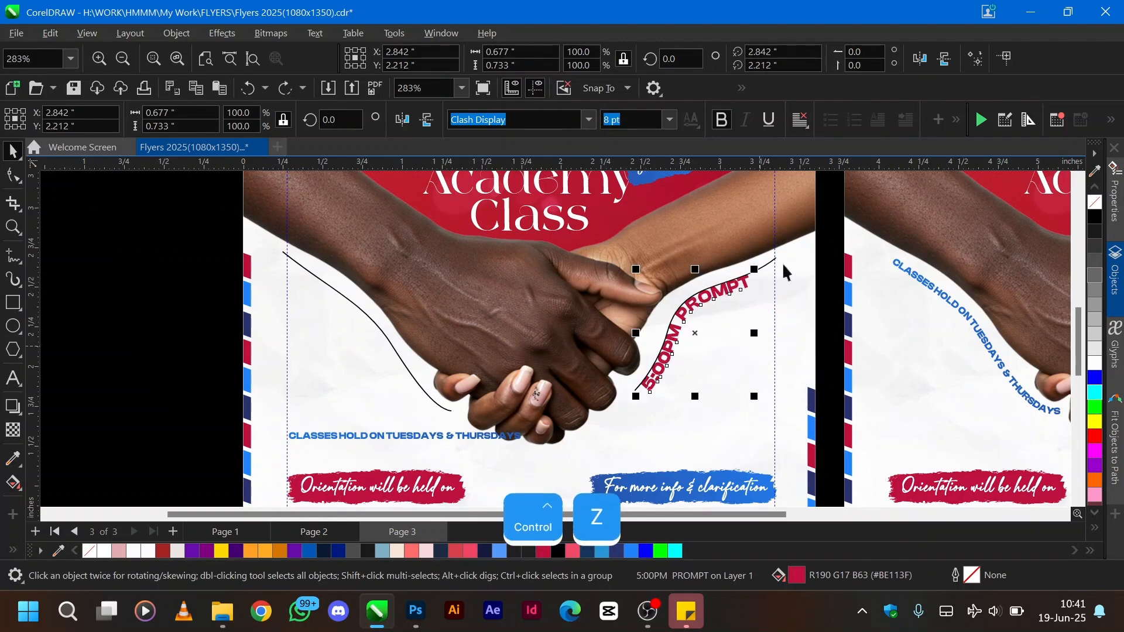
# - Delete the black curve beneath the lighter arm and select the "5:00PM PROMPT" text
pyautogui.click(766, 263)
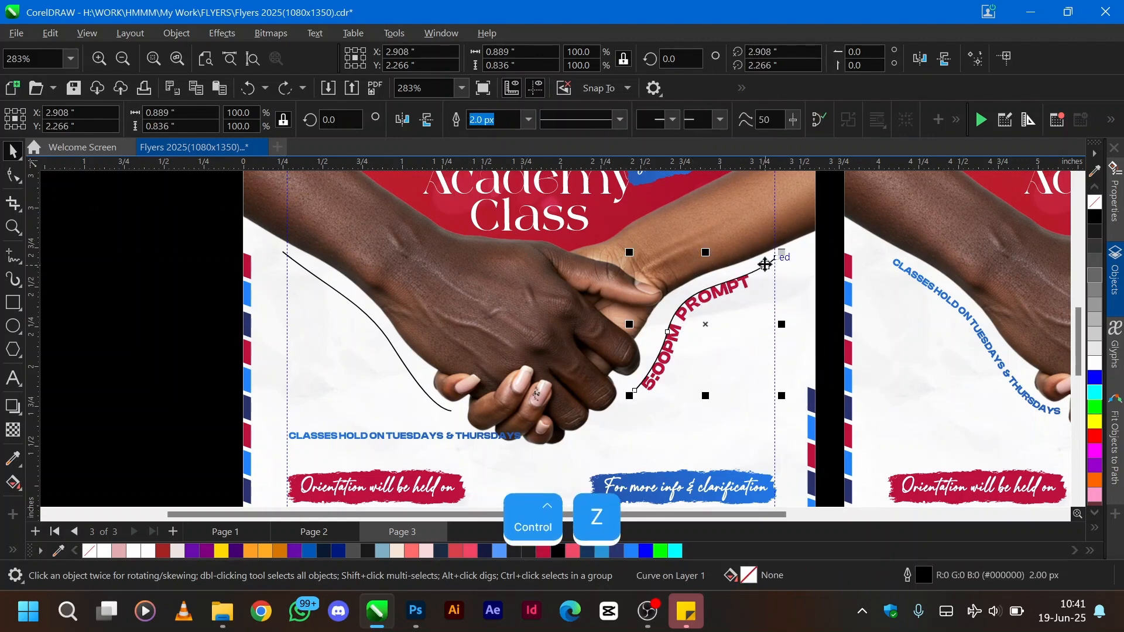
pyautogui.press('Escape')
pyautogui.click(710, 297)
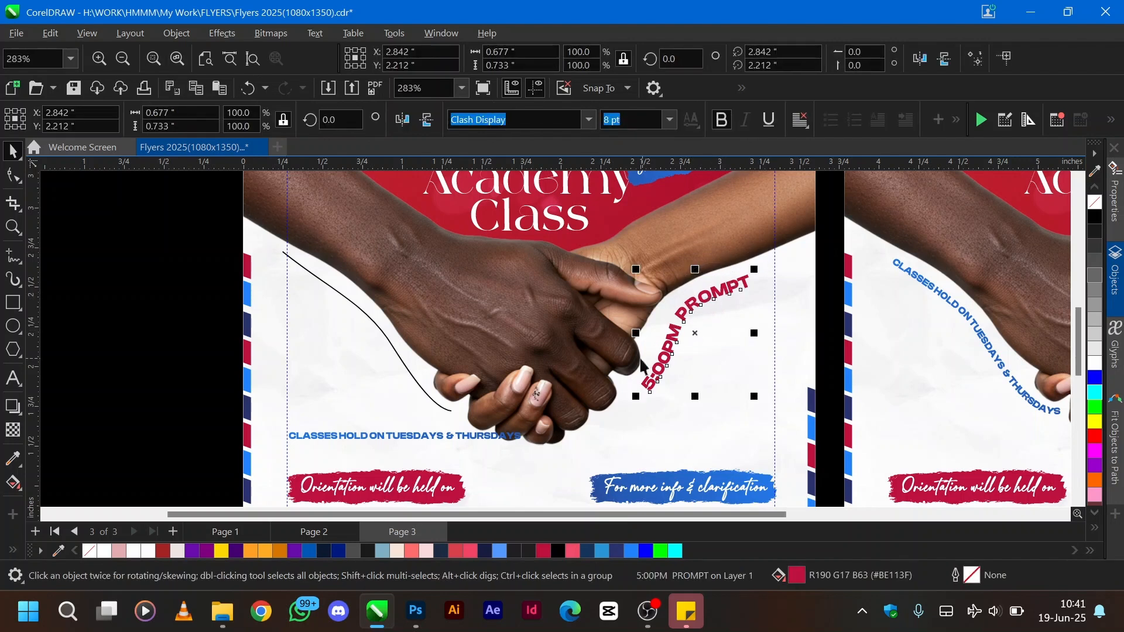
# - Move the class-days text up beside the curve beneath the darker arm and fit the text to that path
pyautogui.click(374, 435)
pyautogui.moveTo(373, 434); pyautogui.dragTo(411, 262)
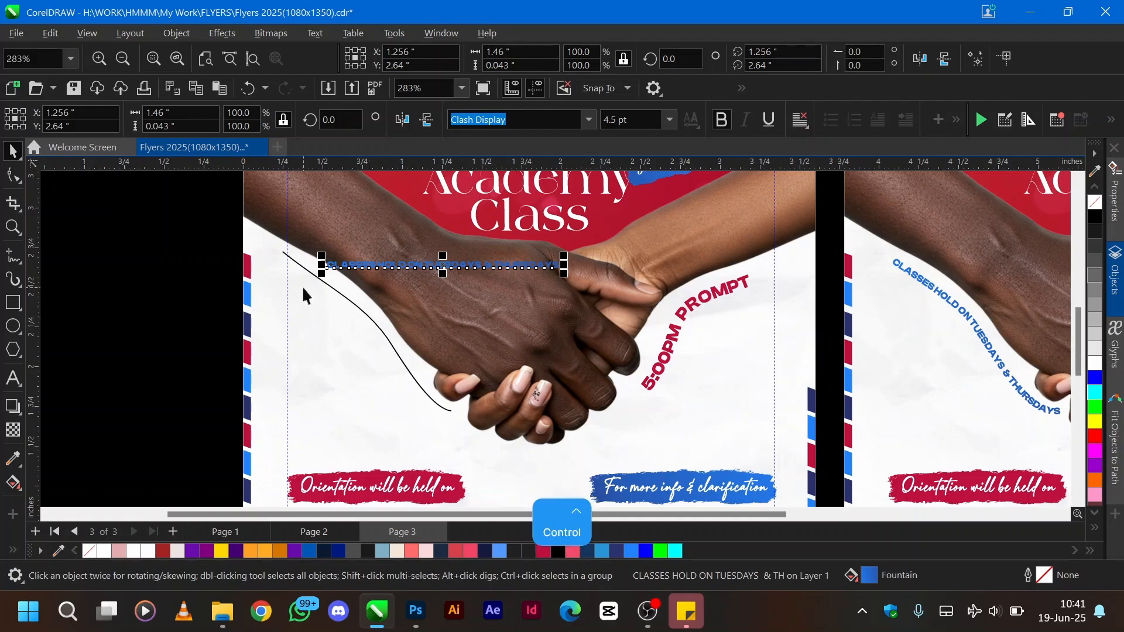
pyautogui.keyDown('ctrl'); pyautogui.scroll(1, 302, 286); pyautogui.keyUp('ctrl')
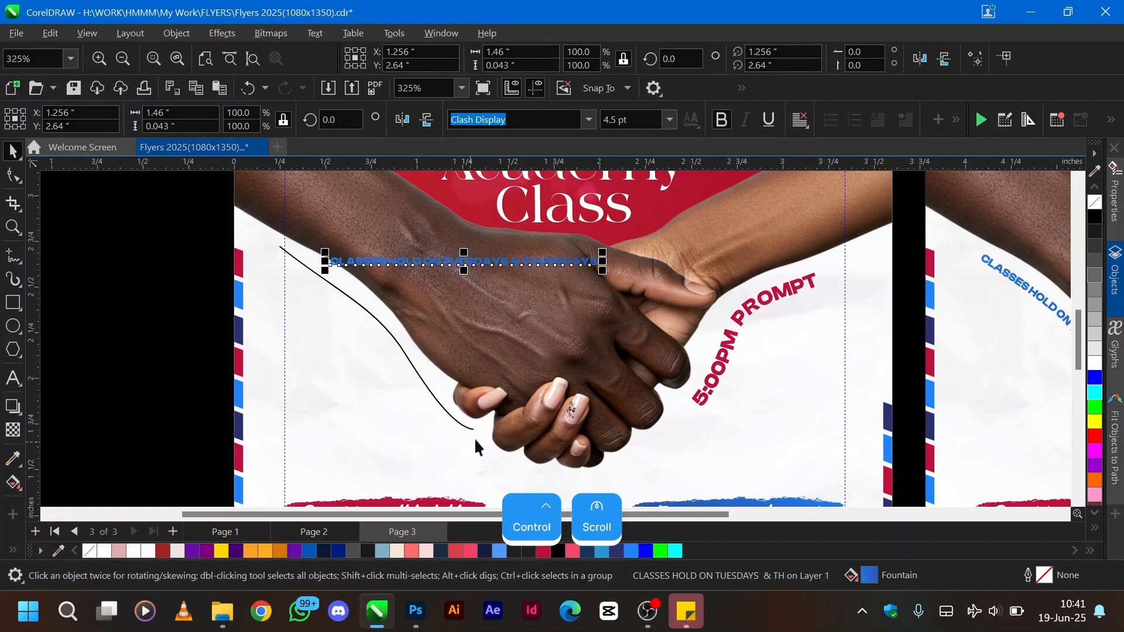
pyautogui.keyDown('shift'); pyautogui.click(382, 324); pyautogui.keyUp('shift')
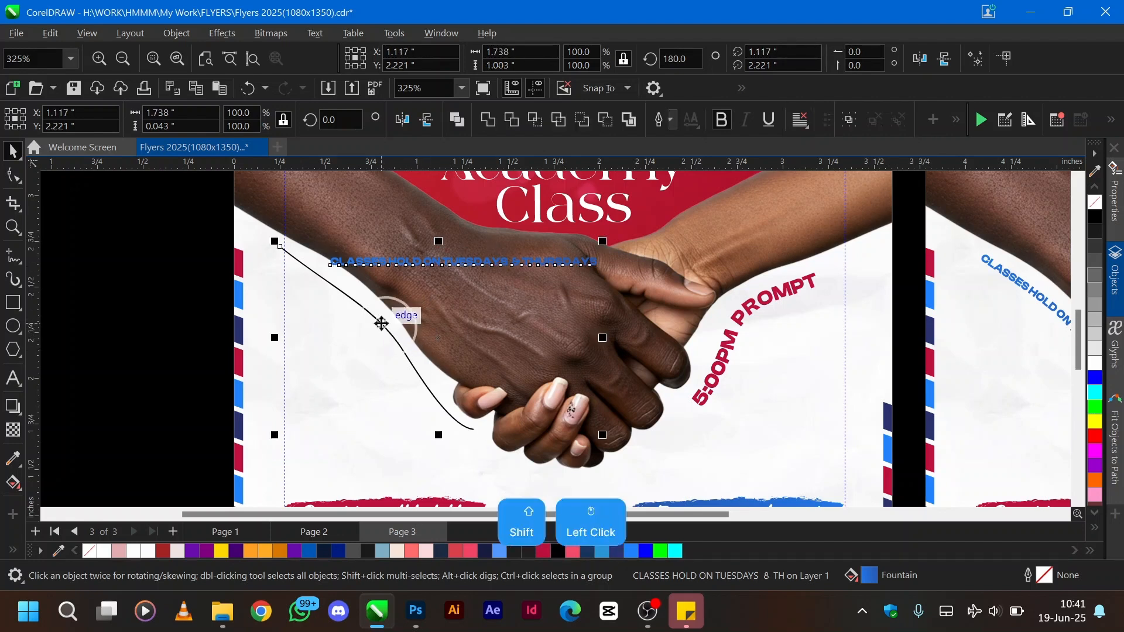
pyautogui.click(314, 33)
pyautogui.click(391, 251)
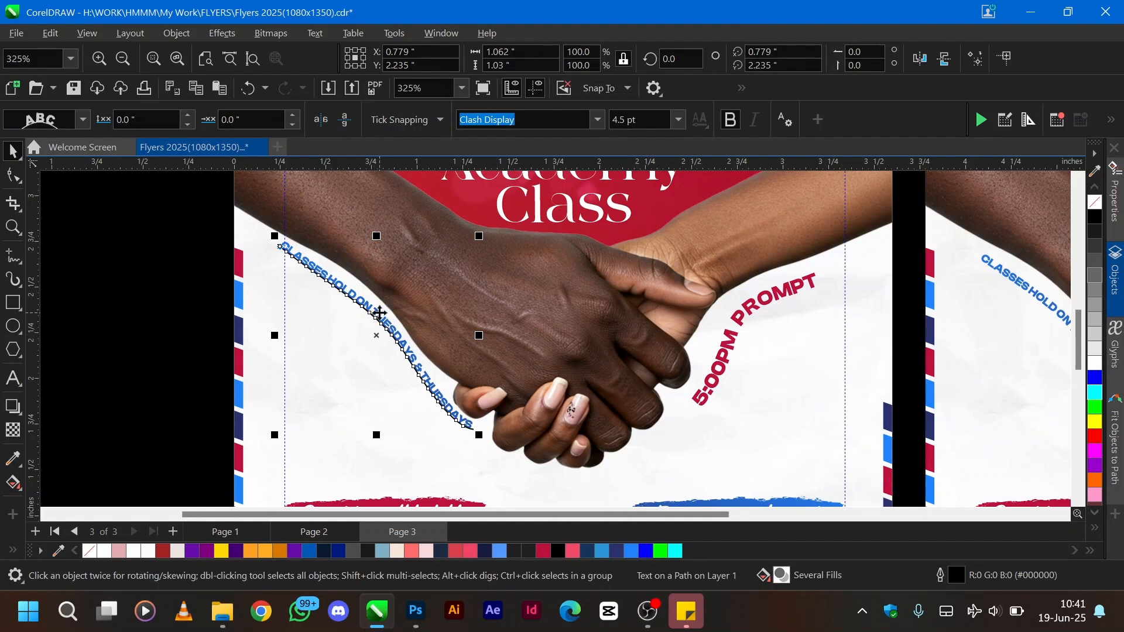
# - Try offsetting the class-days text below its curve, and undo the offset
pyautogui.moveTo(377, 310); pyautogui.dragTo(379, 350)
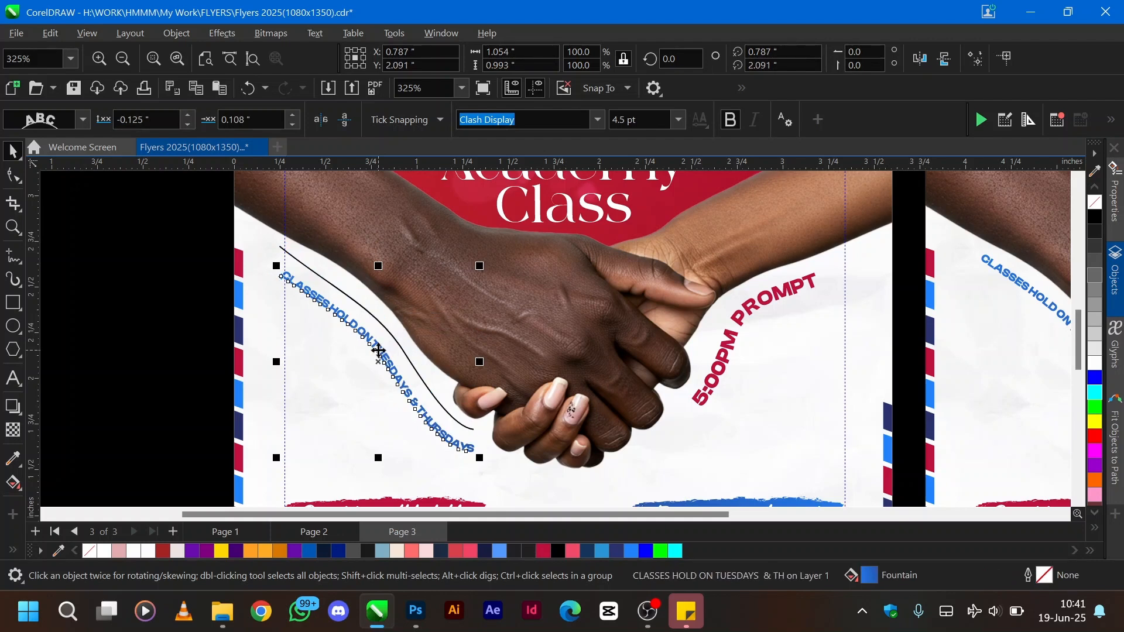
pyautogui.hotkey('ctrl', 'z')
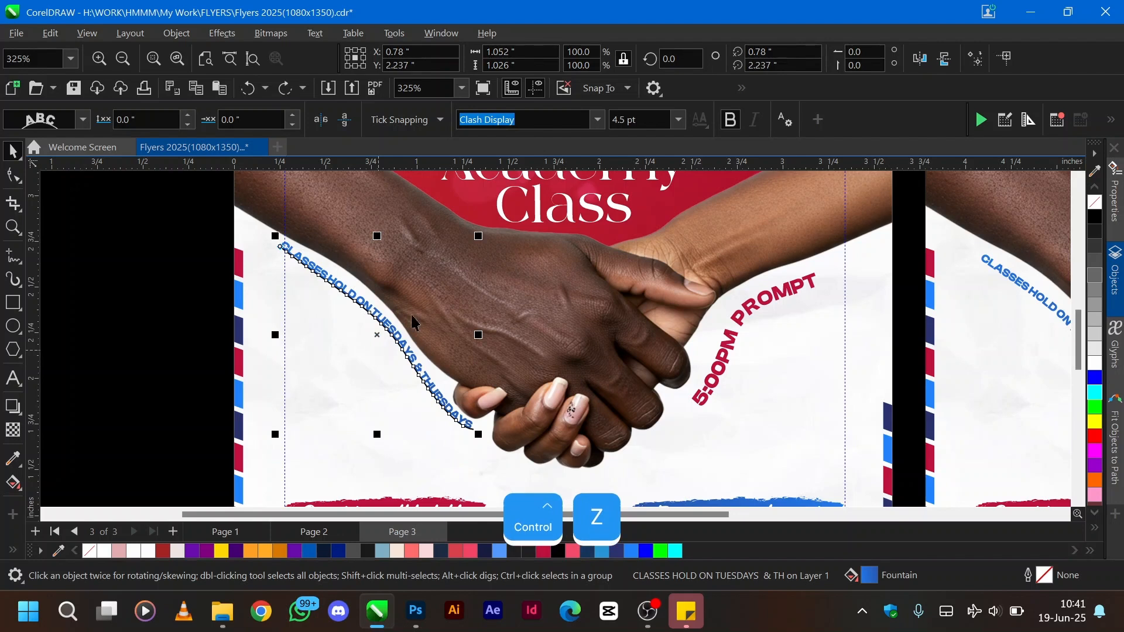
pyautogui.click(213, 350)
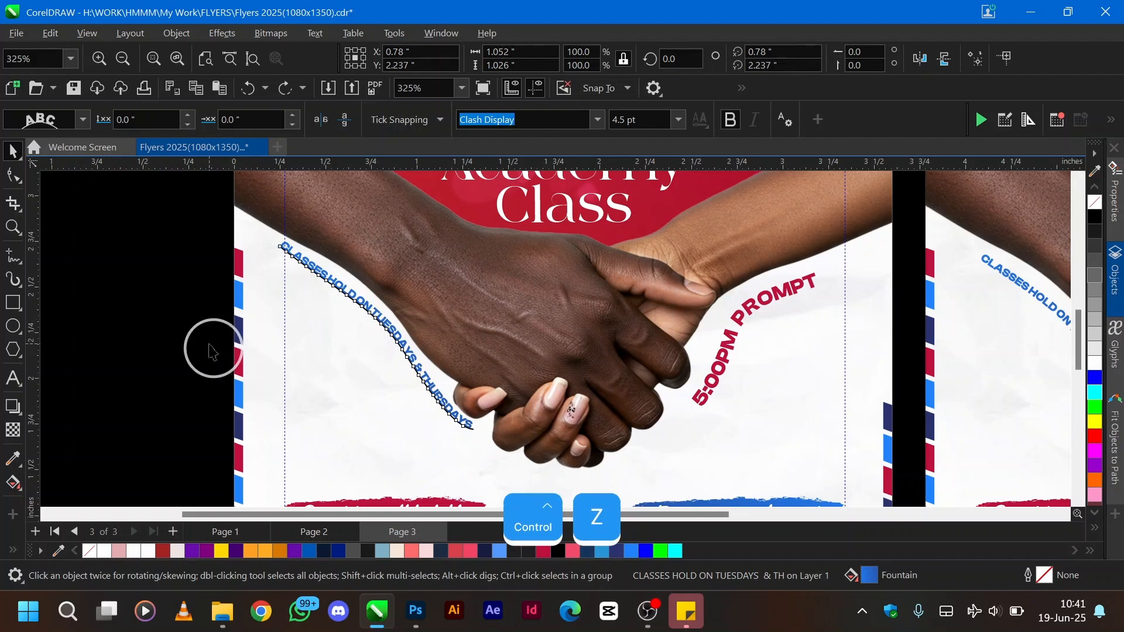
# - Break the class-days text apart from its curve and delete the black curve beneath the darker arm
pyautogui.click(387, 331)
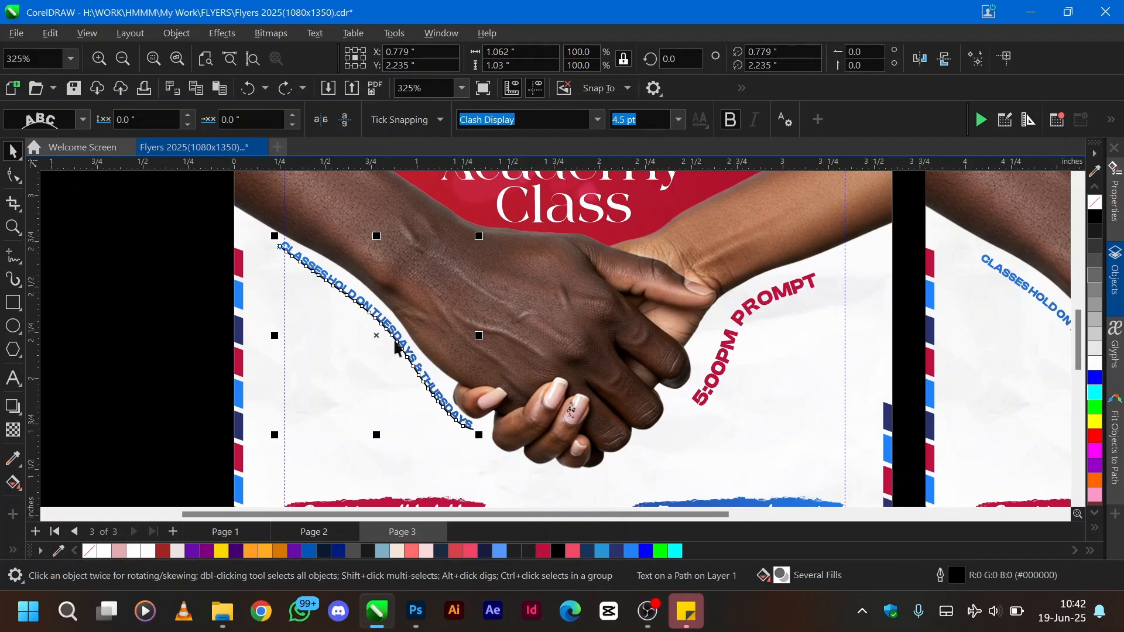
pyautogui.press('ctrl')
pyautogui.hotkey('ctrl', 'k')
pyautogui.click(403, 384)
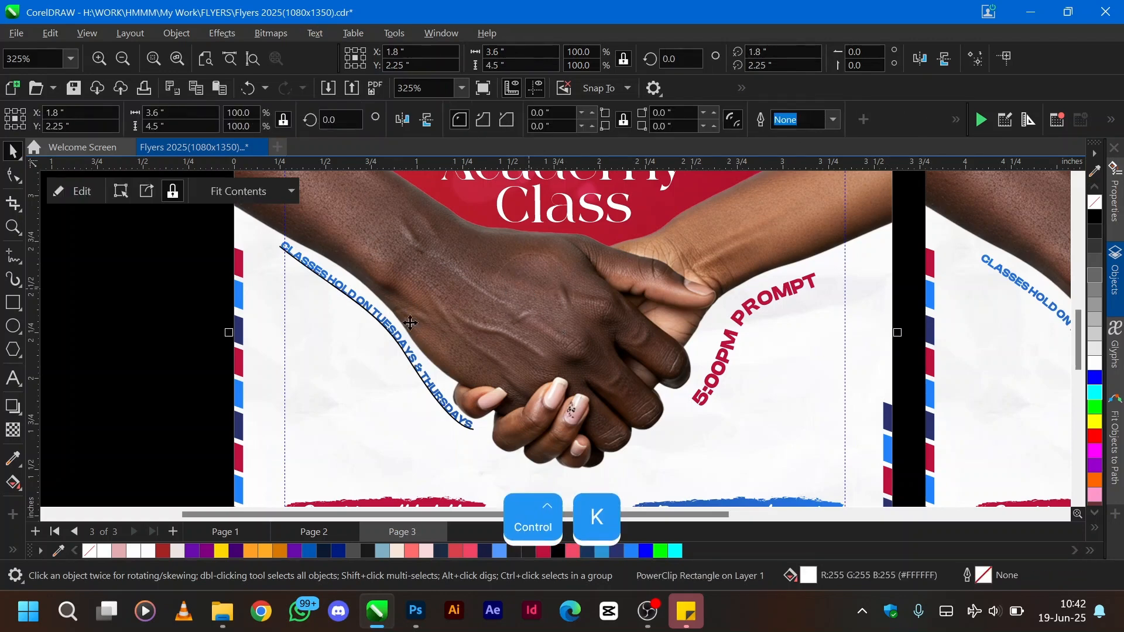
pyautogui.moveTo(380, 332); pyautogui.dragTo(227, 378)
pyautogui.hotkey('ctrl', 'z')
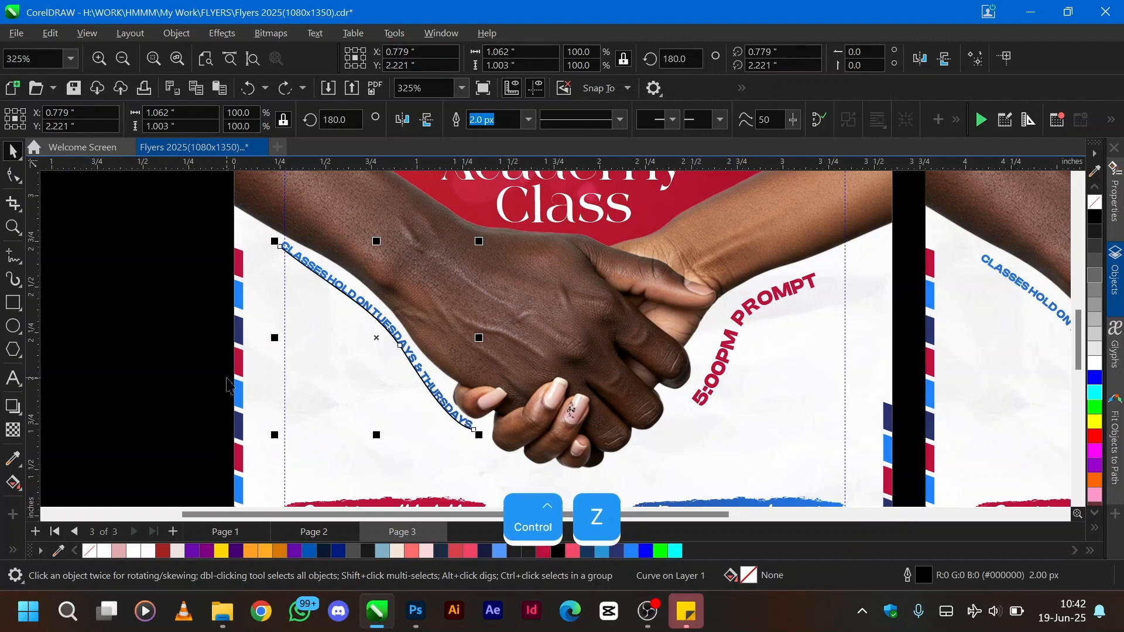
pyautogui.click(228, 386)
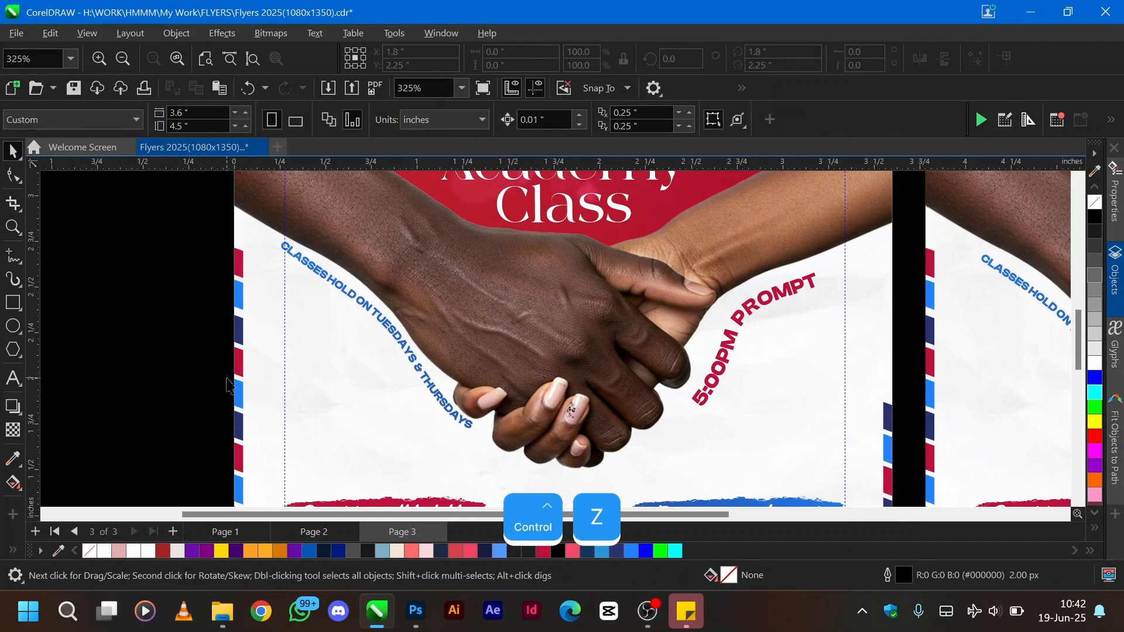
# - Nudge the class-days text slightly right and down, away from the darker arm, to X 0.8" and Y 2.207"
pyautogui.click(316, 274)
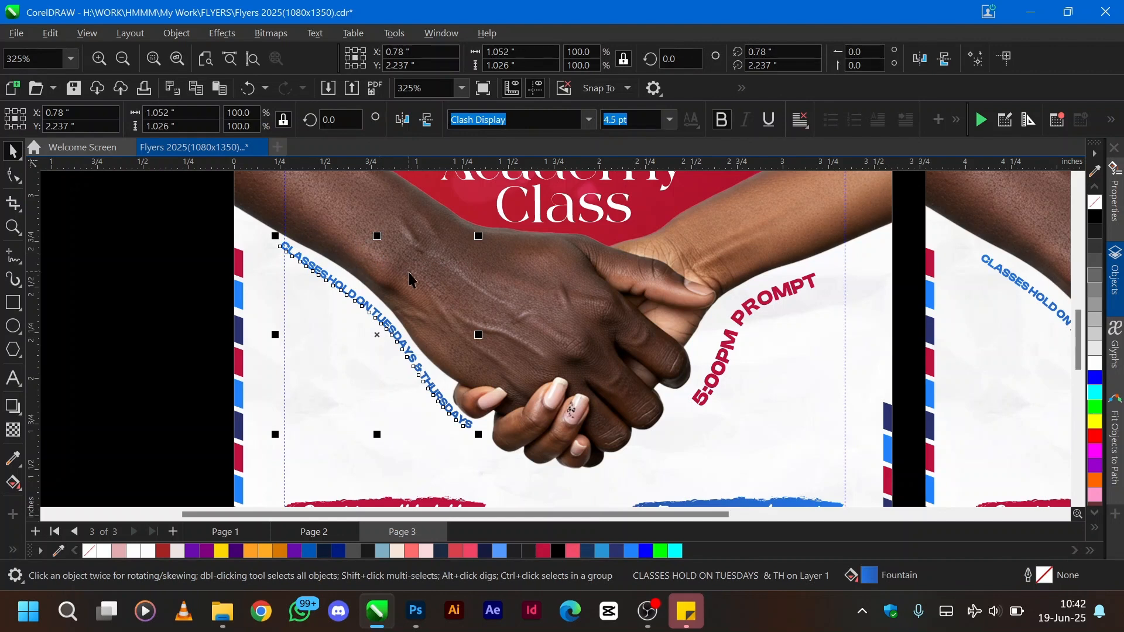
pyautogui.hotkey('ctrl', 'Down')
pyautogui.hotkey('ctrl', 'Down')
pyautogui.hotkey('ctrl', 'Down')
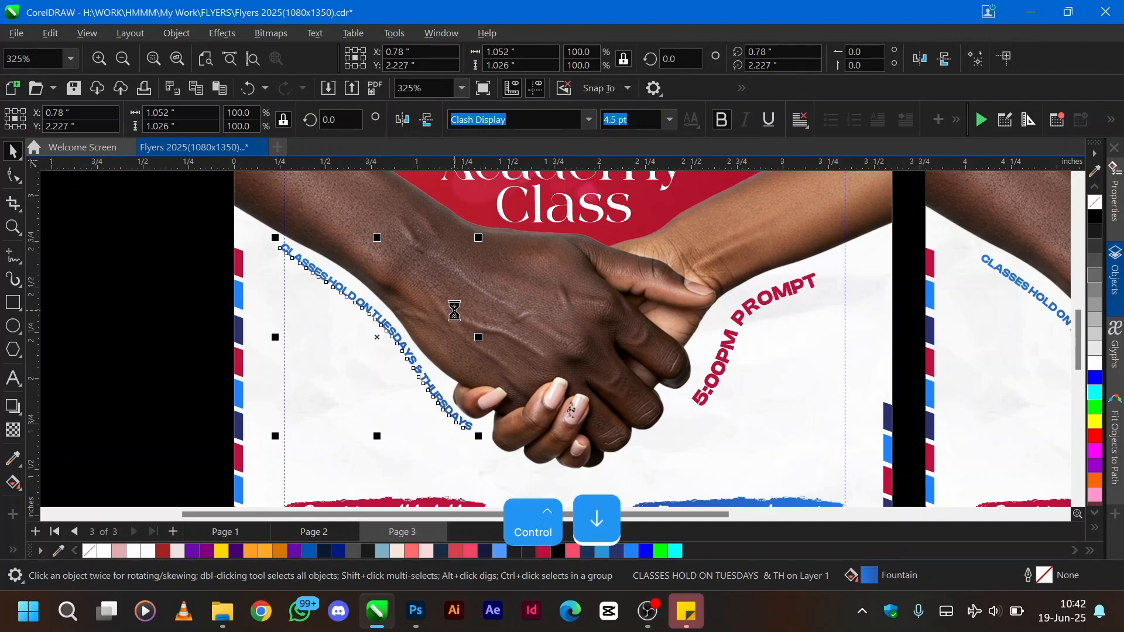
pyautogui.hotkey('ctrl', 'Right')
pyautogui.hotkey('ctrl', 'Right')
pyautogui.hotkey('ctrl', 'Right')
pyautogui.hotkey('ctrl', 'Right')
pyautogui.hotkey('ctrl', 'Down')
pyautogui.hotkey('ctrl', 'Down')
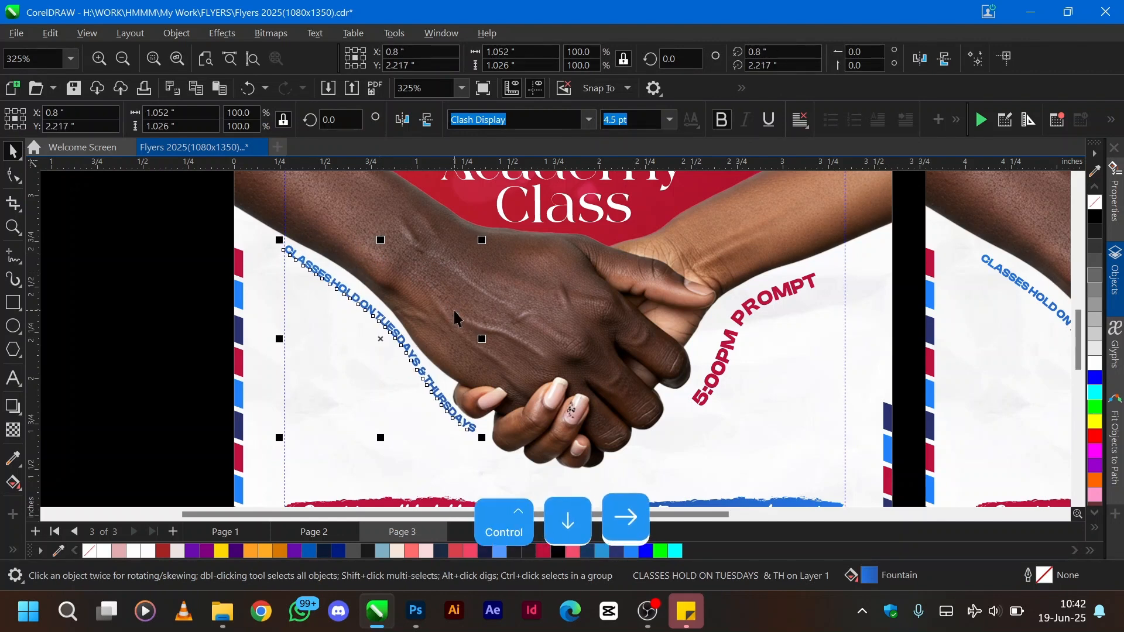
pyautogui.hotkey('ctrl', 'Down')
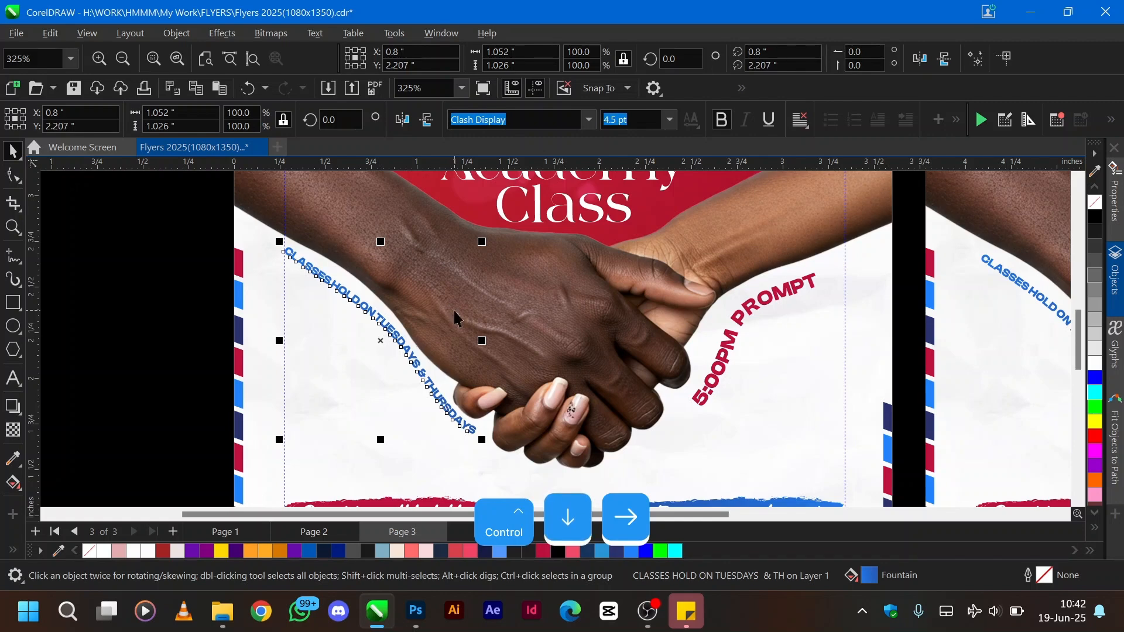
pyautogui.click(455, 315)
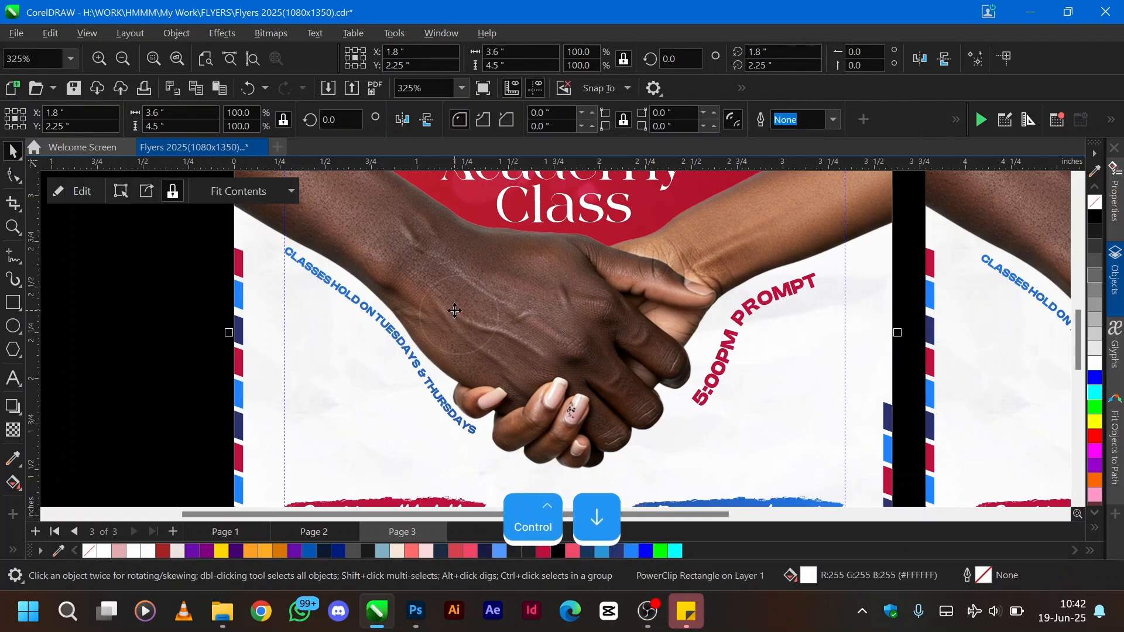
pyautogui.hotkey('shift', 'F4')
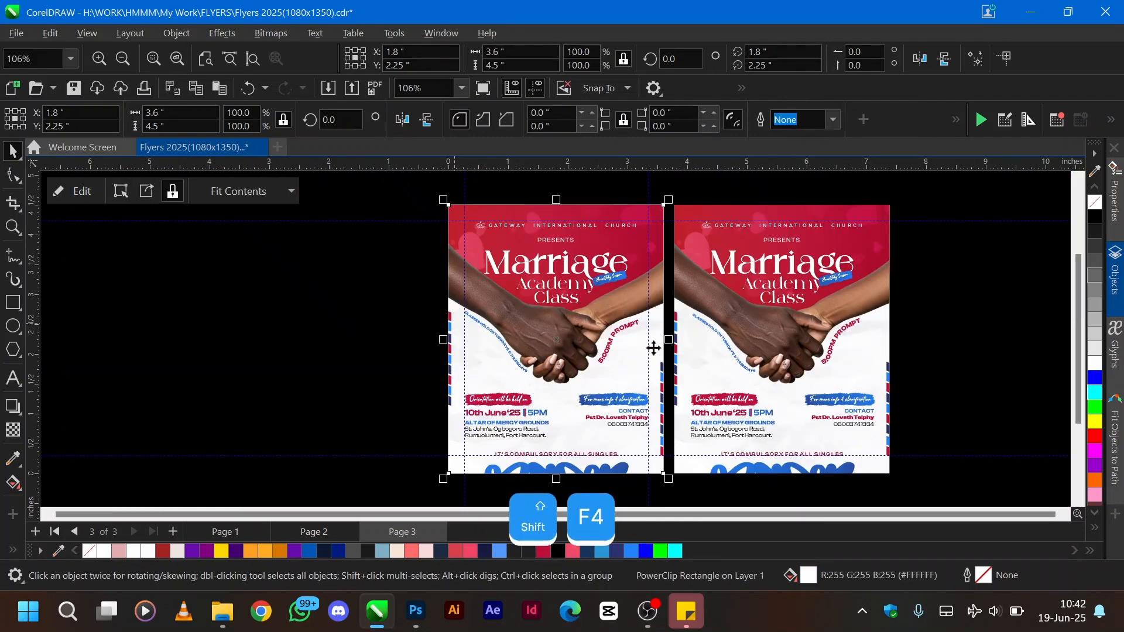
pyautogui.scroll(1, 653, 348)
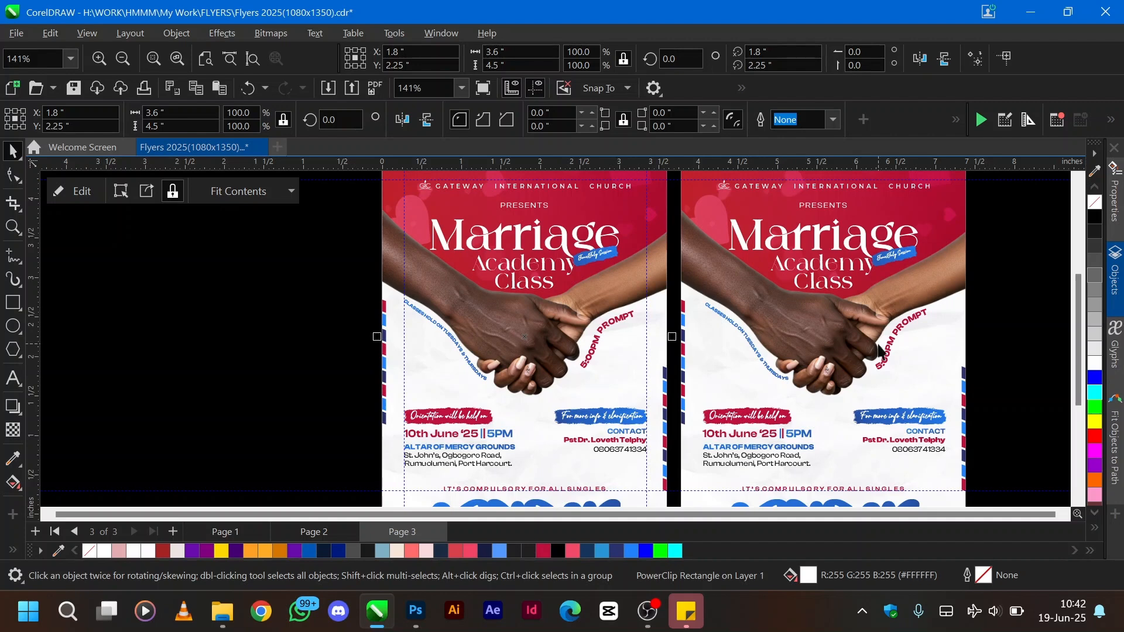
pyautogui.hscroll(1, 673, 352)
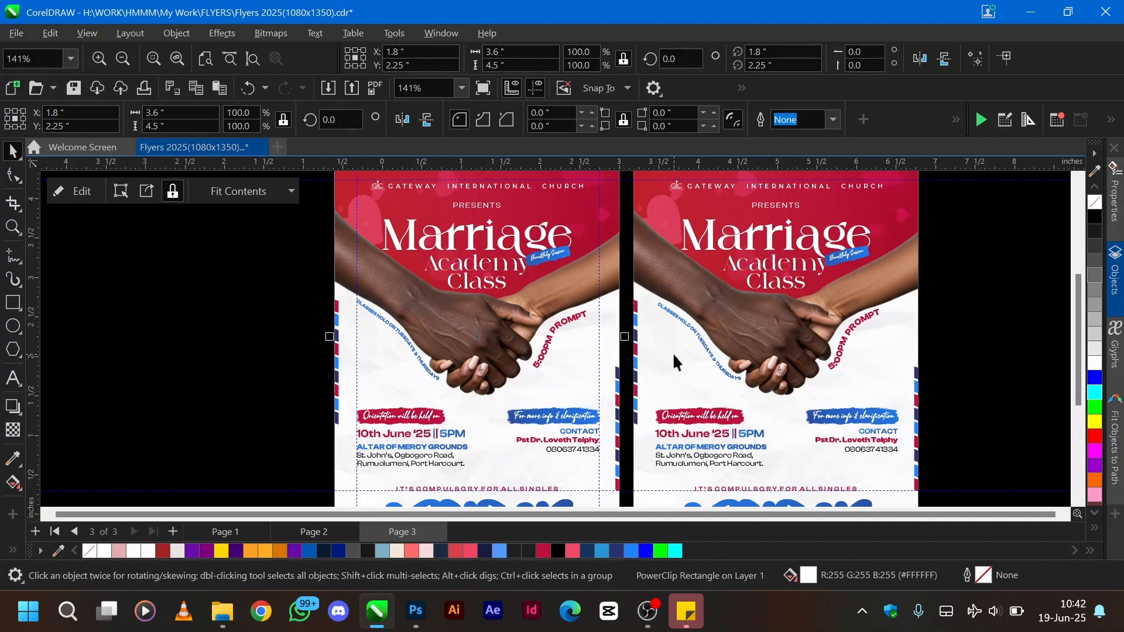
pyautogui.hotkey('shift', 'F4')
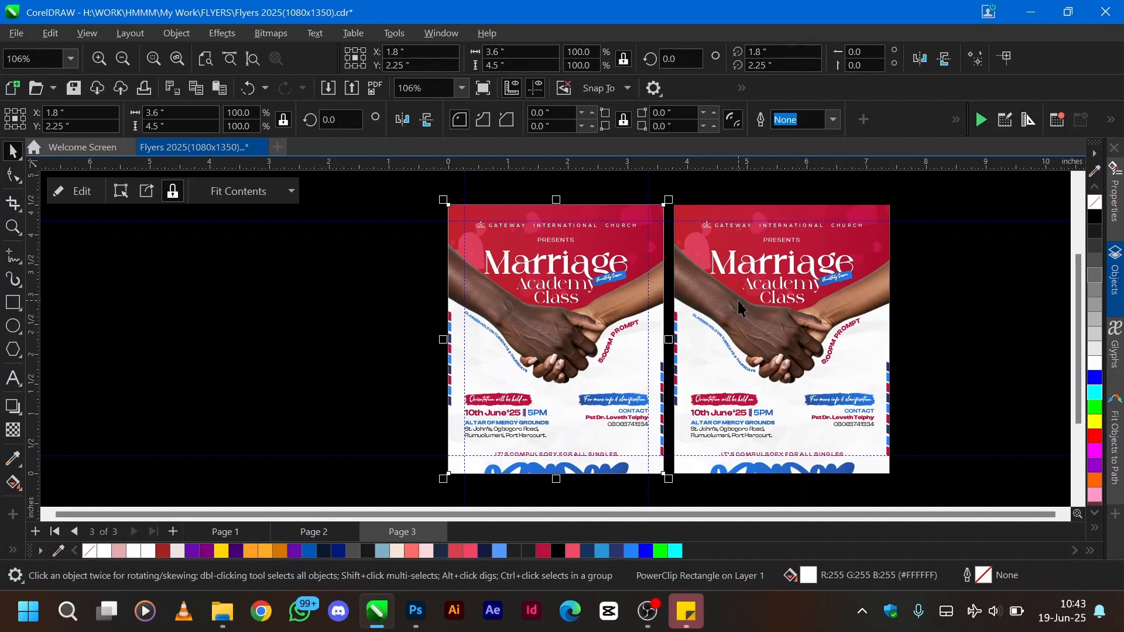
pyautogui.hotkey('shift', 'F4')
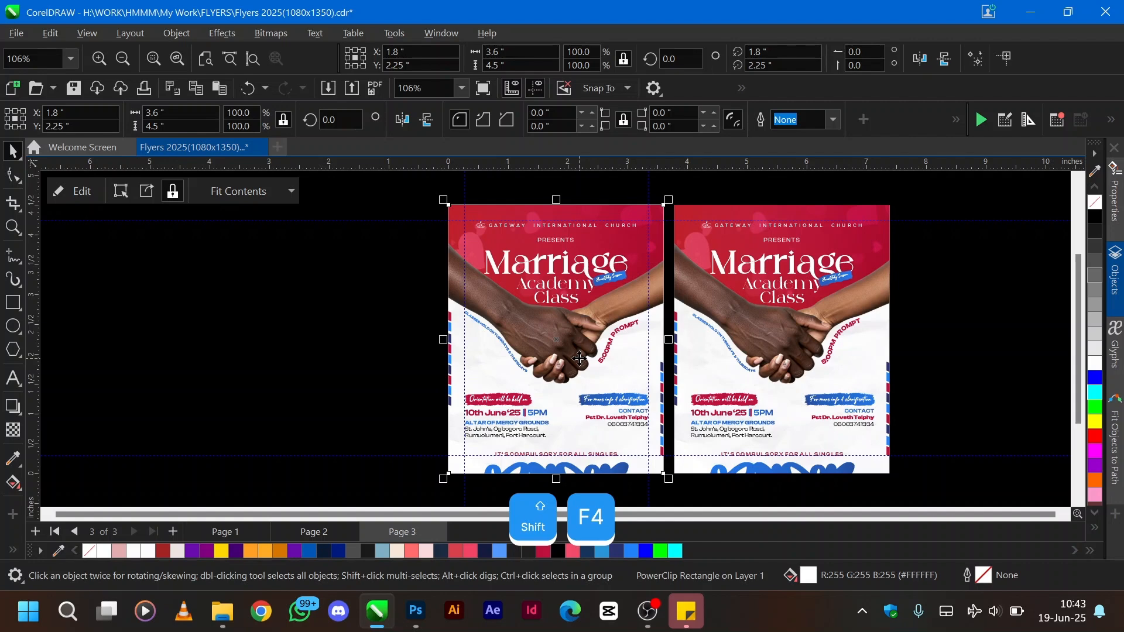
# - Find the MARRIAGE ACADEMY JUN-JUL image in the RESULTS folder in File Explorer and open it in Photoshop
pyautogui.click(225, 610)
pyautogui.scroll(-6, 352, 410)
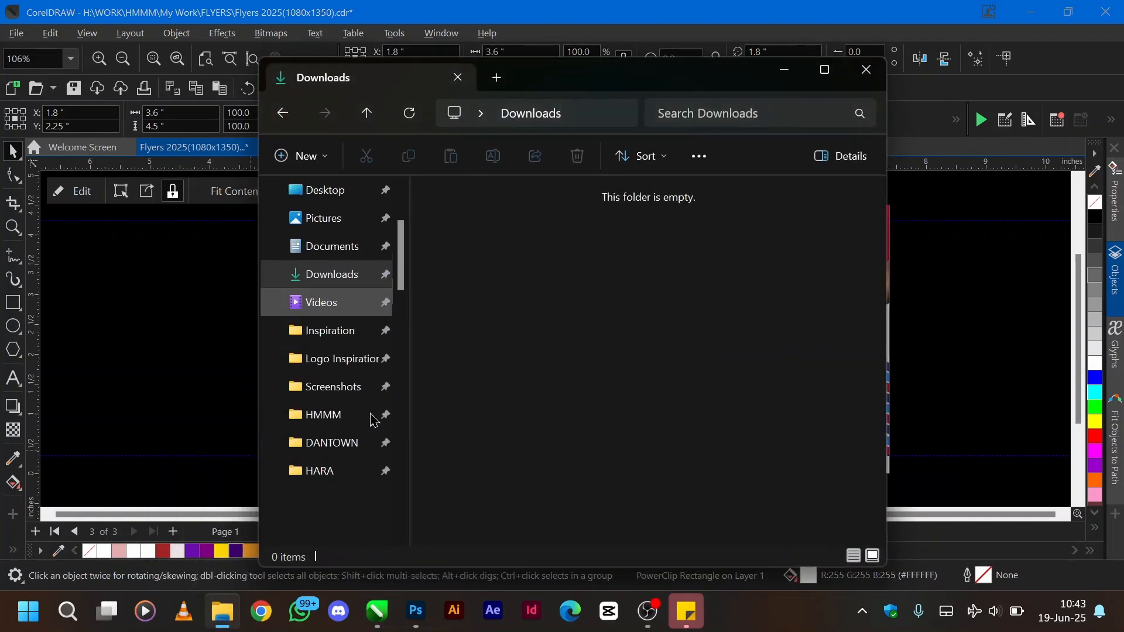
pyautogui.click(322, 359)
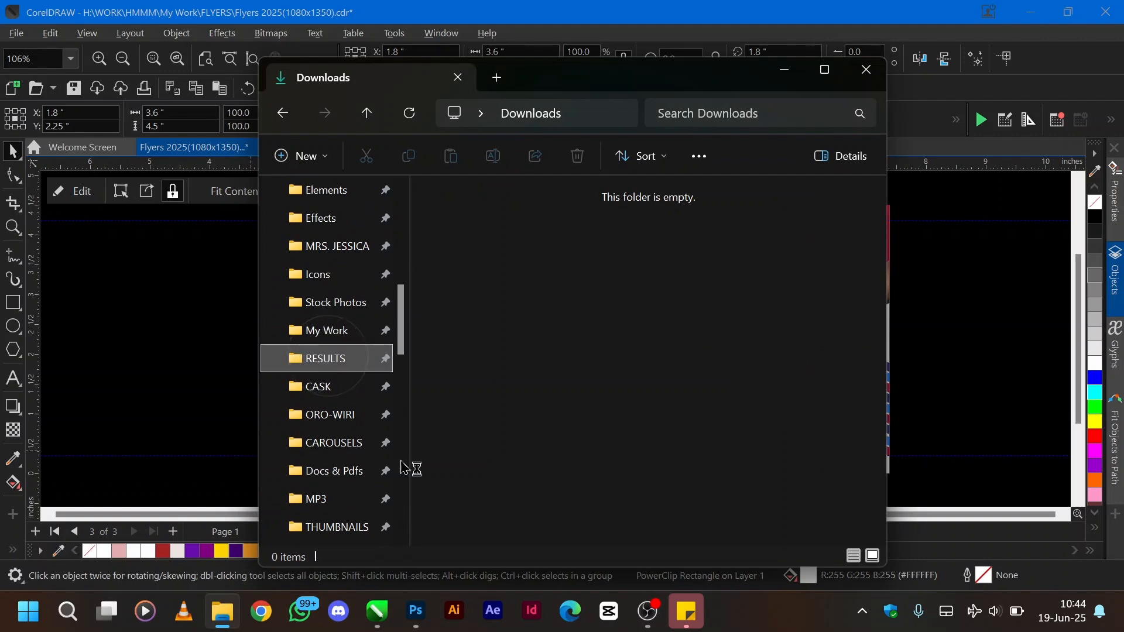
pyautogui.scroll(-6, 562, 381)
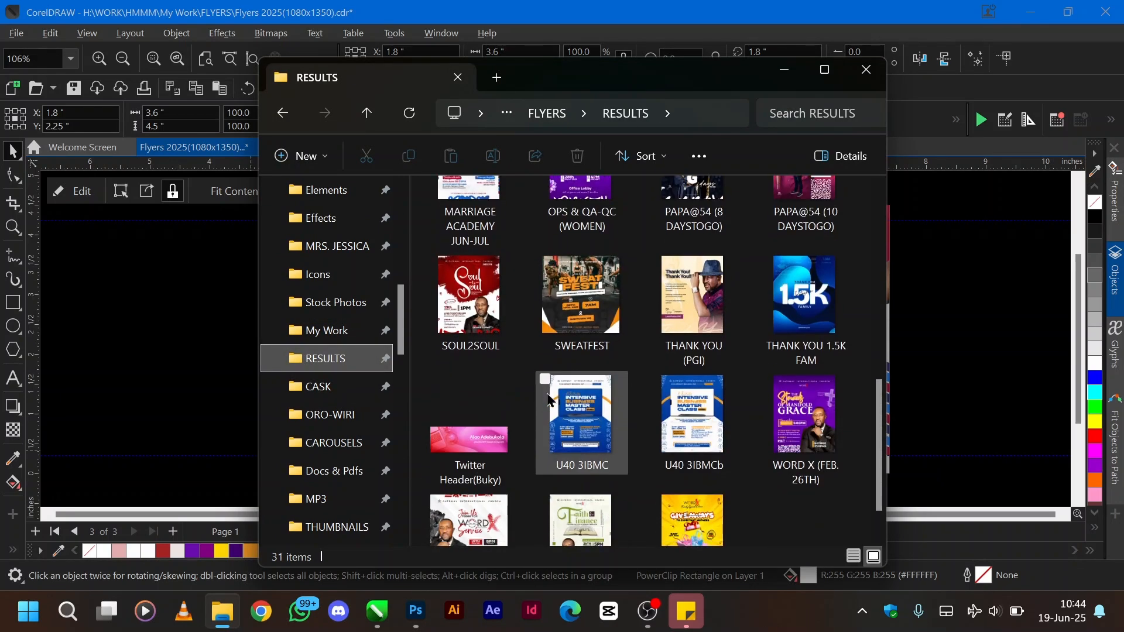
pyautogui.scroll(1, 550, 402)
pyautogui.click(465, 389)
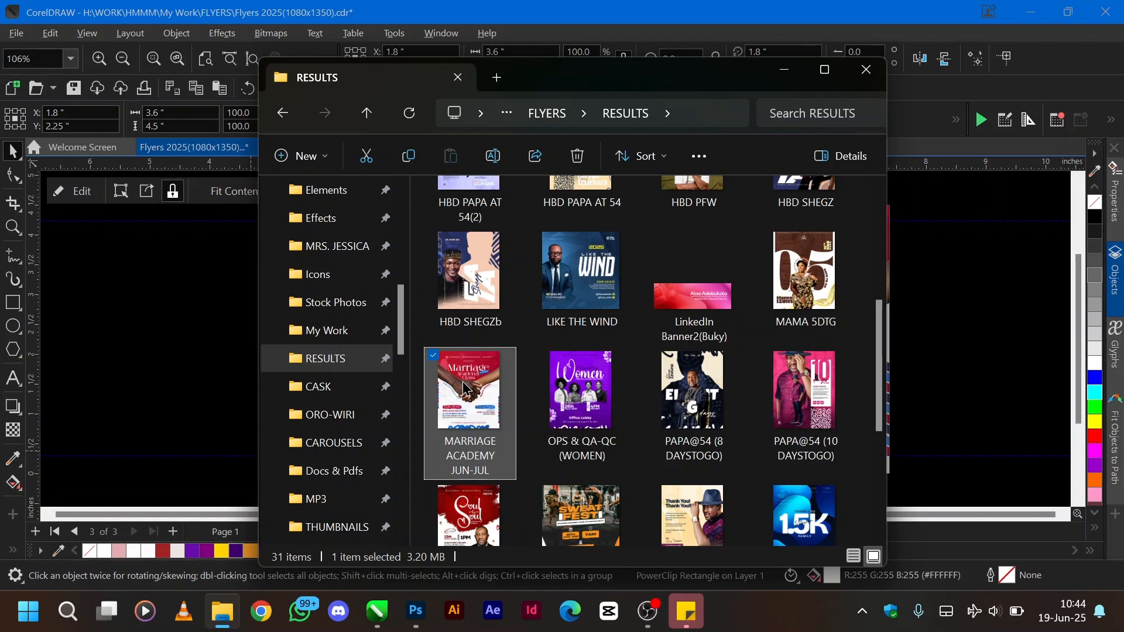
pyautogui.moveTo(468, 404); pyautogui.dragTo(508, 130)
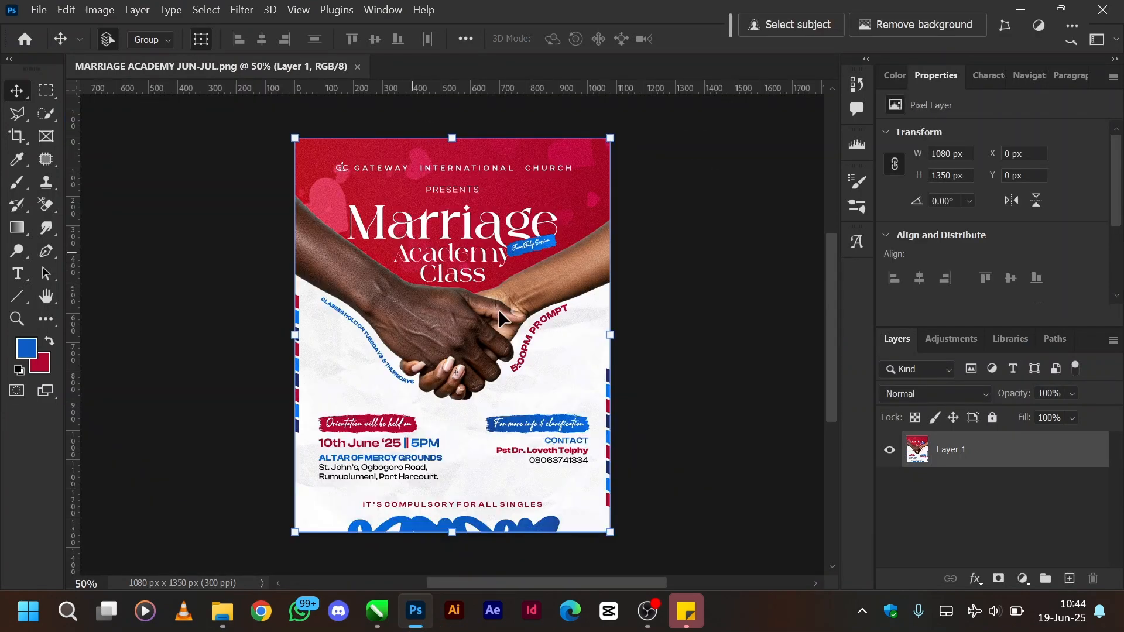
# - Switch back to CorelDRAW and group all the objects of the second flyer, the copy beside the original page
pyautogui.hotkey('alt', 'Tab')
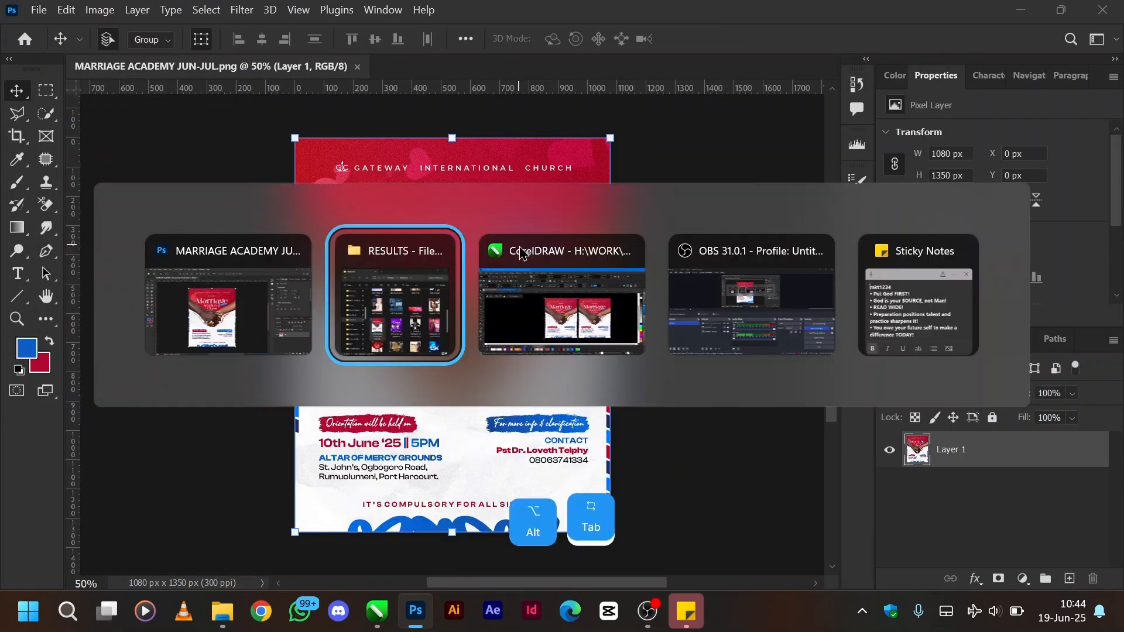
pyautogui.click(521, 252)
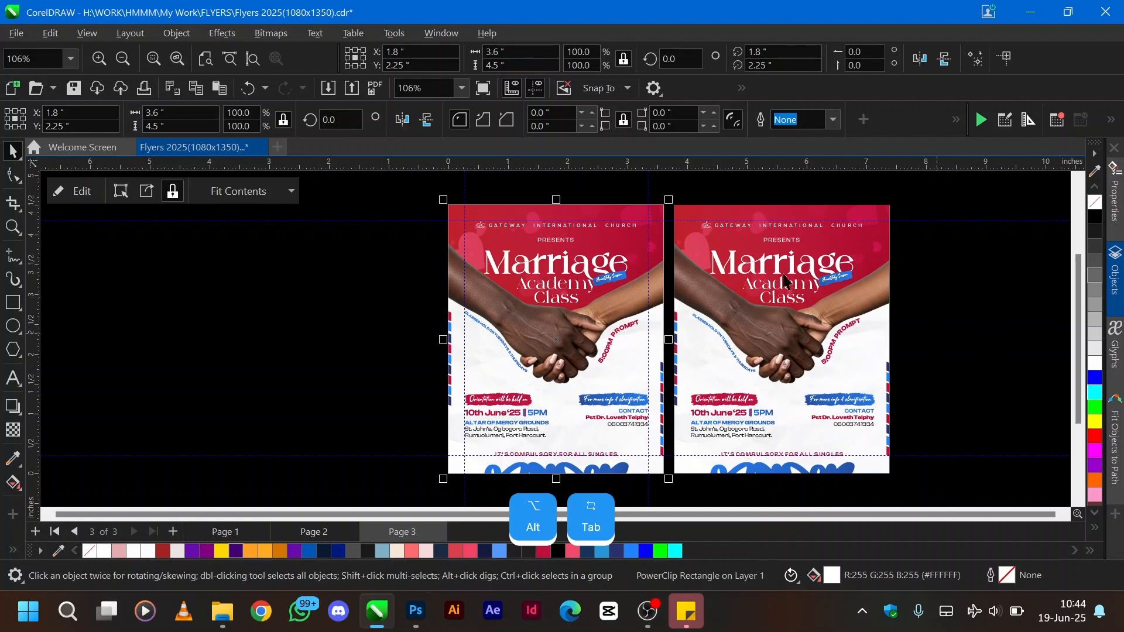
pyautogui.moveTo(665, 180); pyautogui.dragTo(907, 490)
pyautogui.hotkey('ctrl', 'g')
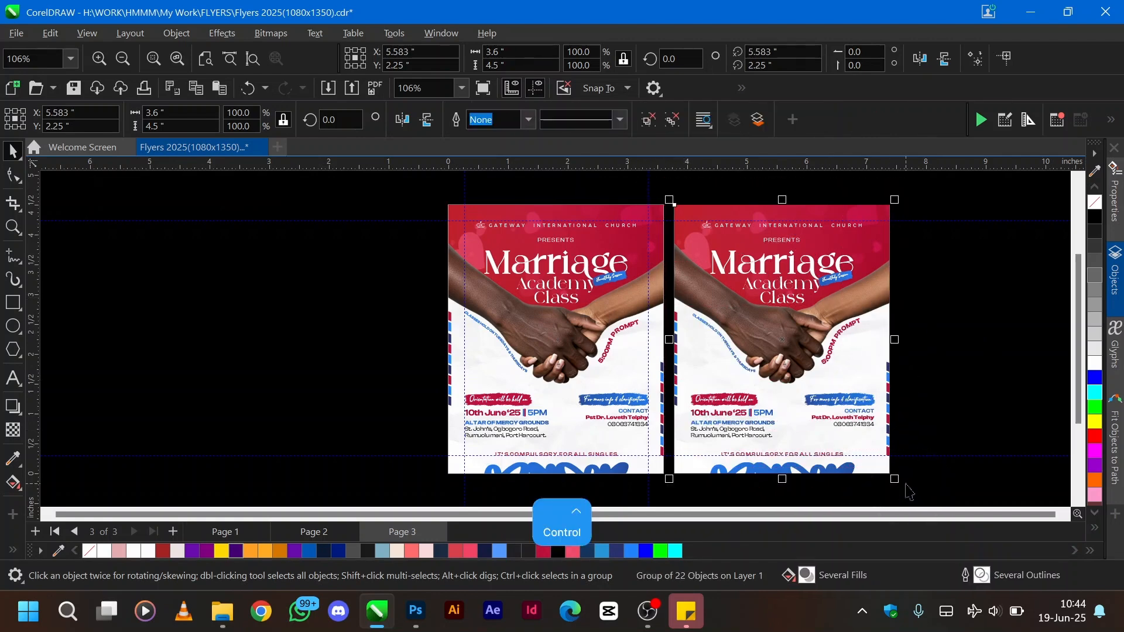
# - Start exporting only the grouped flyer to the Downloads folder in PNG format with the file name MARRIAGE
pyautogui.hotkey('ctrl', 'e')
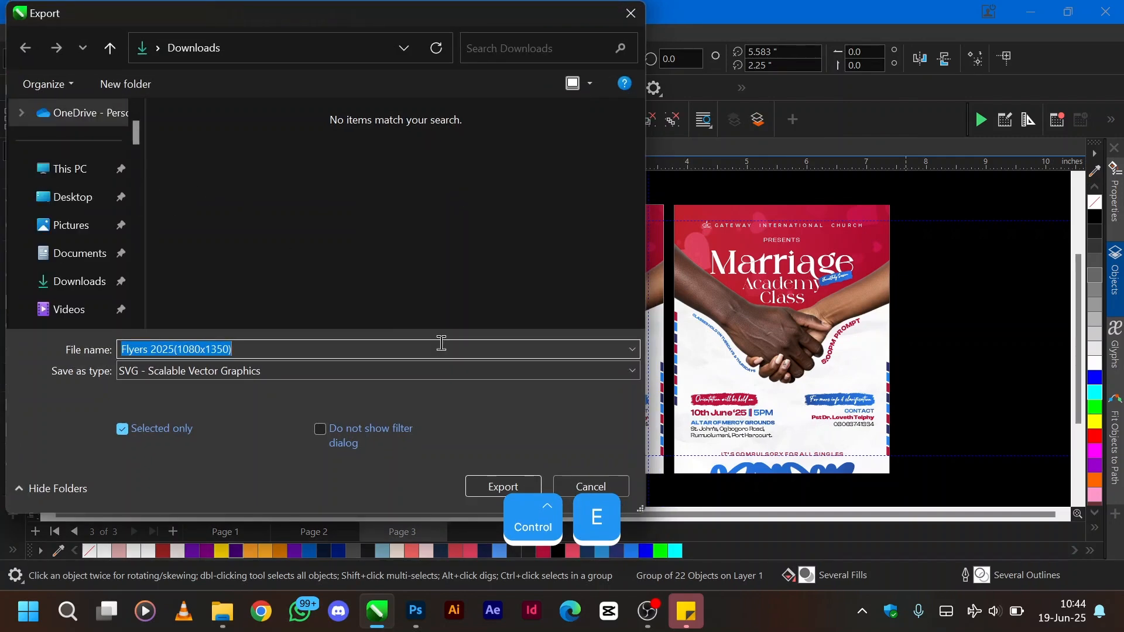
pyautogui.click(367, 376)
pyautogui.click(193, 23)
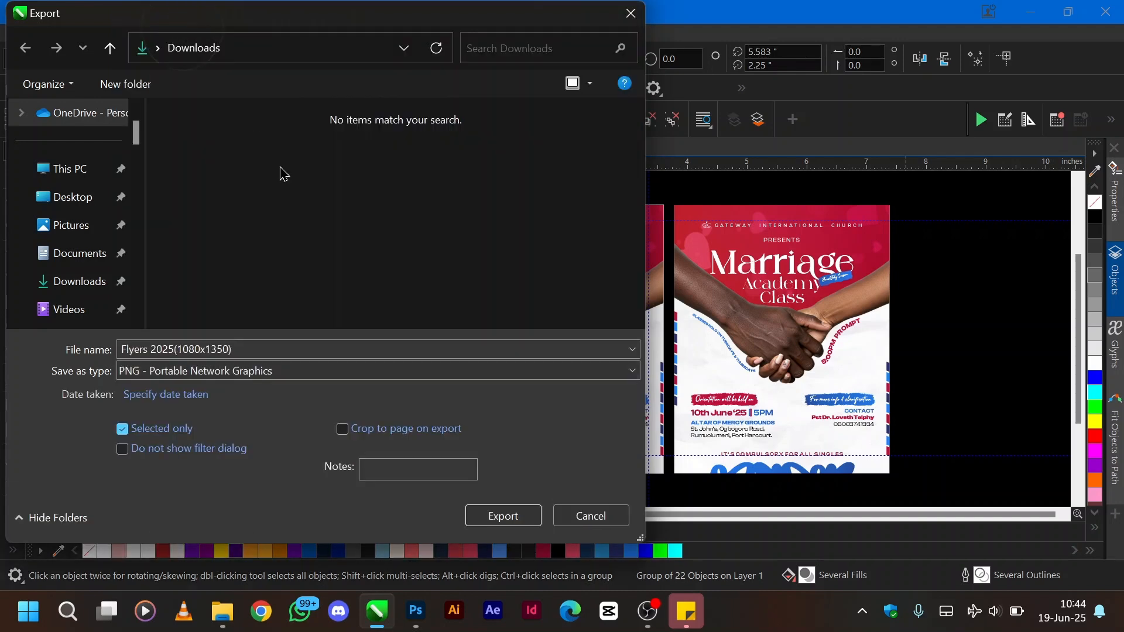
pyautogui.tripleClick(248, 345)
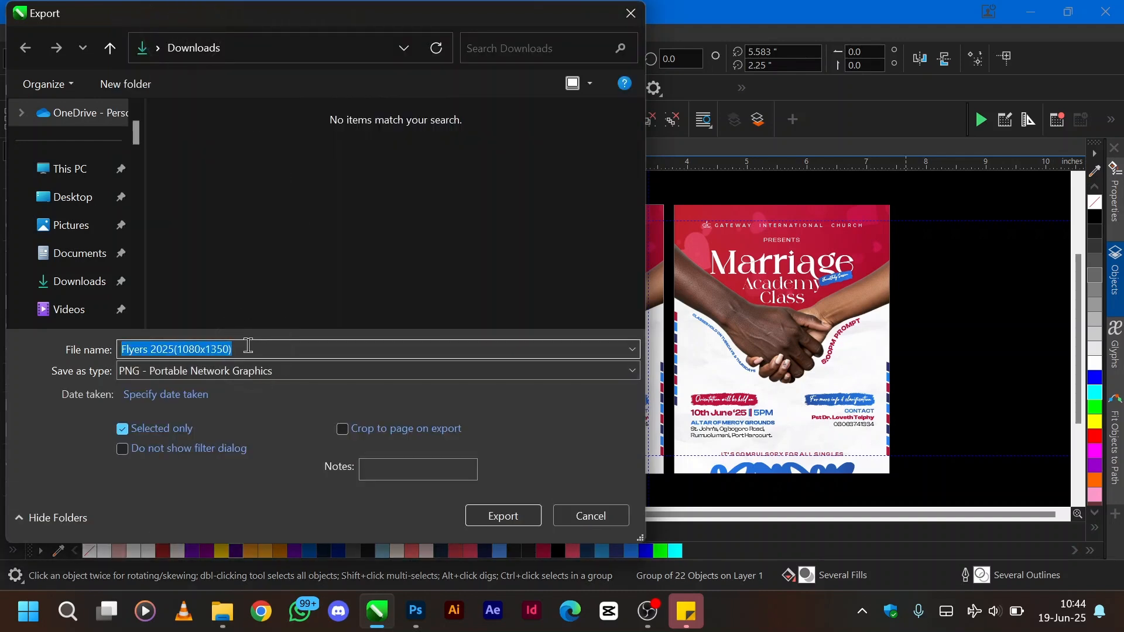
pyautogui.write('MARRIAGE')
pyautogui.press('Return')
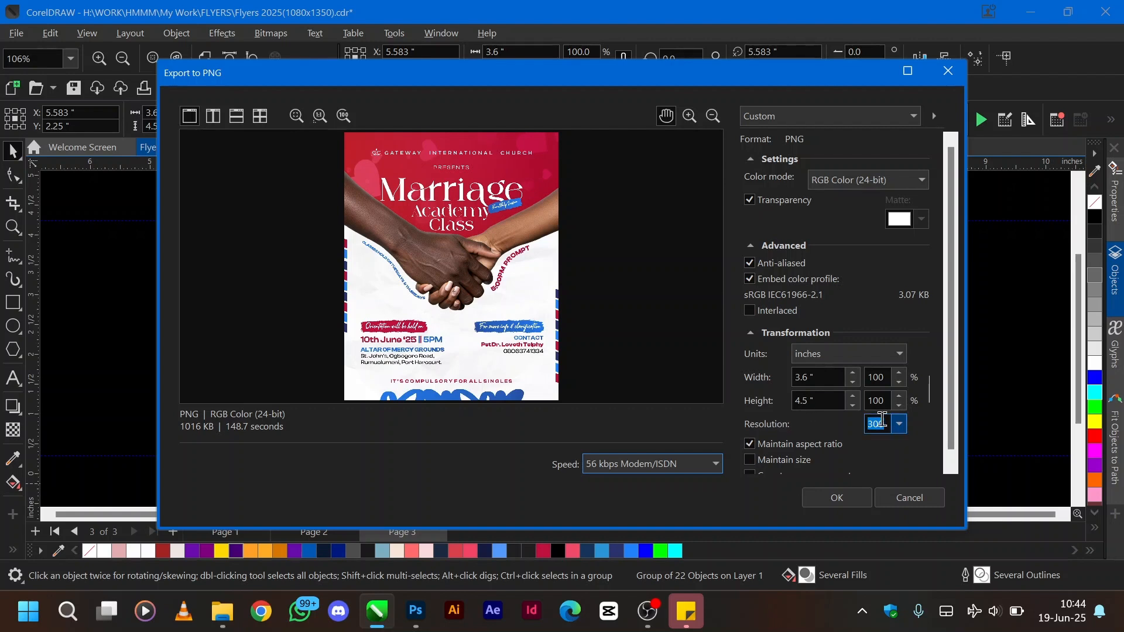
# - Try a resolution of 72 for the PNG export and refresh the preview
pyautogui.click(900, 425)
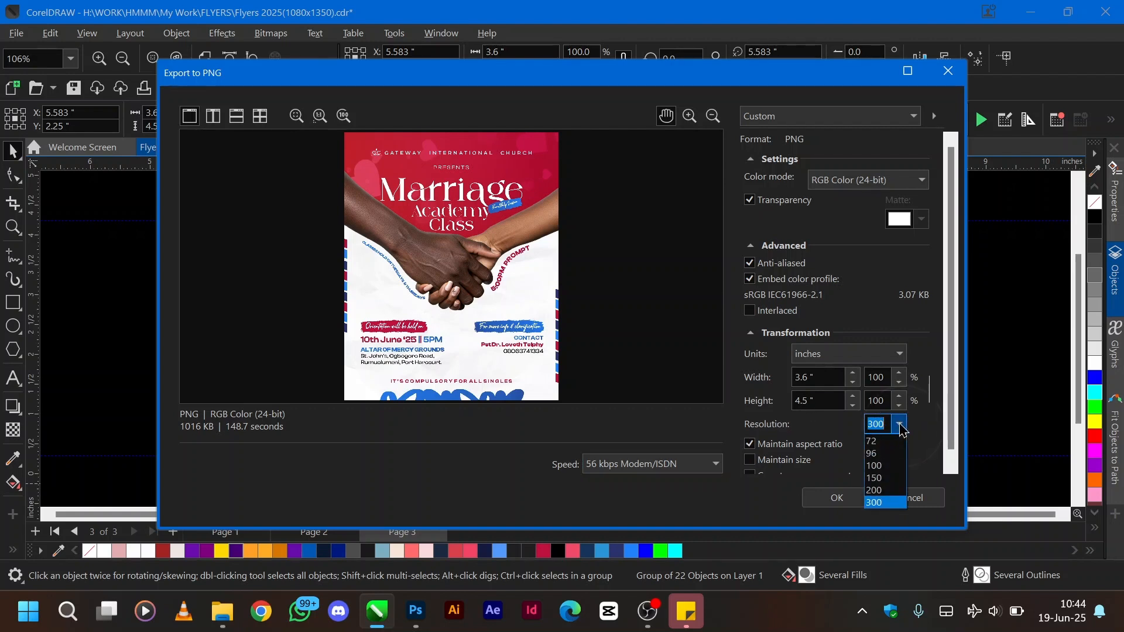
pyautogui.click(887, 445)
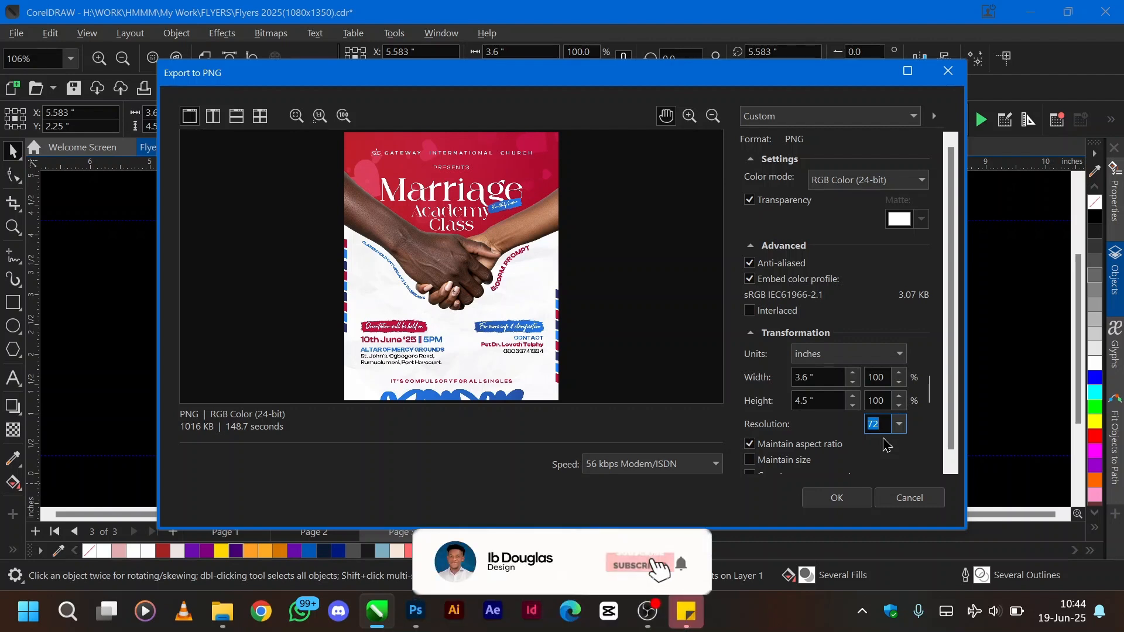
pyautogui.click(672, 379)
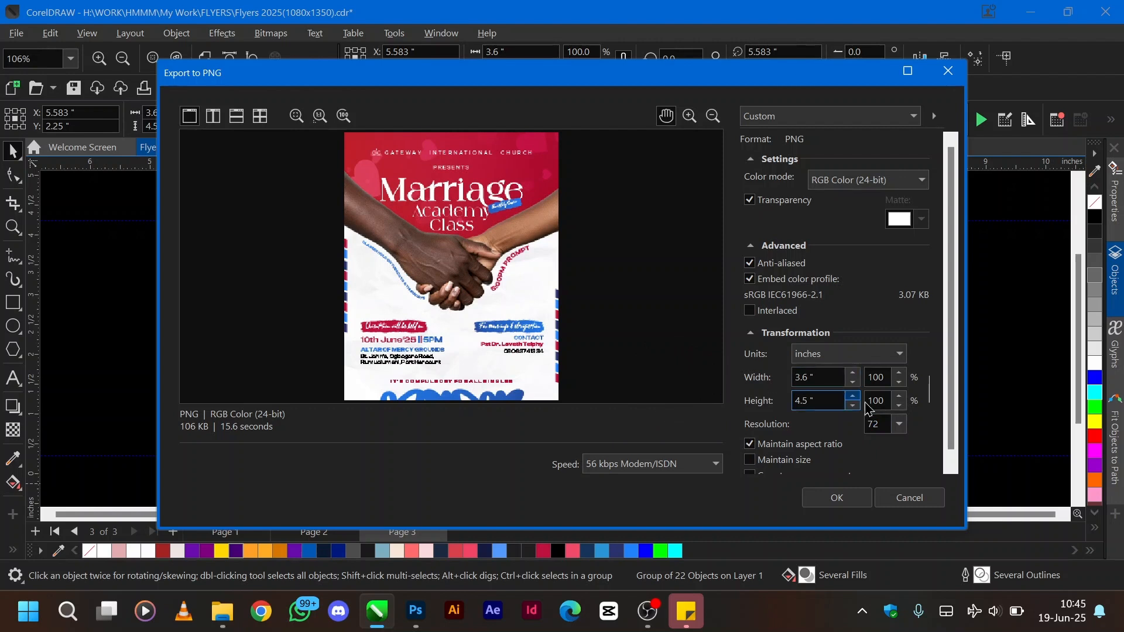
# - Set the PNG export resolution to 300 and complete the export
pyautogui.click(899, 425)
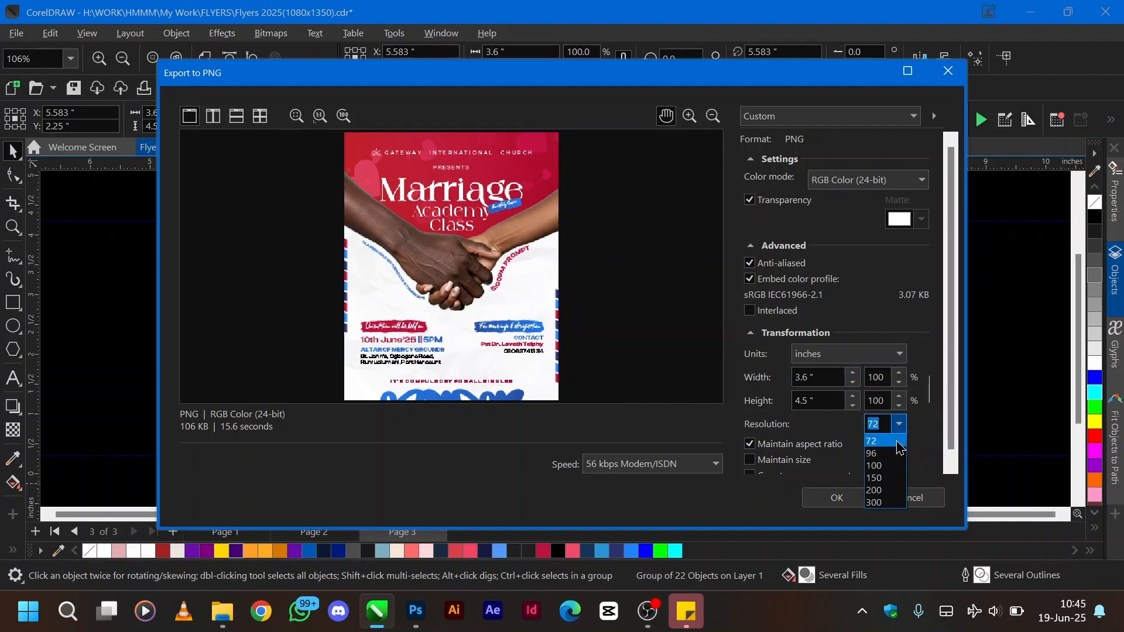
pyautogui.click(884, 504)
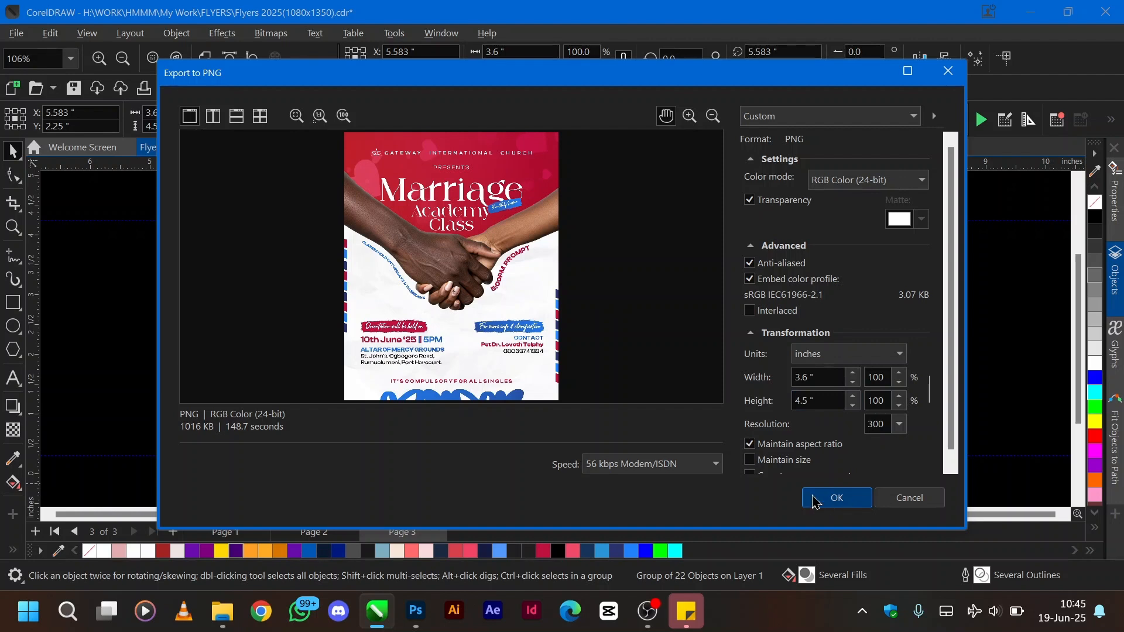
pyautogui.click(856, 500)
# - Switch to the Downloads folder in File Explorer, open the exported MARRIAGE image in Photoshop and fit it to the window
pyautogui.hotkey('alt', 'Tab')
pyautogui.hotkey('alt', 'Tab')
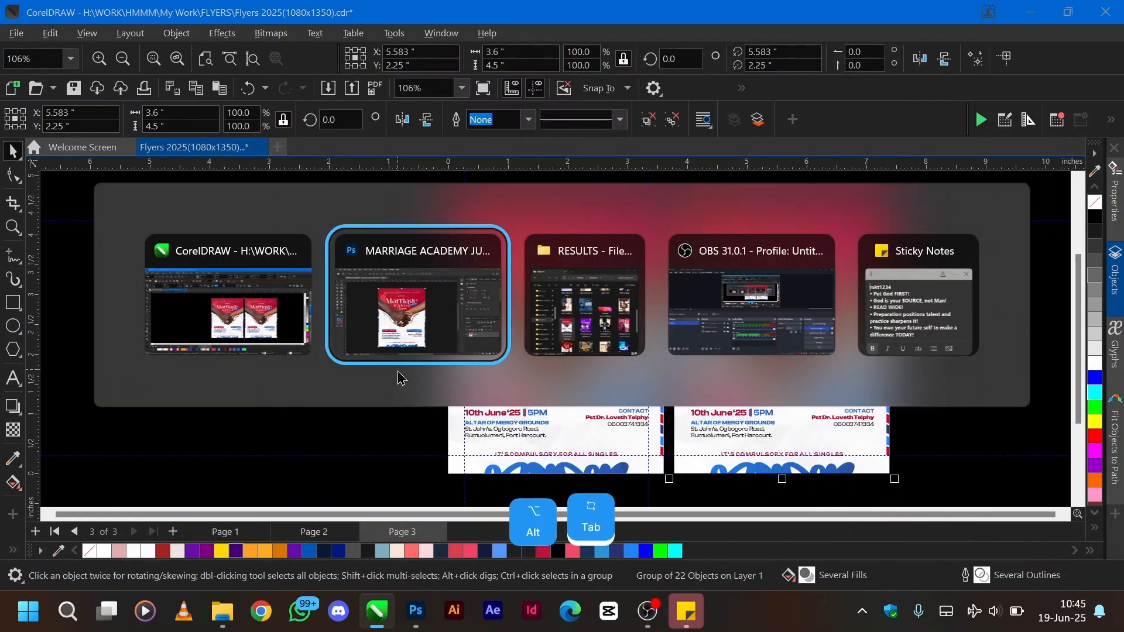
pyautogui.scroll(8, 339, 425)
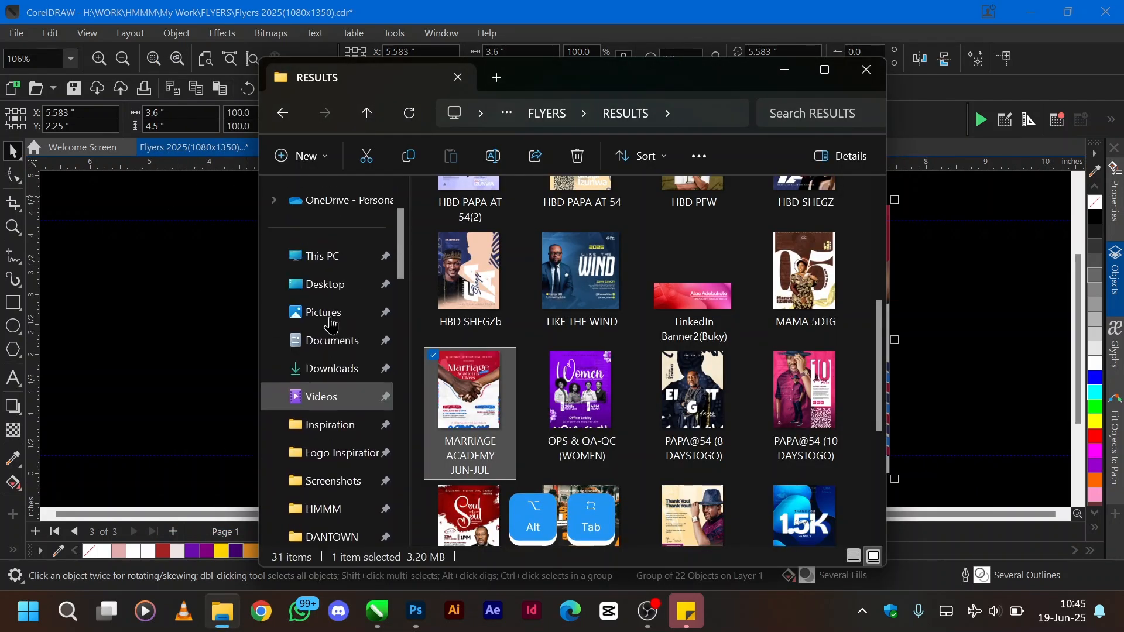
pyautogui.click(340, 421)
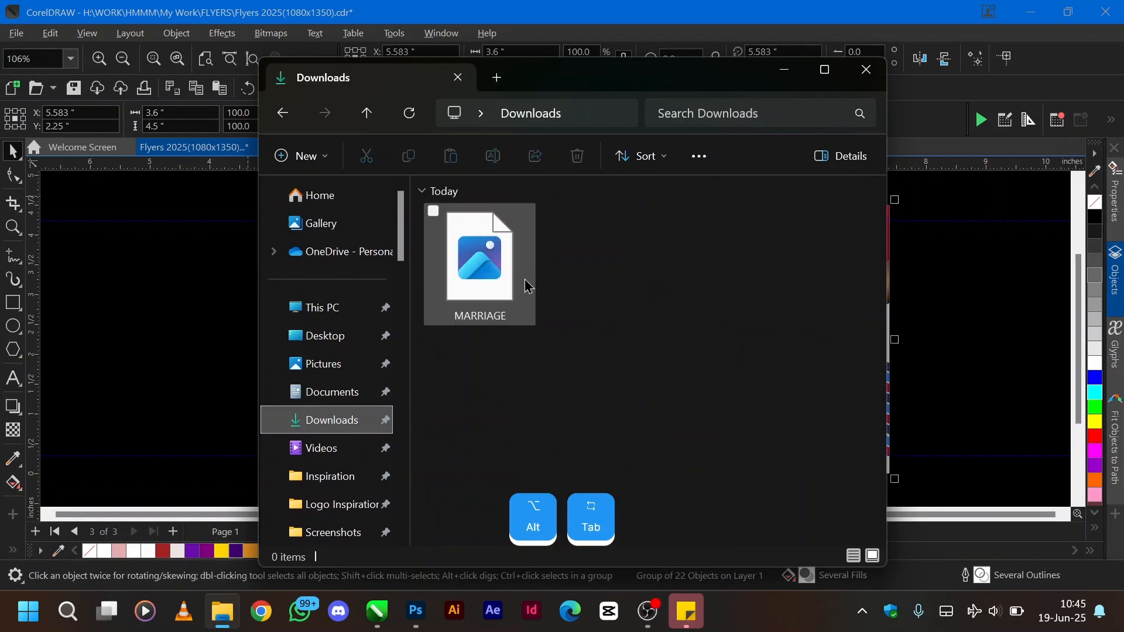
pyautogui.moveTo(479, 257); pyautogui.dragTo(643, 29)
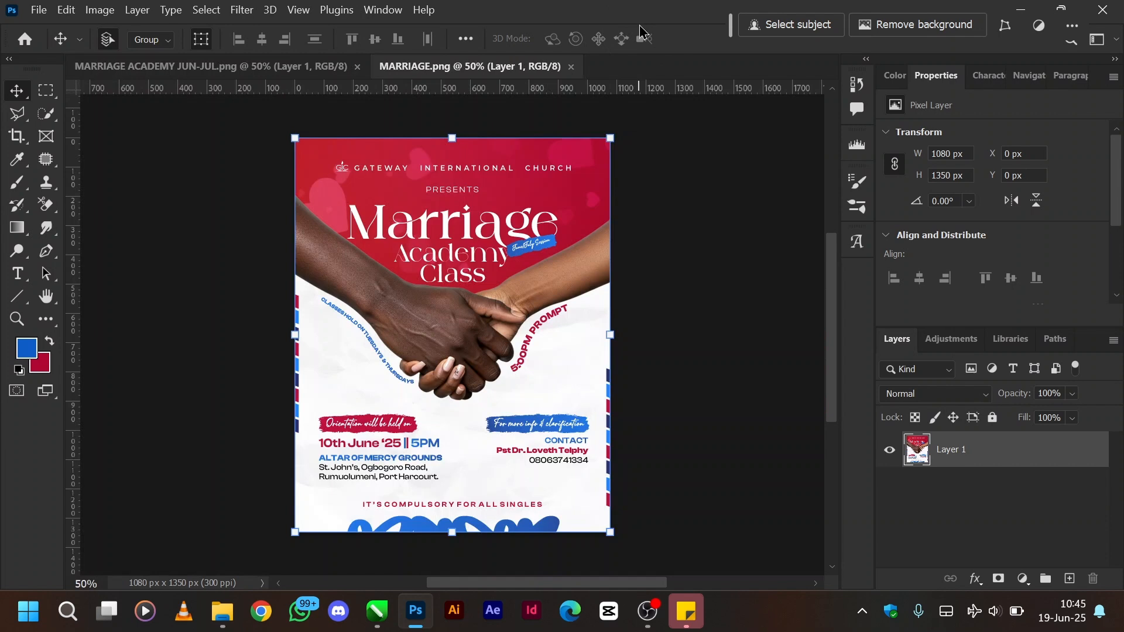
pyautogui.hotkey('ctrl', '0')
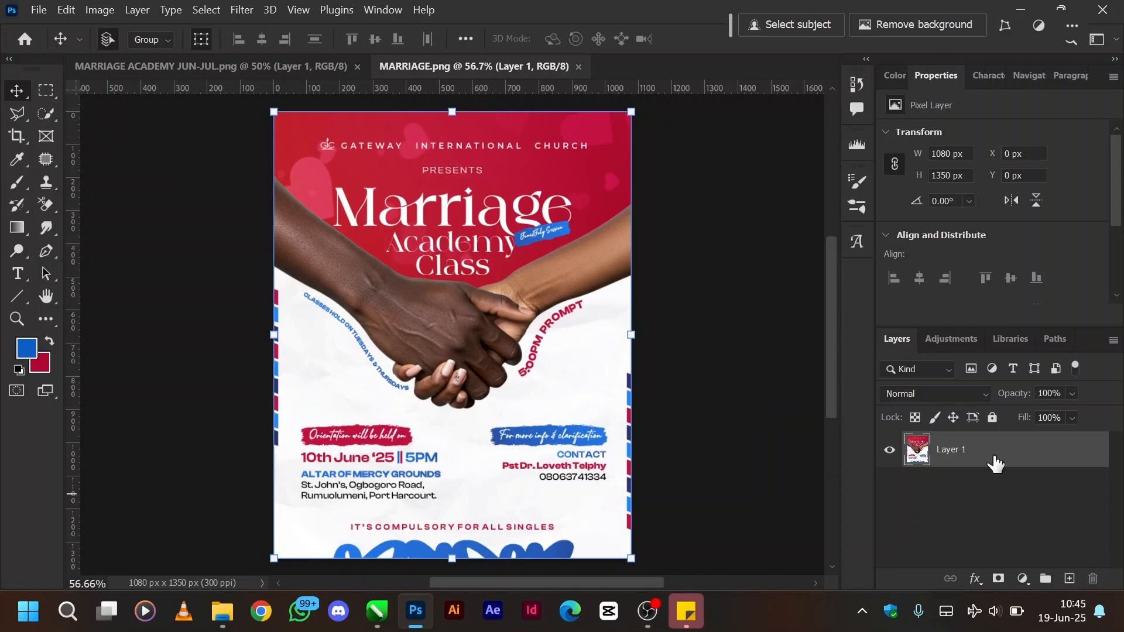
# - Convert Layer 1 of MARRIAGE.png to a smart object
pyautogui.hotkey('ctrl', 'shift', '.')
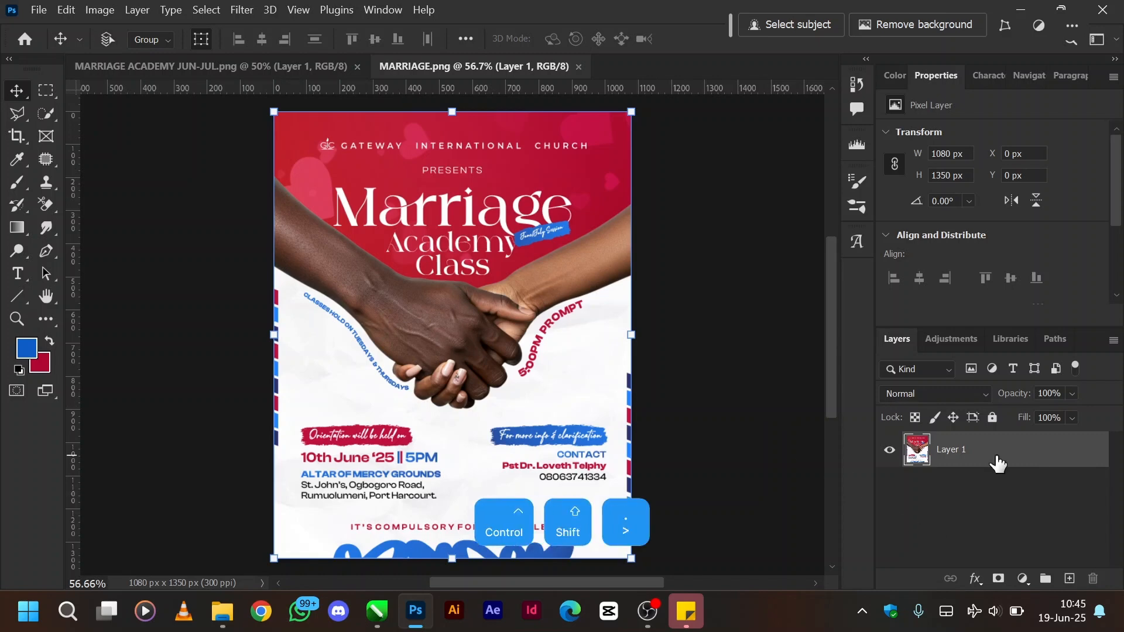
pyautogui.rightClick(1029, 460)
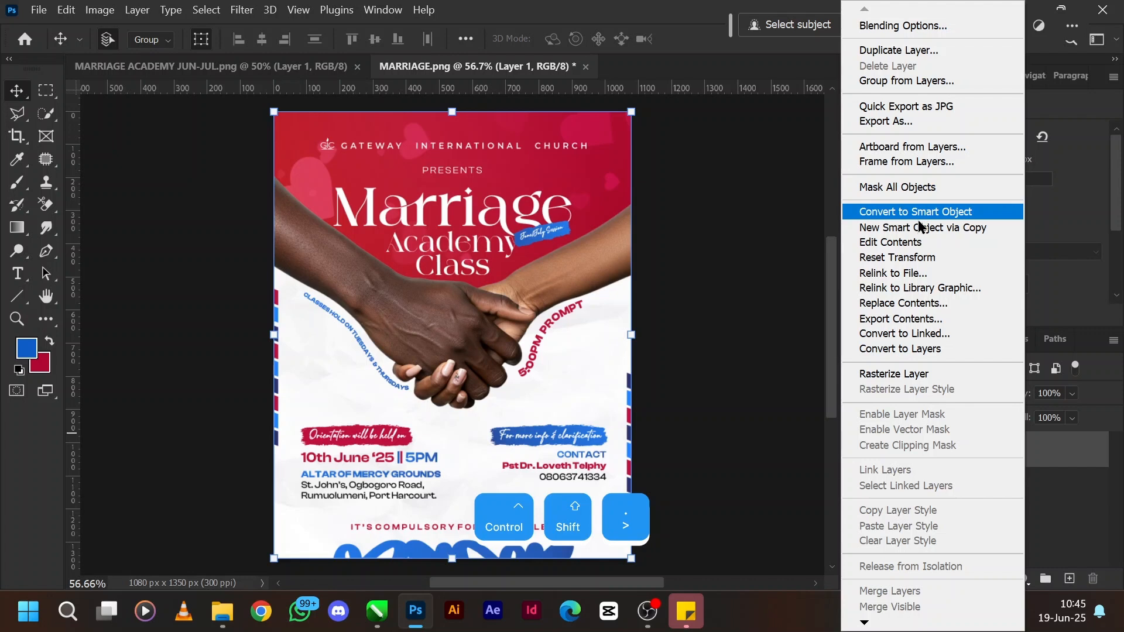
pyautogui.click(1069, 472)
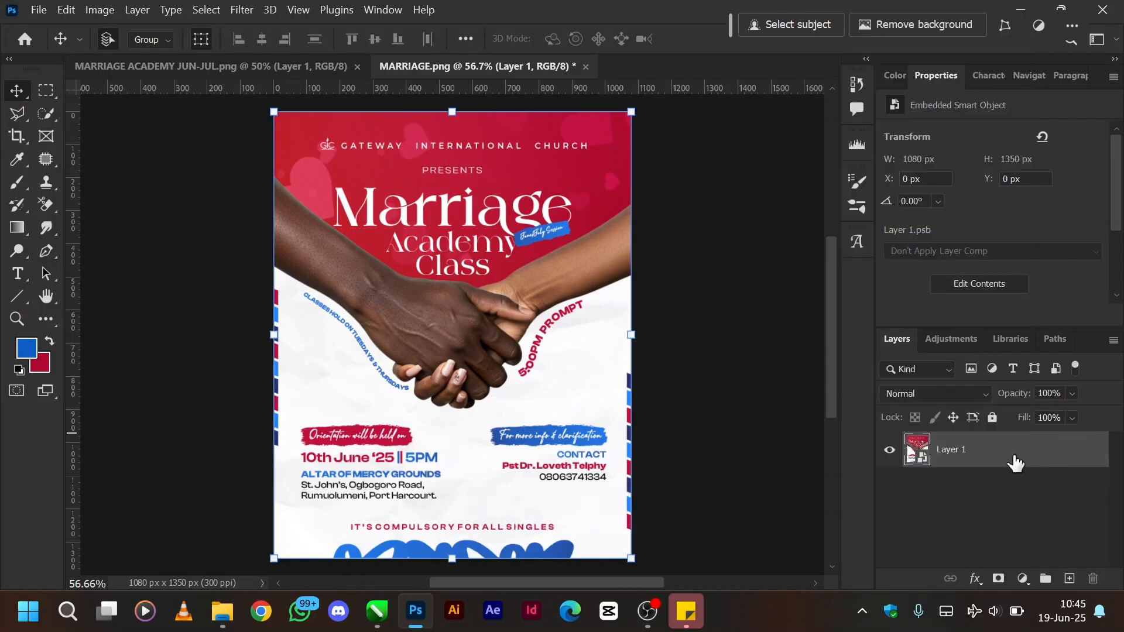
# - Open the Camera Raw Filter for Layer 1, set Grain to 36 and Clarity to +5, and increase Texture moderately
pyautogui.hotkey('ctrl', 'shift', 'a')
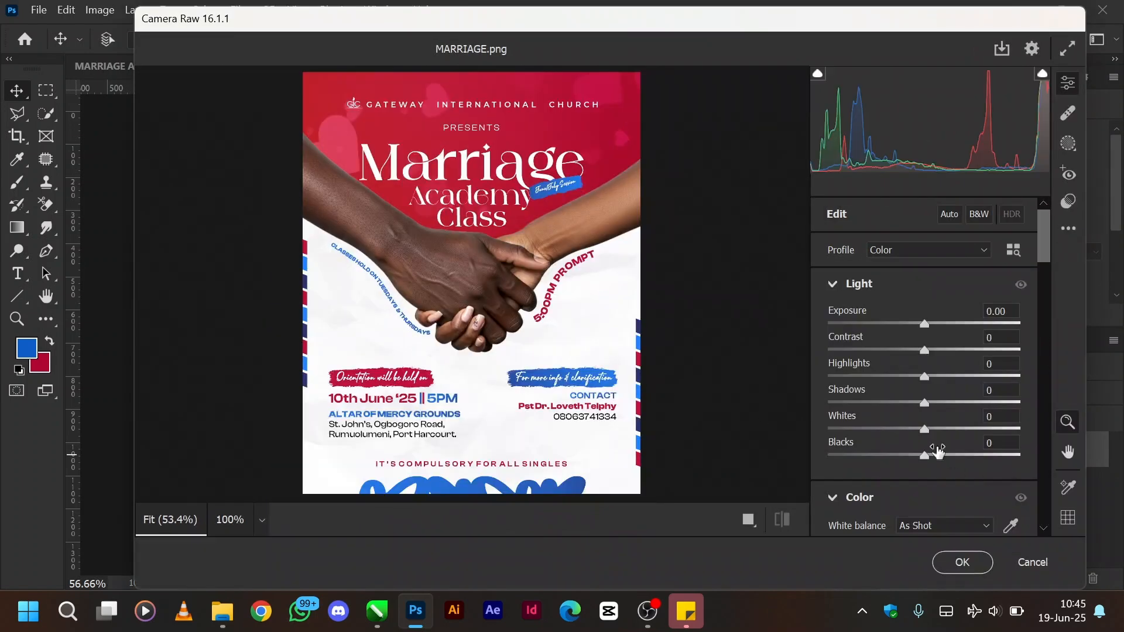
pyautogui.scroll(-10, 935, 456)
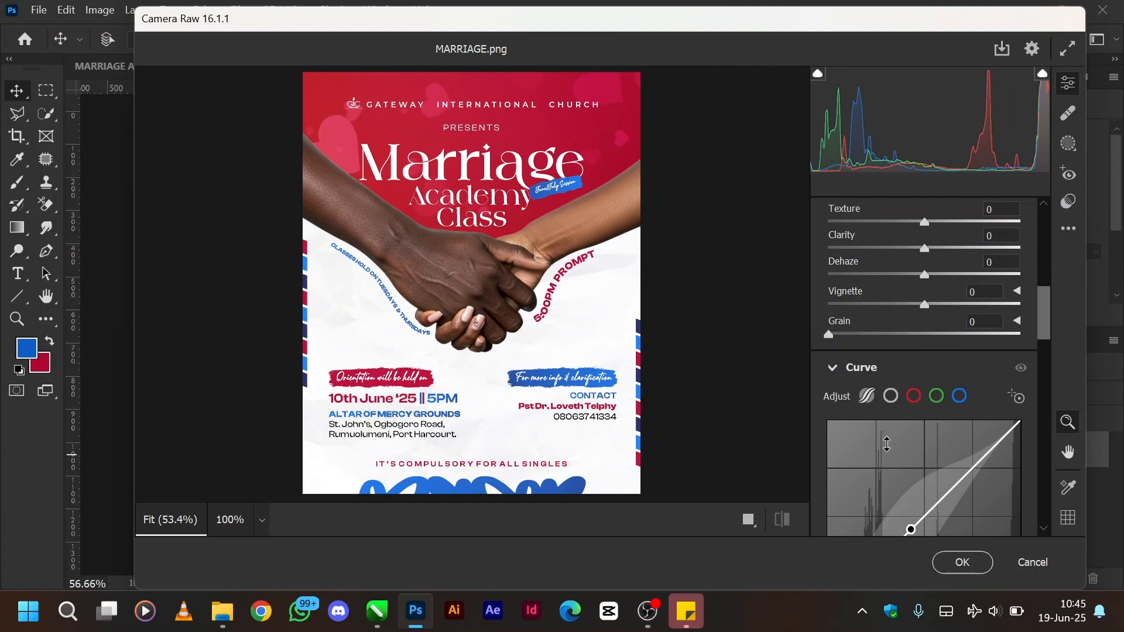
pyautogui.click(912, 334)
pyautogui.moveTo(912, 334)
pyautogui.mouseDown()
pyautogui.moveTo(878, 337)
pyautogui.moveTo(897, 334)
pyautogui.mouseUp()
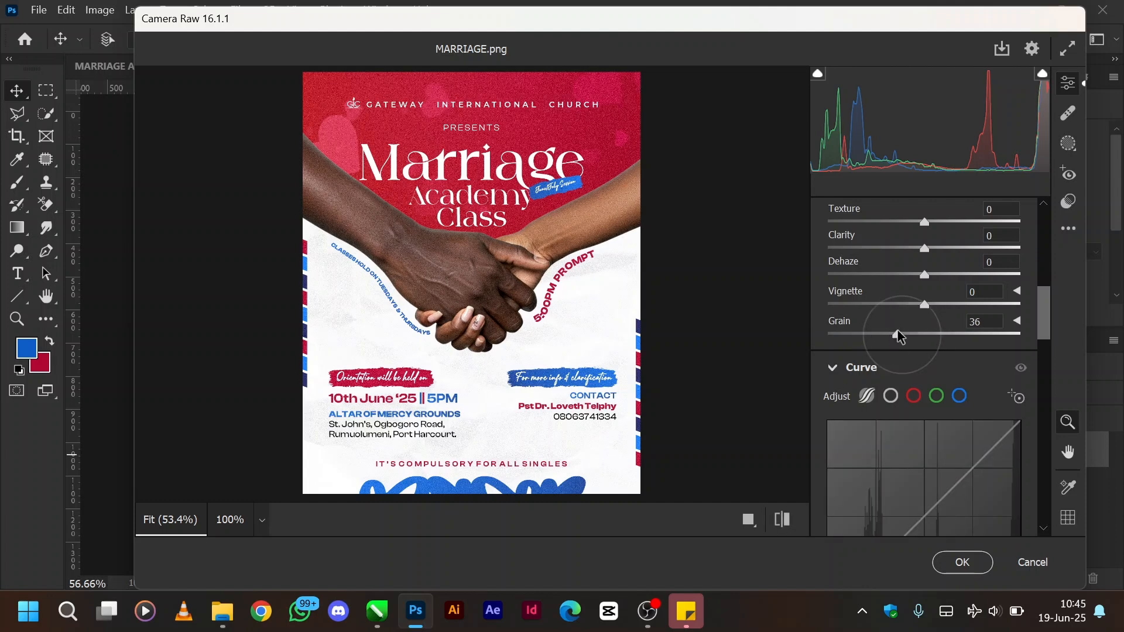
pyautogui.moveTo(973, 248); pyautogui.dragTo(932, 255)
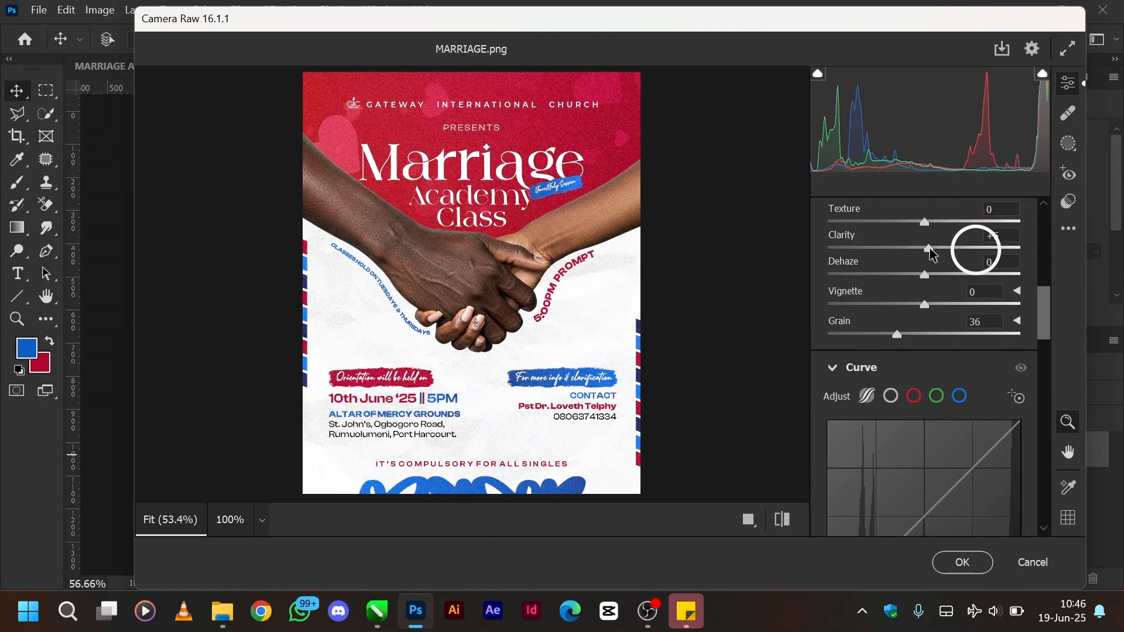
pyautogui.click(988, 225)
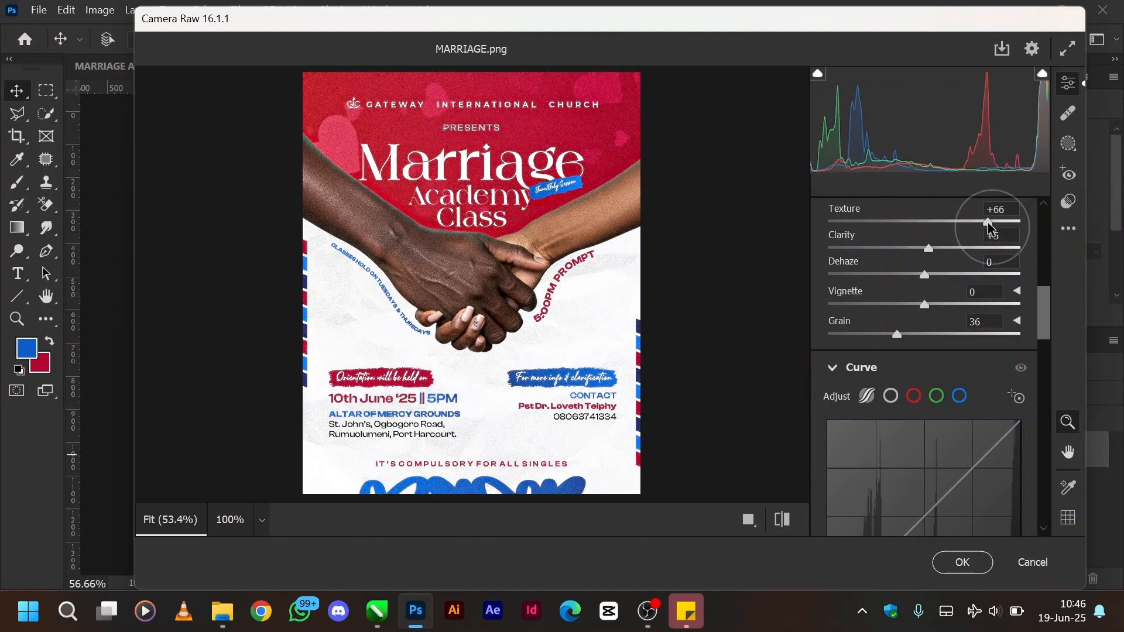
pyautogui.moveTo(989, 227); pyautogui.dragTo(957, 233)
# - Set Whites to +18 and Blacks to -3, apply the Camera Raw Filter, and compare the flyer with and without the smart filter
pyautogui.scroll(5, 928, 296)
pyautogui.scroll(5, 930, 300)
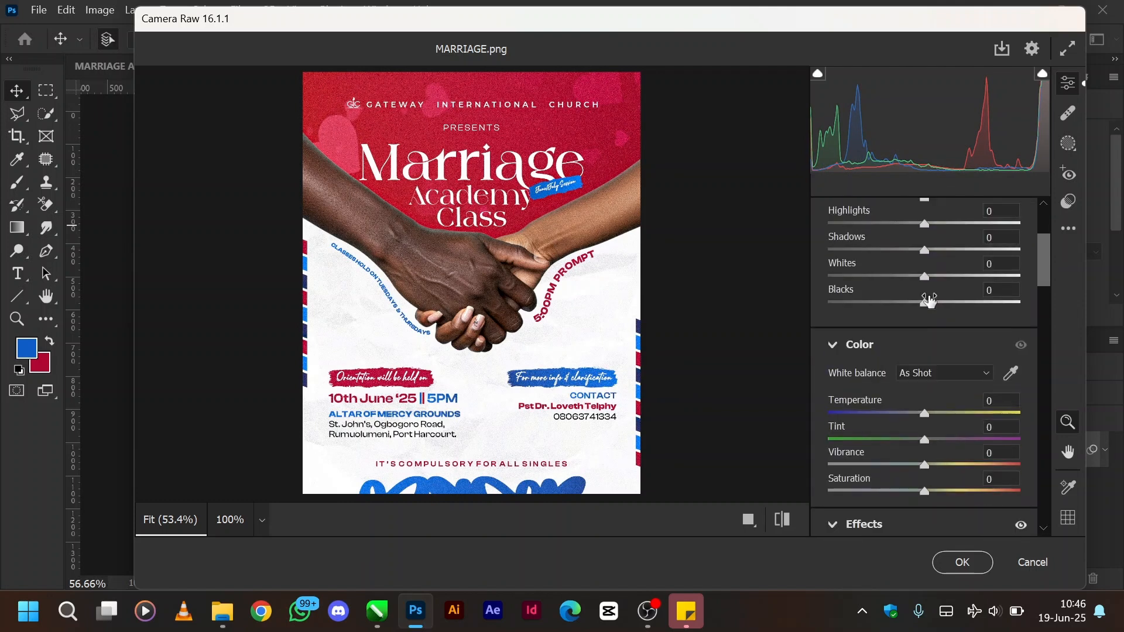
pyautogui.moveTo(887, 346); pyautogui.dragTo(942, 346)
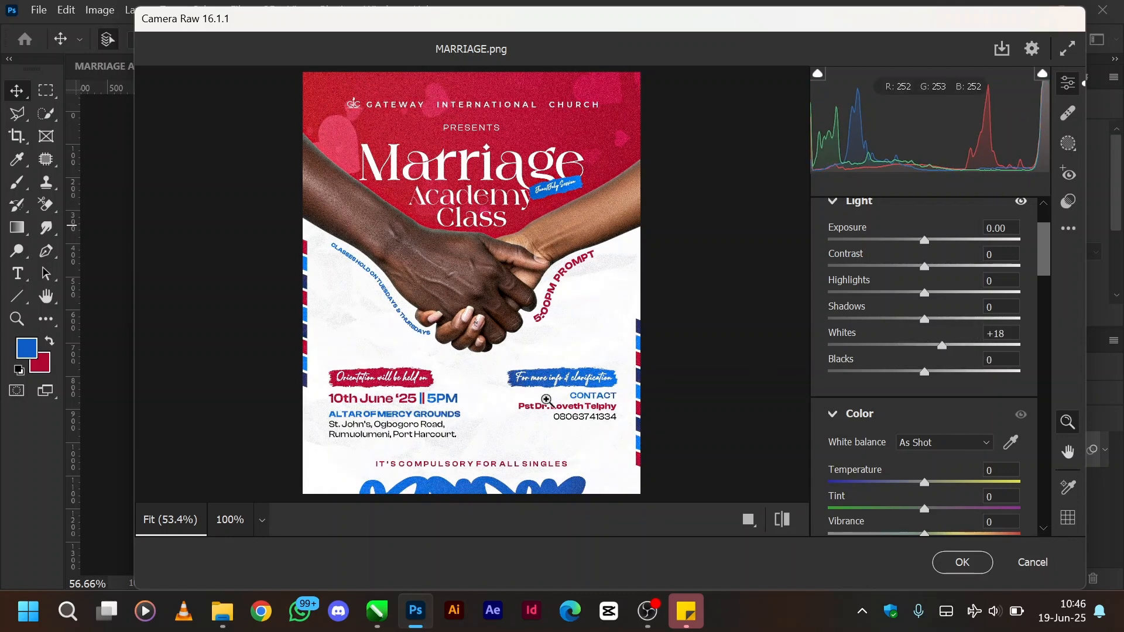
pyautogui.click(546, 401)
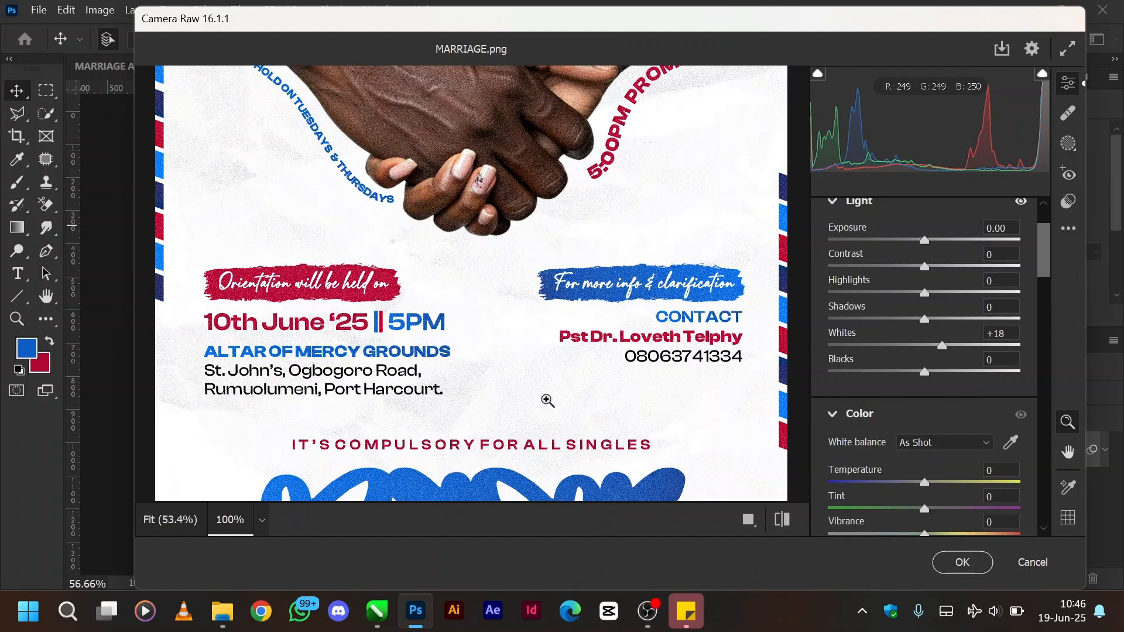
pyautogui.click(548, 401)
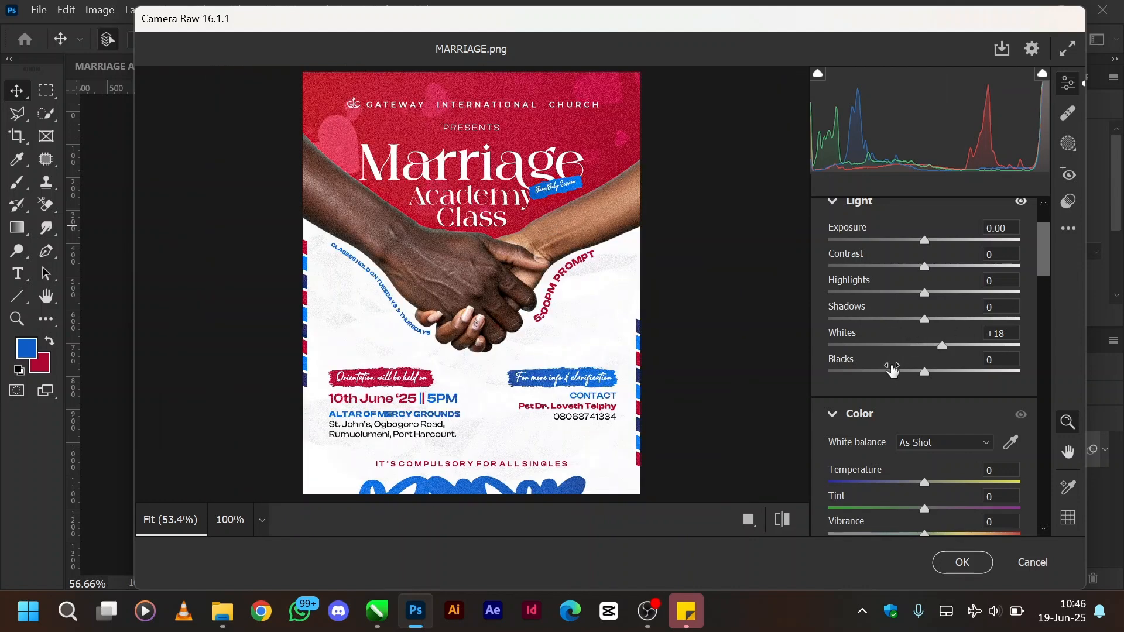
pyautogui.moveTo(892, 369); pyautogui.dragTo(921, 378)
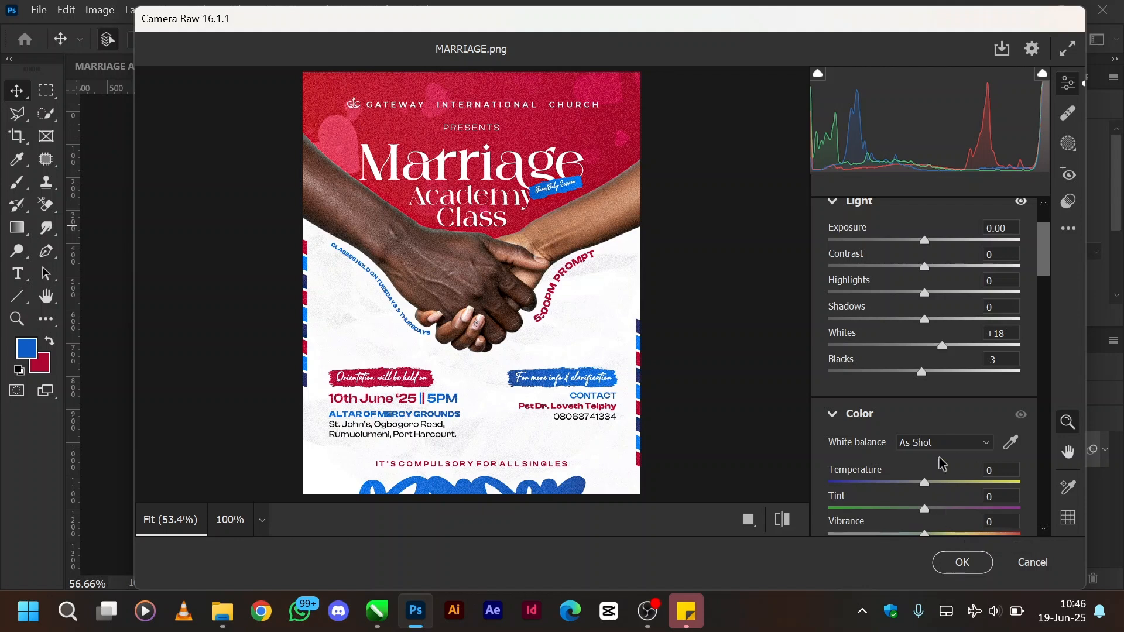
pyautogui.click(955, 562)
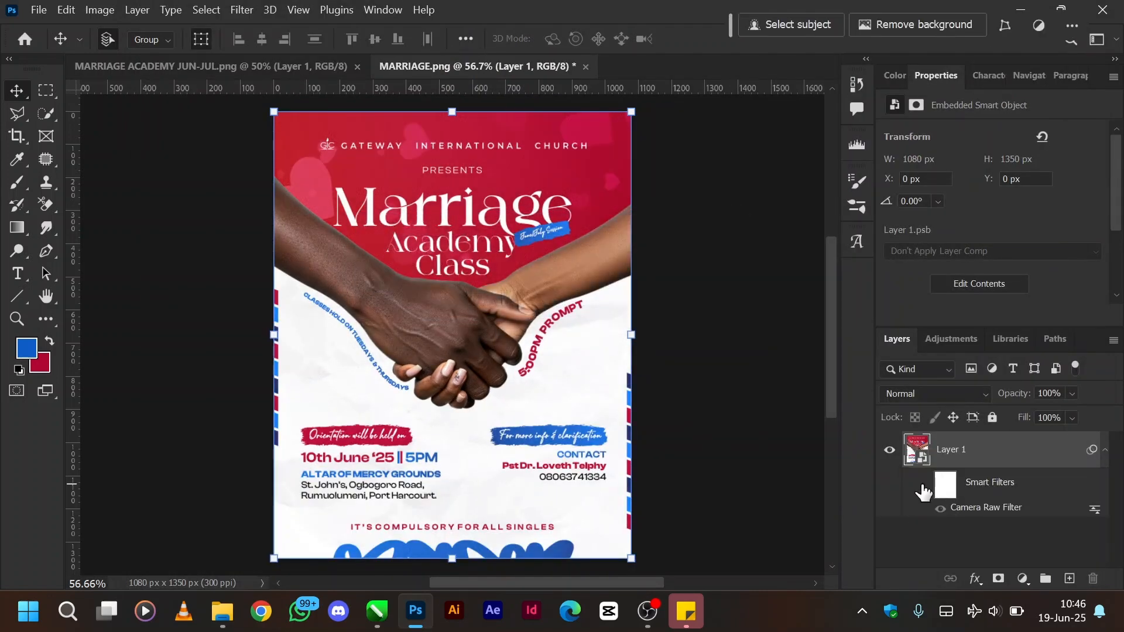
pyautogui.click(923, 489)
# - Try a 200% scale for the PNG export of the flyer, review the export settings, and cancel the export
pyautogui.hotkey('ctrl', 'shift', 'alt', 'w')
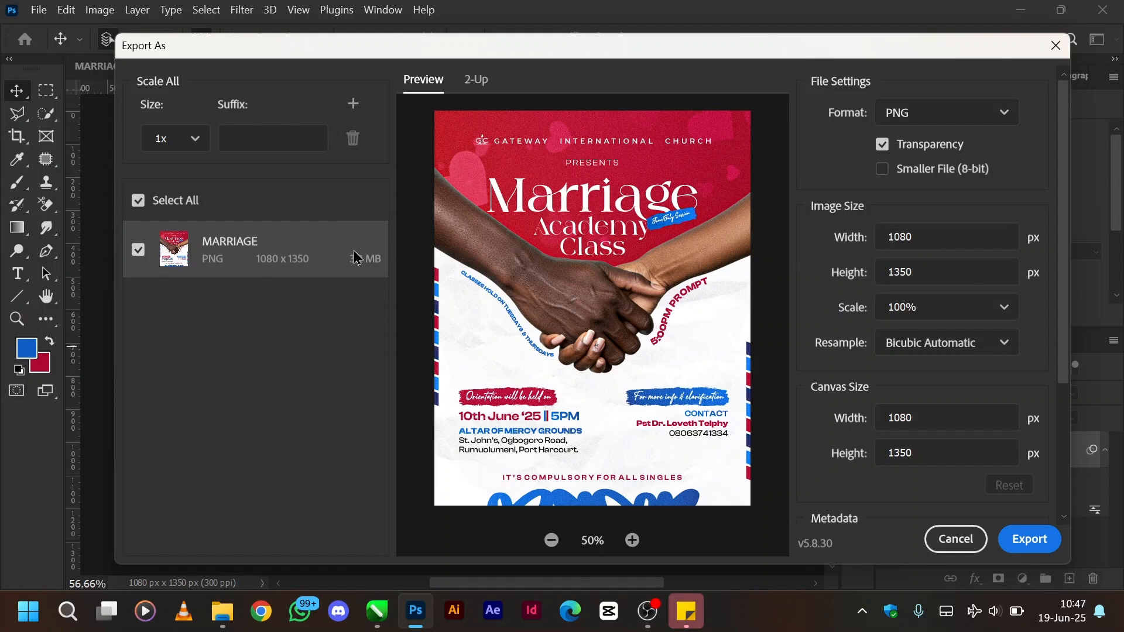
pyautogui.click(924, 305)
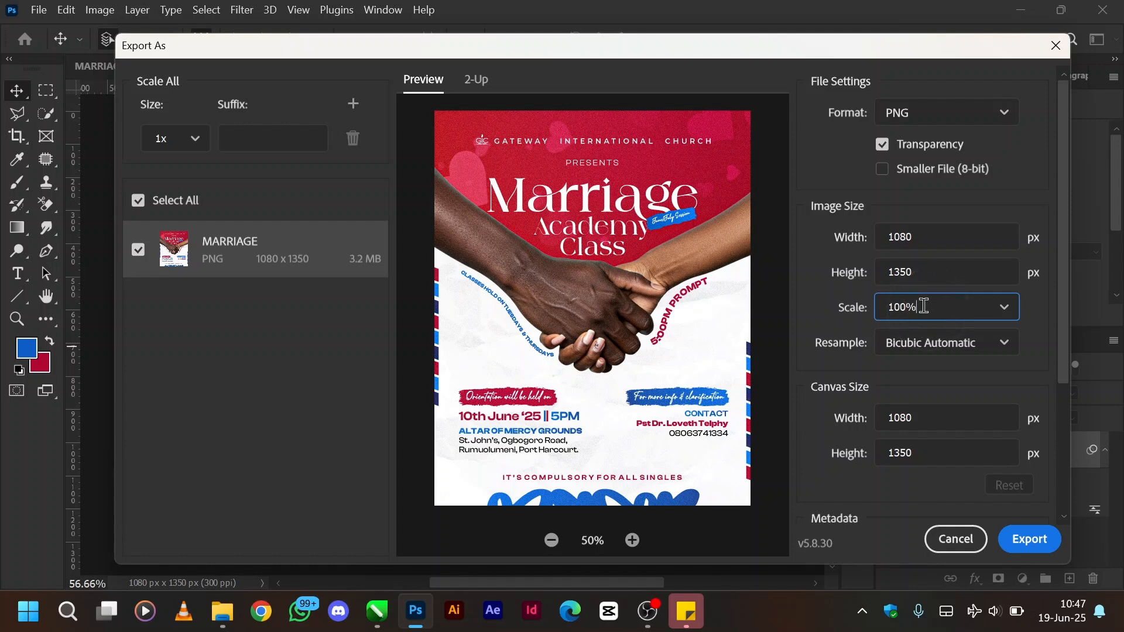
pyautogui.moveTo(924, 305); pyautogui.dragTo(732, 329)
pyautogui.write('20')
pyautogui.click(836, 254)
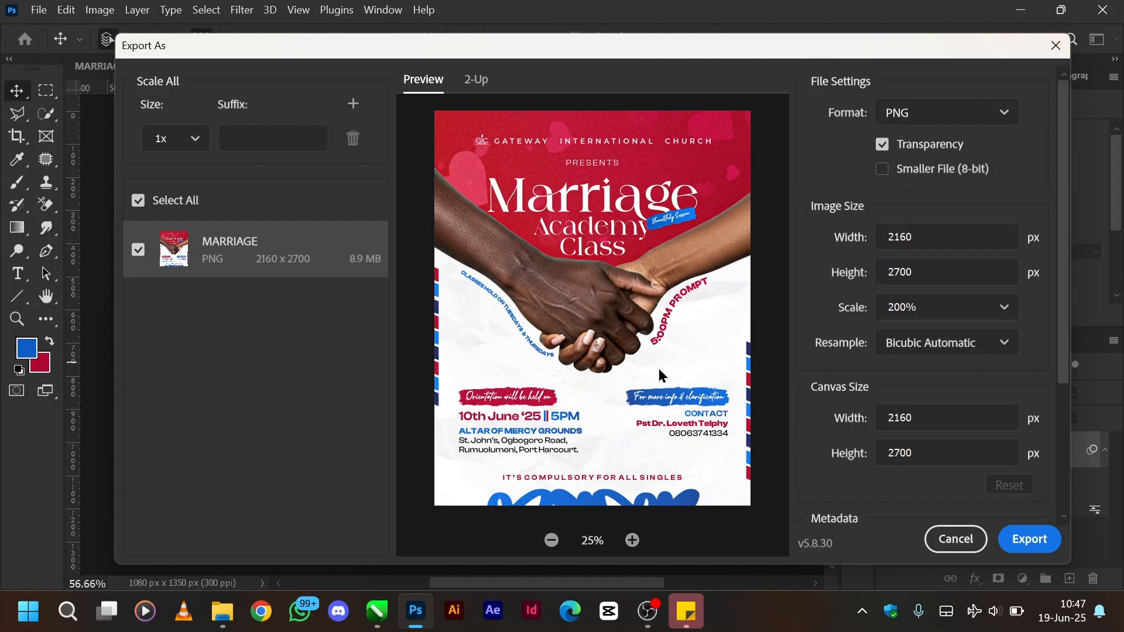
pyautogui.scroll(-3, 981, 396)
pyautogui.scroll(4, 980, 393)
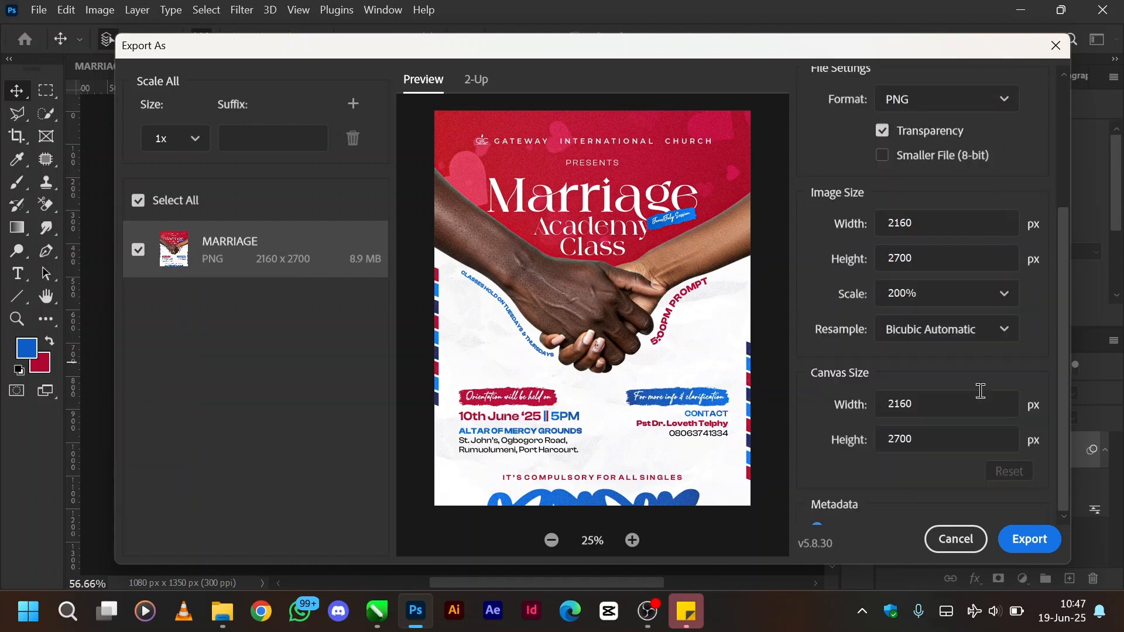
pyautogui.scroll(-3, 984, 399)
pyautogui.scroll(3, 982, 398)
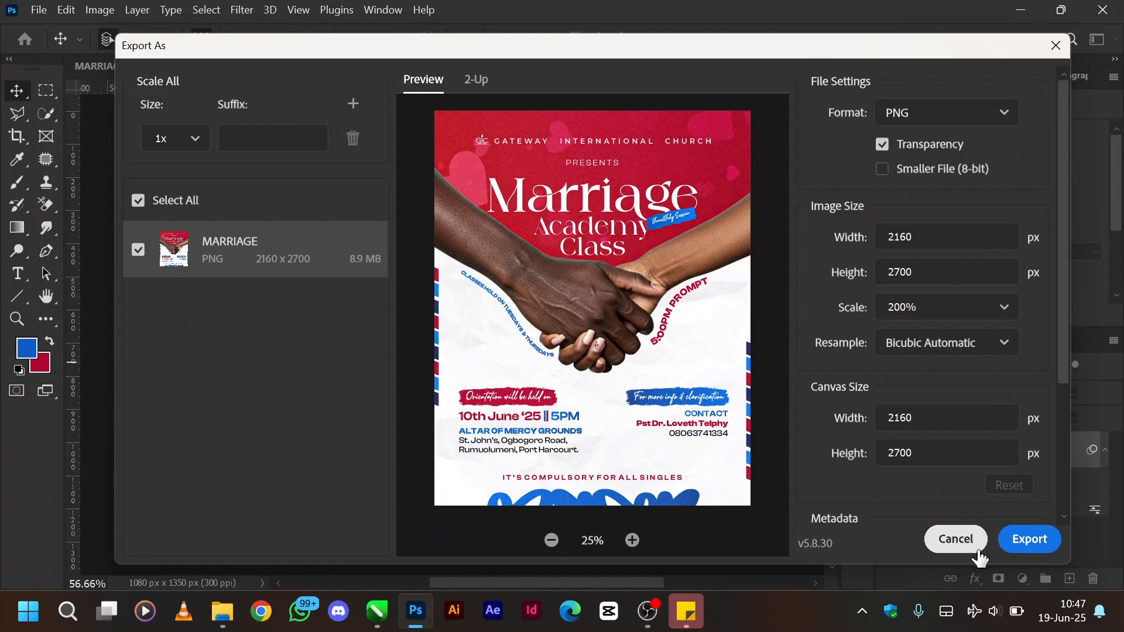
pyautogui.click(931, 544)
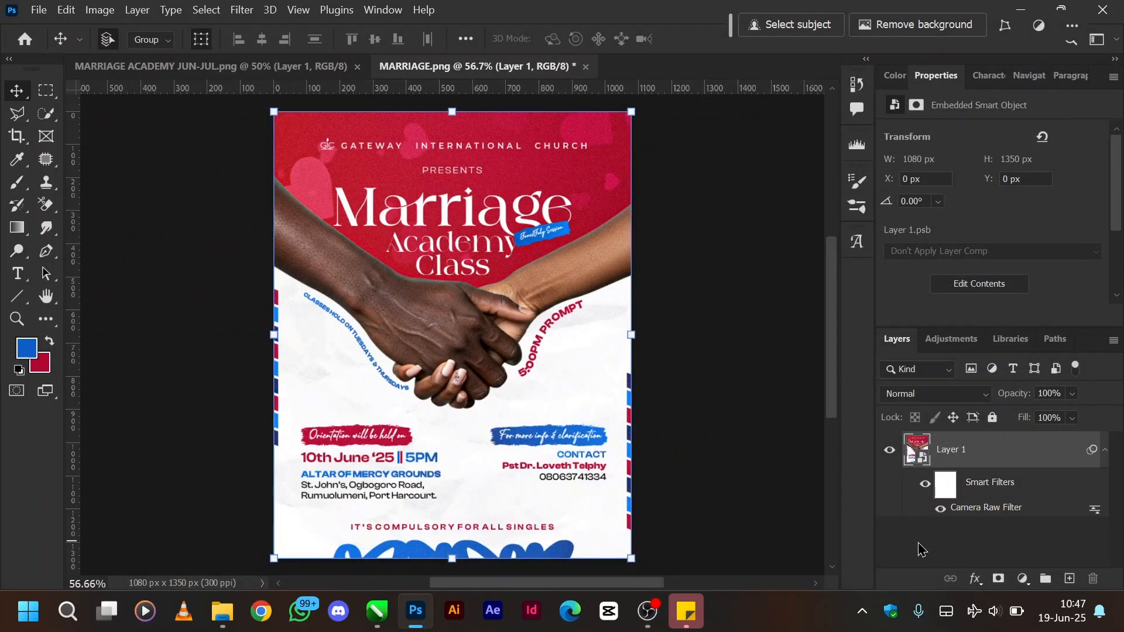
# - Switch to CorelDRAW and fit the two Marriage Academy Class flyers on Page 3 in view
pyautogui.click(1021, 11)
pyautogui.click(997, 329)
pyautogui.press('F4')
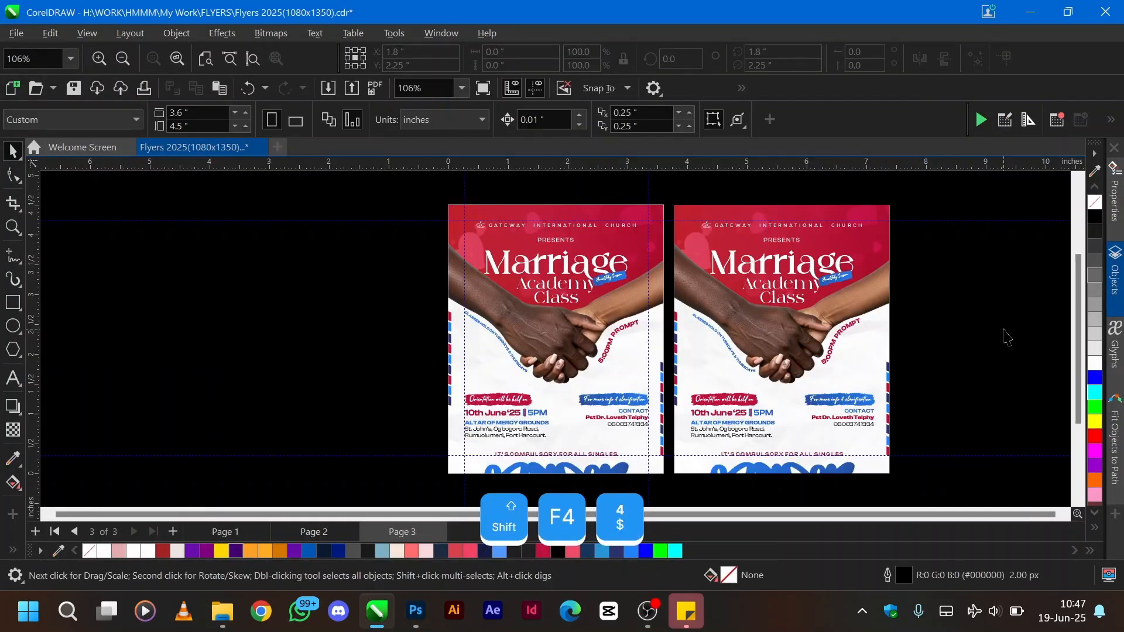
pyautogui.press('shift')
pyautogui.hotkey('shift', 'F4')
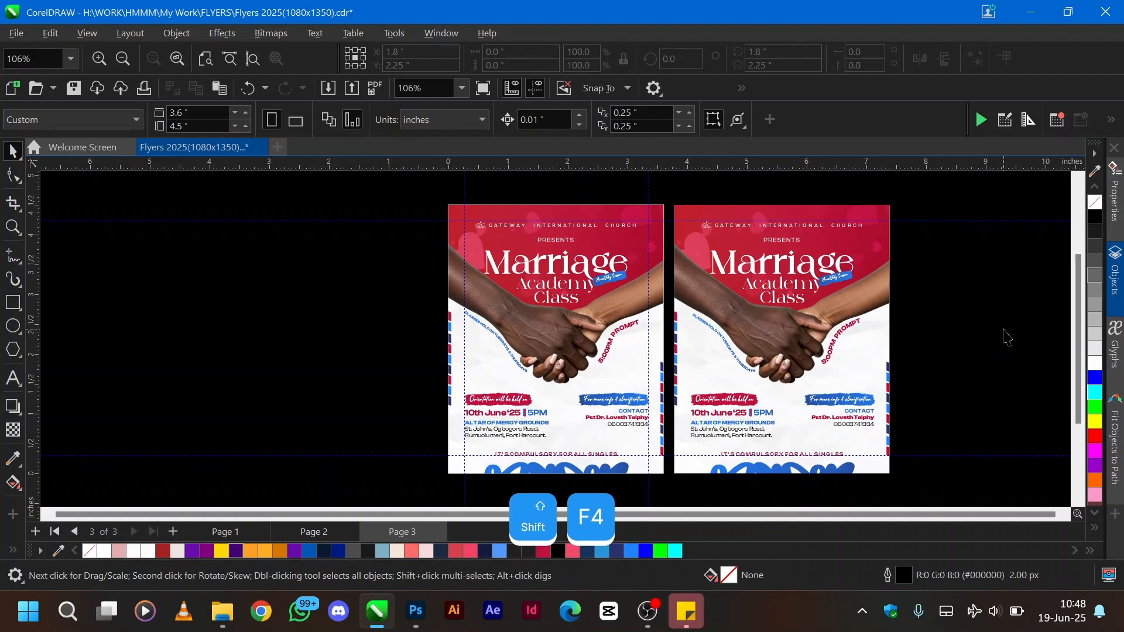